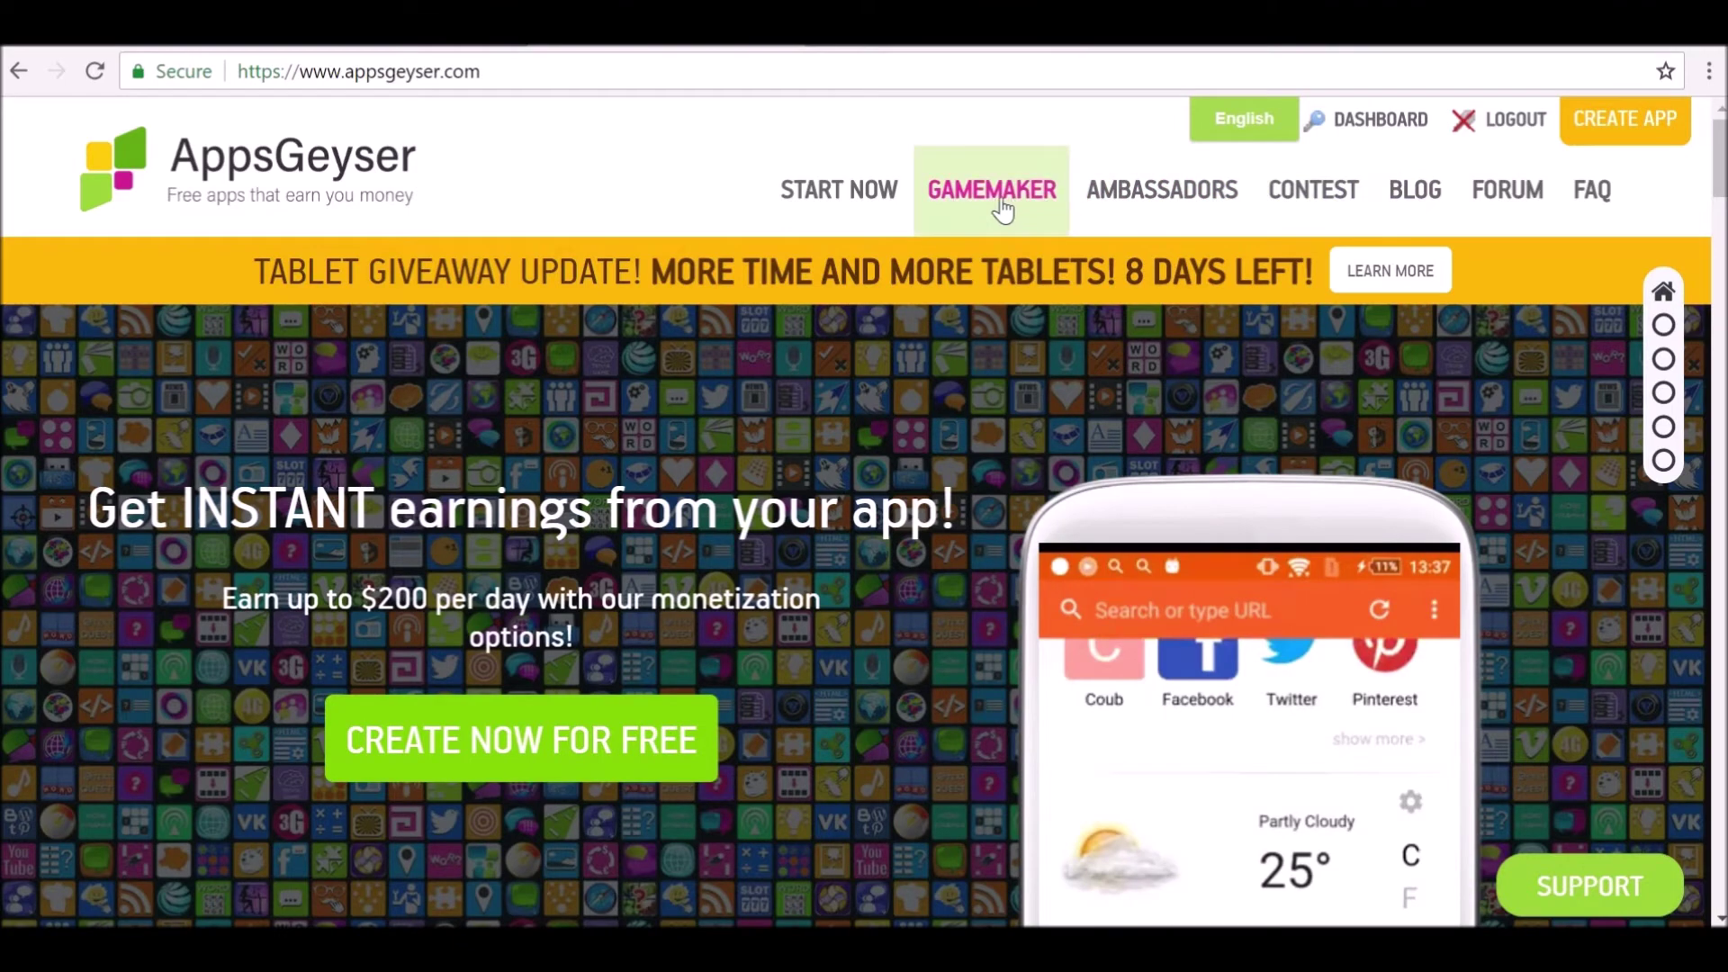
Go to GAMEMAKER from the AppsGeyser homepage to see the game templates.
left_click(1004, 209)
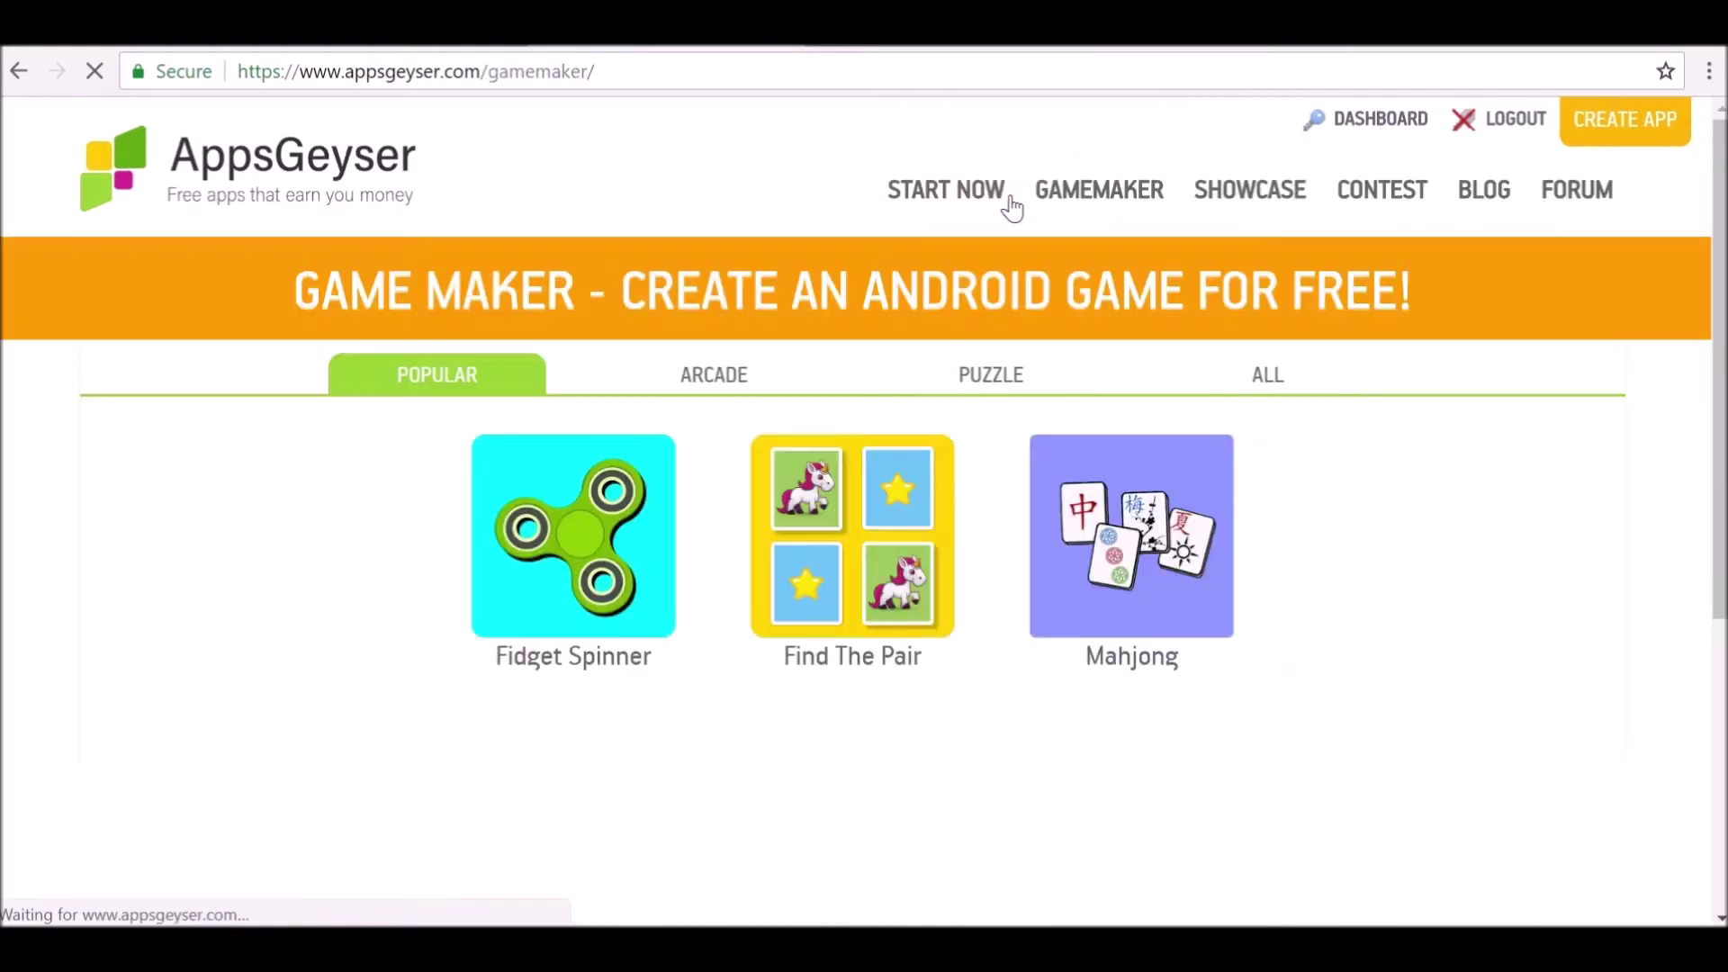
Show ALL game templates and use Show more until the full list loads.
scroll(1004, 219, "down", 2)
left_click(1260, 247)
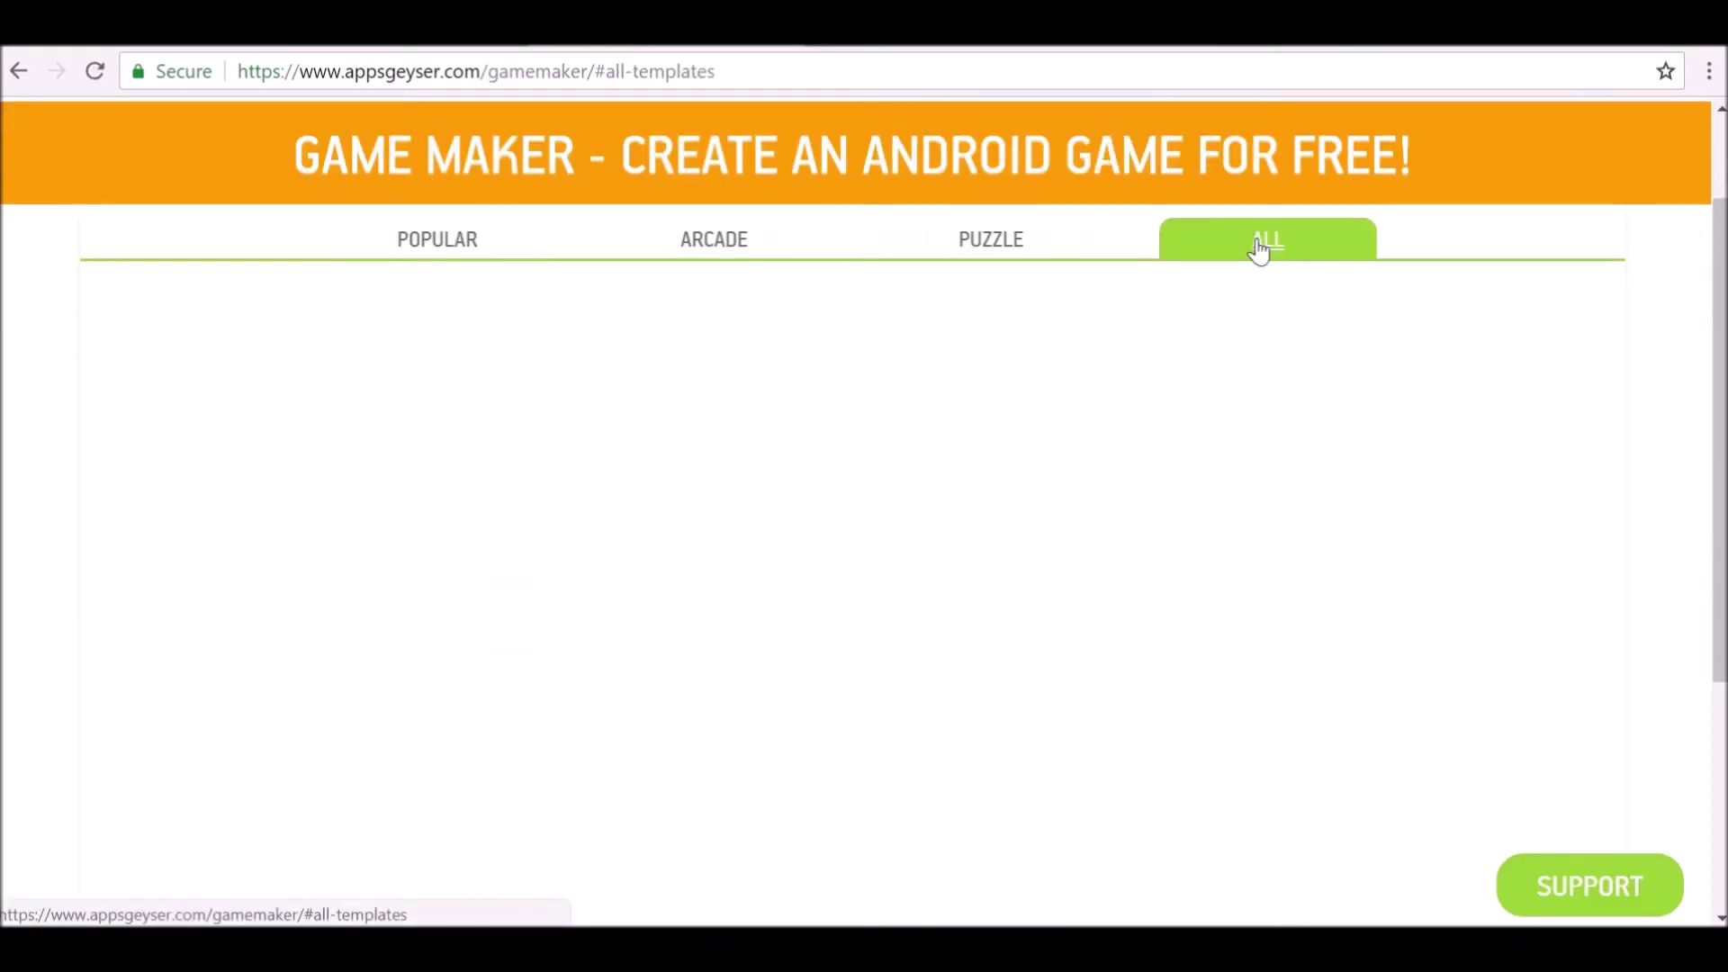
scroll(1256, 237, "down", 3)
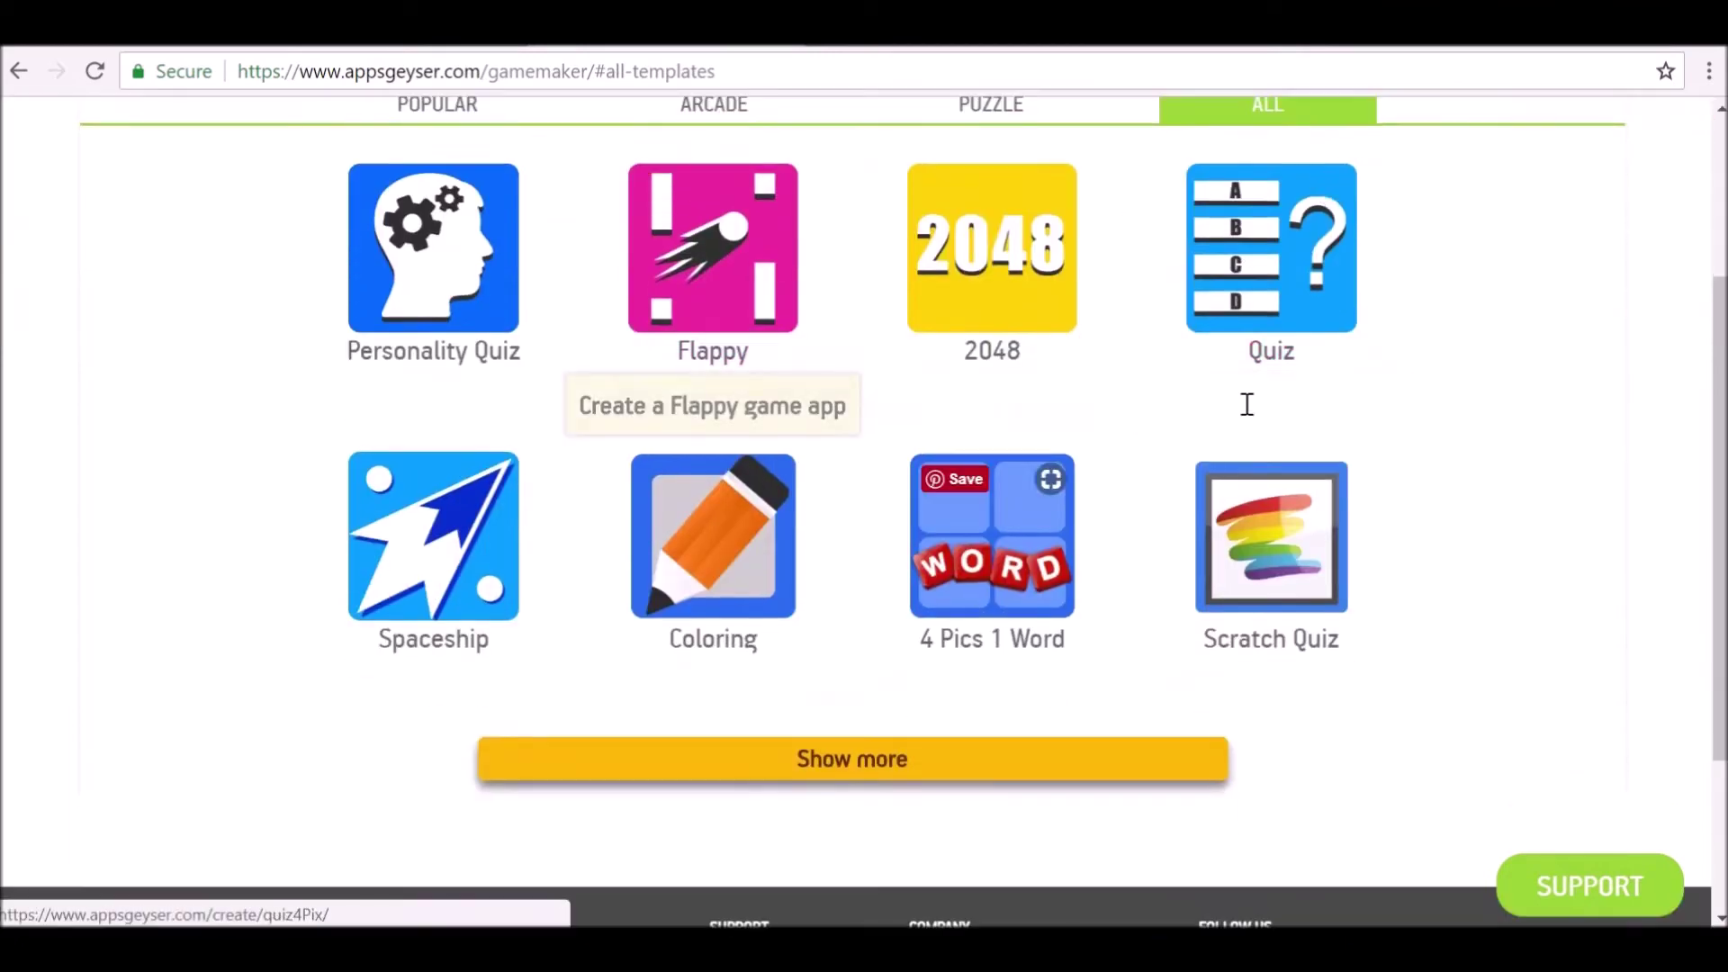
scroll(919, 515, "up", 2)
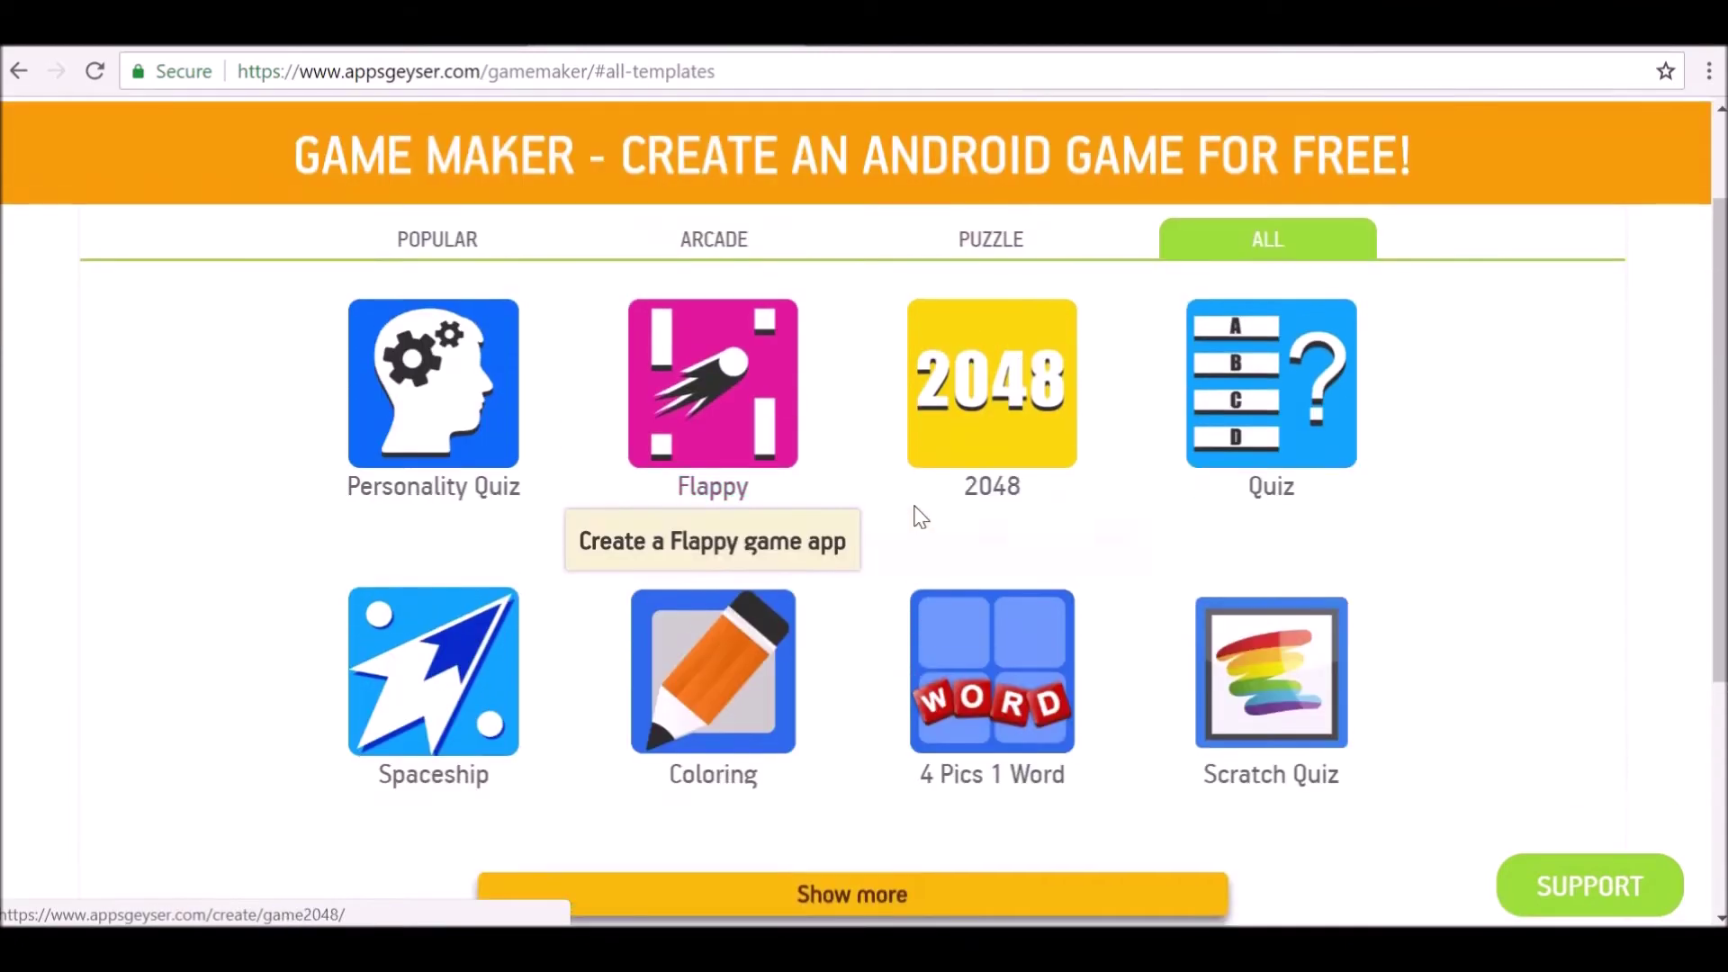
scroll(919, 516, "down", 2)
left_click(863, 765)
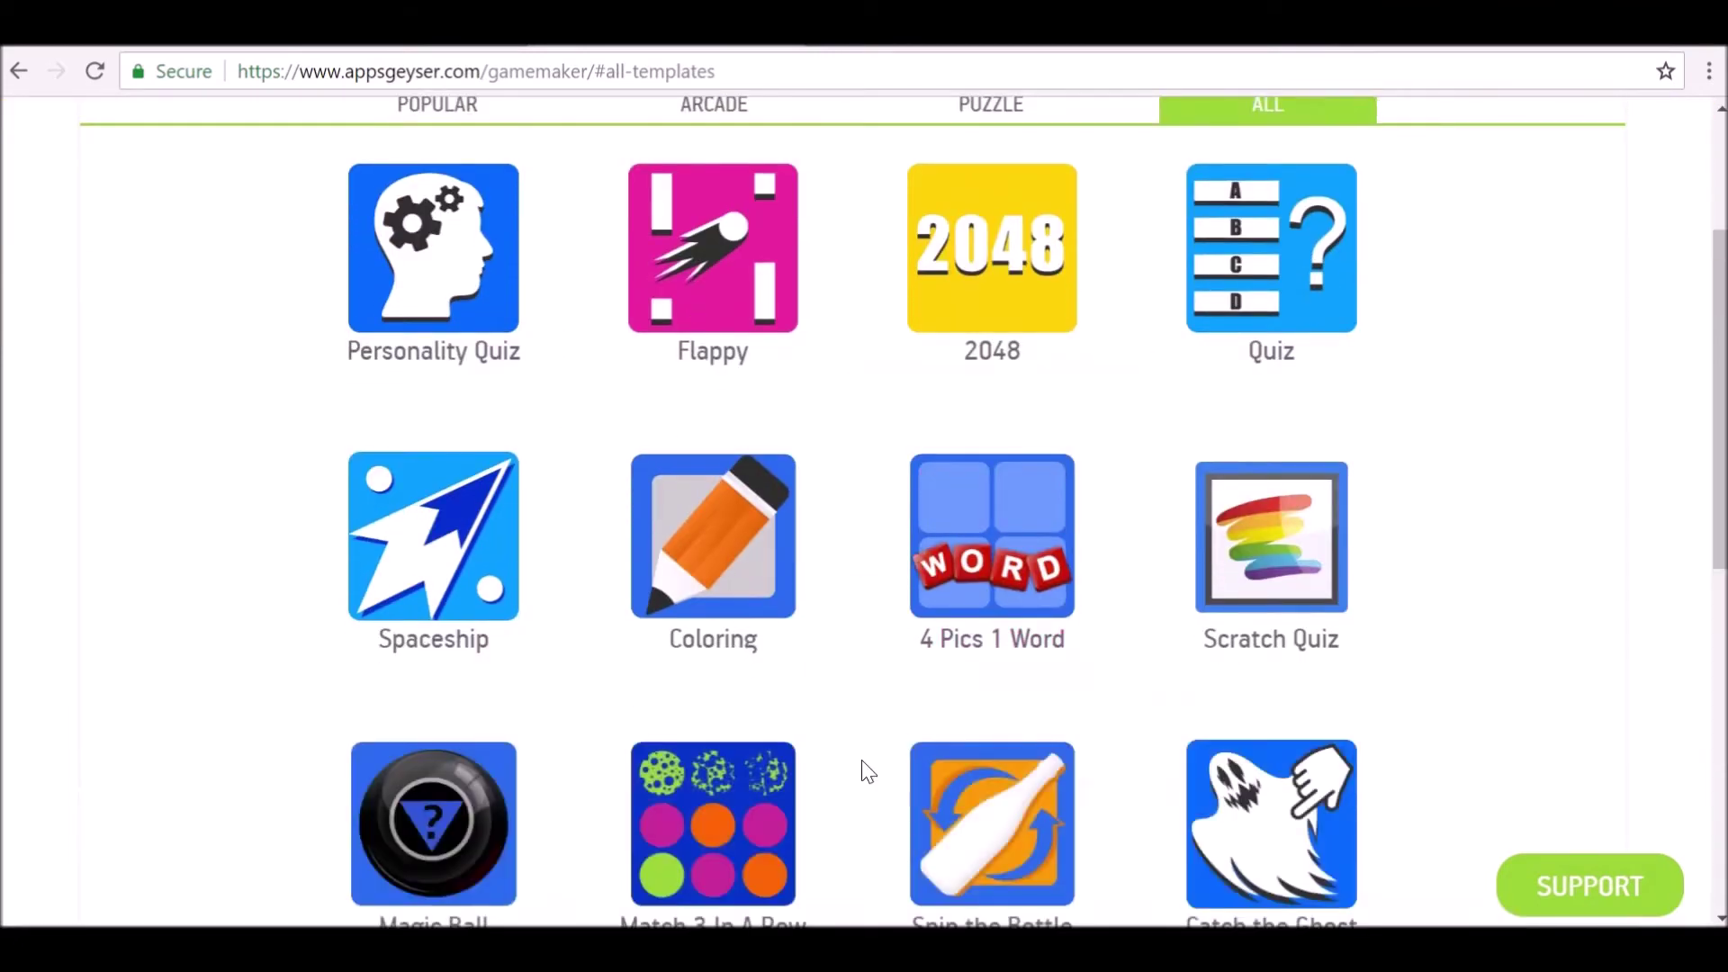
scroll(861, 755, "down", 6)
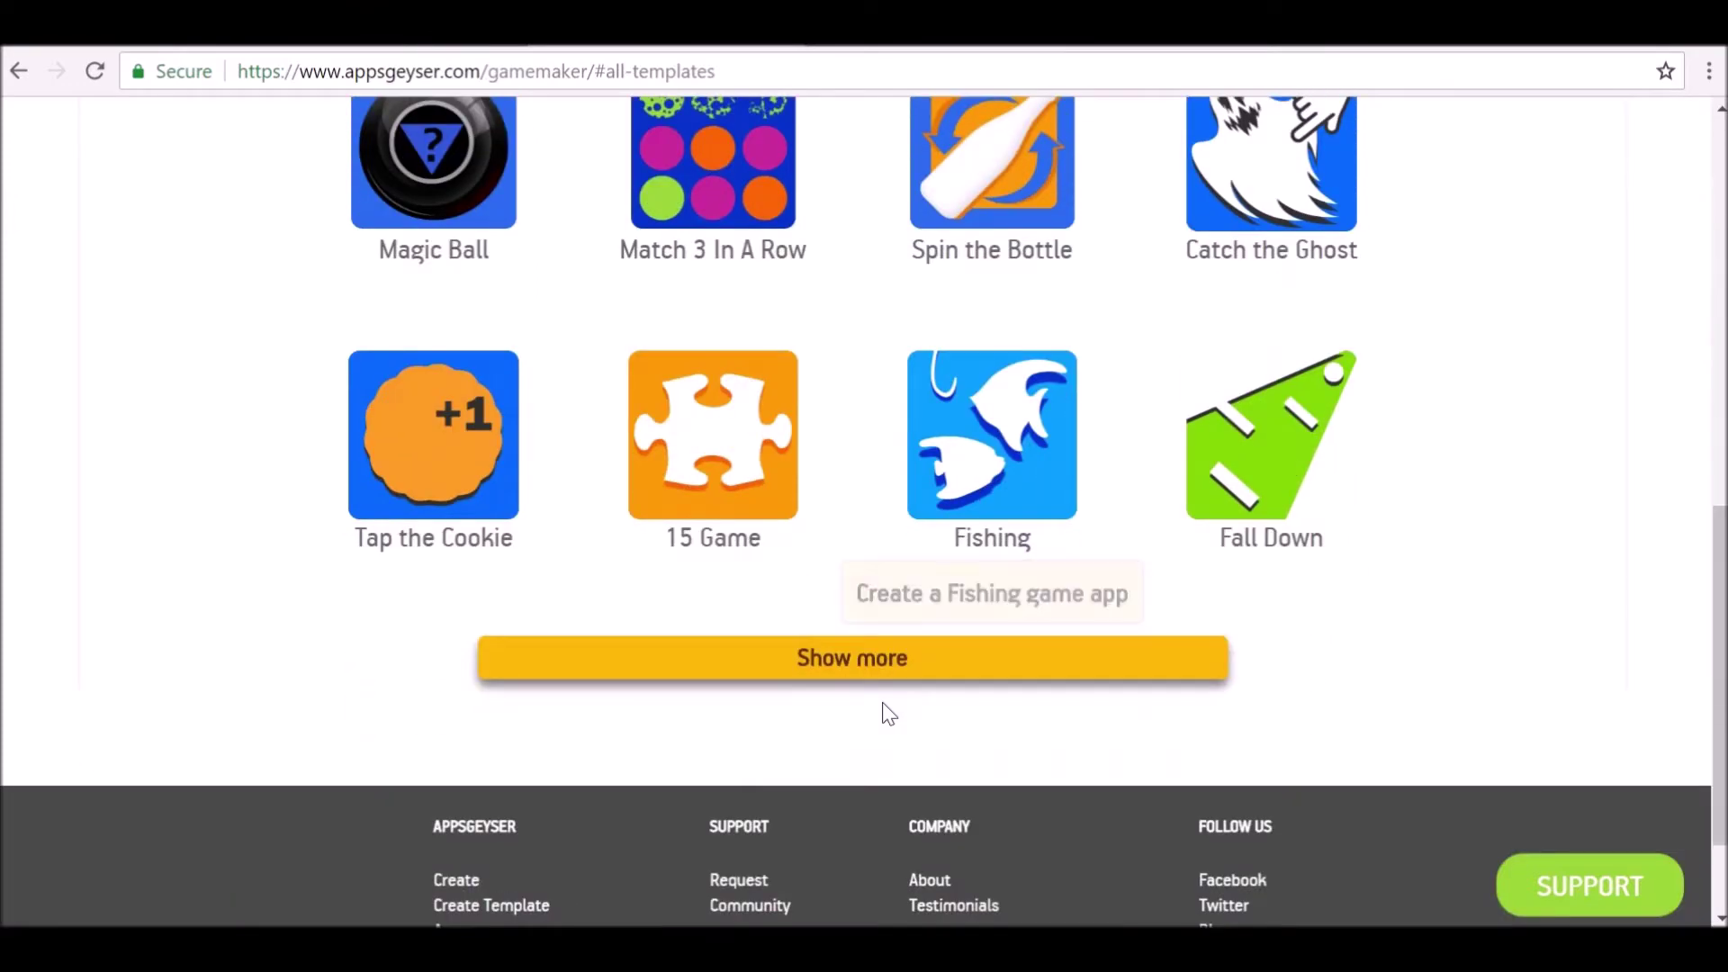
left_click(871, 653)
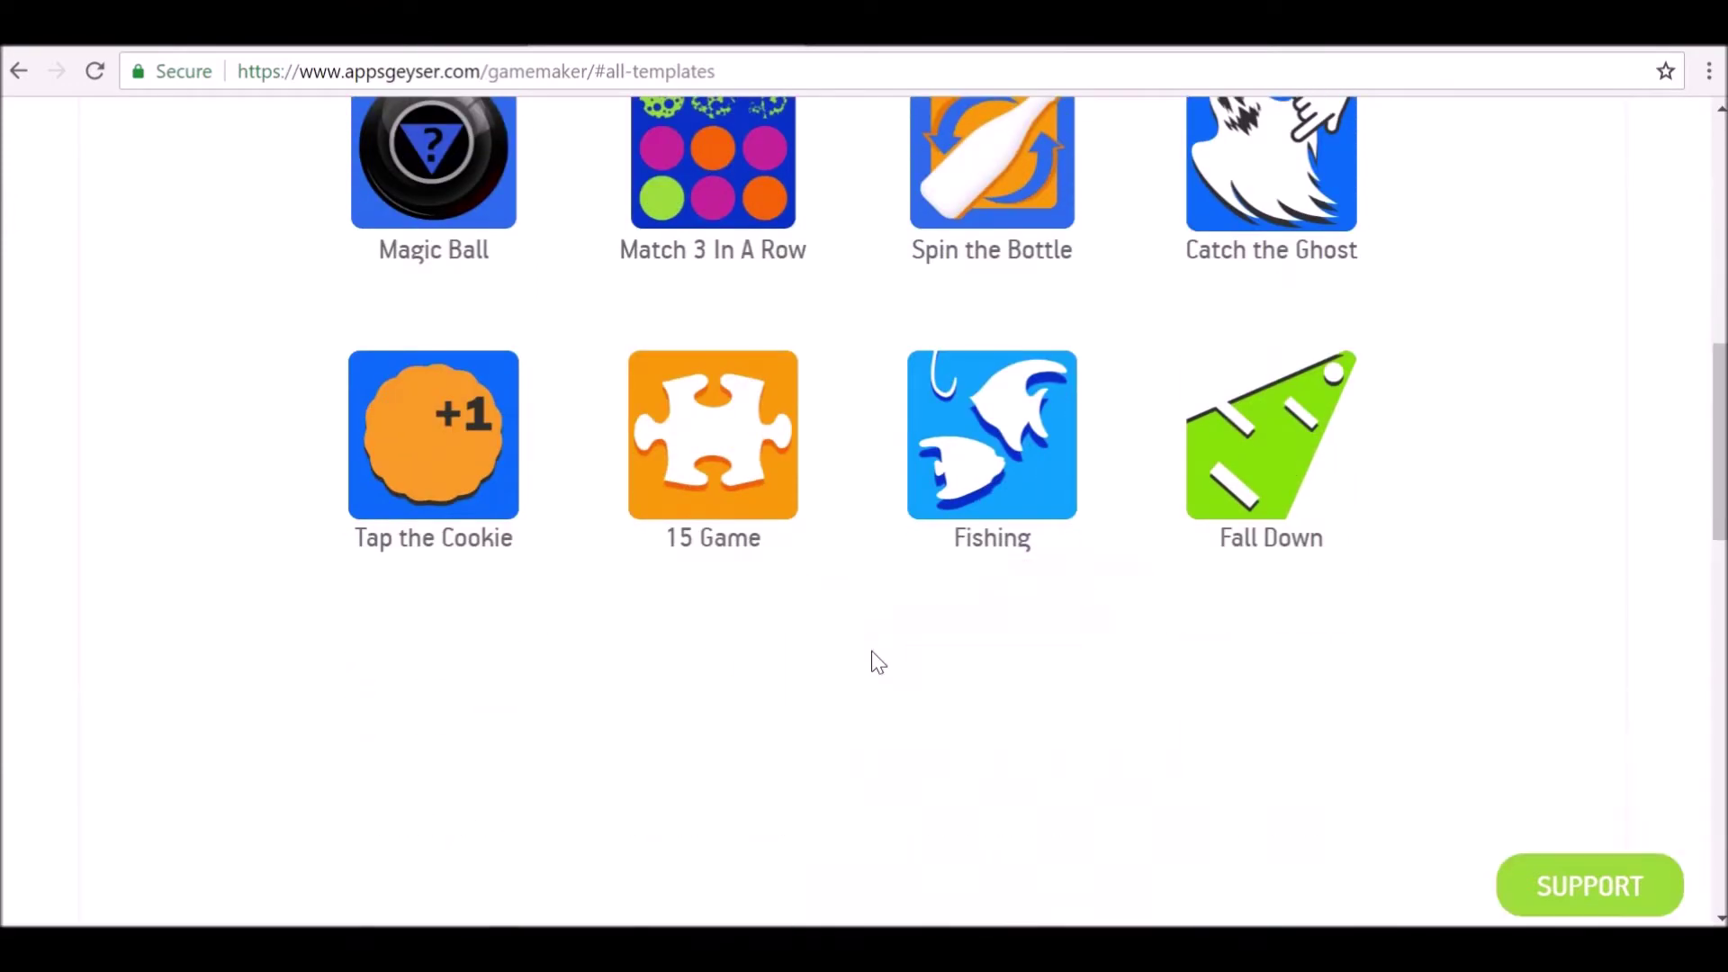
scroll(871, 660, "down", 14)
Browse the template grid and choose the Mahjong template.
scroll(1066, 444, "up", 4)
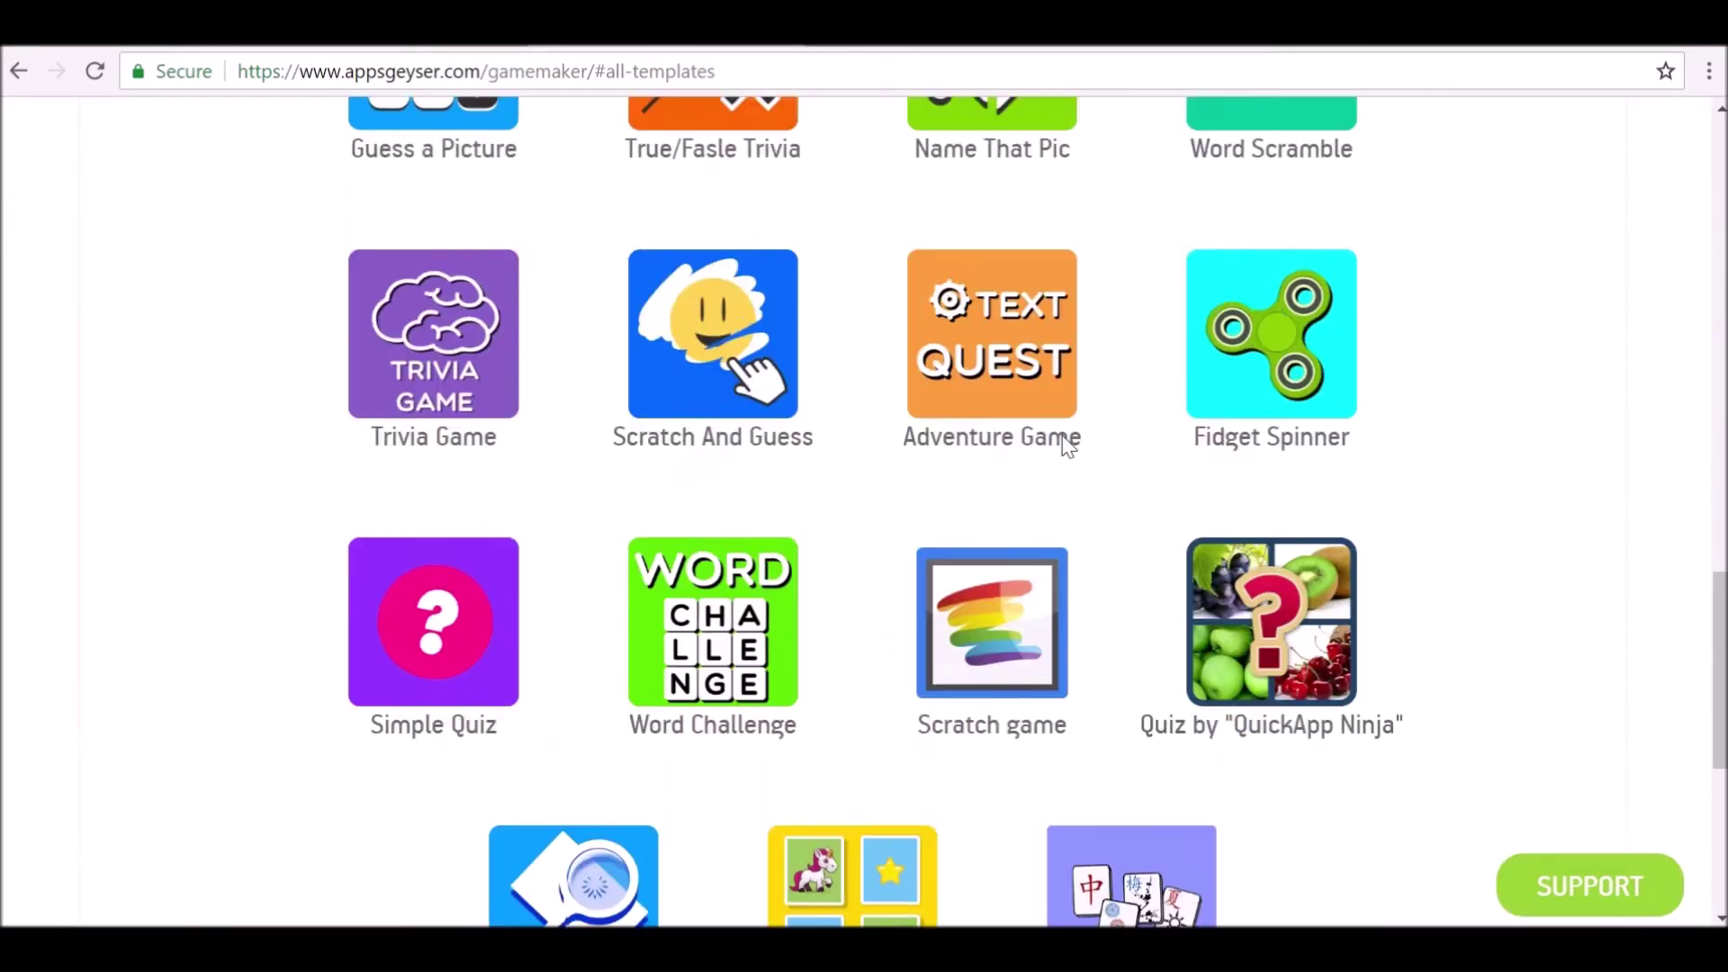
scroll(1067, 444, "up", 10)
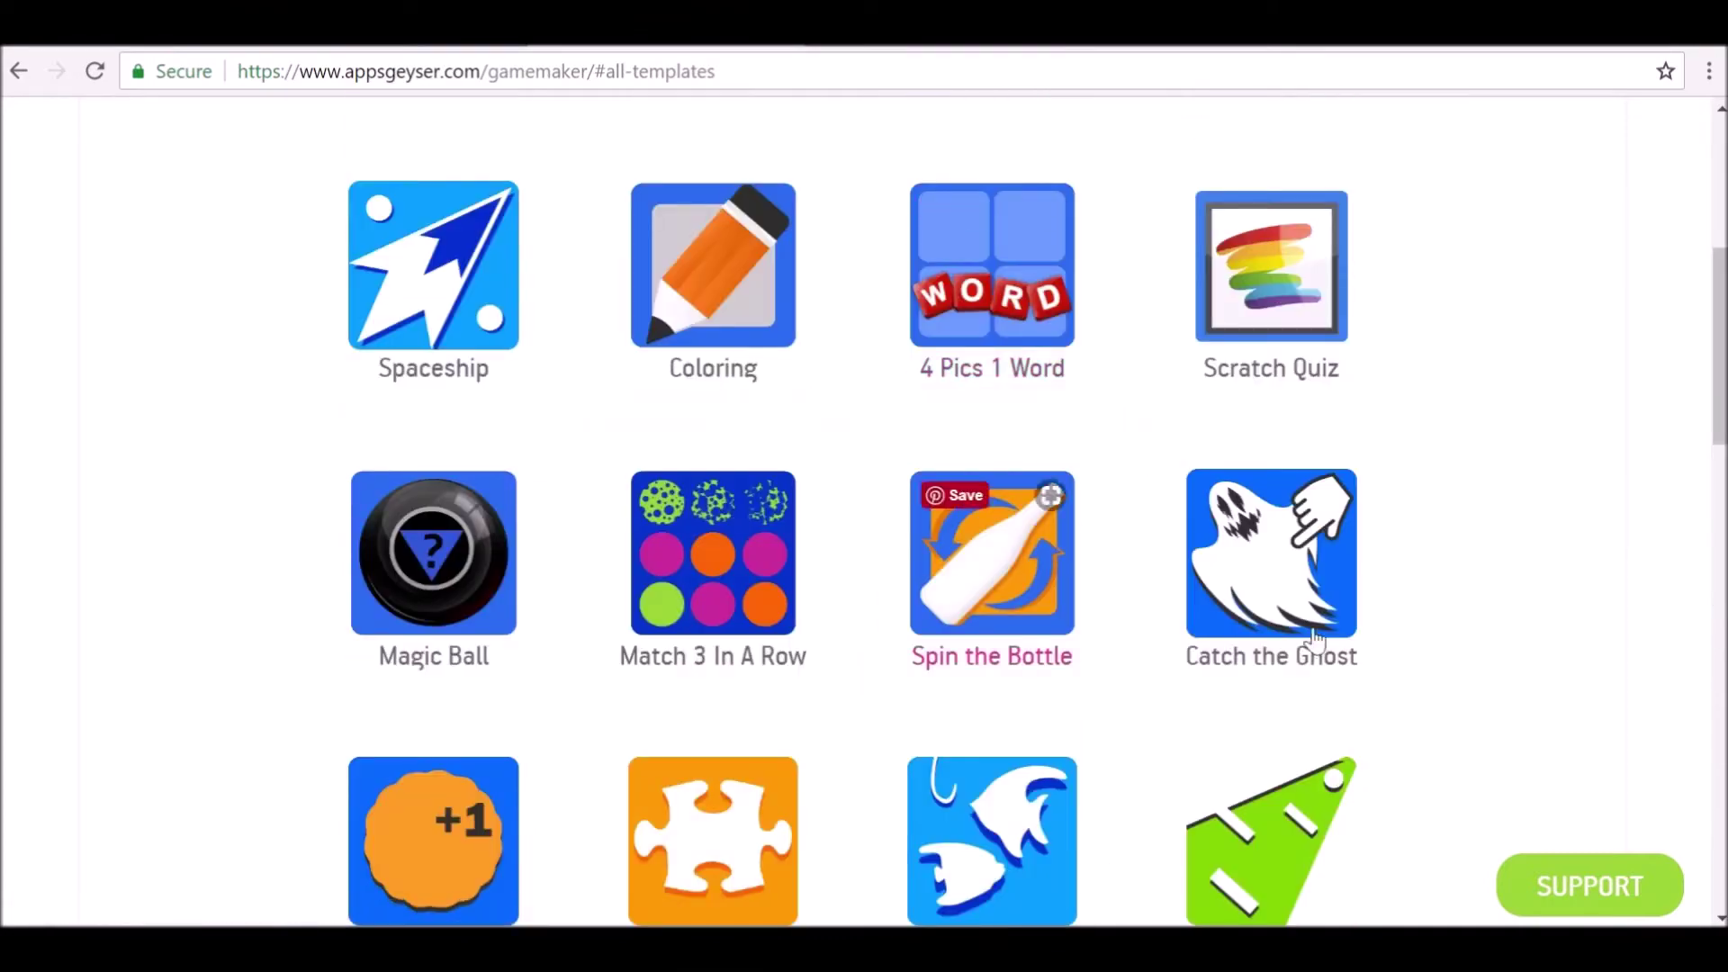
scroll(1203, 547, "up", 2)
scroll(1203, 547, "up", 4)
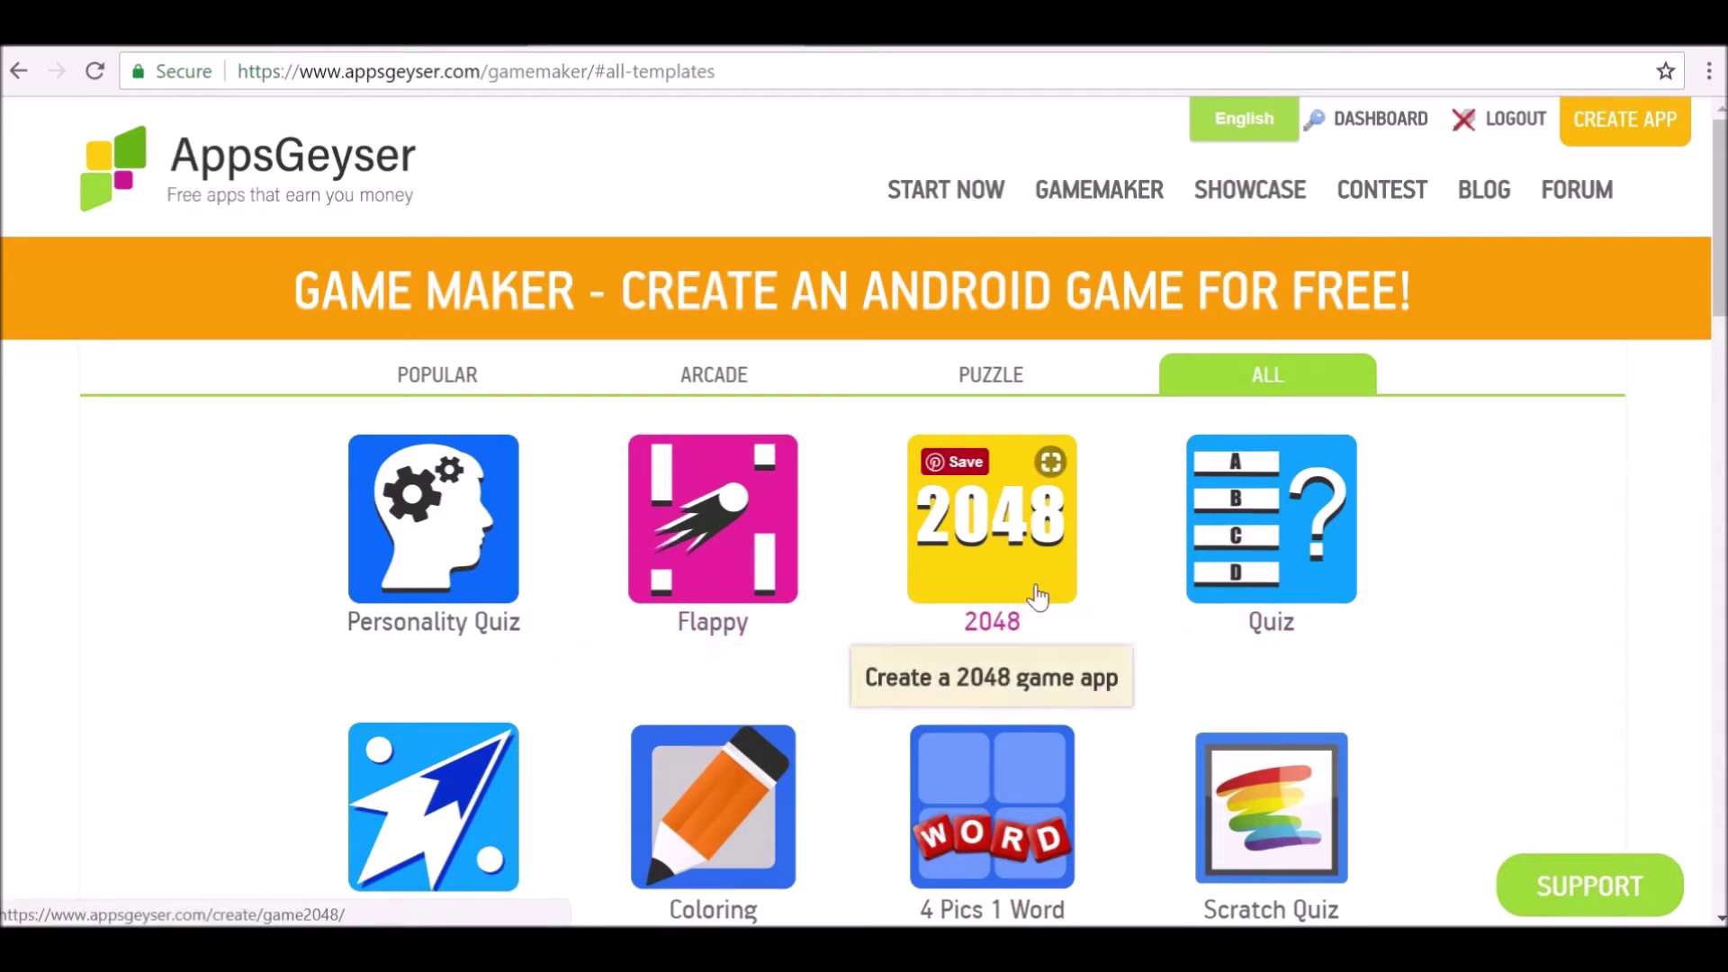
scroll(1087, 537, "down", 2)
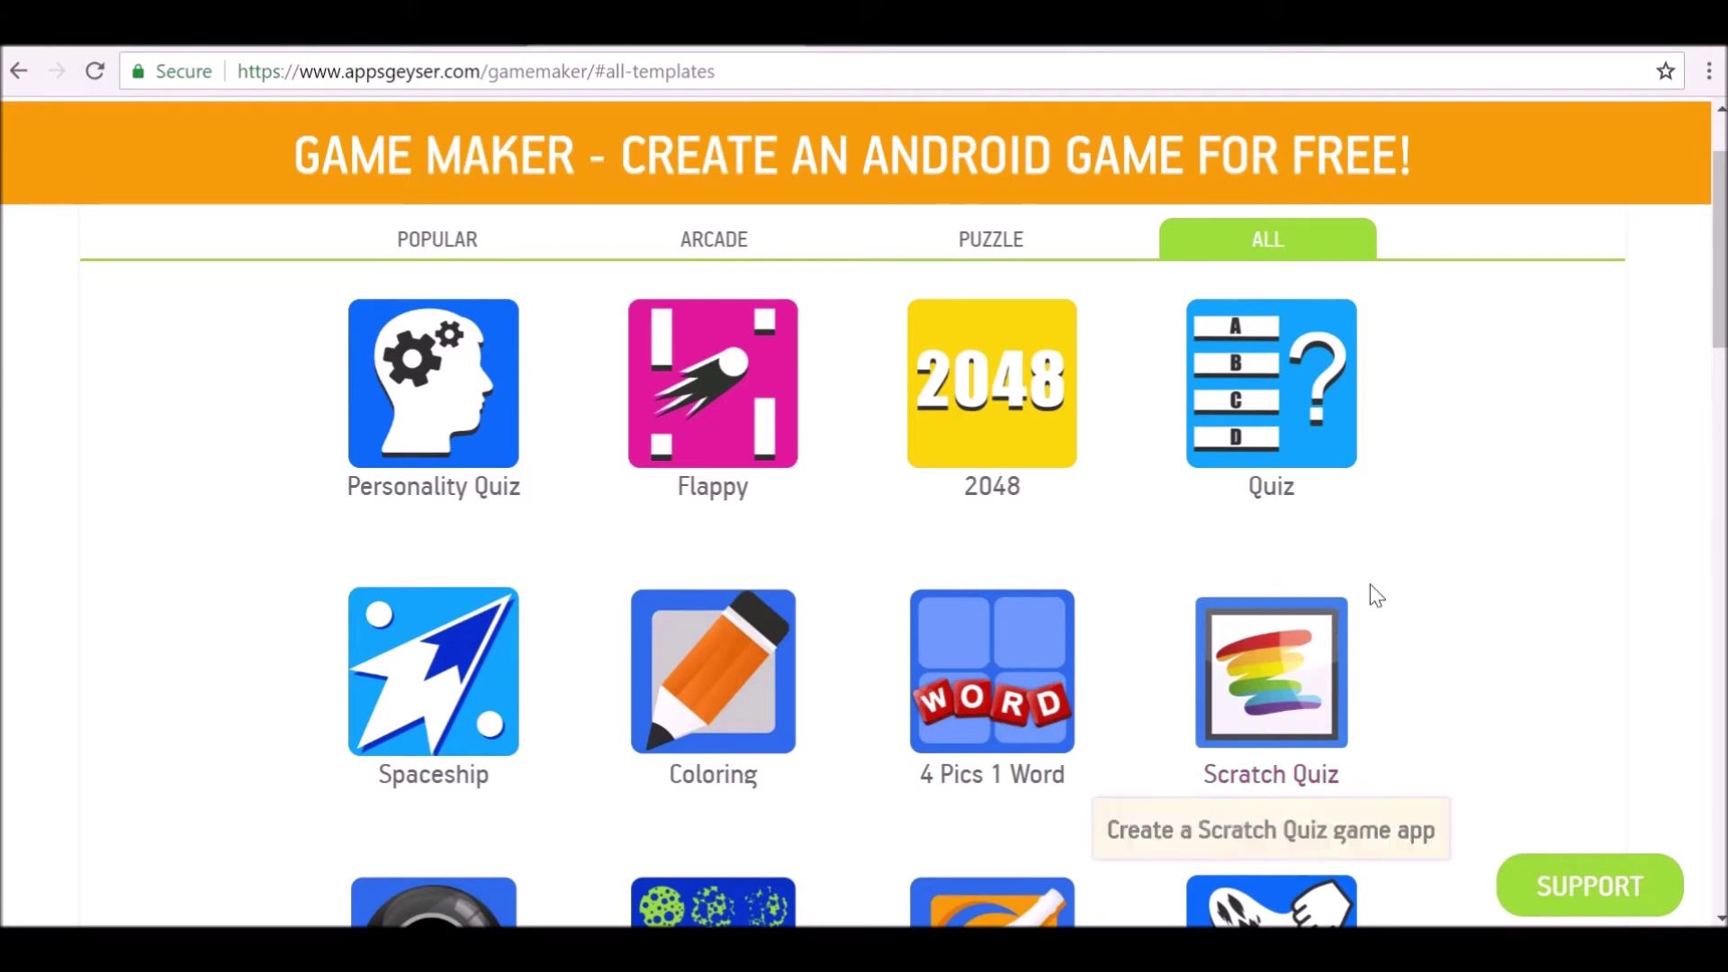
scroll(1367, 582, "down", 2)
scroll(1383, 562, "down", 2)
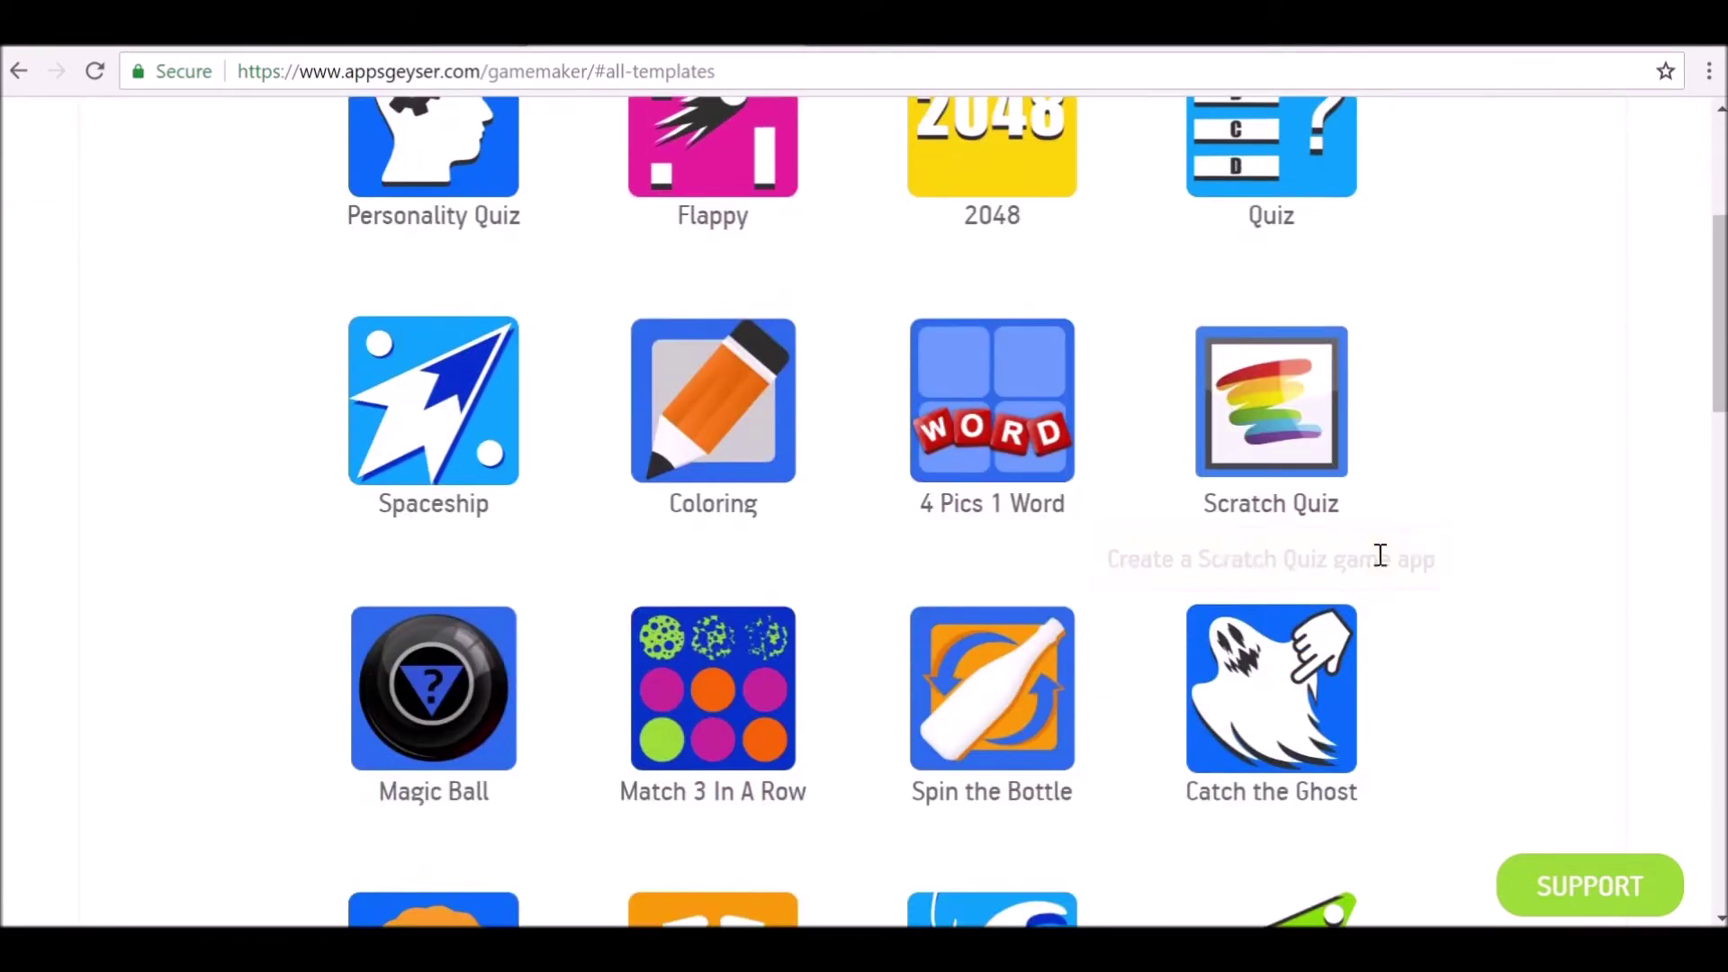
scroll(931, 591, "down", 2)
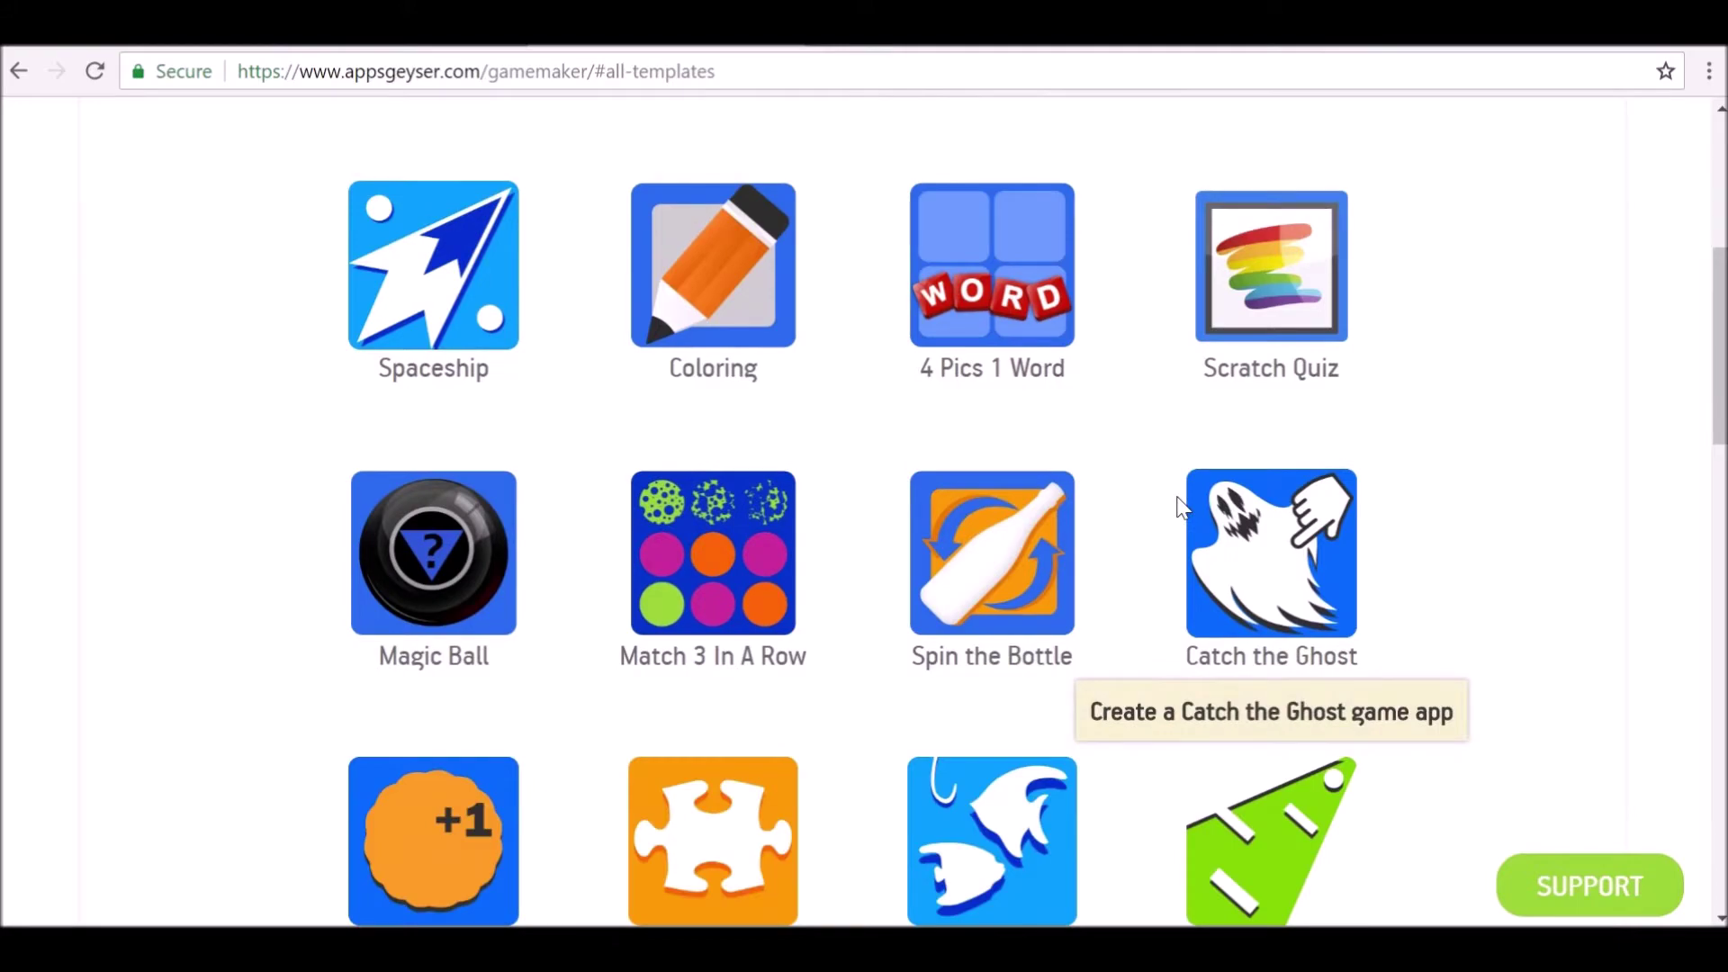
scroll(1179, 506, "up", 2)
scroll(1145, 490, "down", 10)
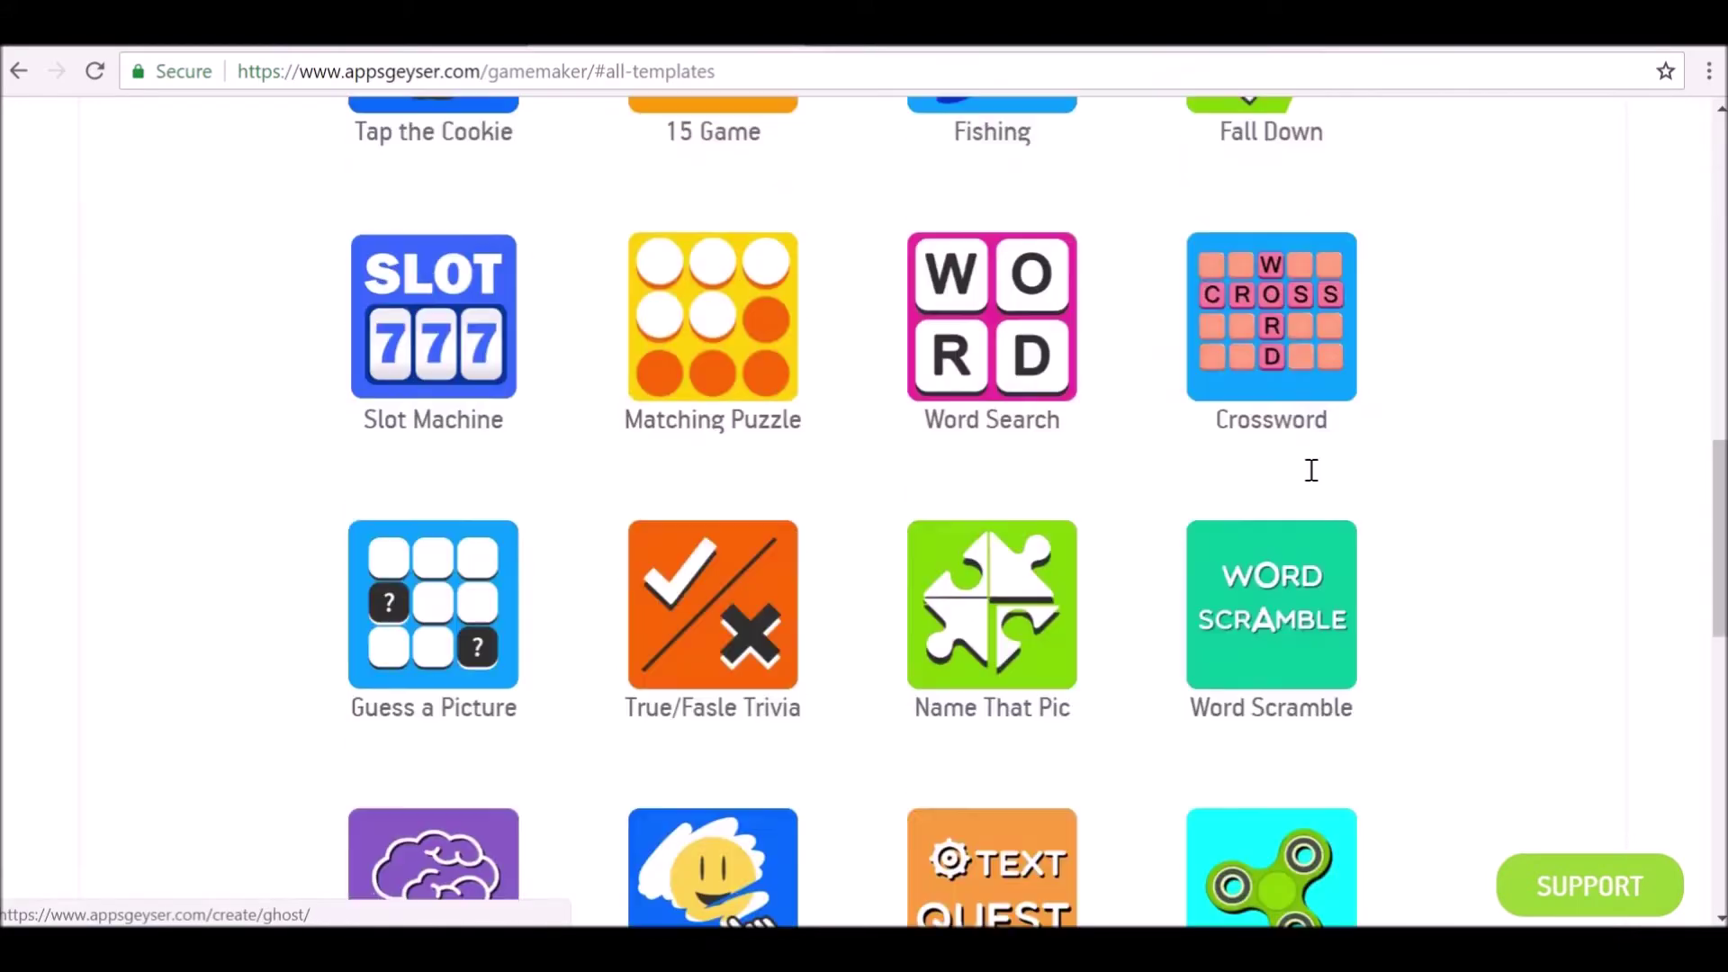
scroll(1260, 504, "down", 11)
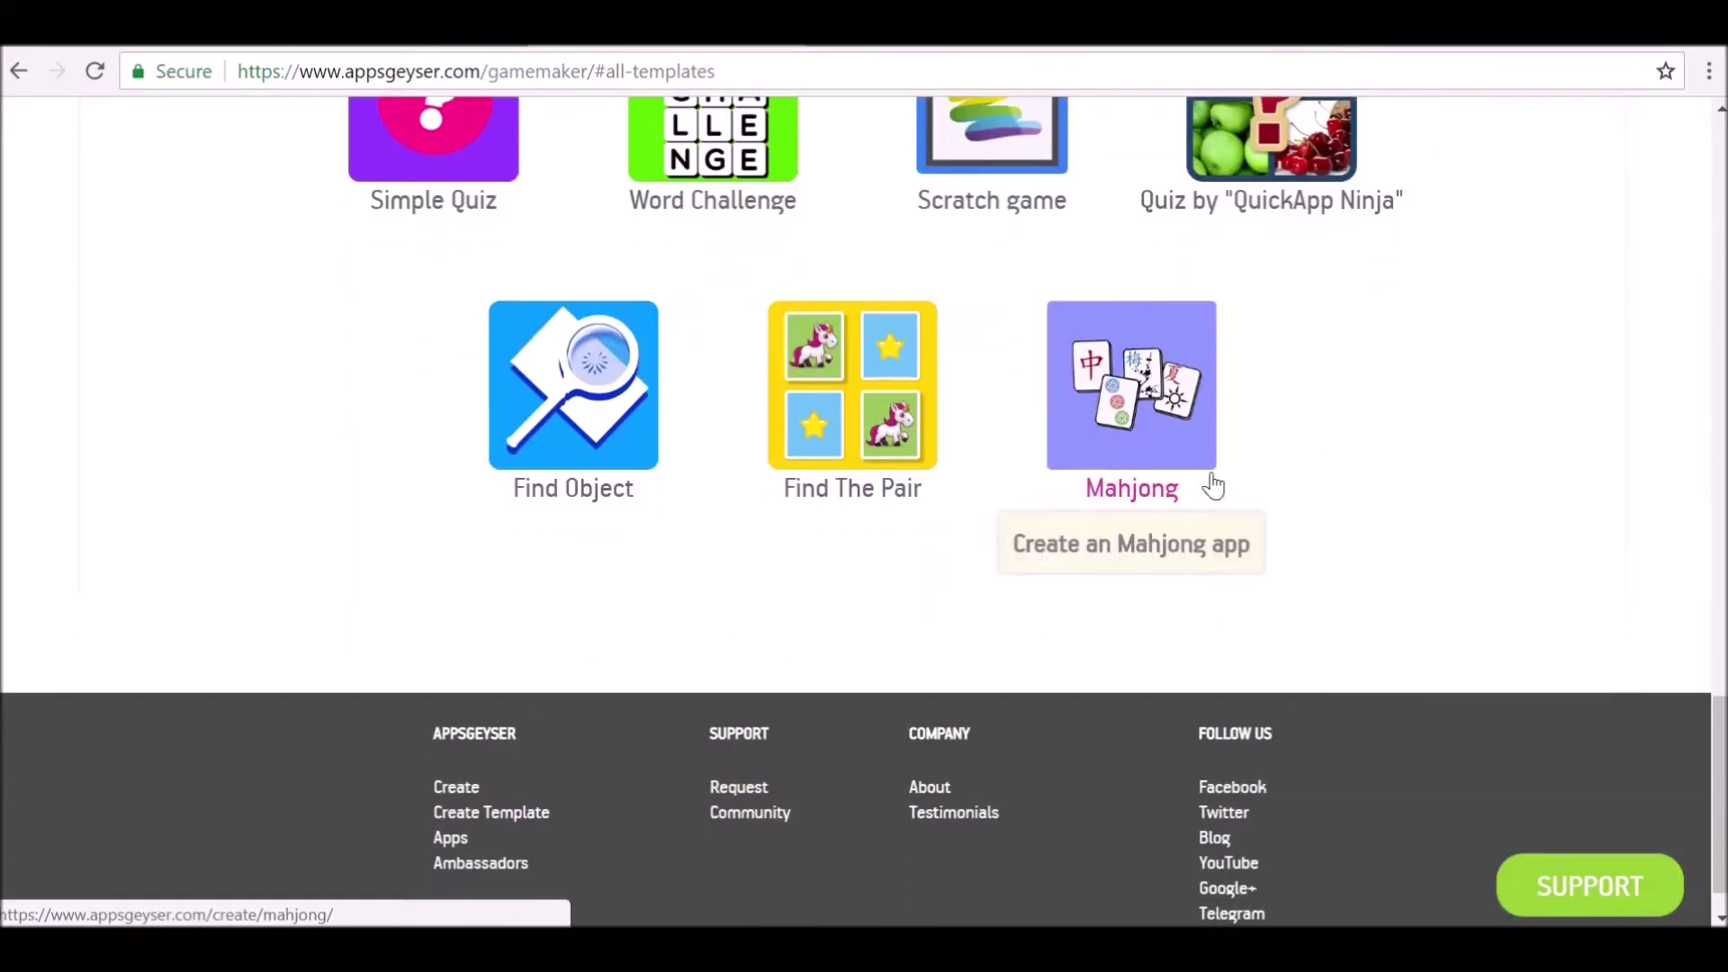
scroll(1168, 447, "up", 7)
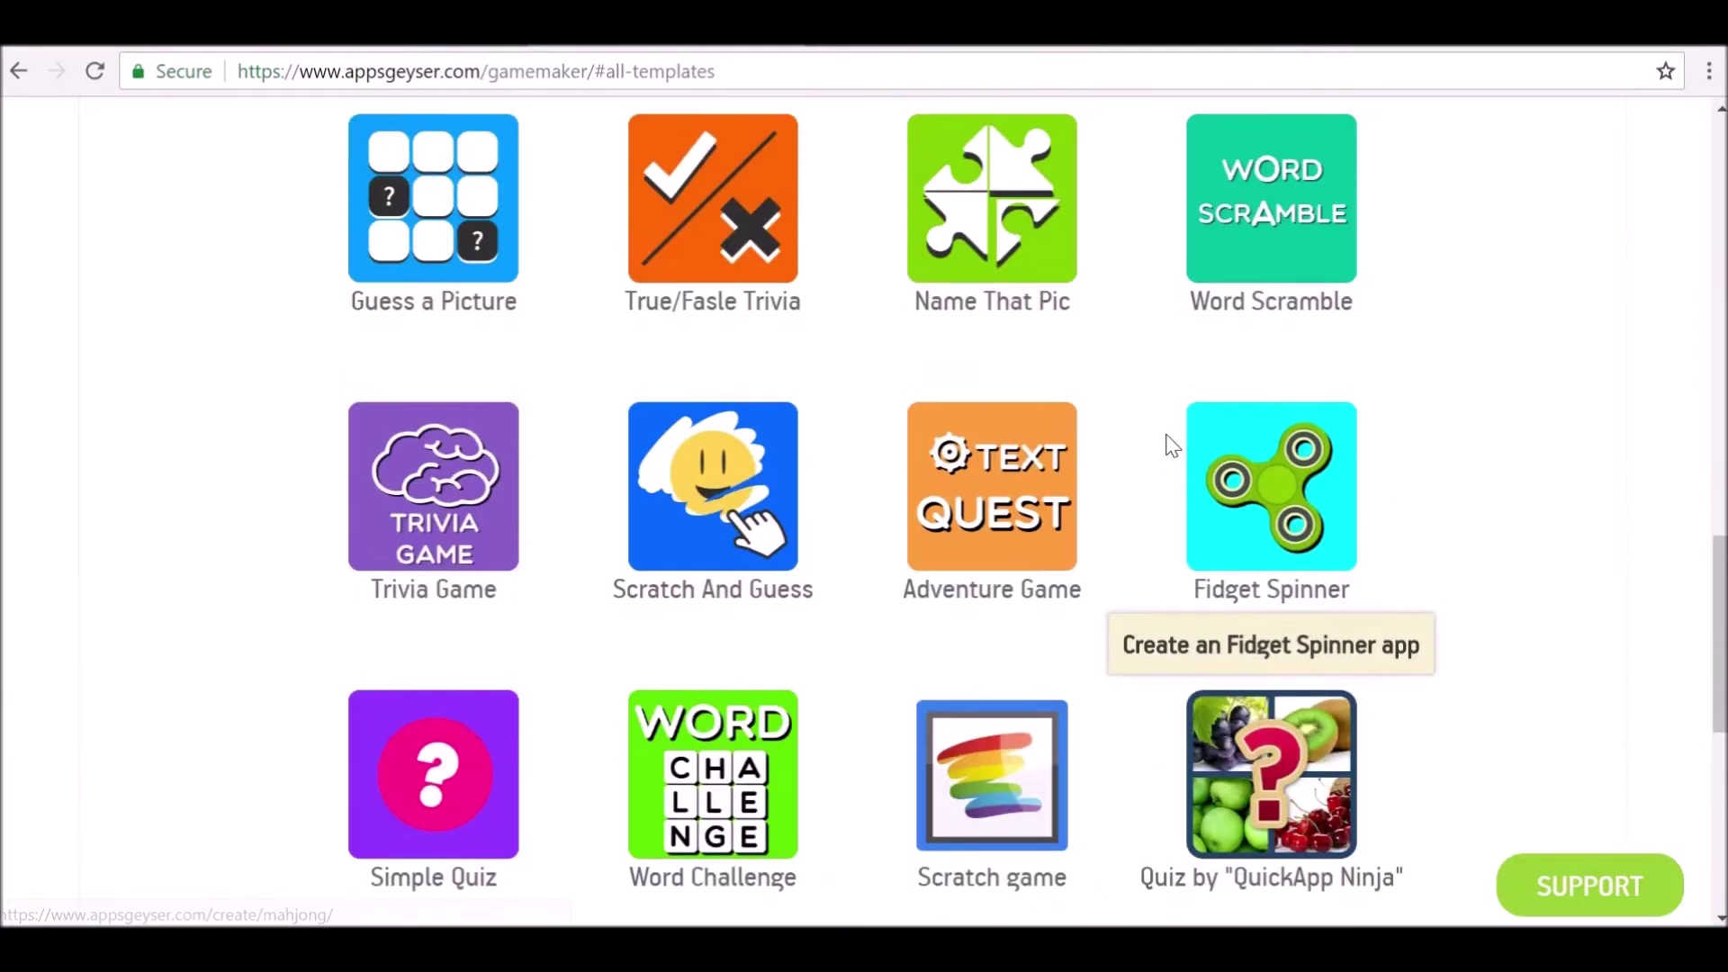
scroll(1269, 486, "up", 6)
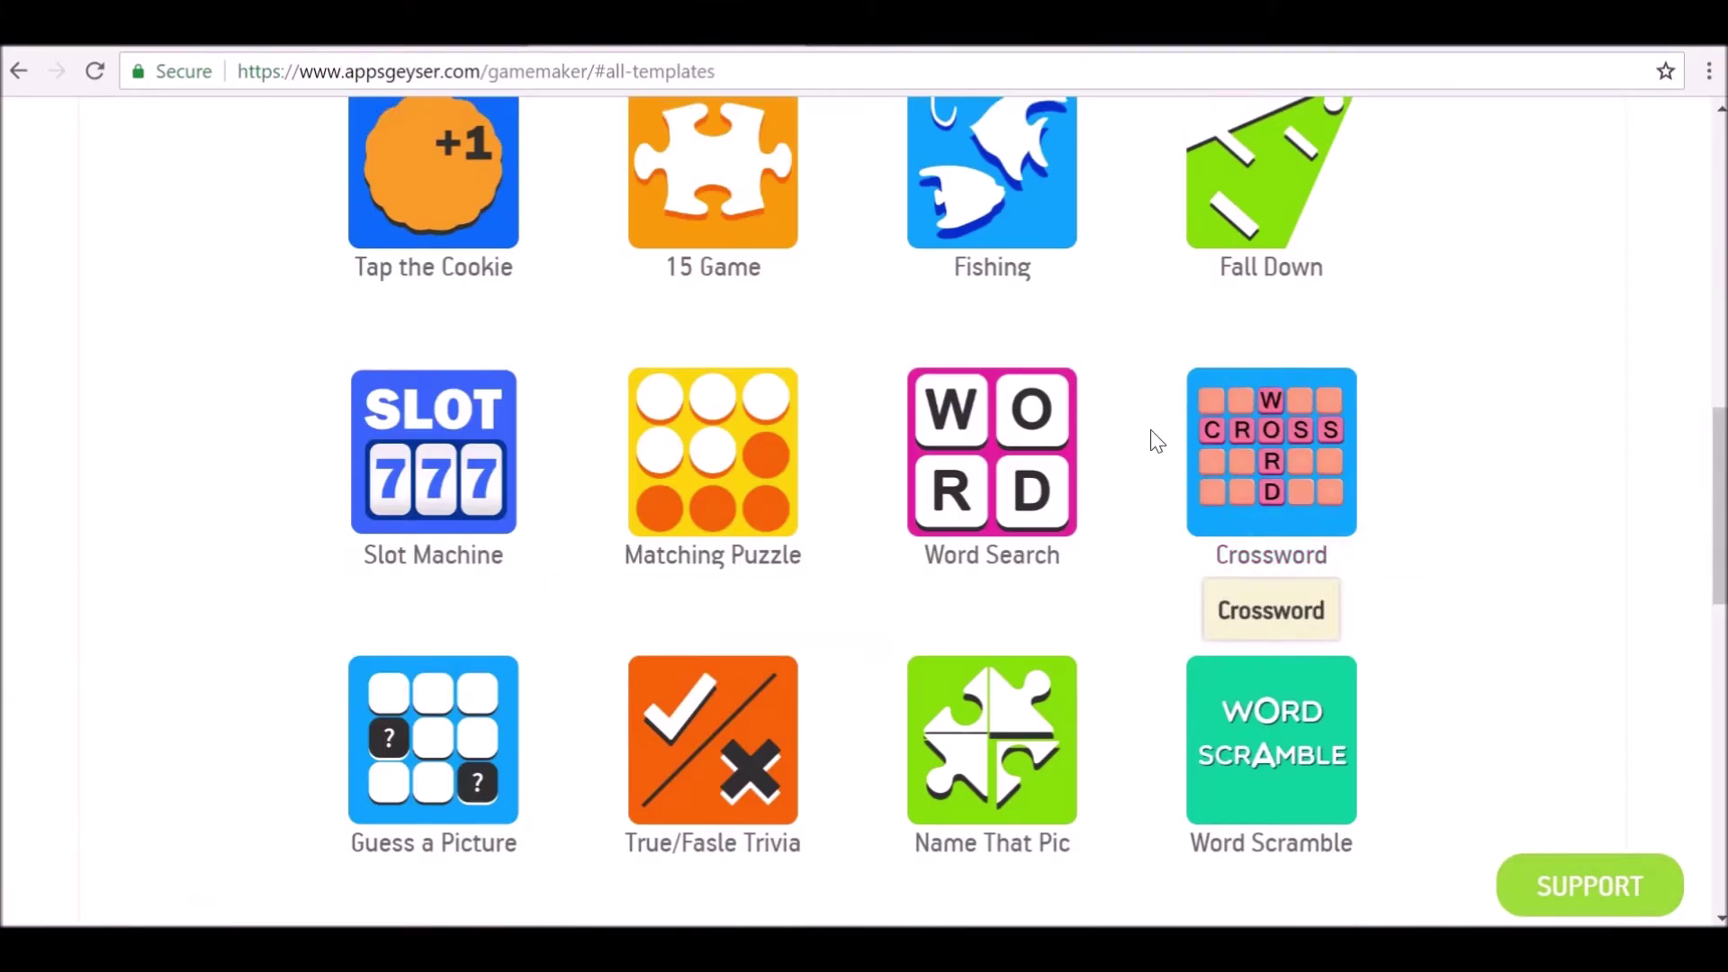
scroll(1157, 441, "down", 10)
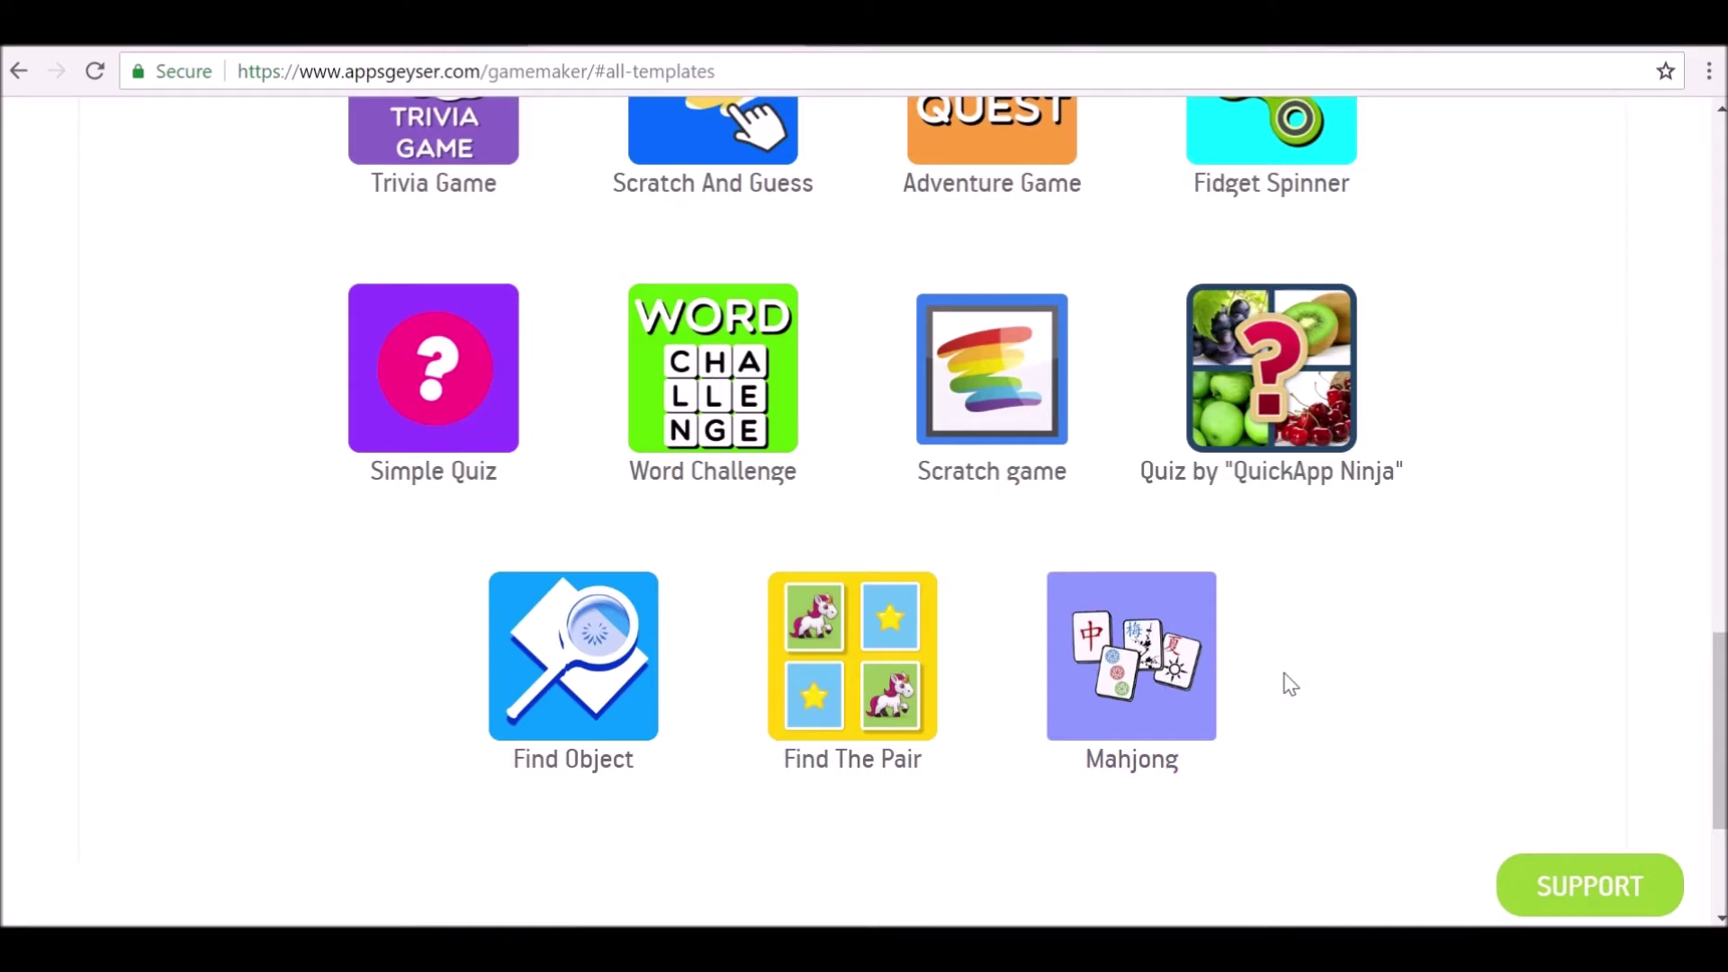
left_click(1202, 689)
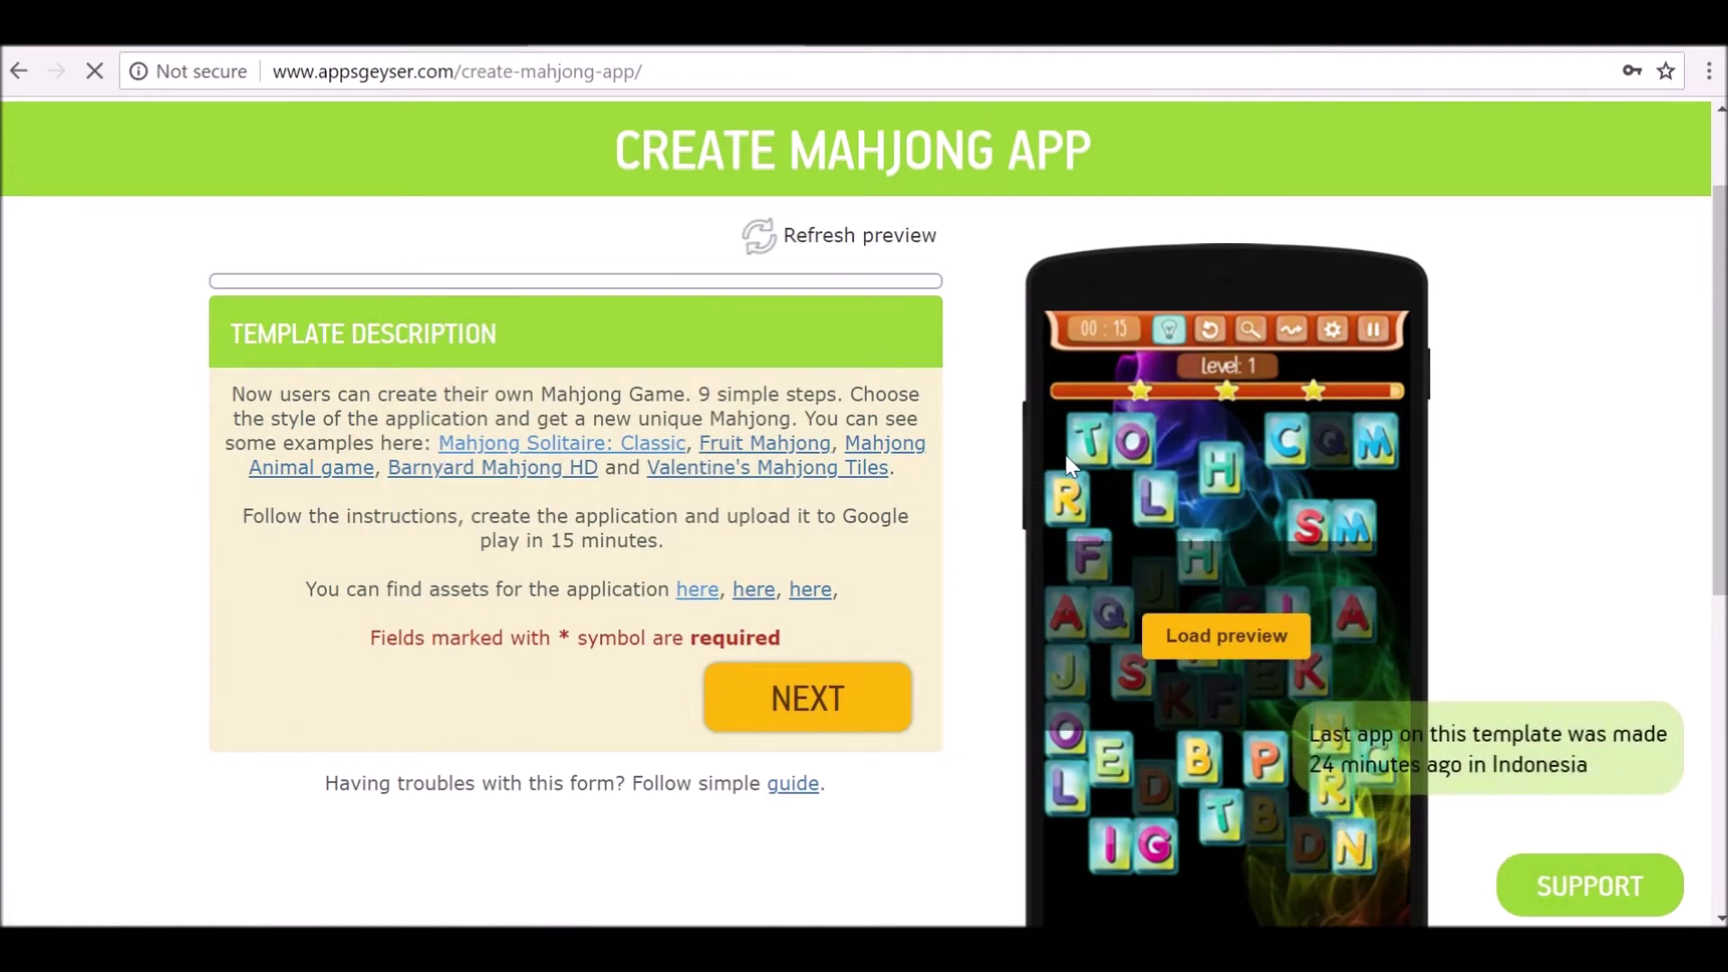
Read the Mahjong template description and continue to Step 1, Add start menu.
scroll(282, 241, "down", 3)
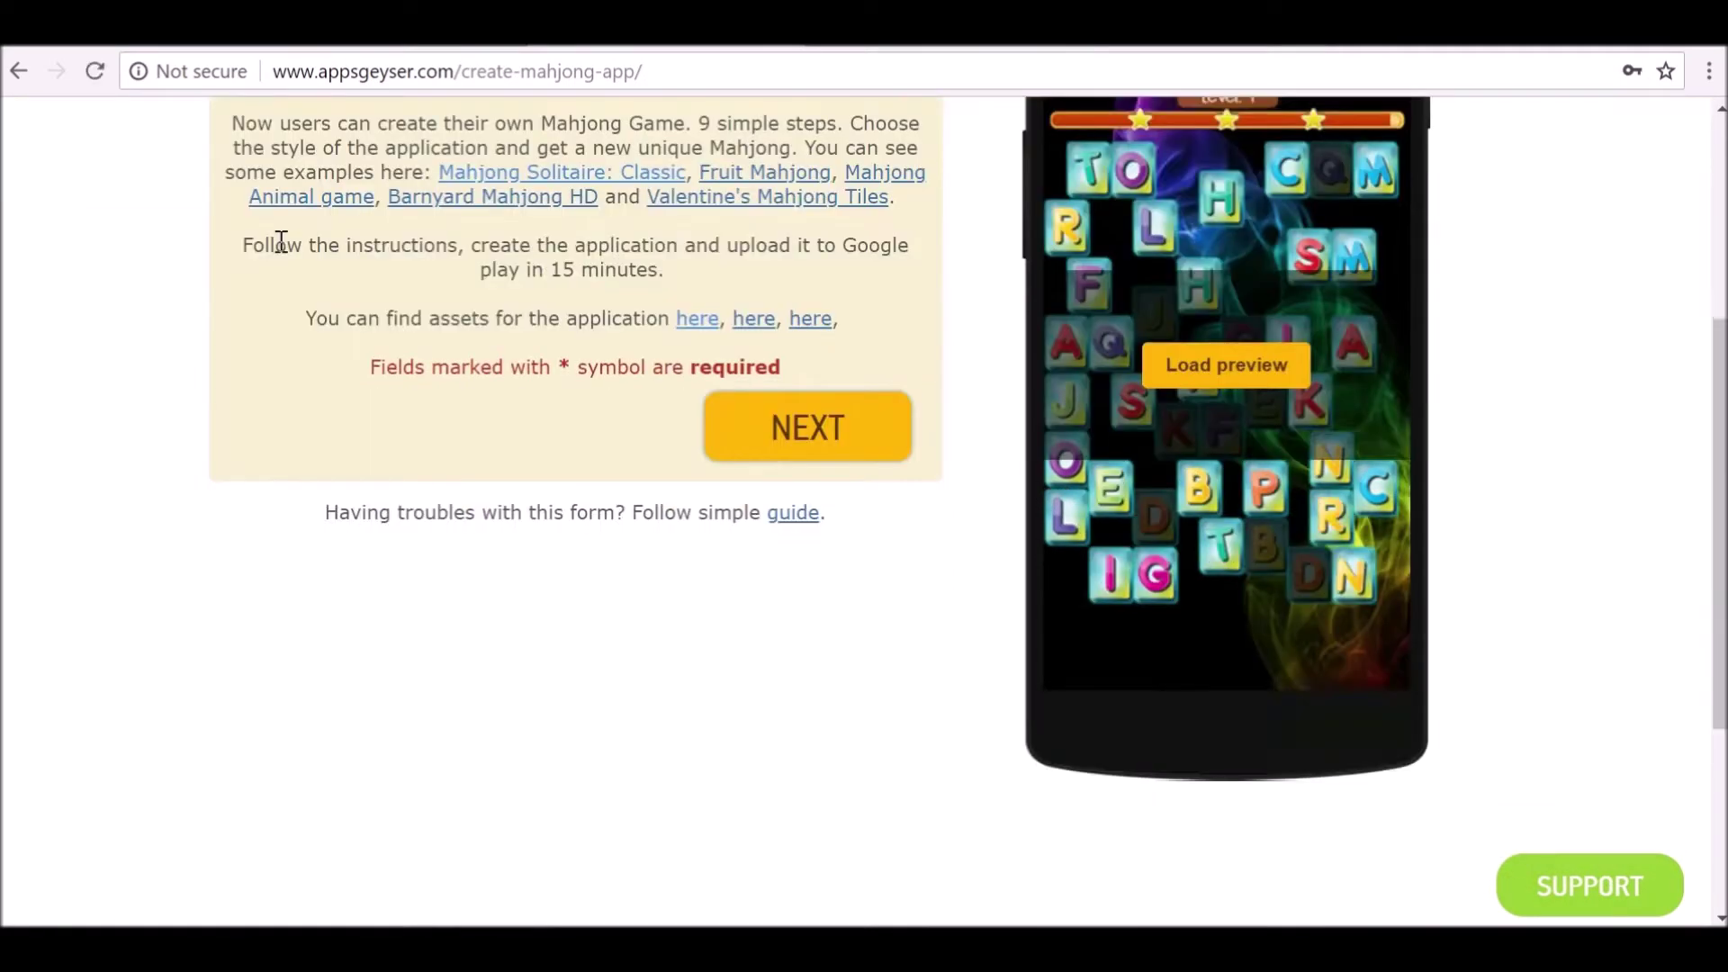
left_click_drag(285, 244, 649, 270)
left_click(609, 249)
left_click(547, 277)
left_click(807, 426)
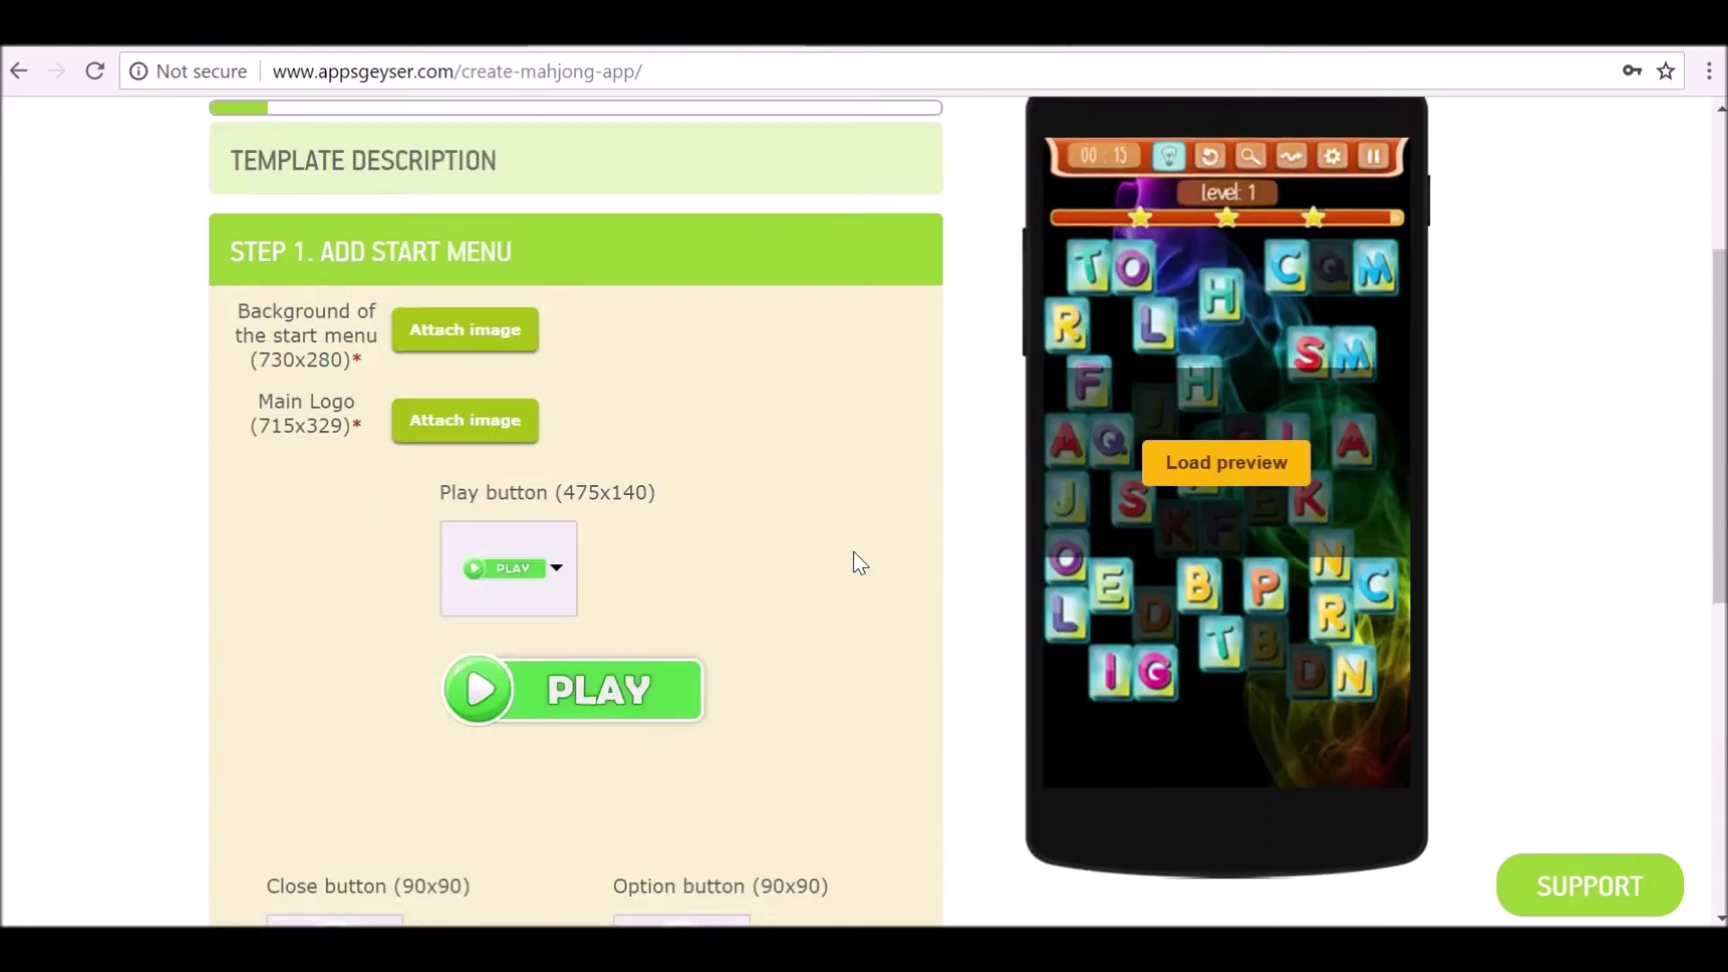
Begin attaching the 730x280 start-menu background image.
scroll(857, 529, "up", 2)
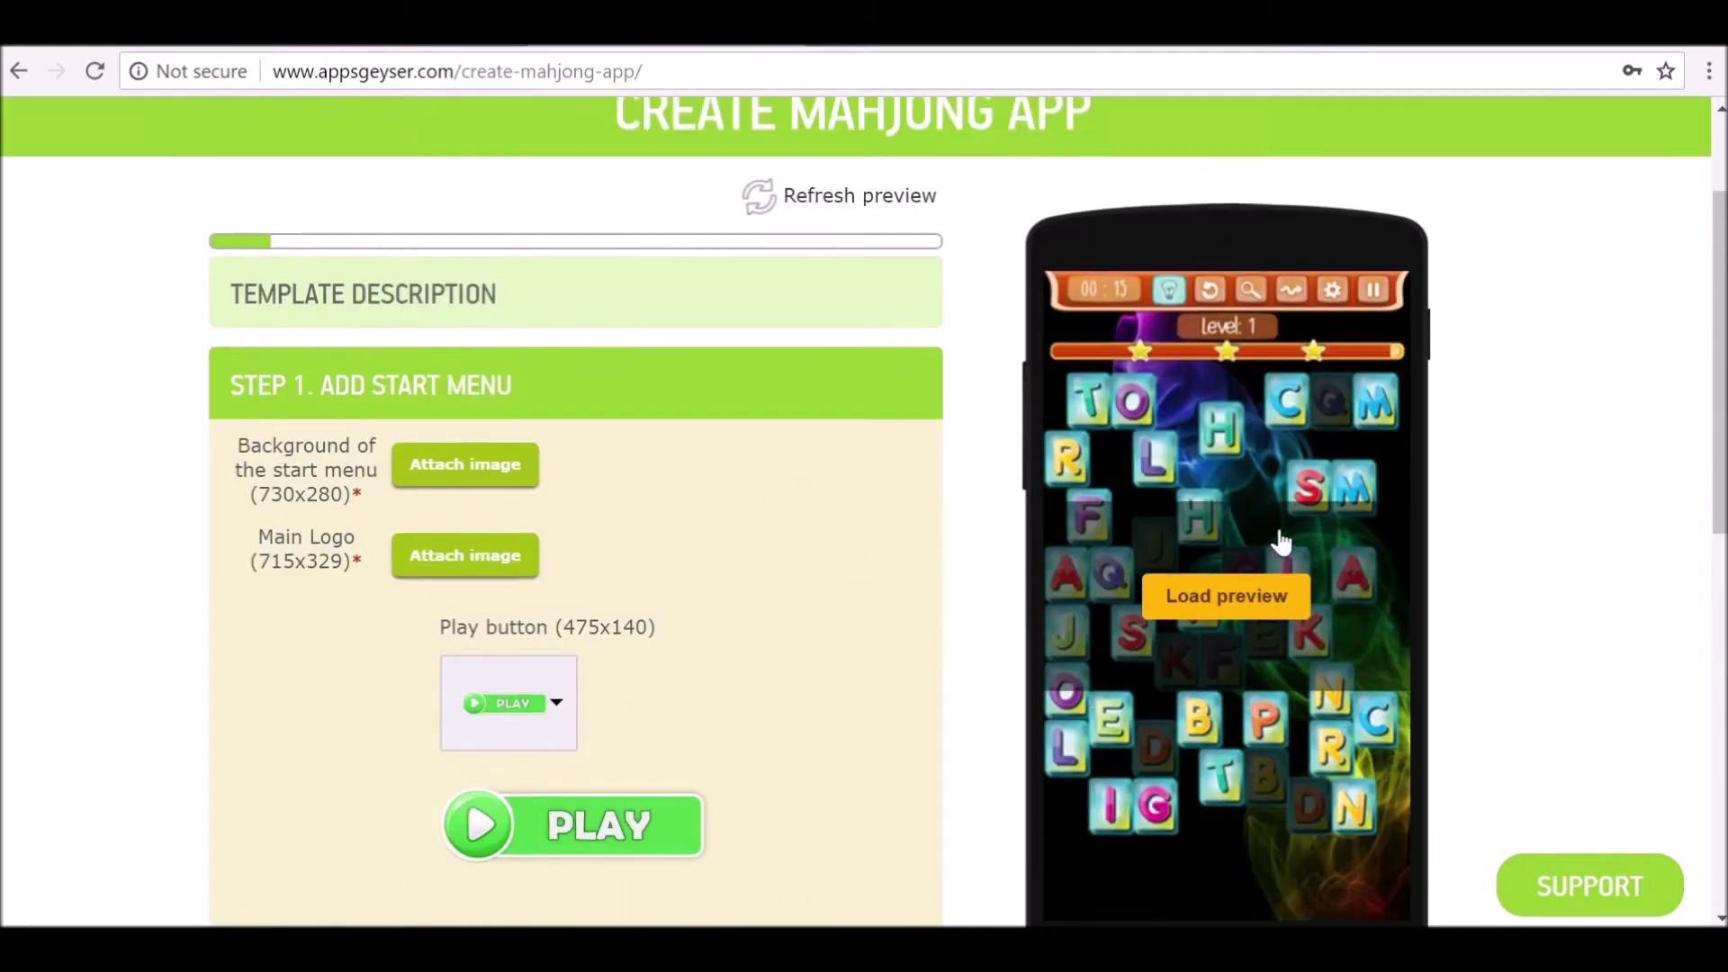
scroll(1278, 540, "down", 2)
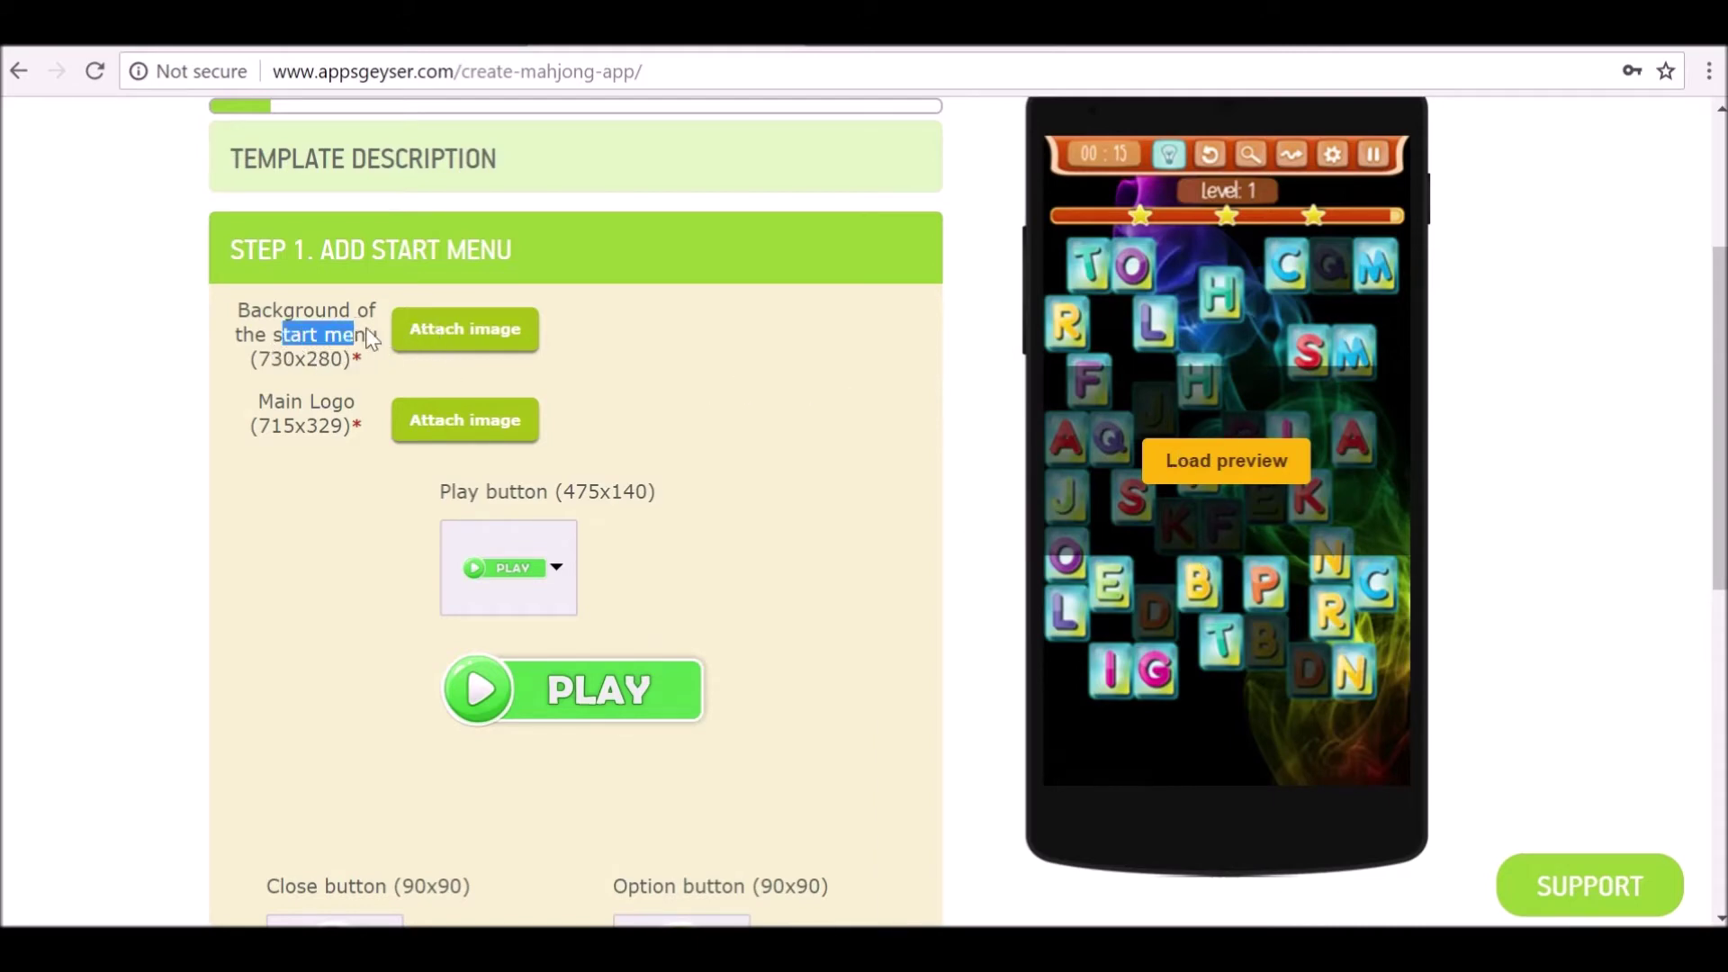
left_click_drag(372, 338, 378, 339)
left_click(248, 355)
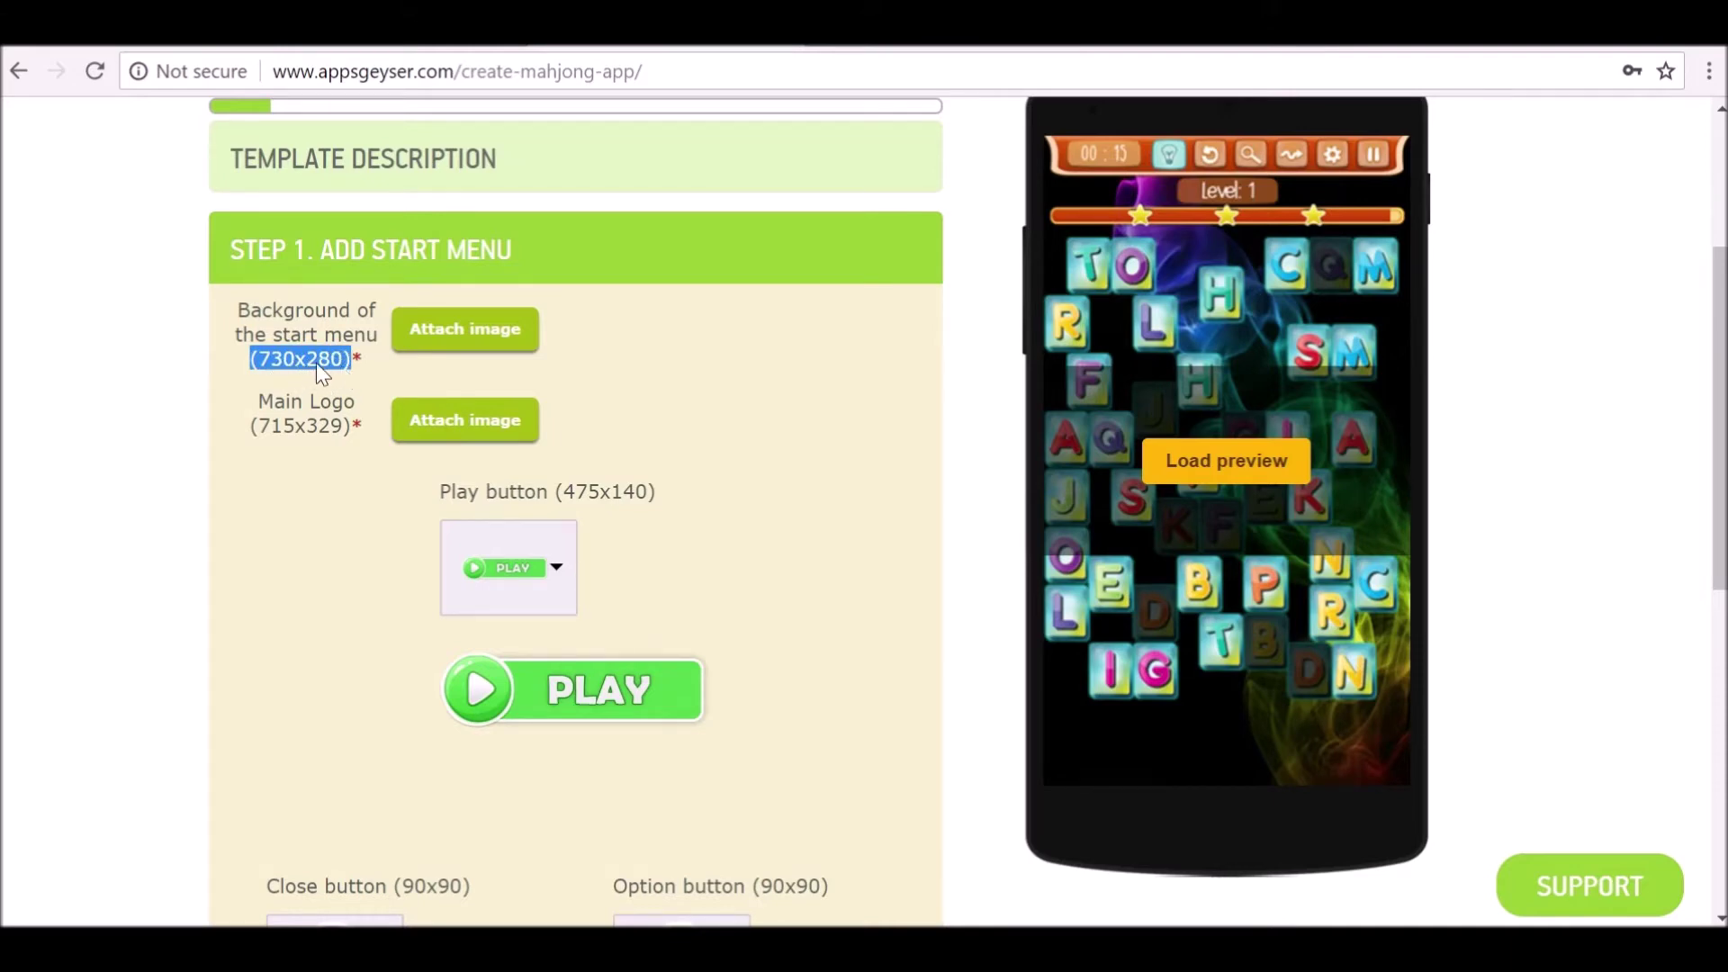
left_click(423, 330)
Upload bgscreen from Mahjong/Setup Images as the cropped start-menu background.
left_click(316, 225)
double_click(317, 228)
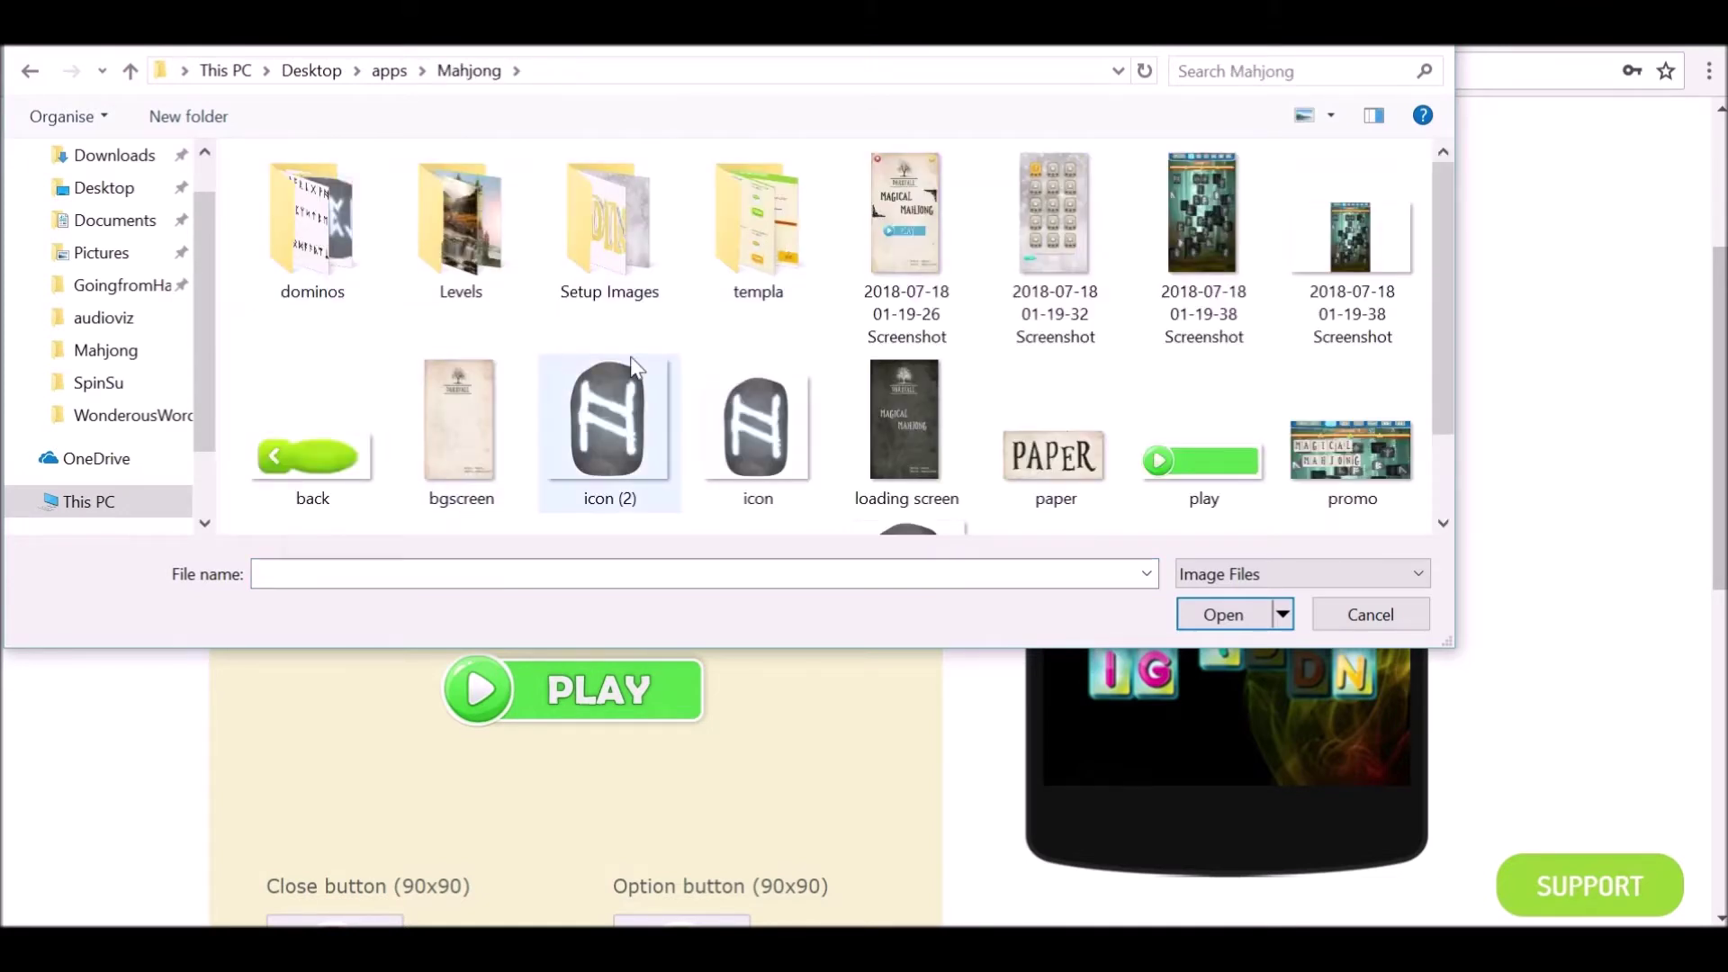
left_click(622, 247)
scroll(595, 252, "down", 3)
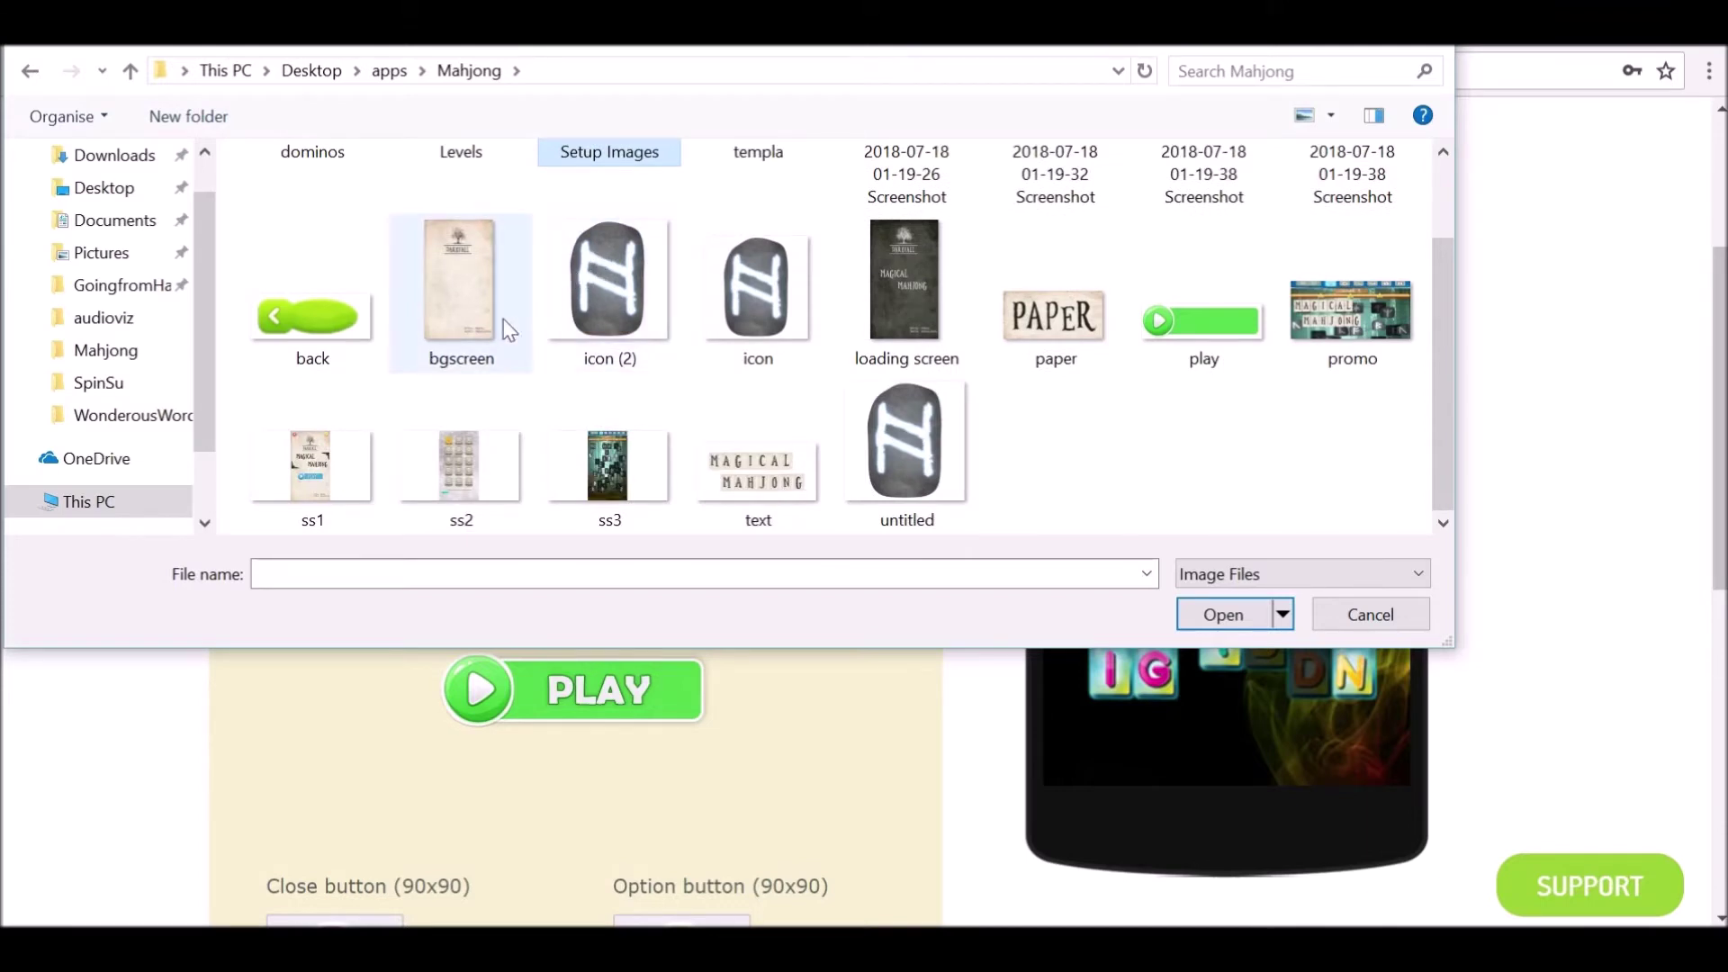
left_click(458, 315)
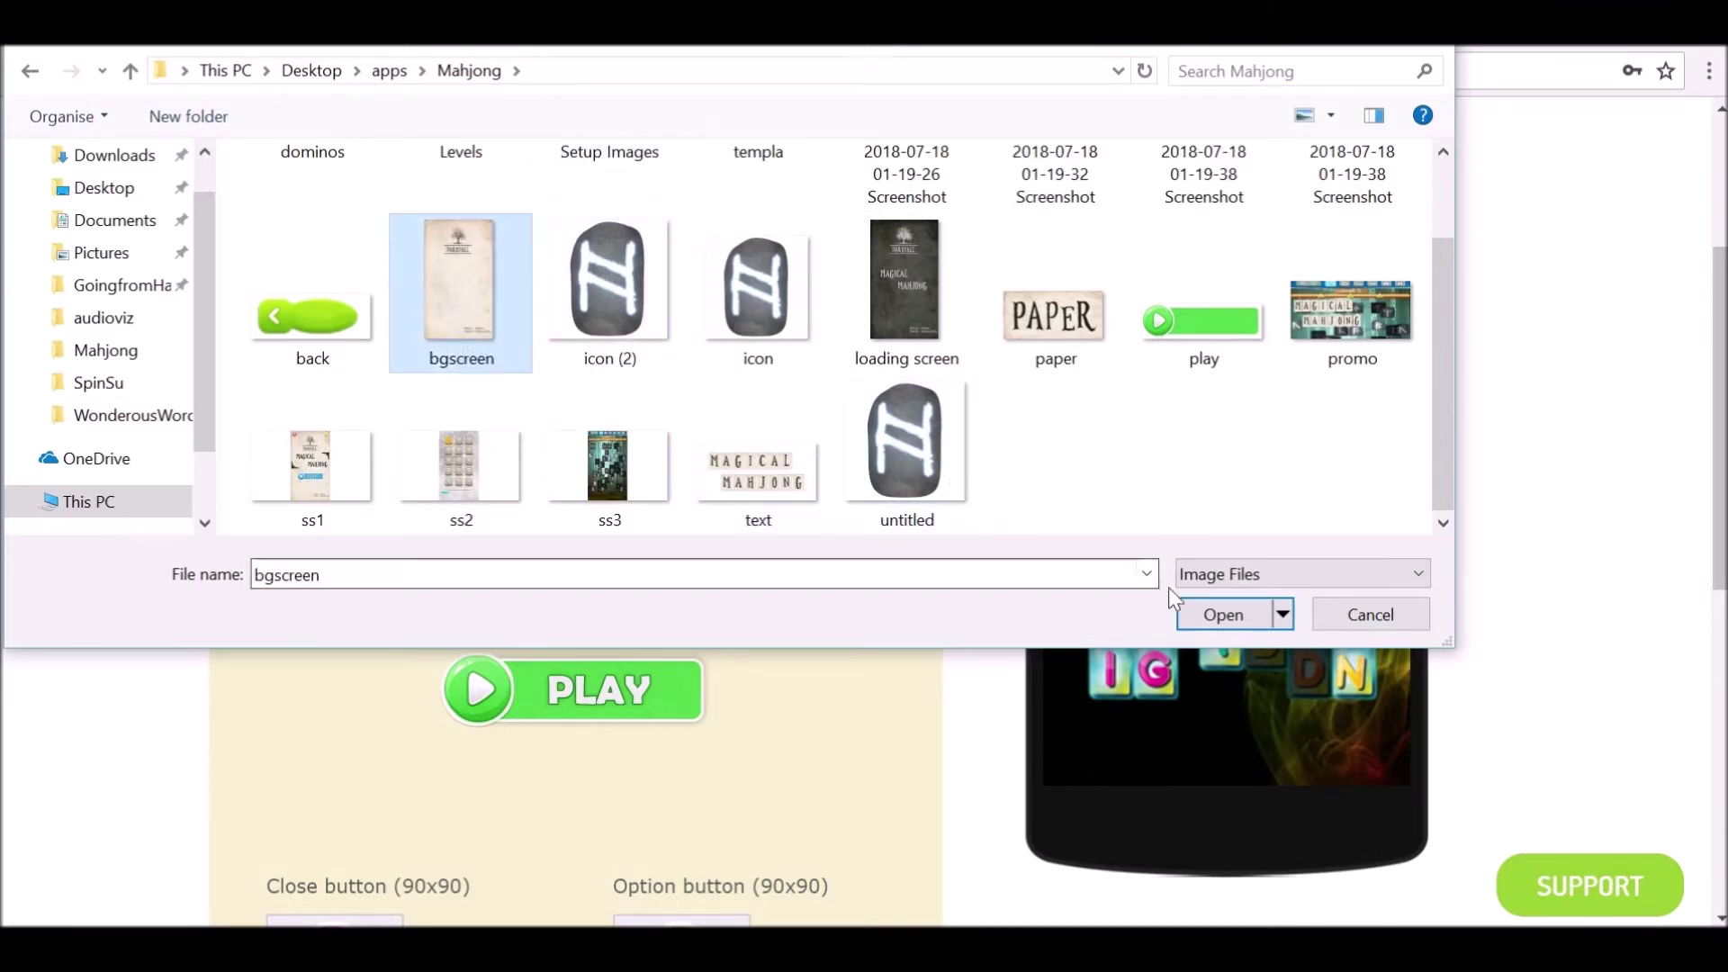
left_click(1216, 614)
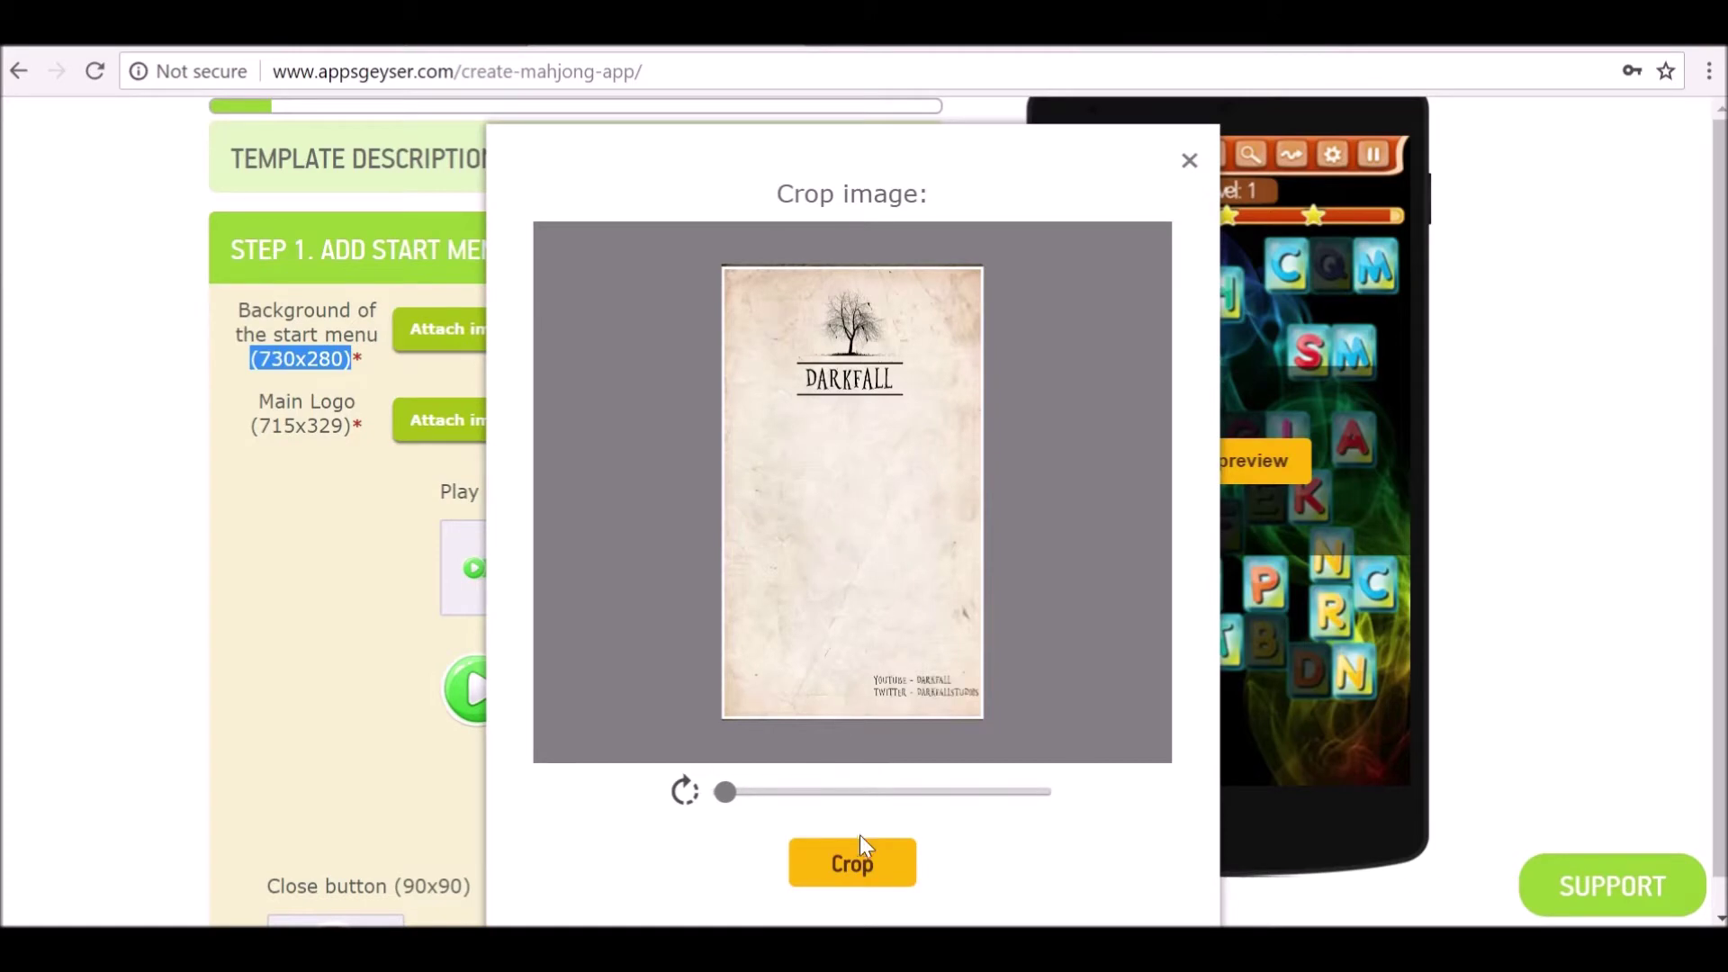
left_click(856, 866)
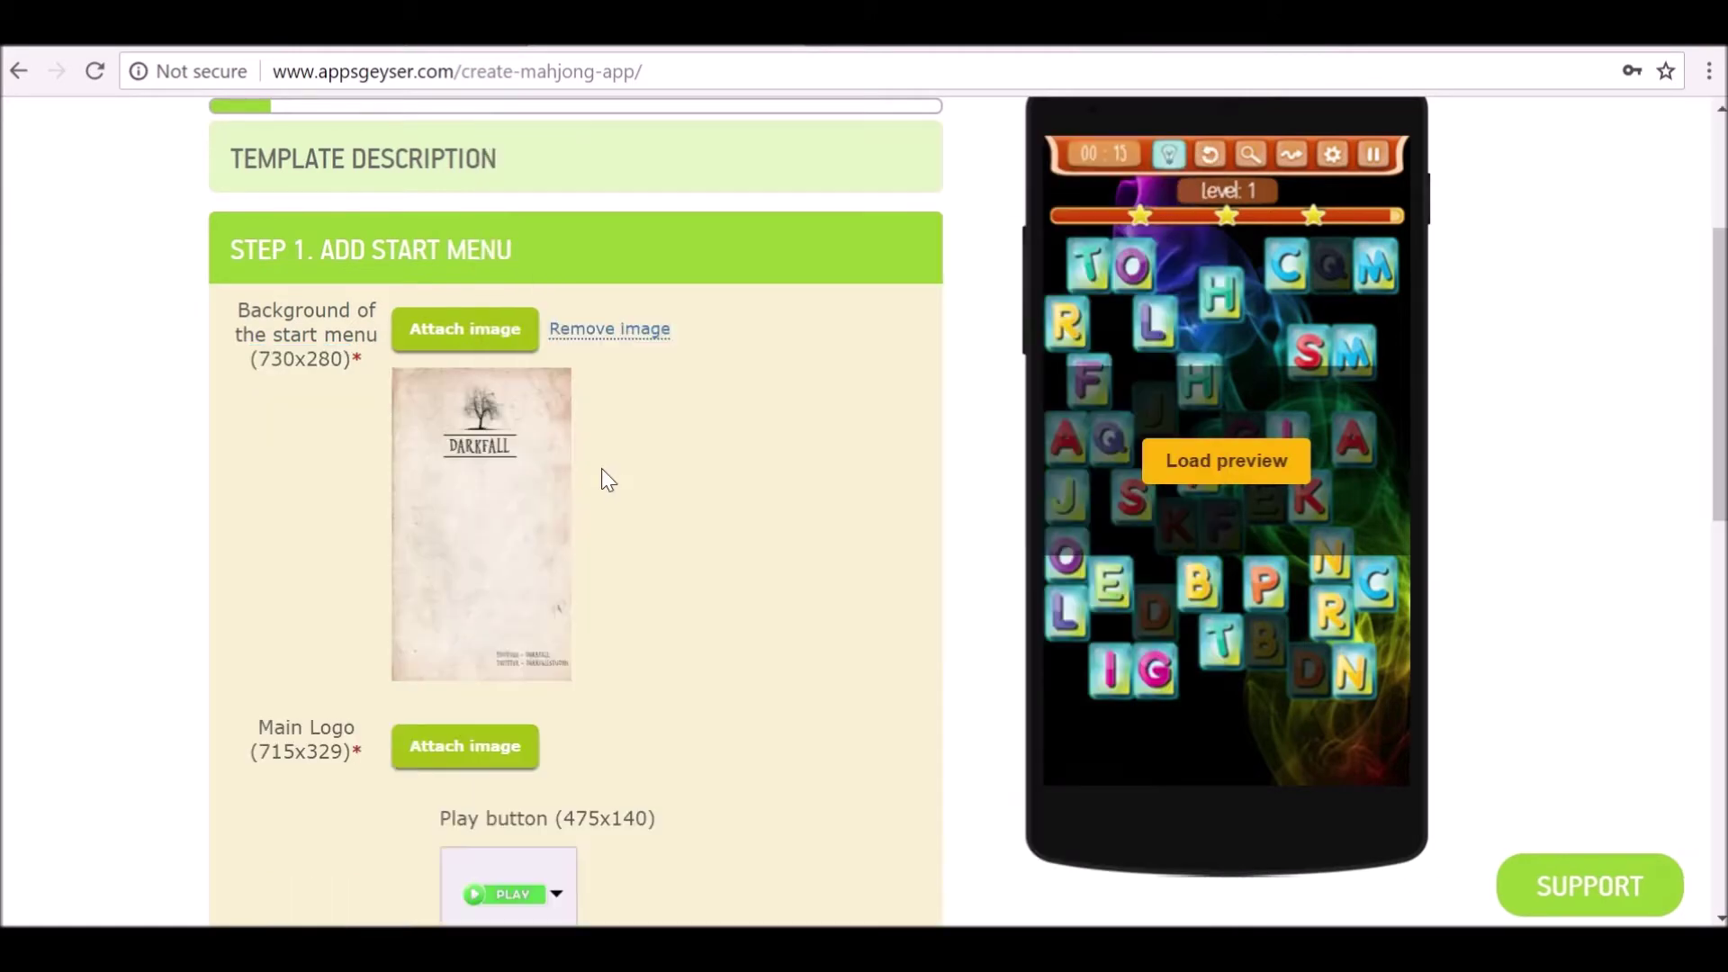
scroll(557, 585, "down", 3)
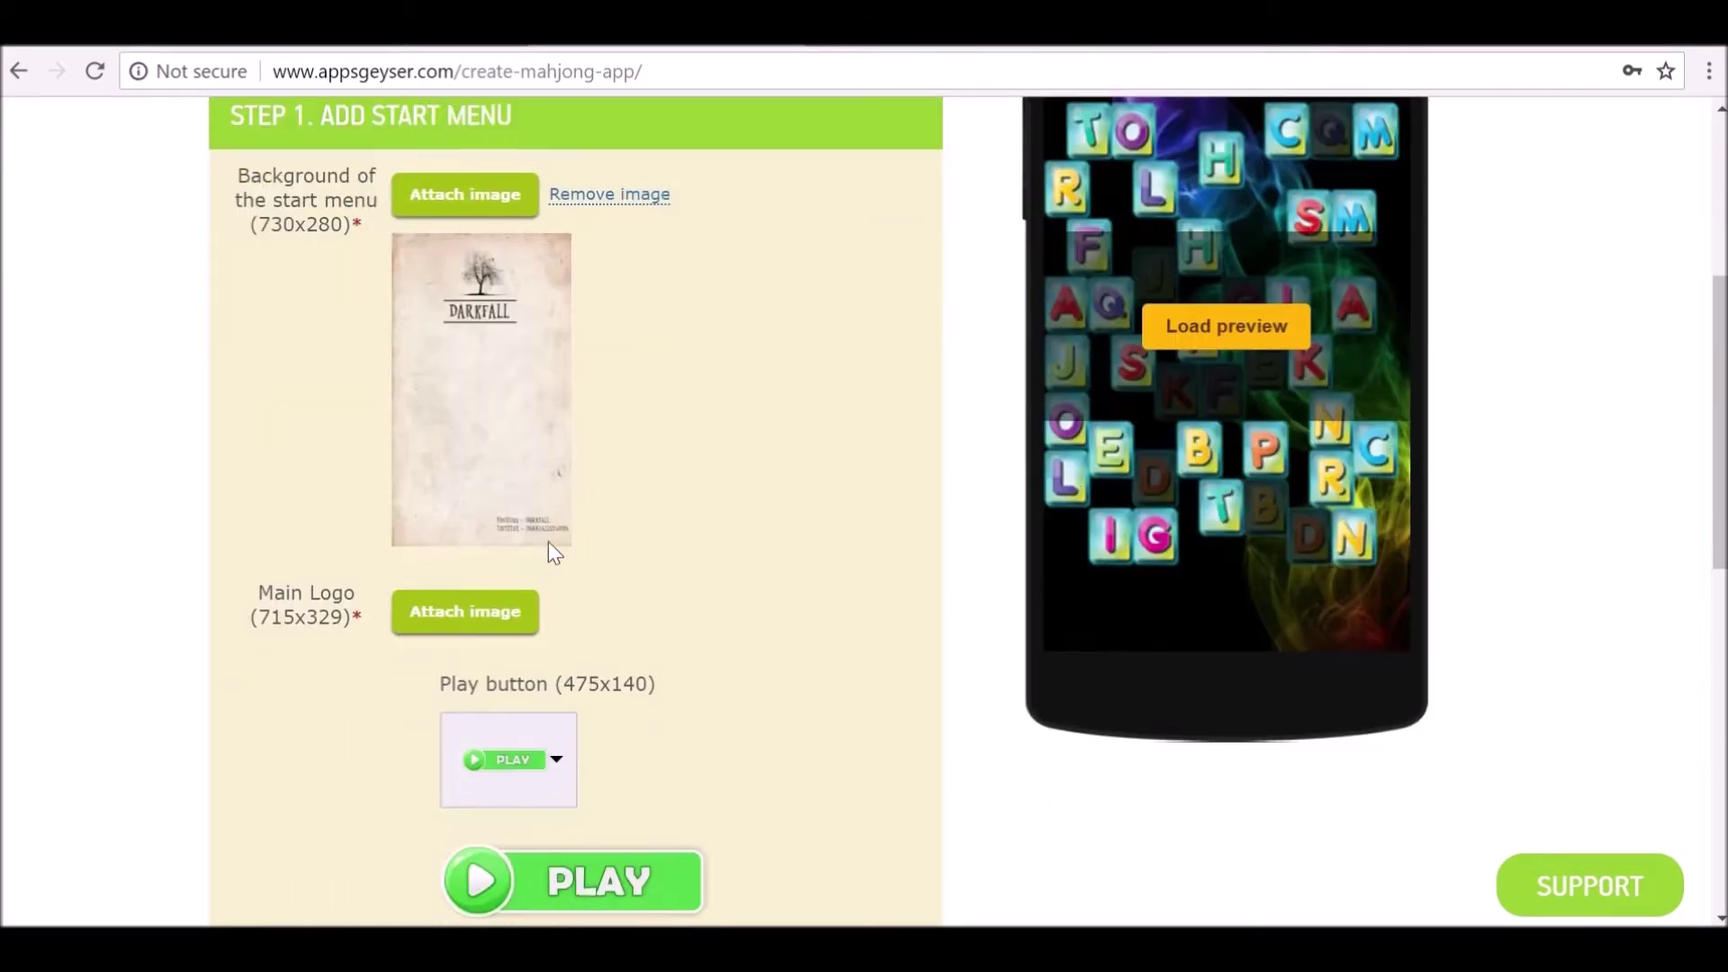
scroll(540, 234, "up", 1)
scroll(533, 262, "up", 1)
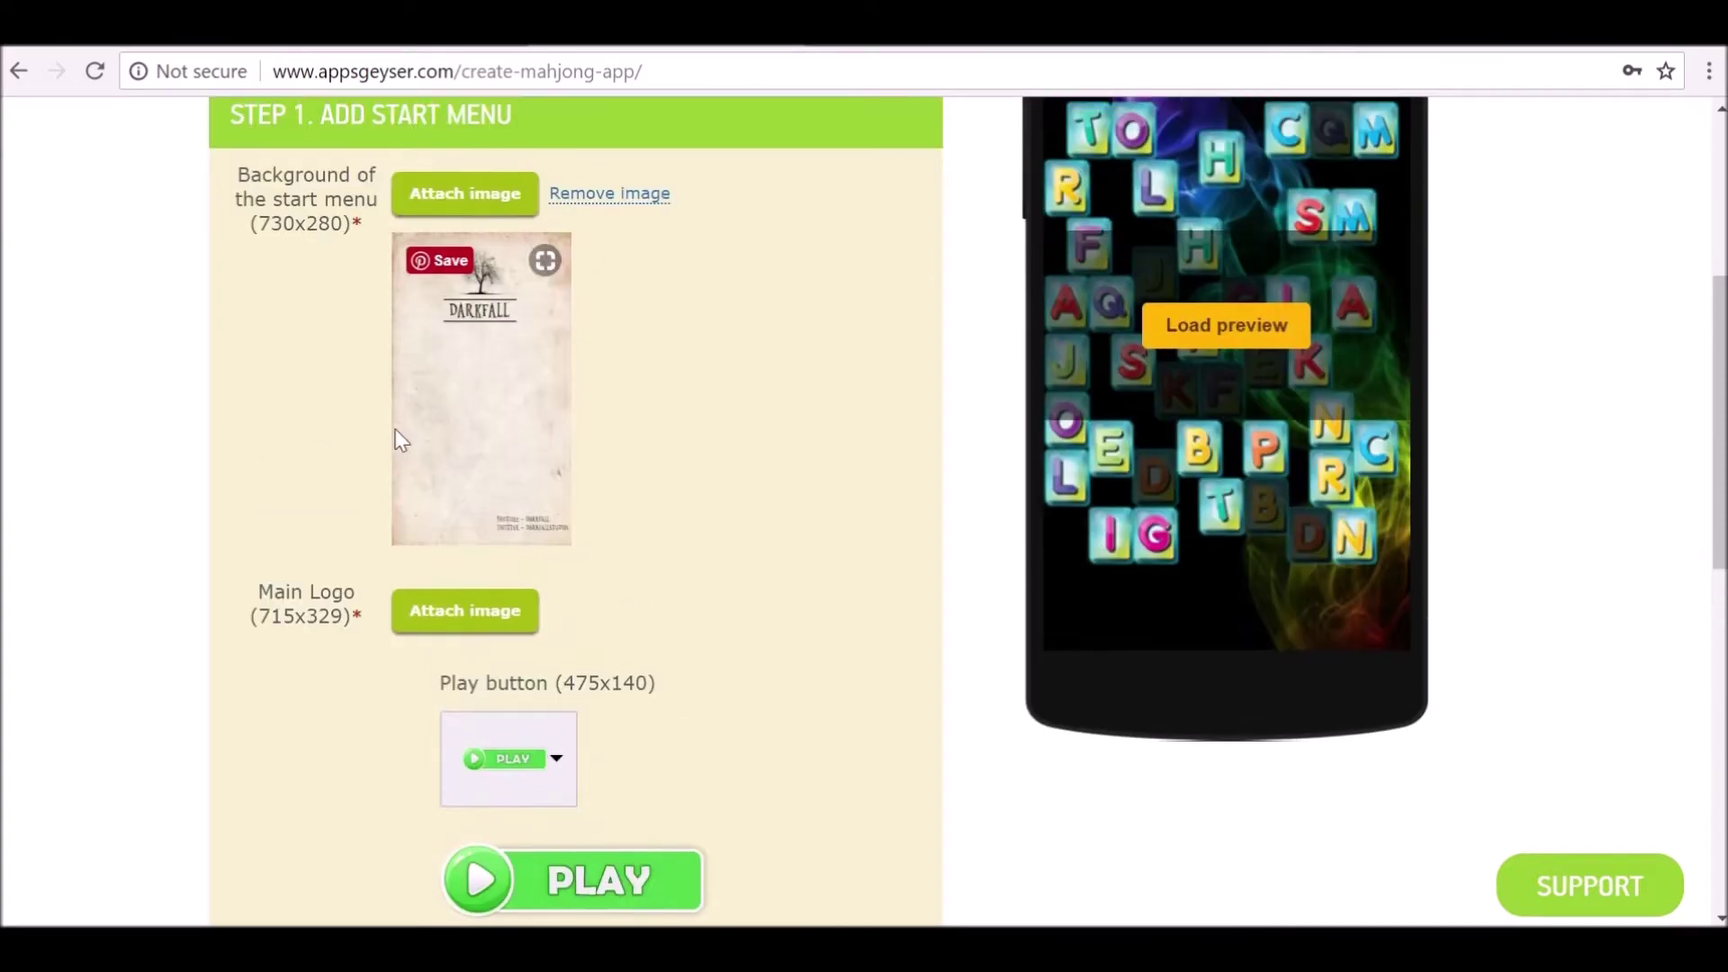
Attach the Main Logo image, zoomed and cropped, as the start menu's main logo.
left_click(474, 612)
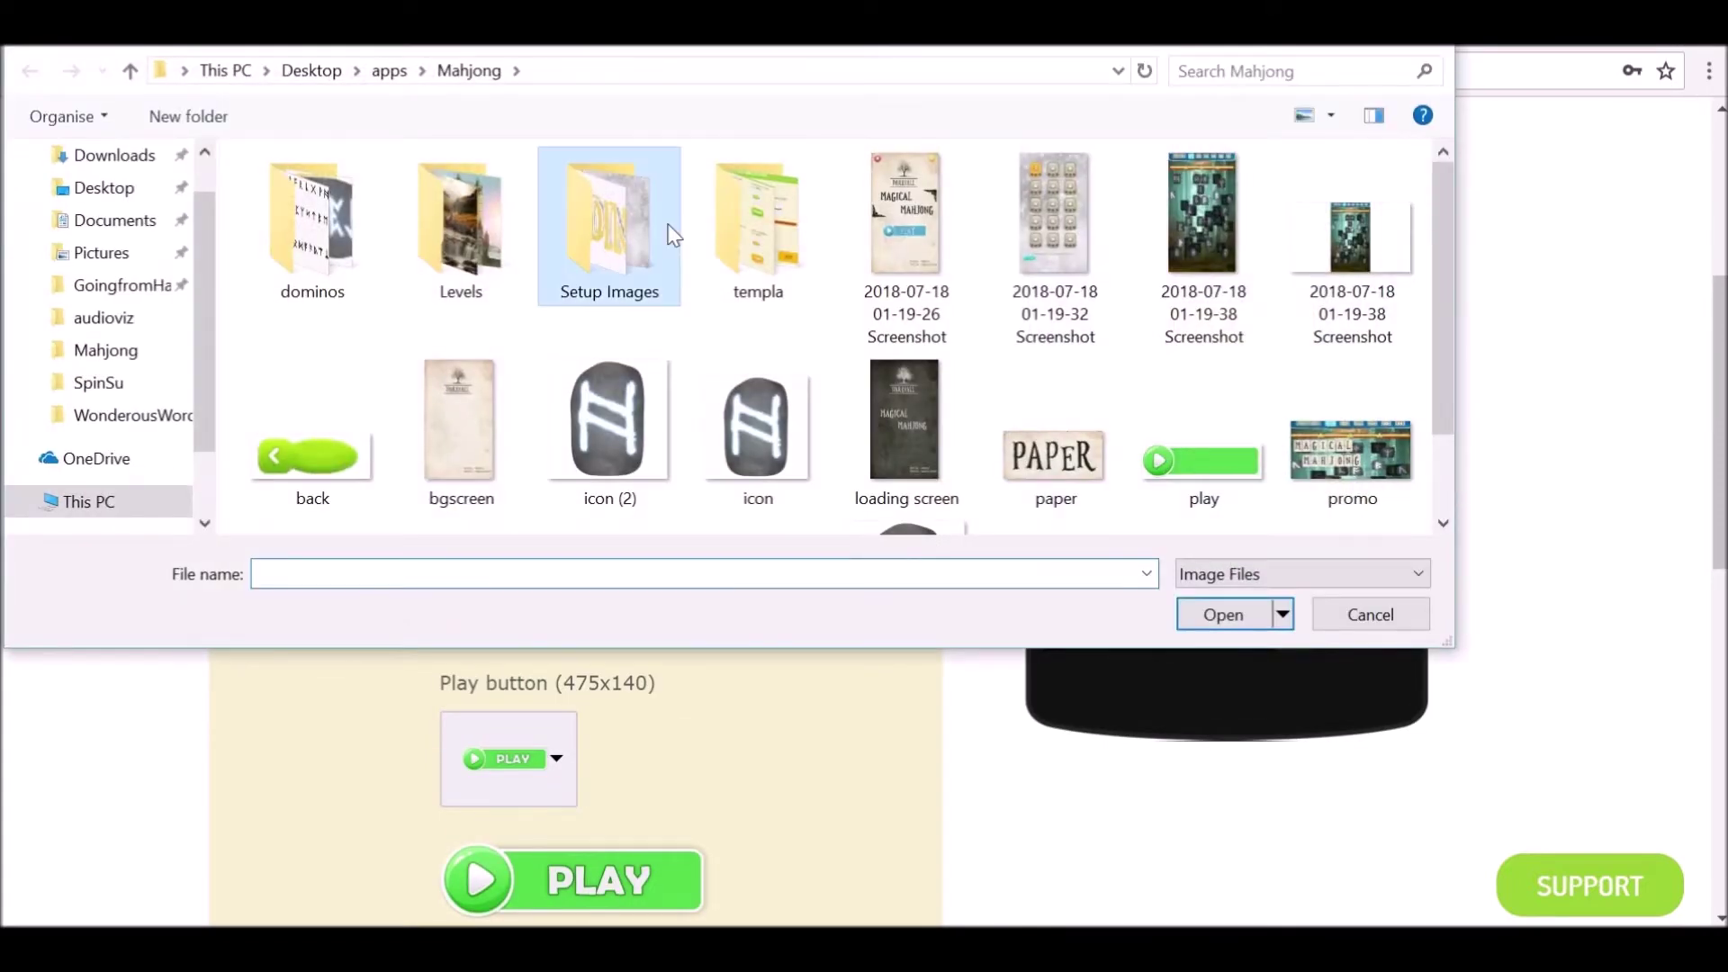
double_click(668, 227)
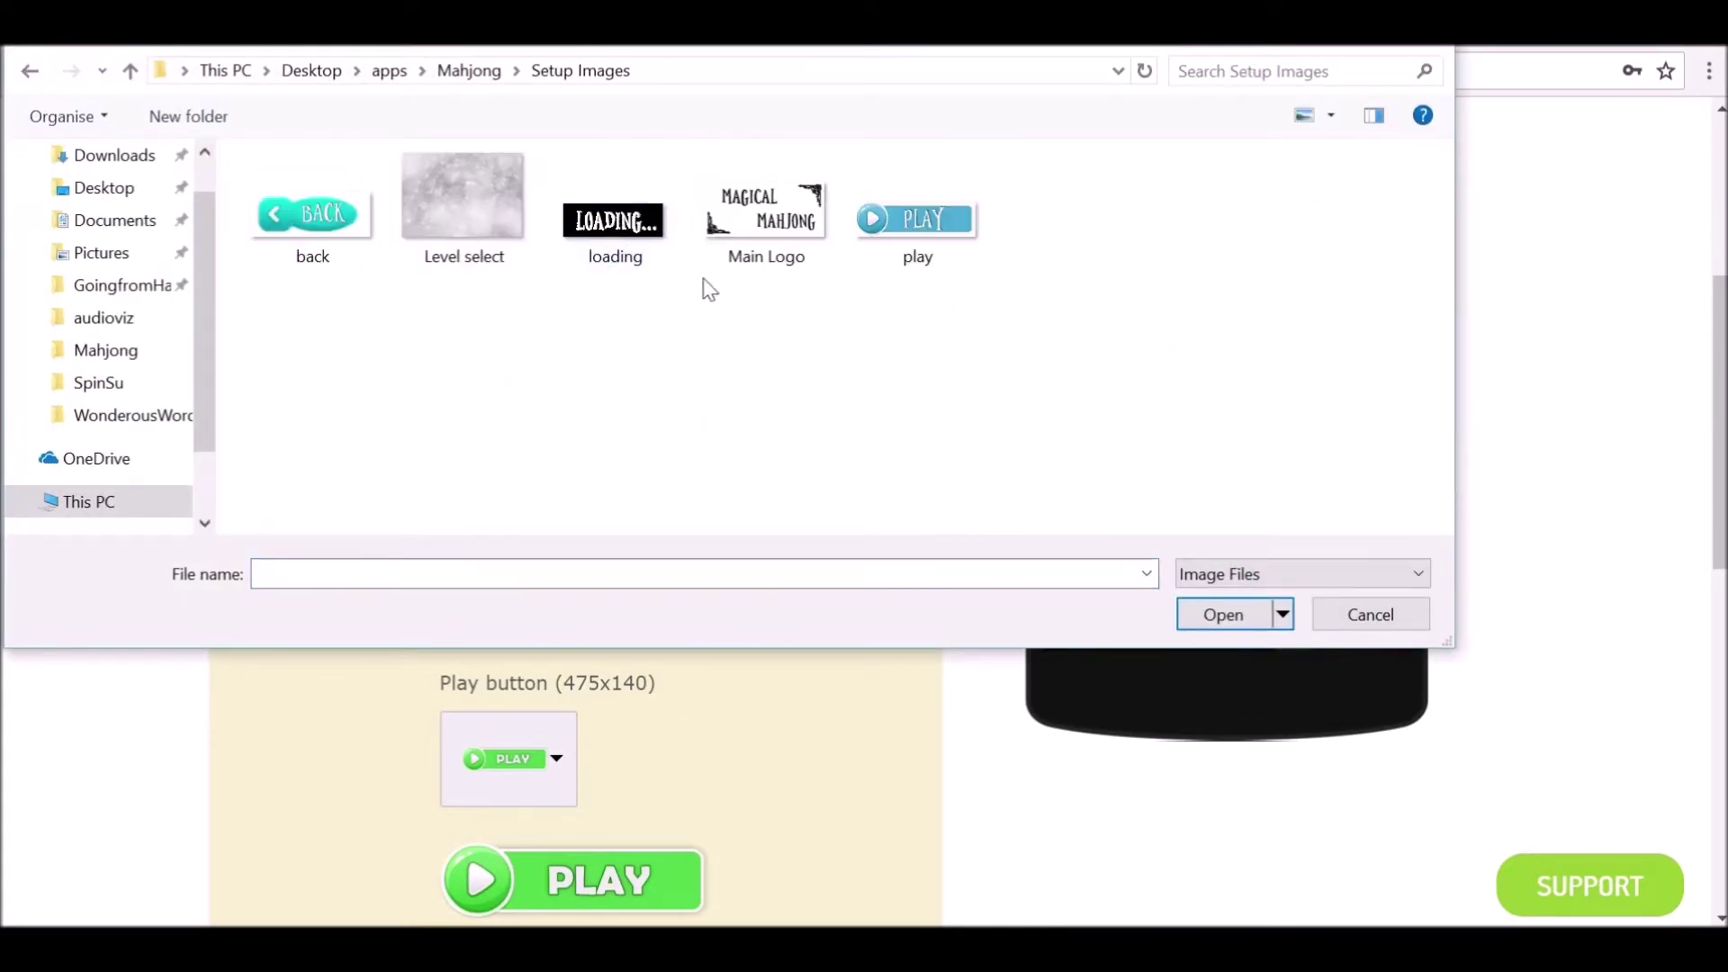
left_click(769, 232)
left_click(1224, 617)
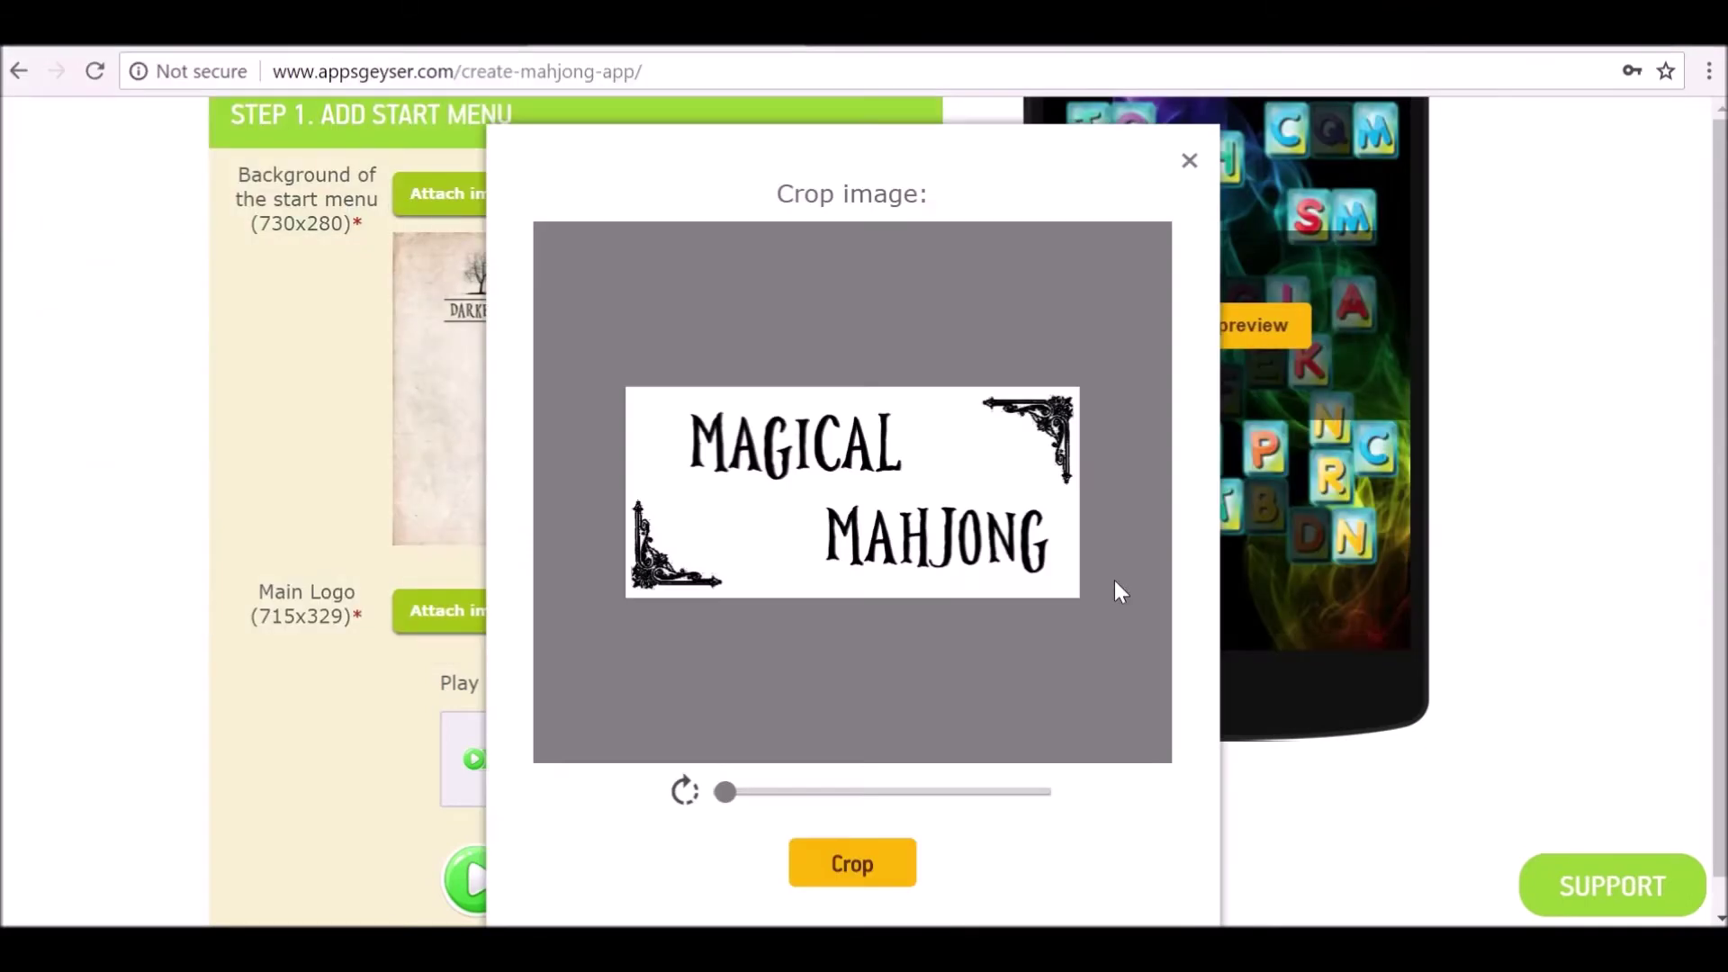
left_click_drag(729, 792, 663, 792)
left_click(851, 864)
scroll(702, 585, "down", 3)
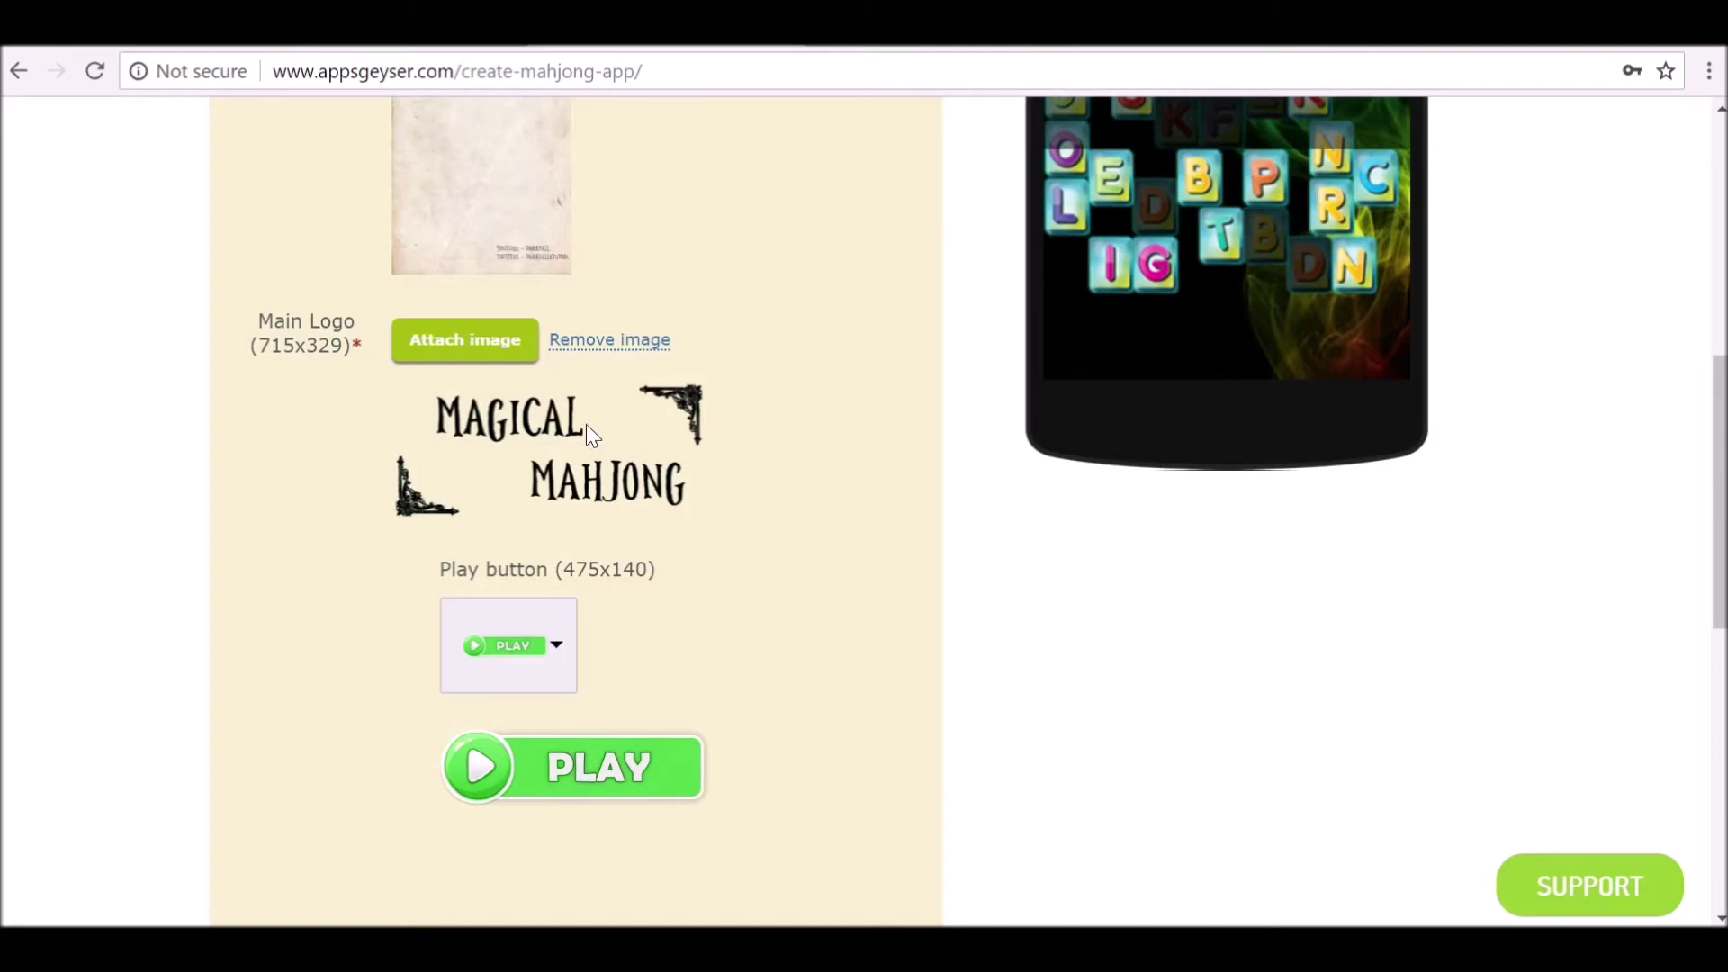
scroll(621, 405, "down", 3)
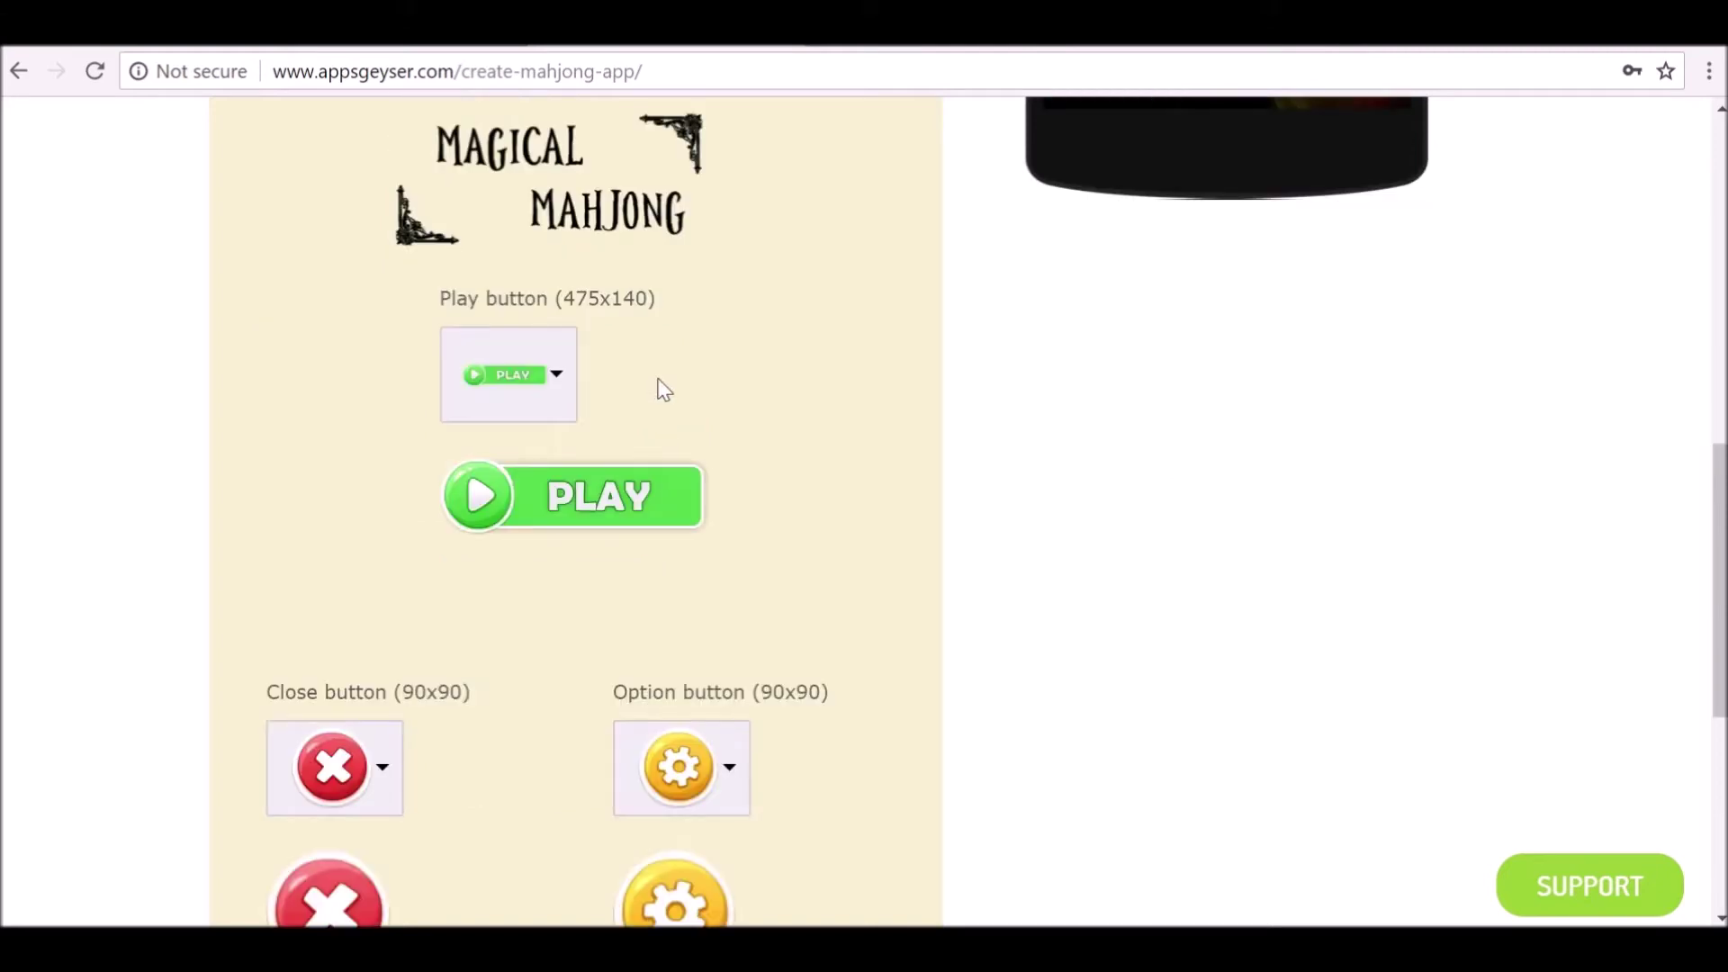
Set the Play button to custom and upload the play image for it.
left_click(551, 392)
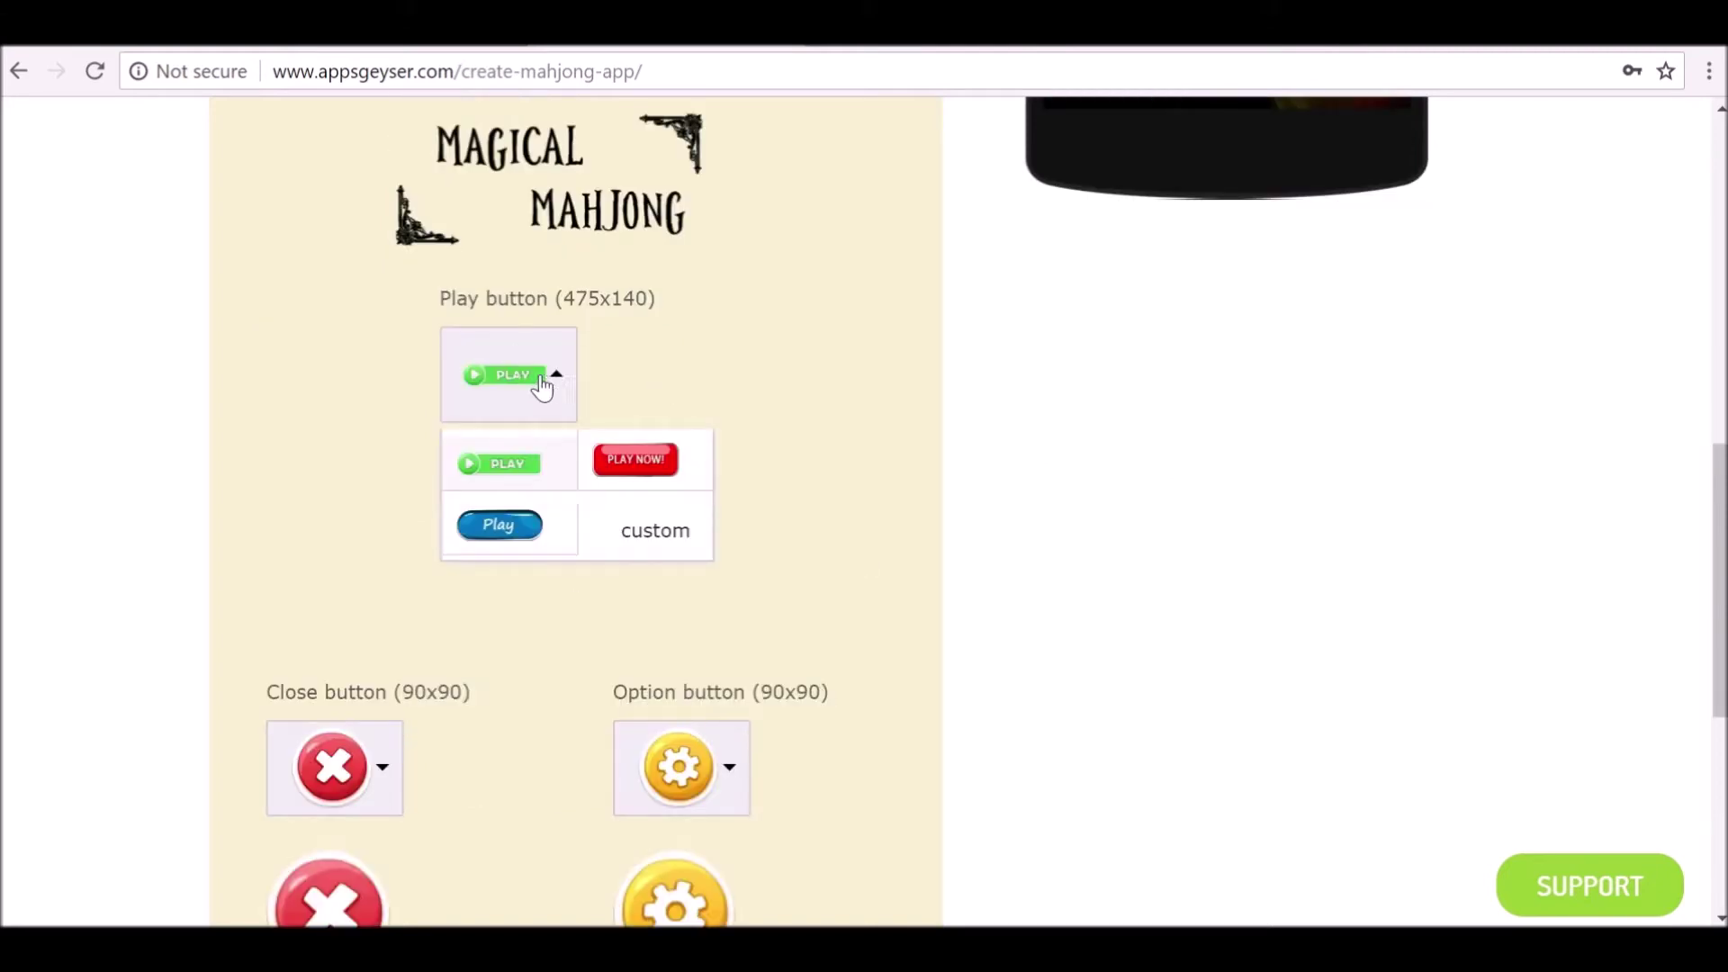
left_click(522, 518)
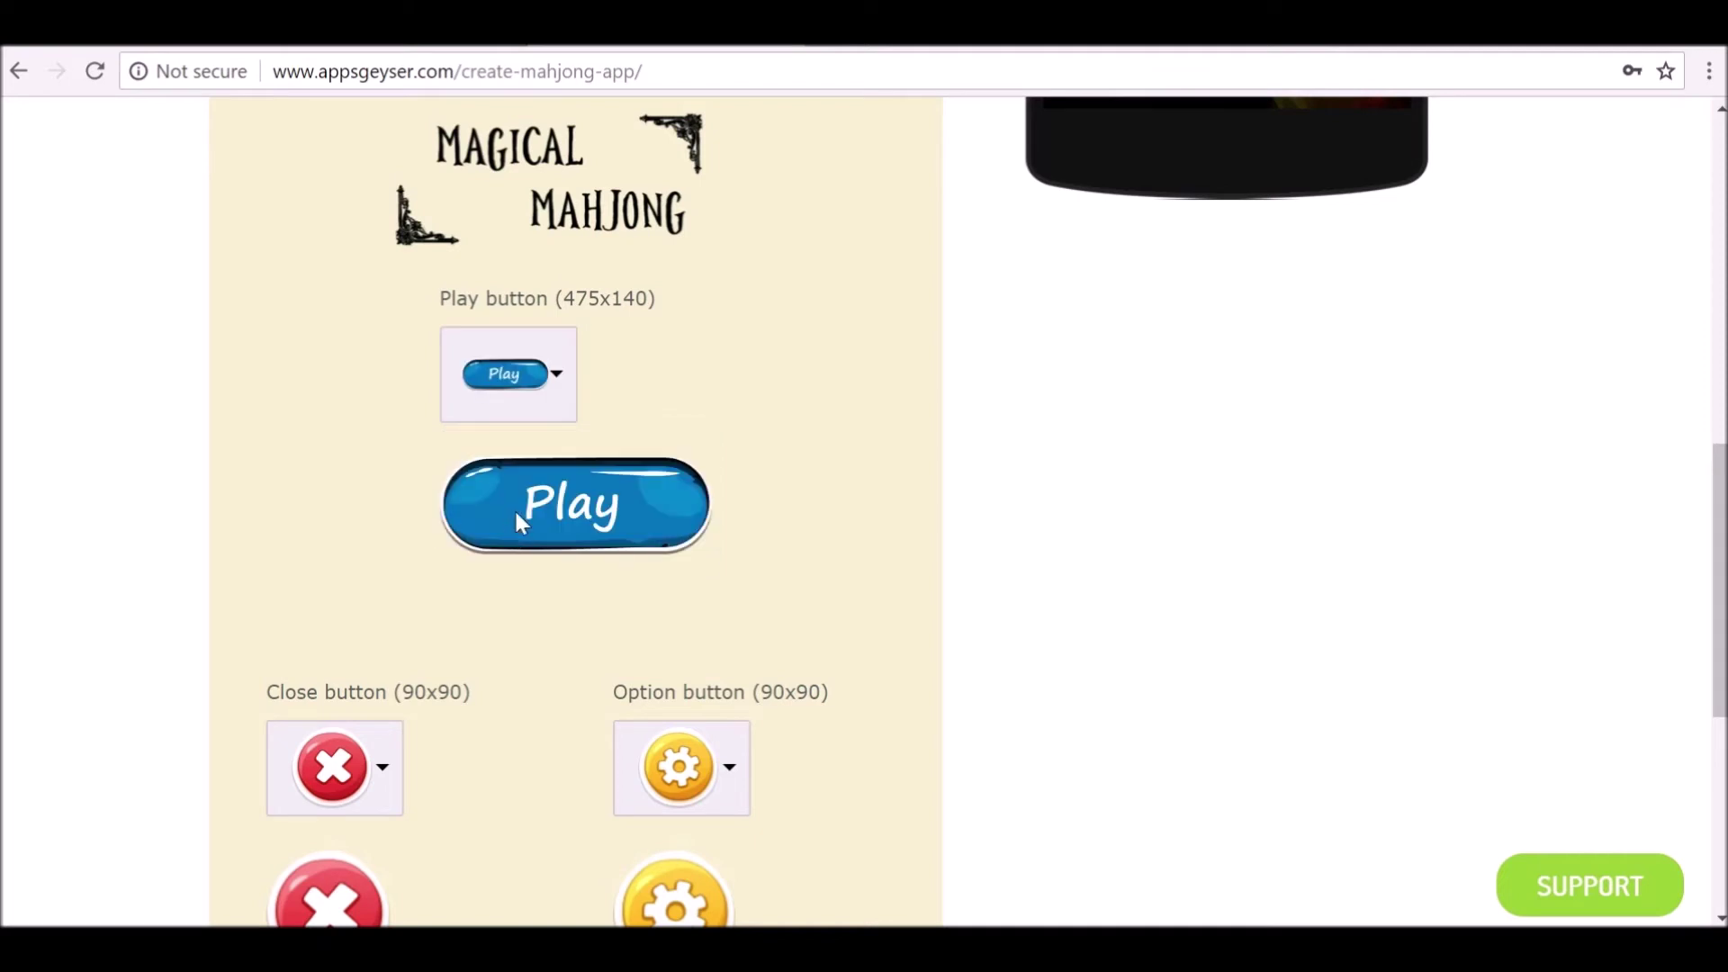
left_click(509, 380)
left_click(673, 534)
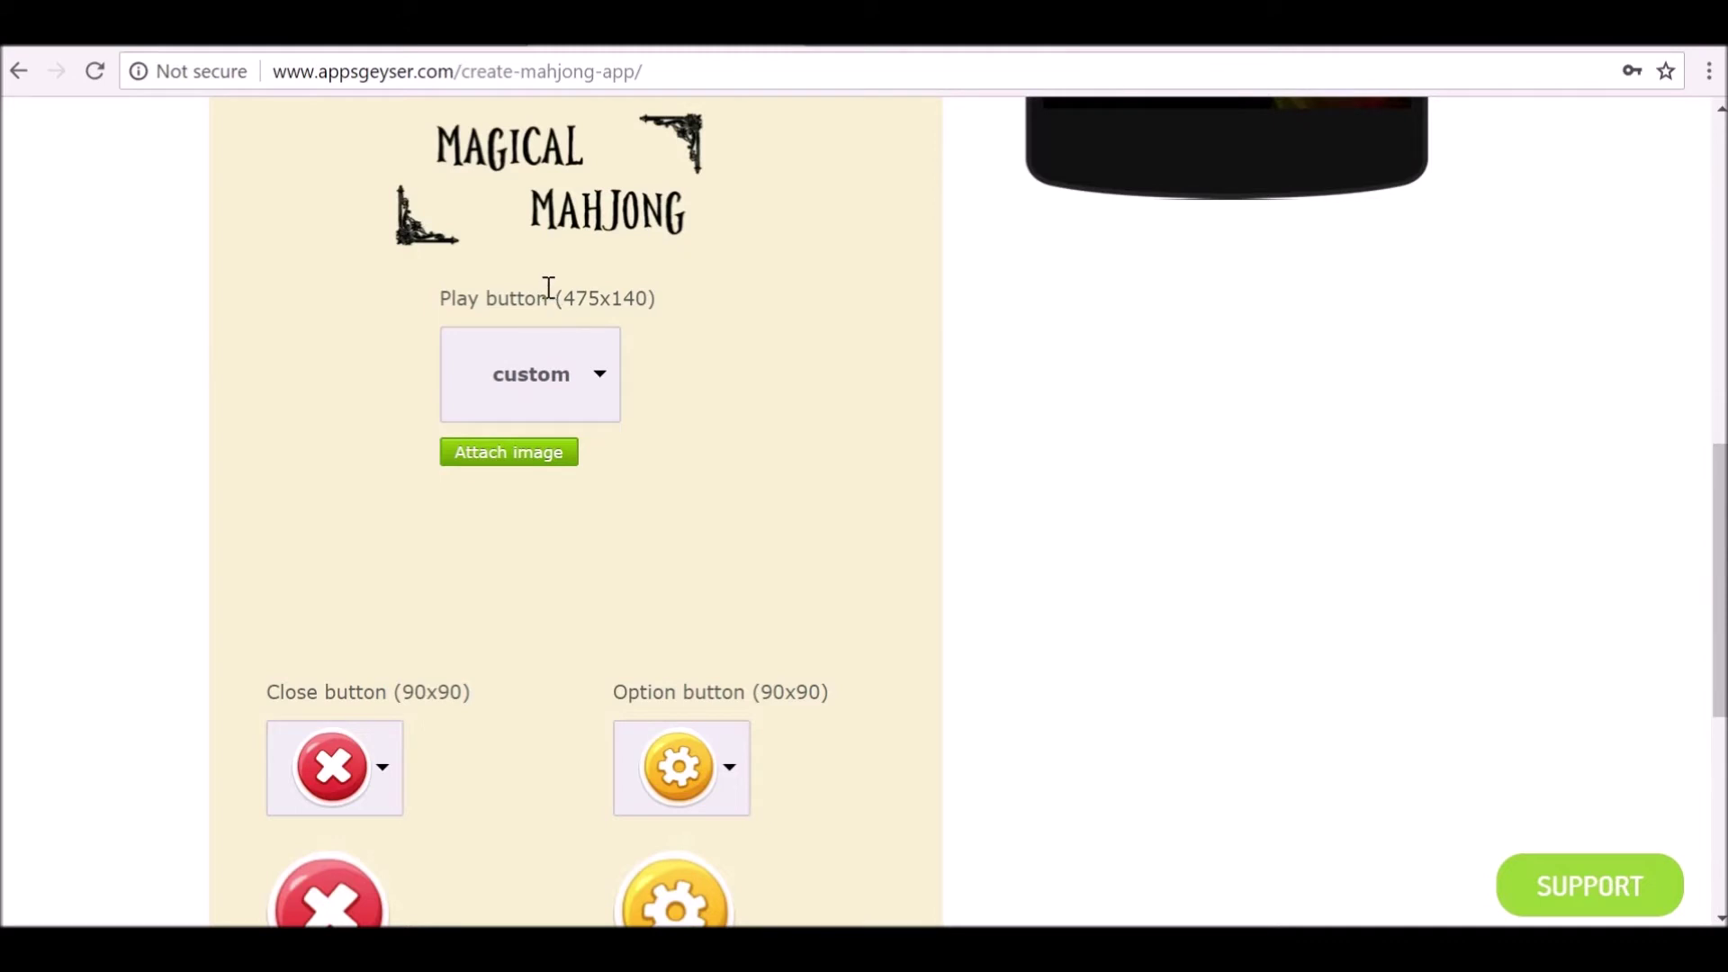
mouse_move(601, 293)
left_mouse_down()
mouse_move(657, 298)
mouse_move(597, 281)
left_mouse_up()
left_click(508, 452)
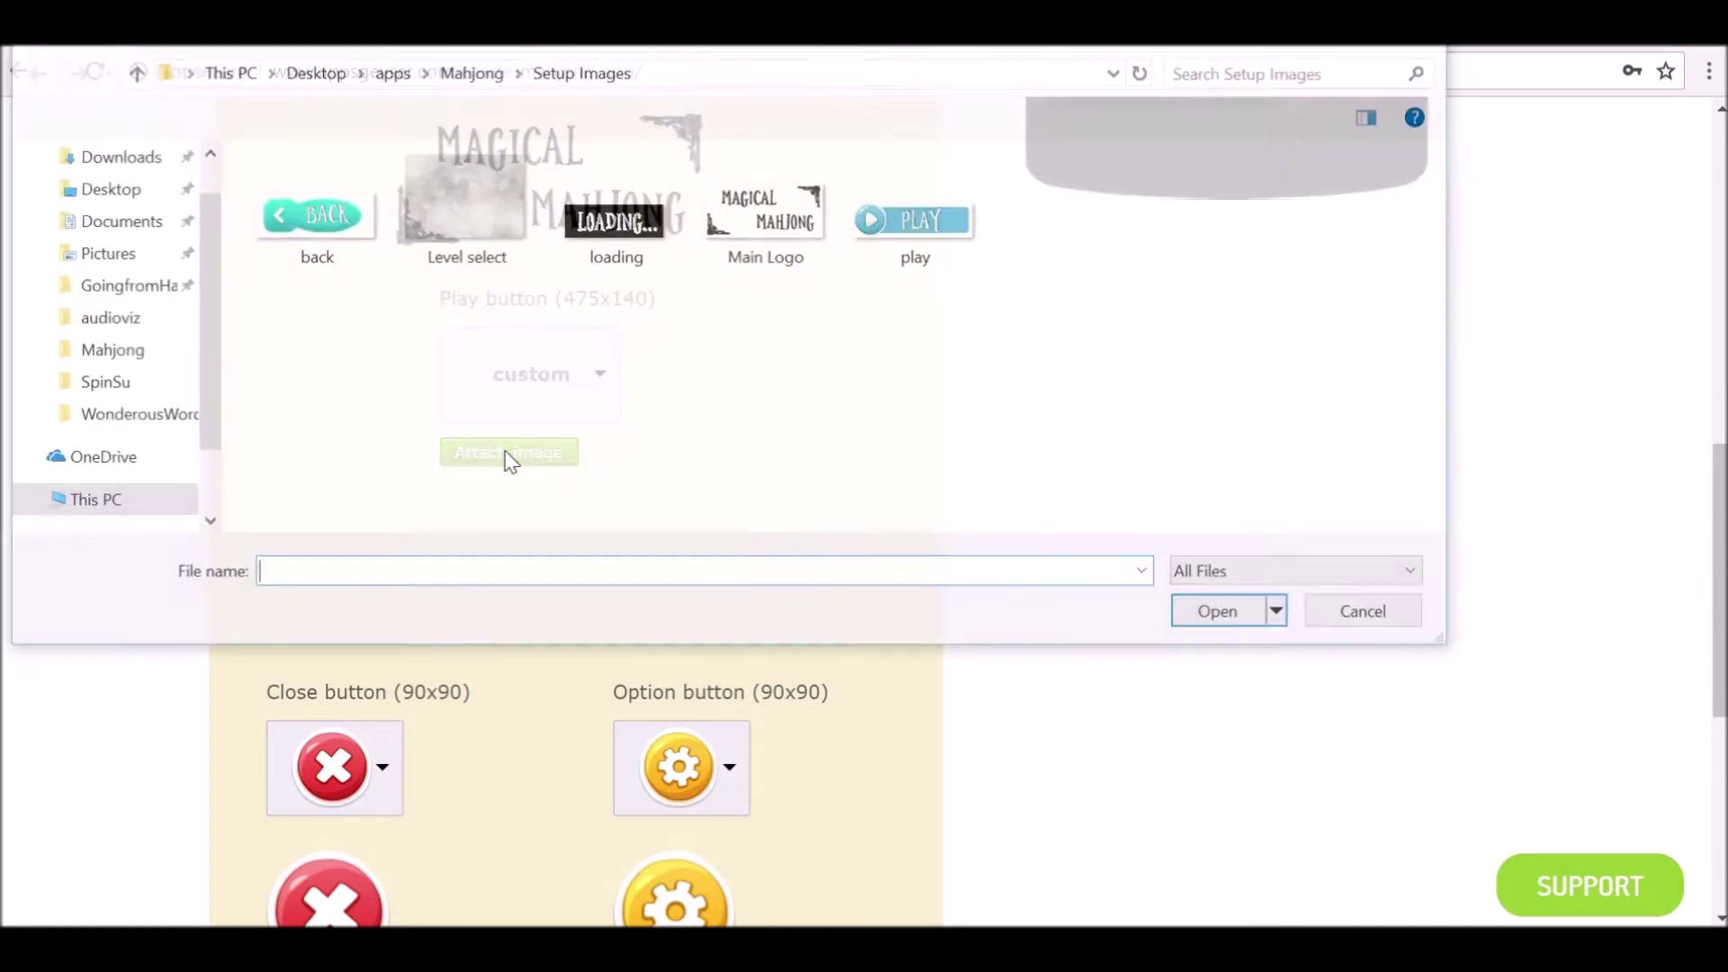
left_click(898, 256)
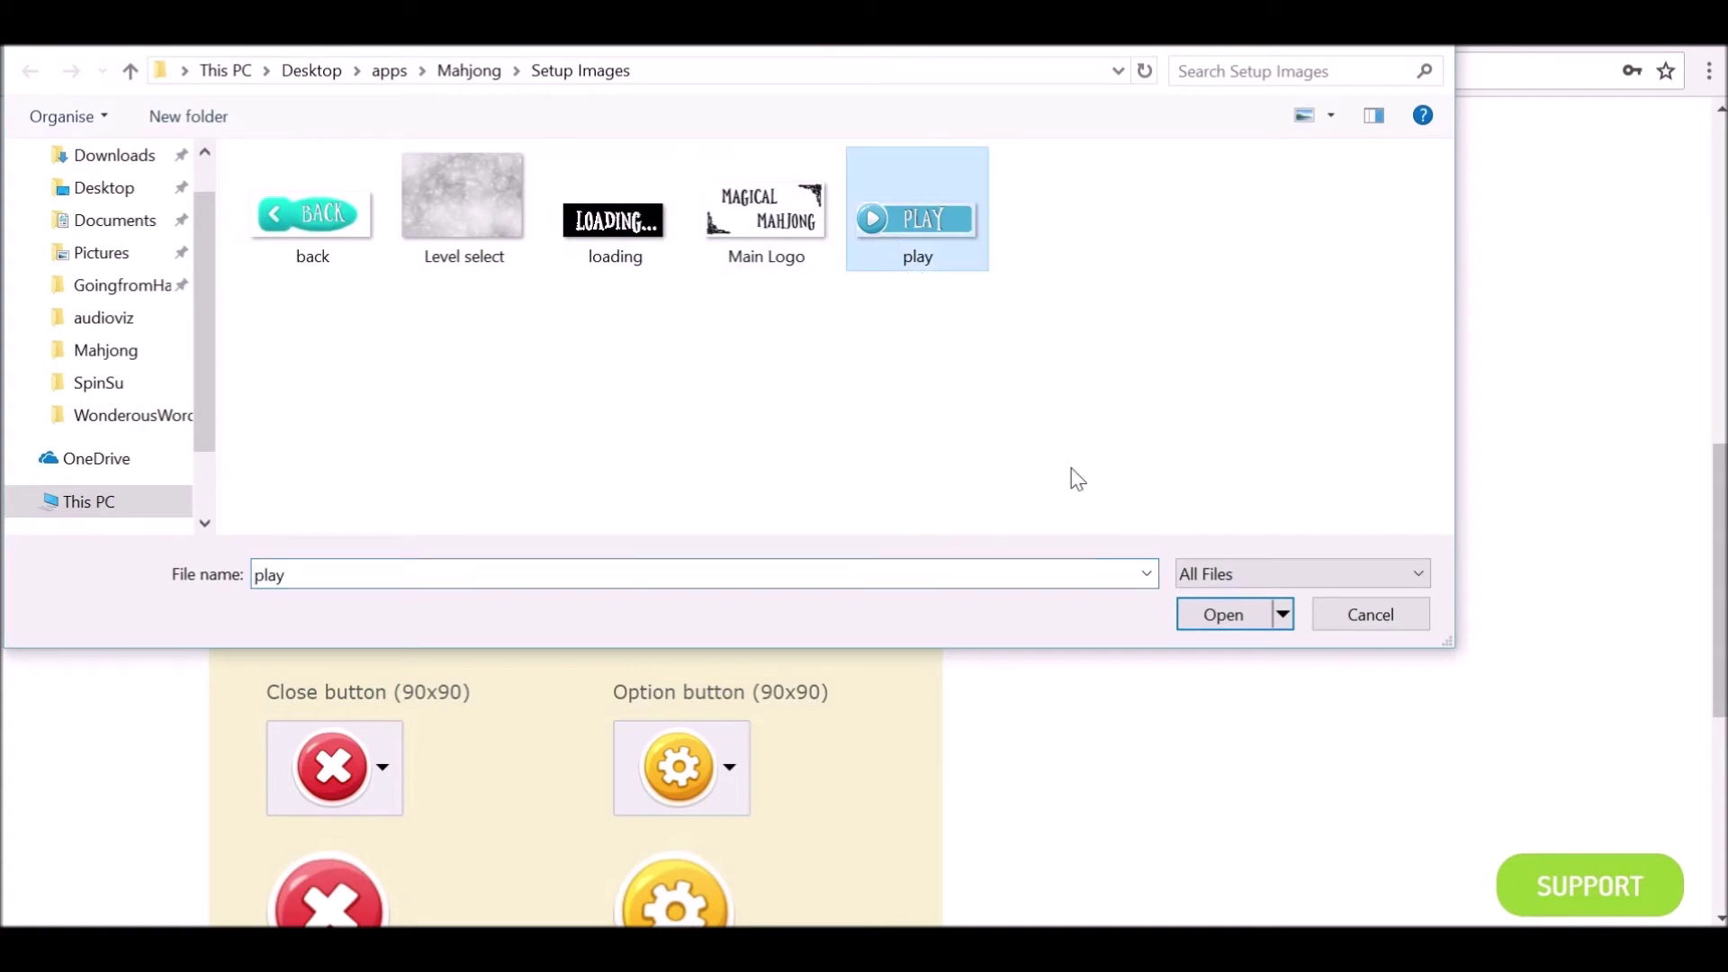
left_click(1229, 620)
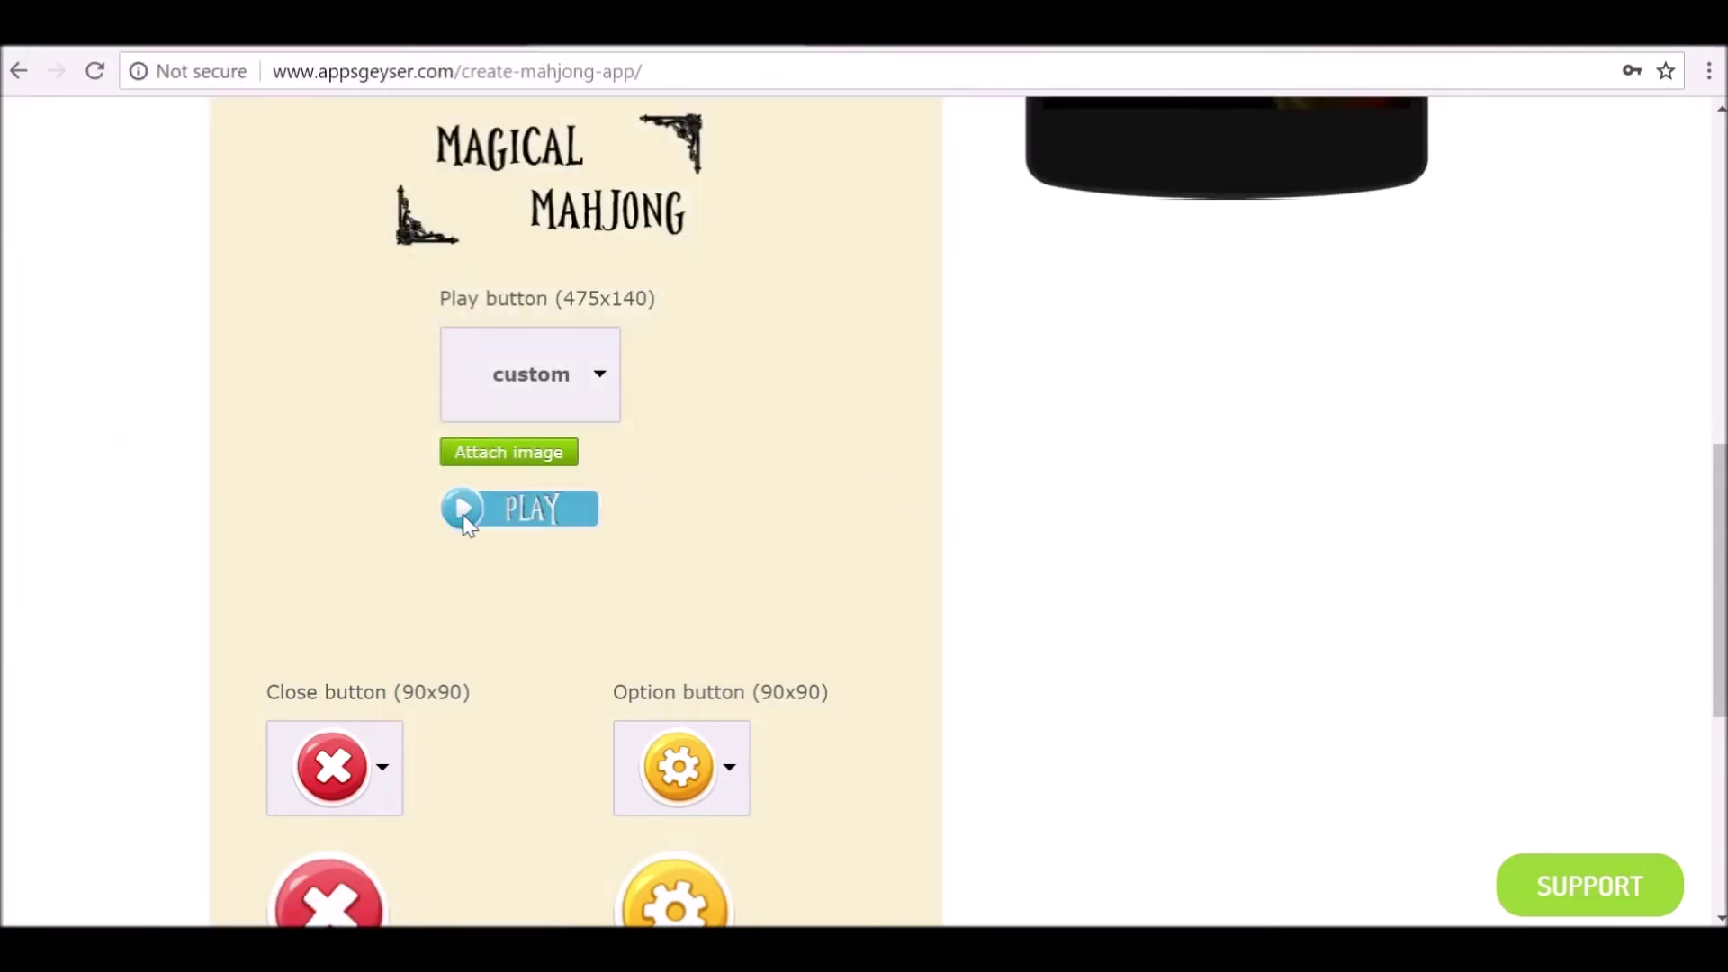
scroll(467, 525, "down", 3)
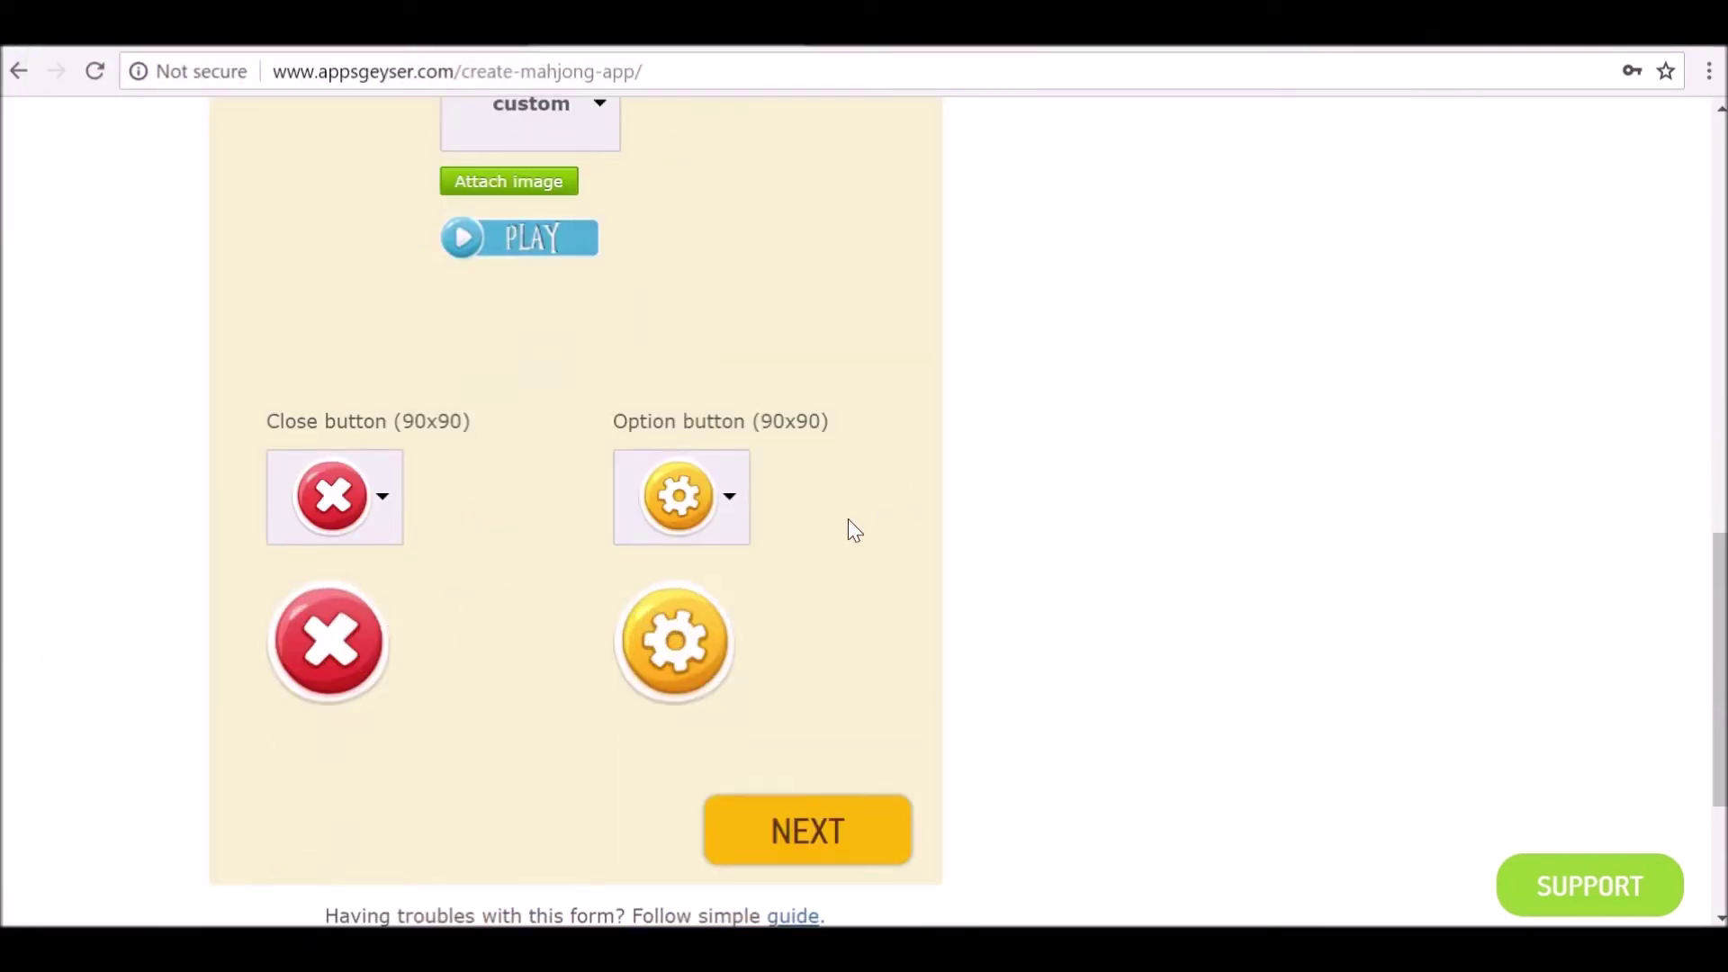
Make Close the blue X and Option the blue gear, then continue to Step 2.
left_click(372, 522)
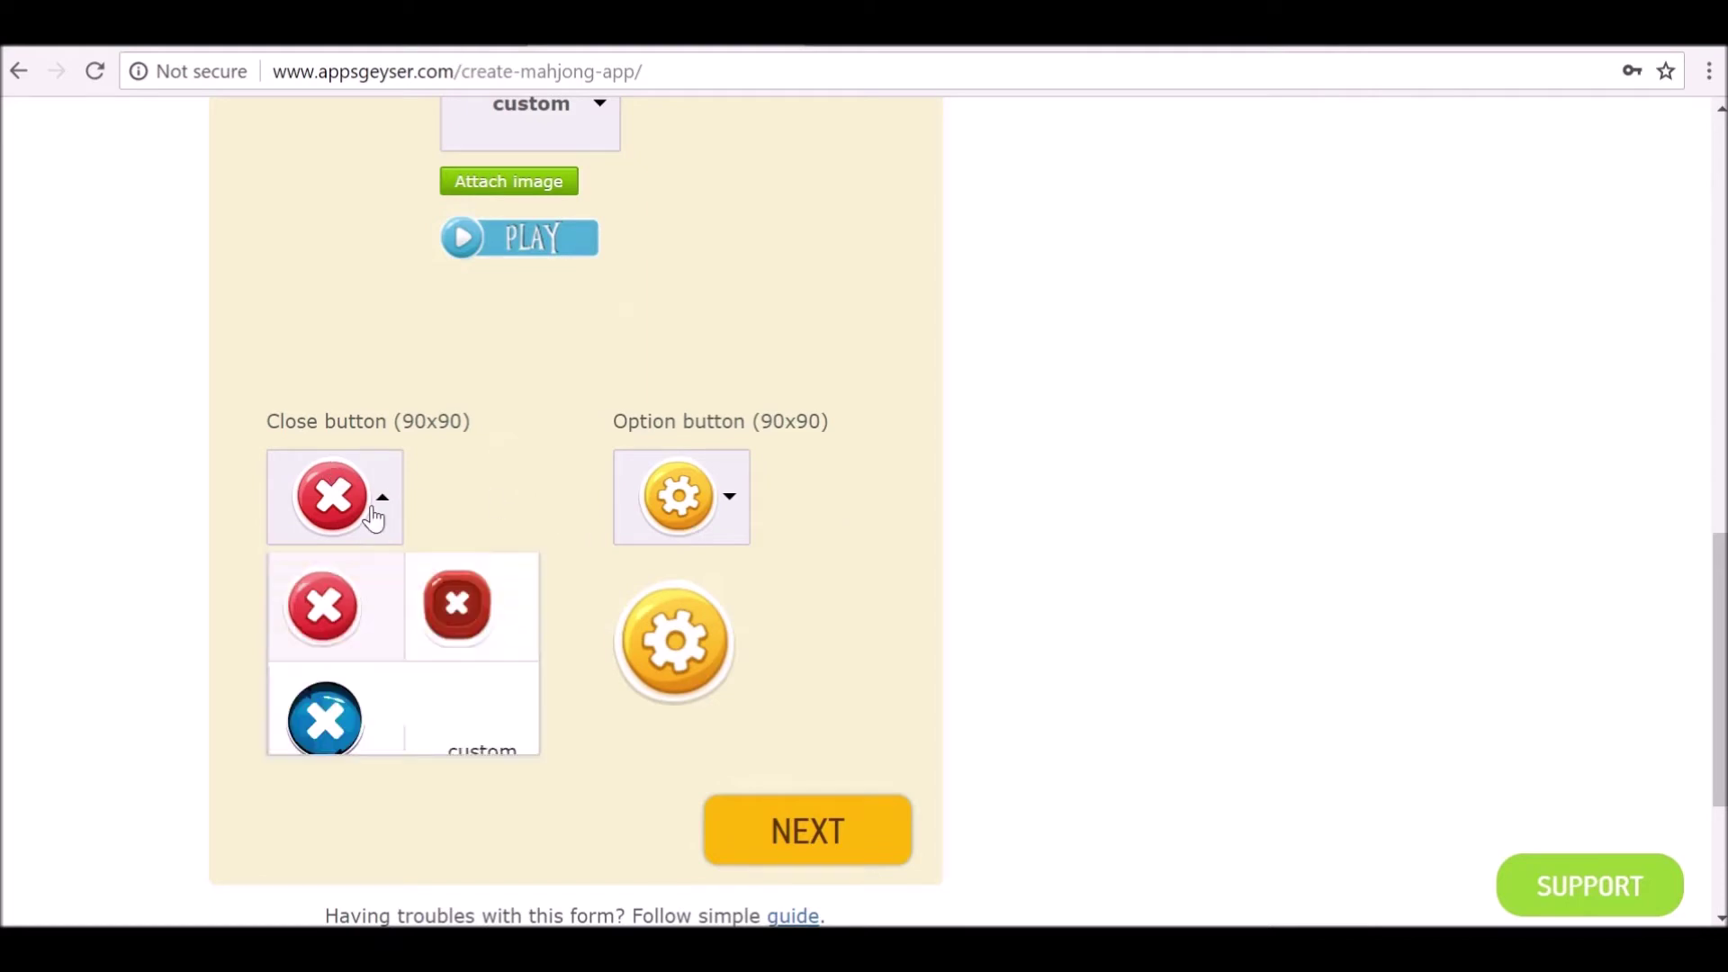
left_click(328, 733)
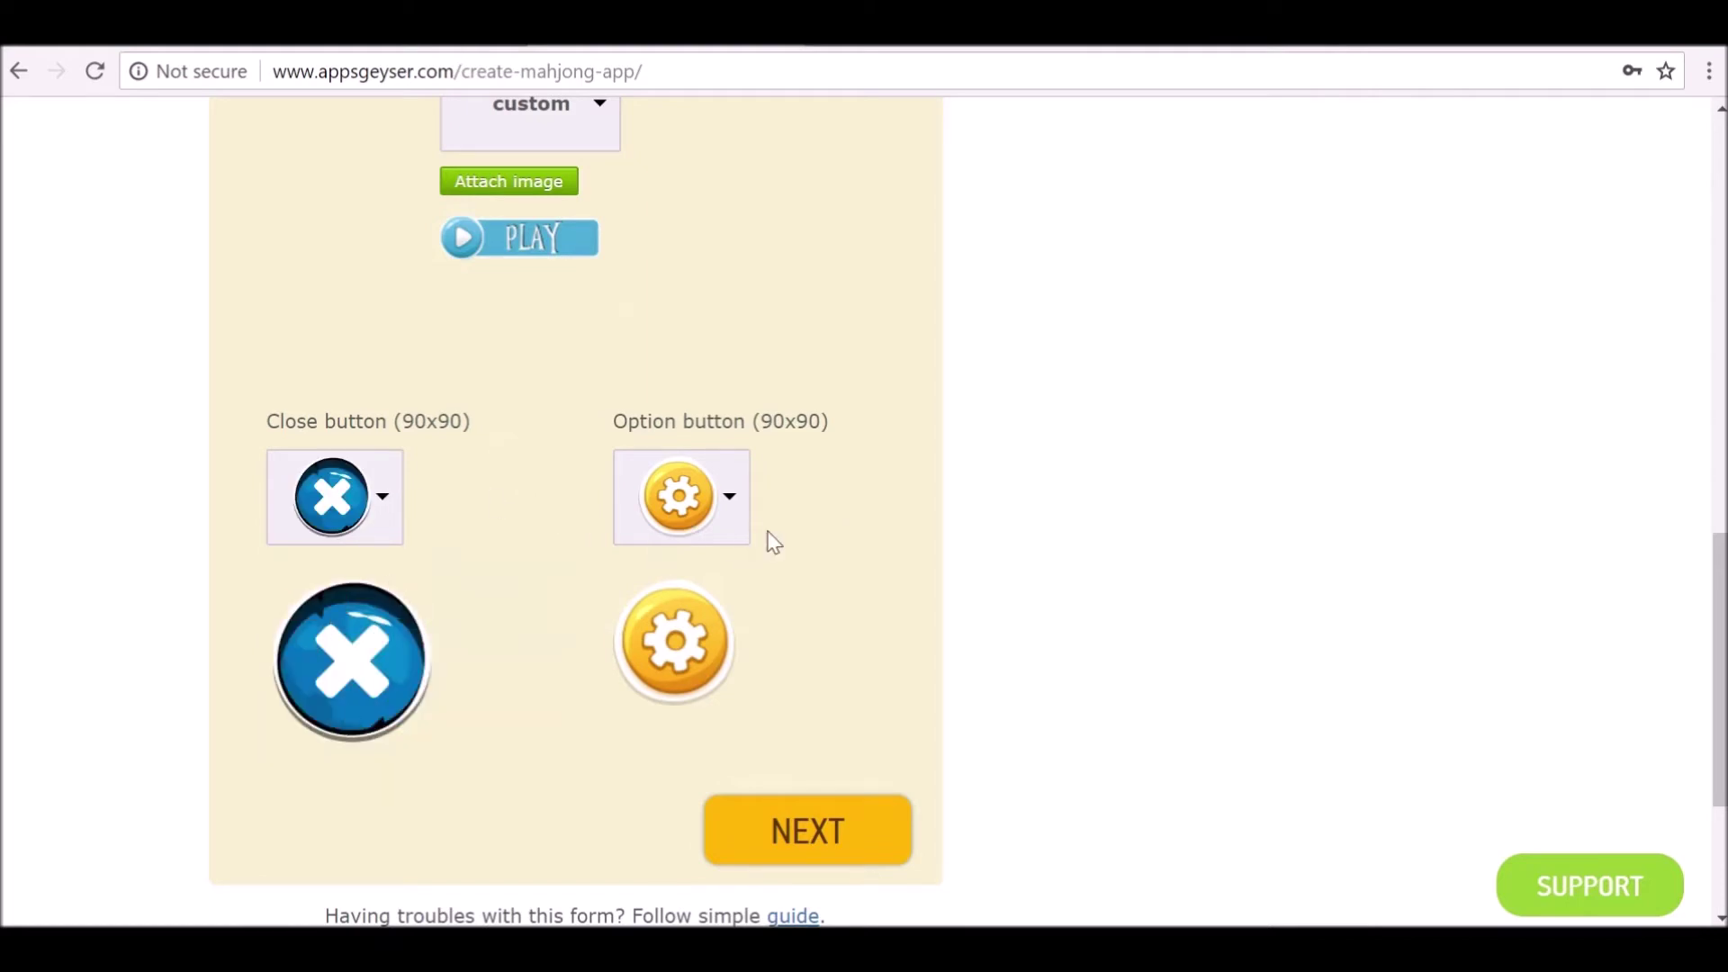
left_click(741, 532)
left_click(667, 725)
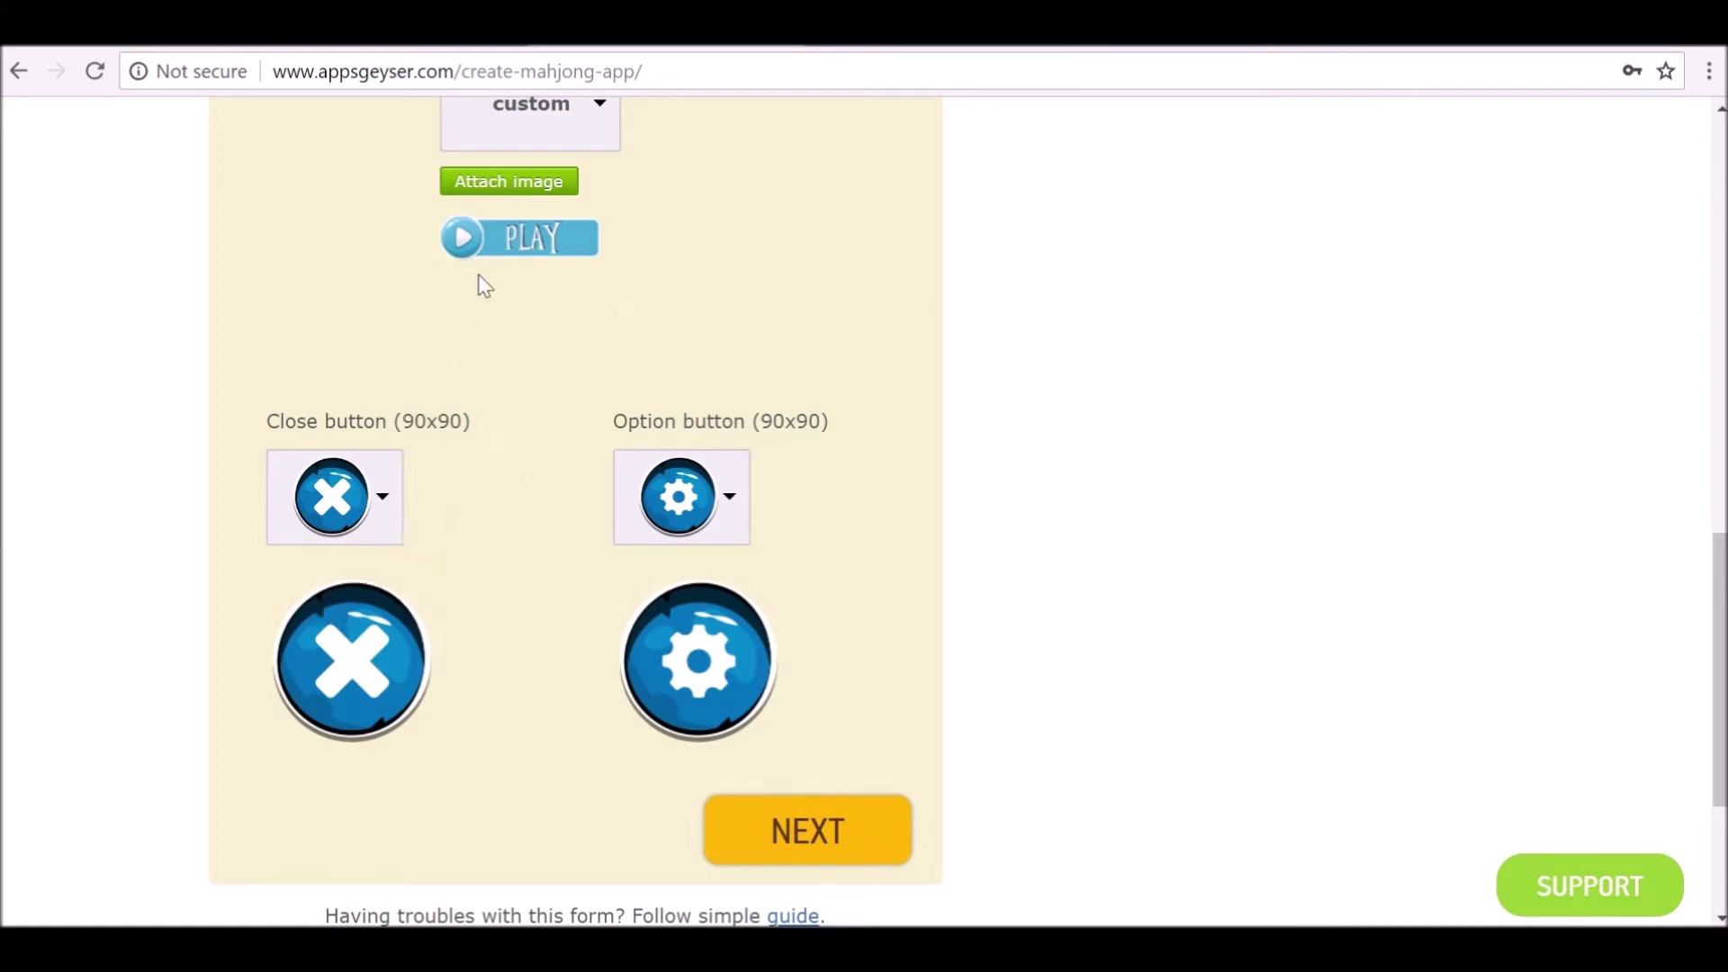
scroll(483, 282, "up", 3)
scroll(694, 296, "up", 7)
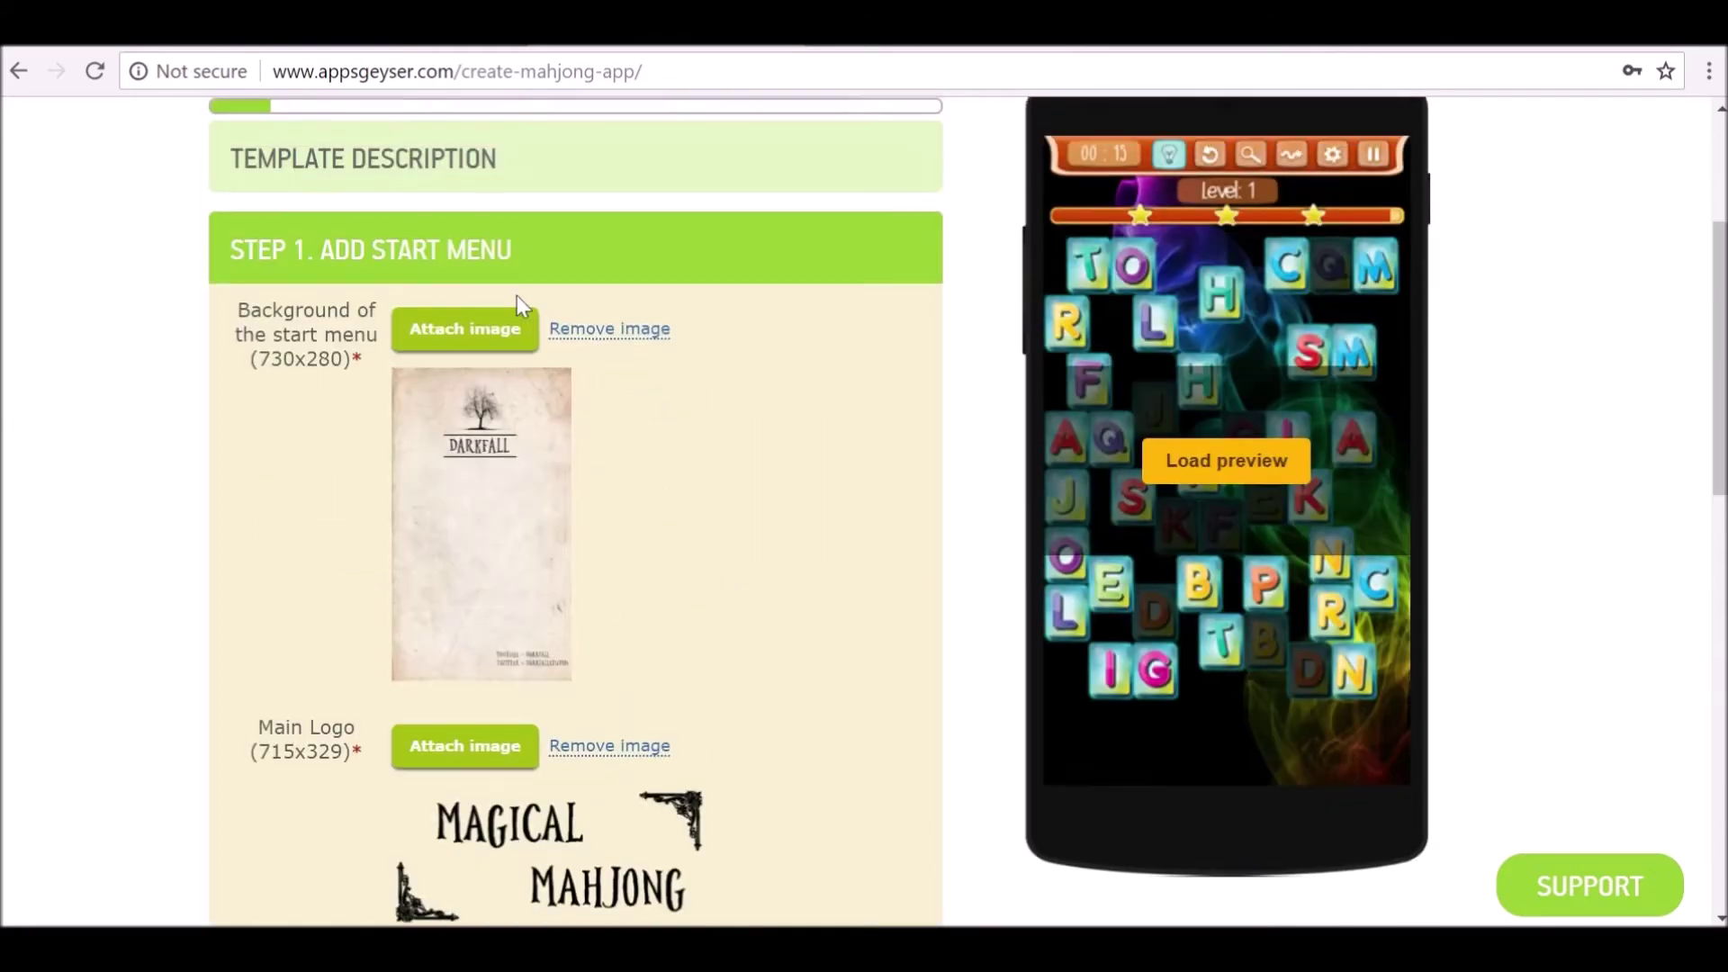
scroll(682, 502, "down", 9)
scroll(681, 502, "down", 2)
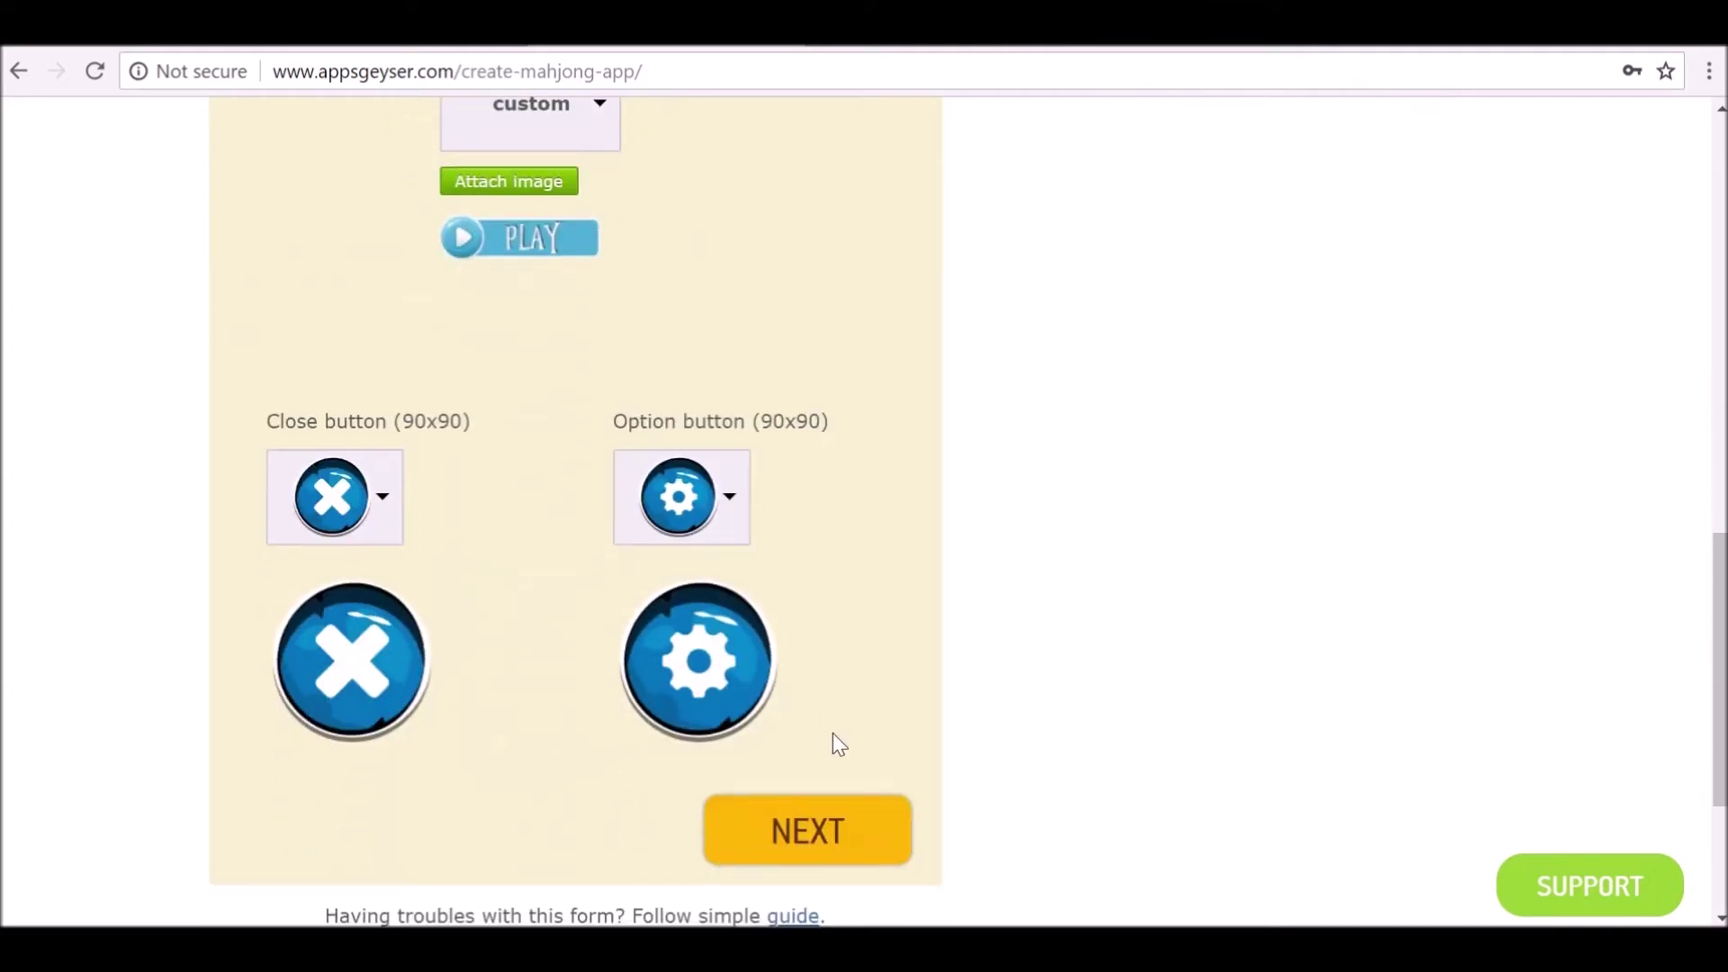
left_click(836, 826)
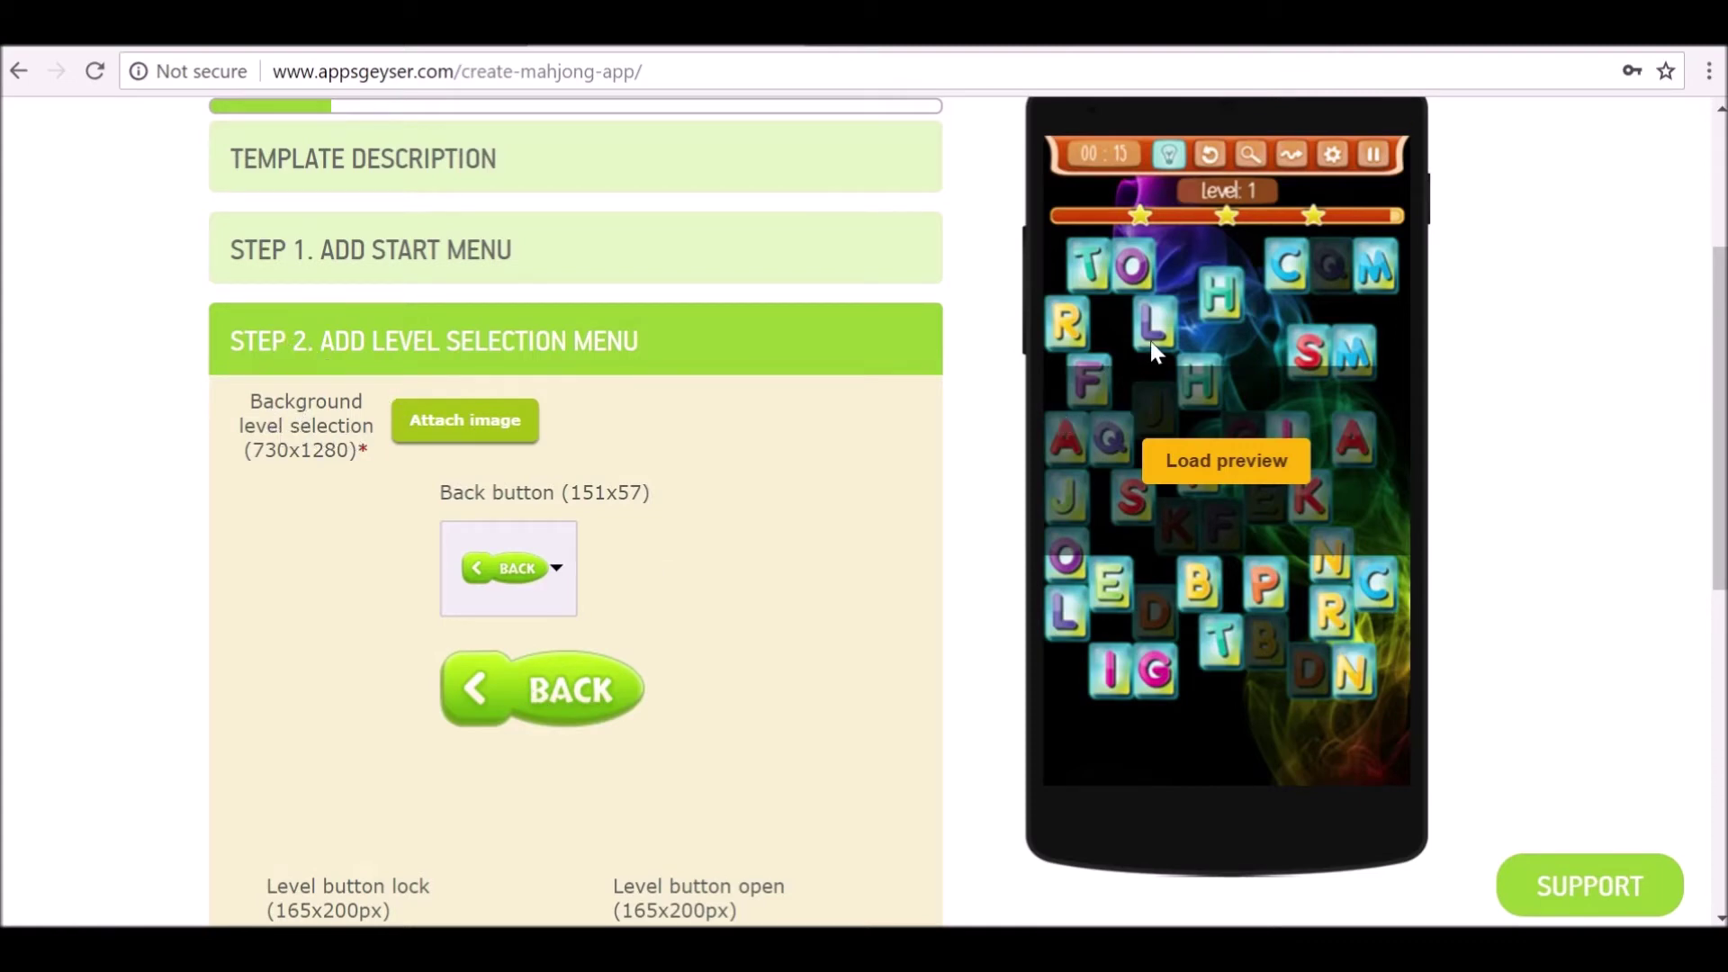
Upload the Level select image, cropped, as the level-selection background.
left_click(450, 419)
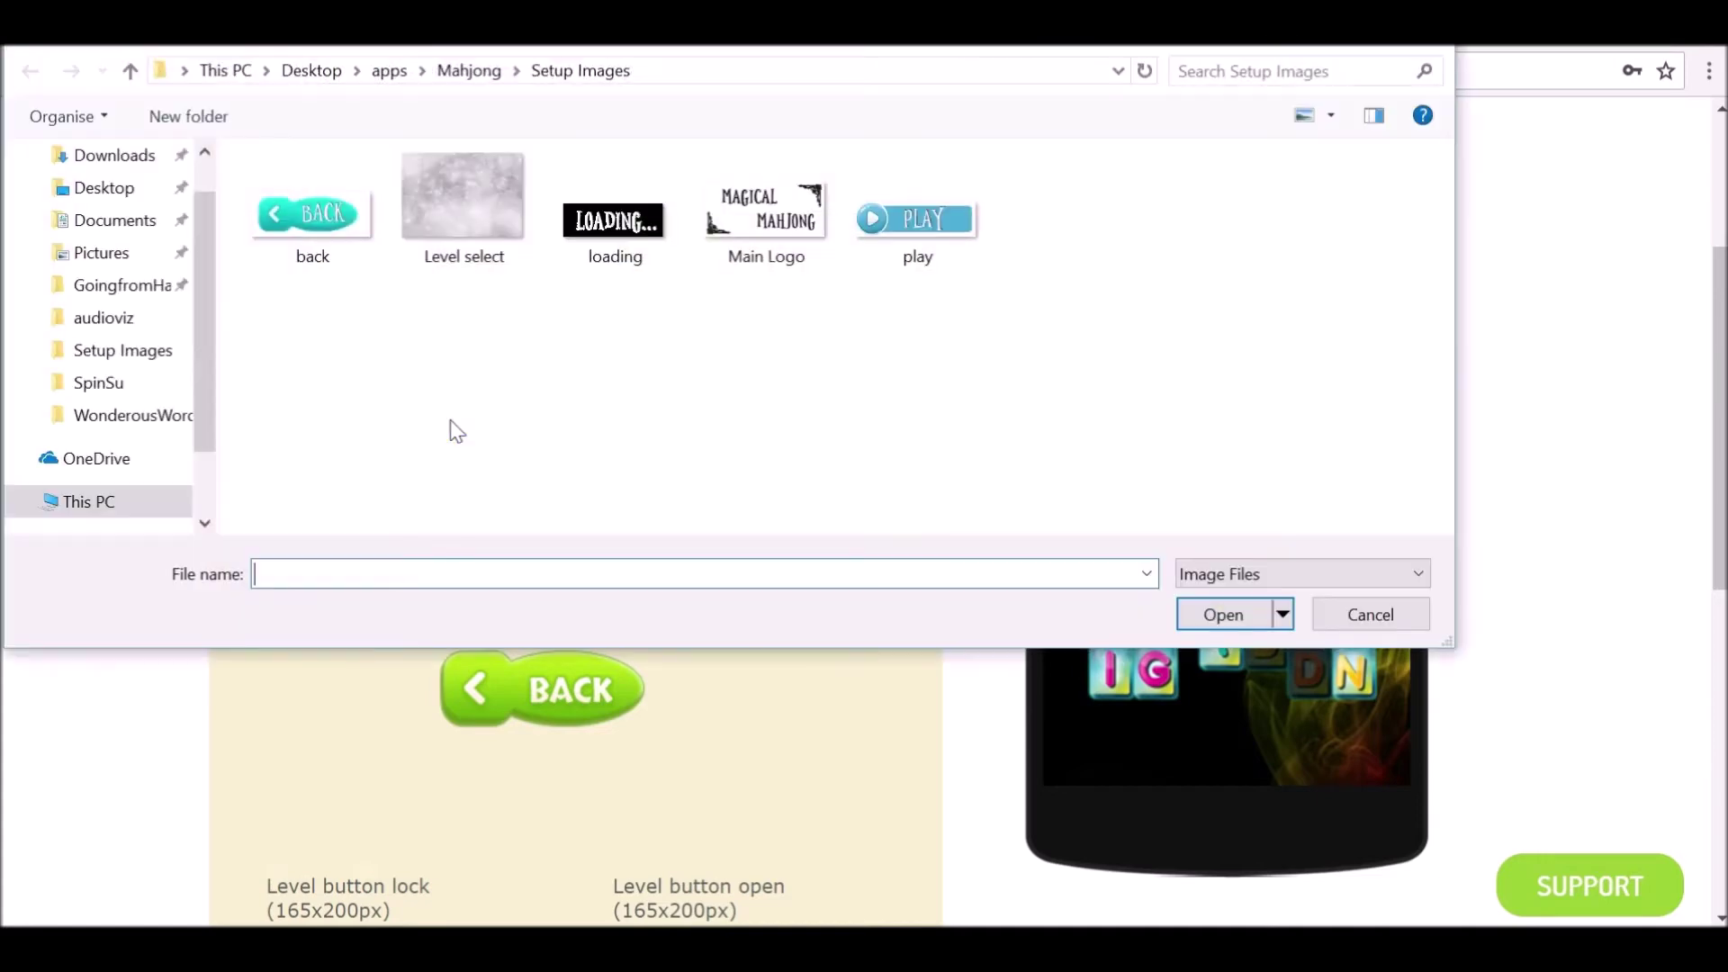
left_click(462, 204)
left_click(1218, 612)
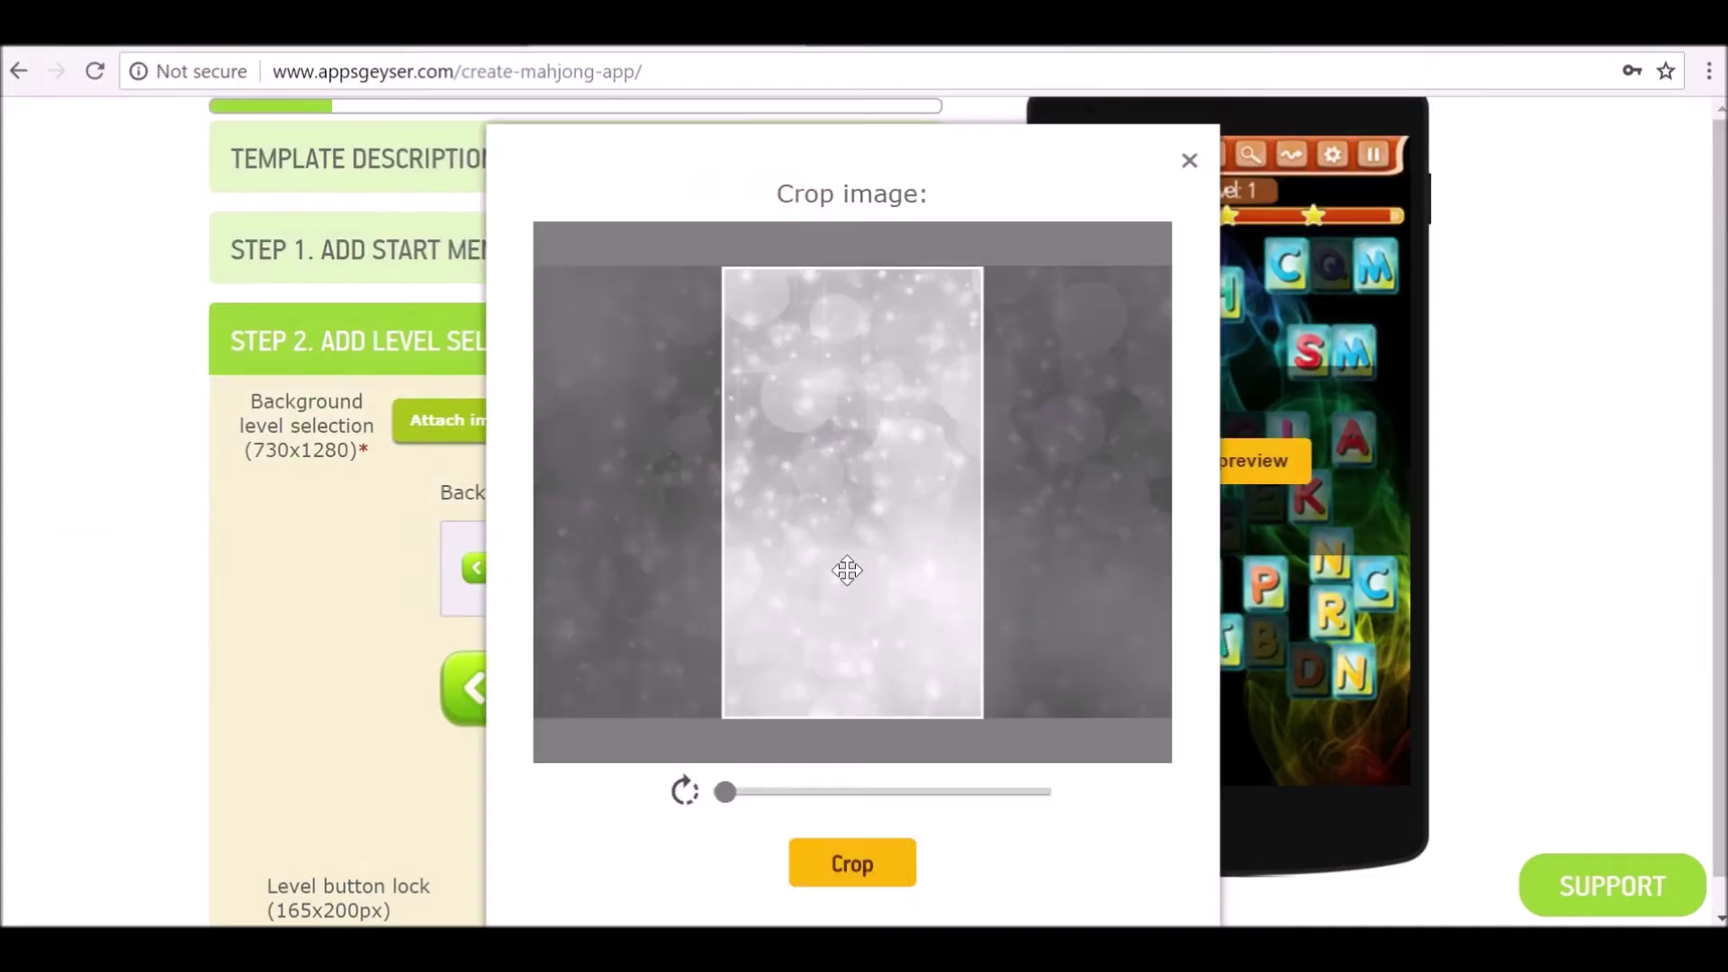
left_click(852, 863)
scroll(761, 630, "down", 3)
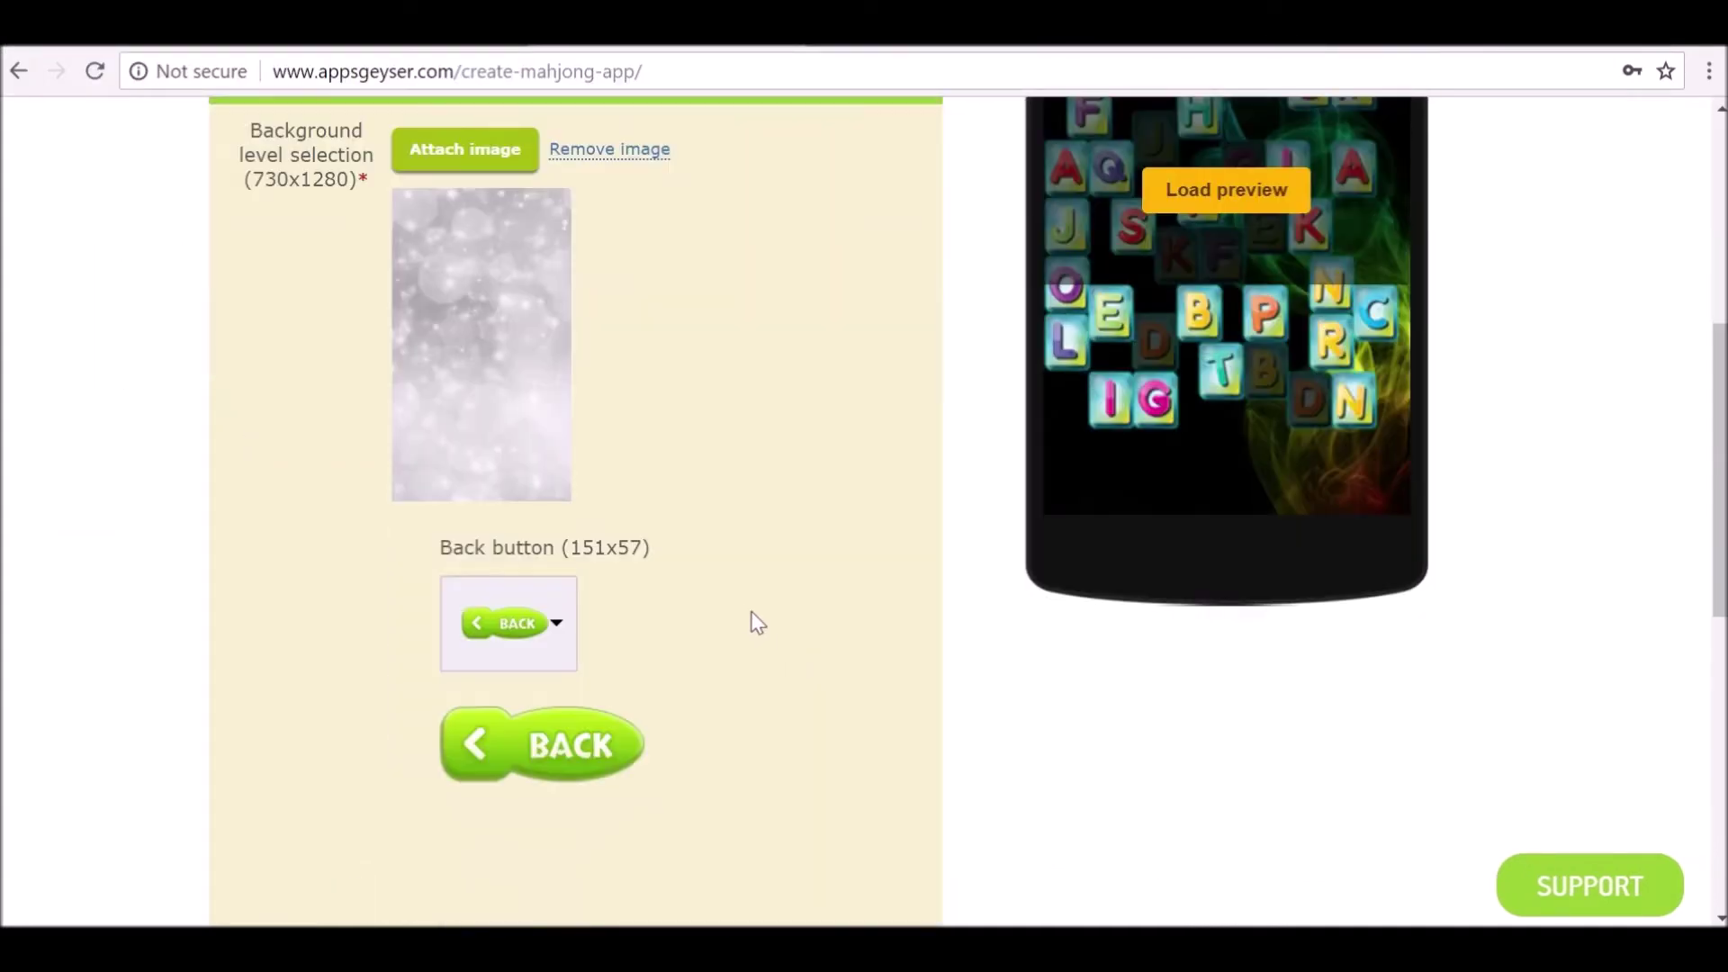
Set the Back button to a custom image using the back file.
left_click(557, 628)
scroll(531, 652, "down", 2)
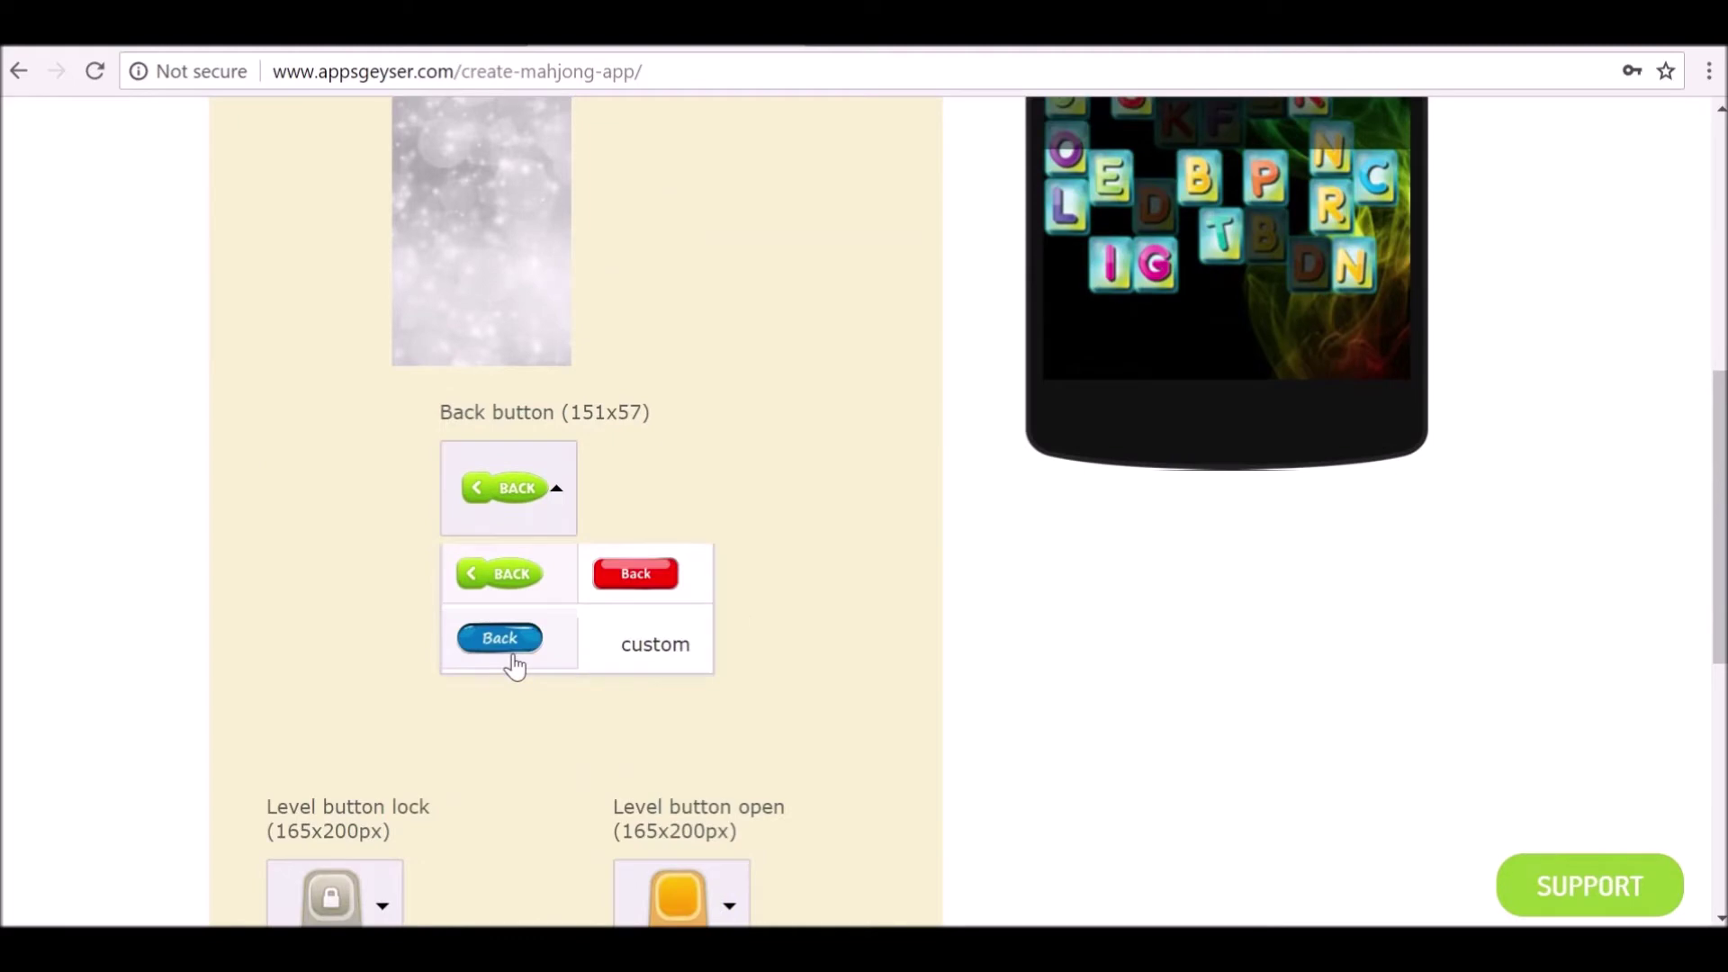
left_click(630, 646)
left_click(314, 223)
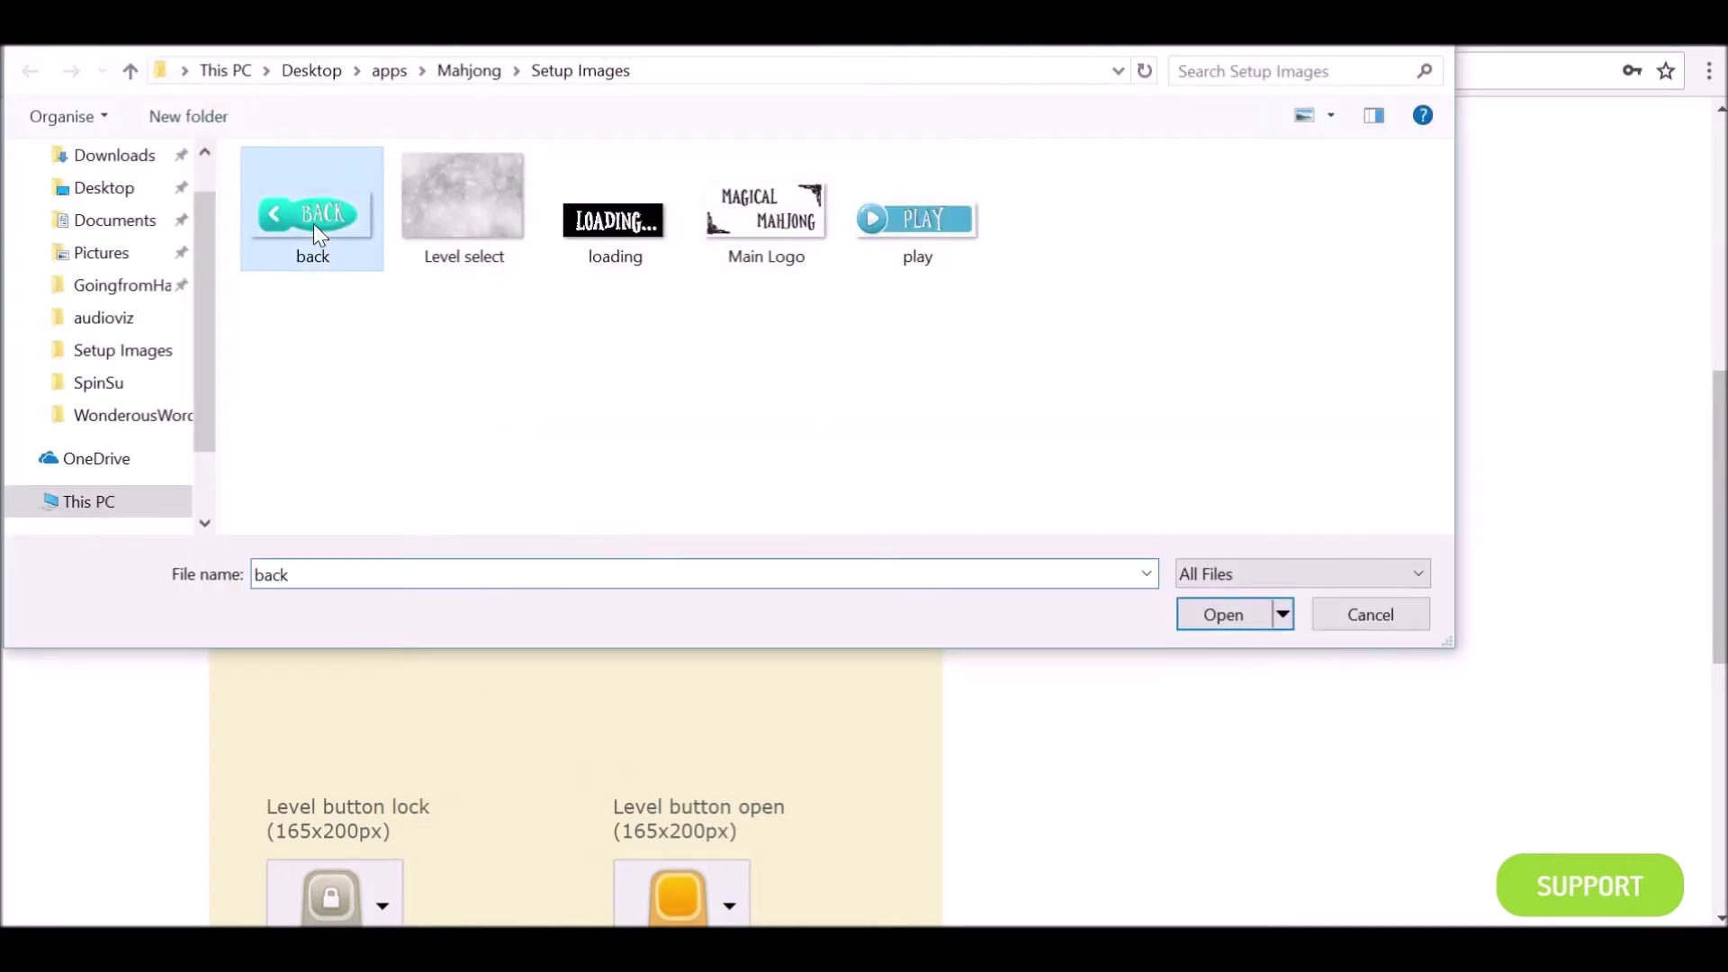
left_click(1224, 619)
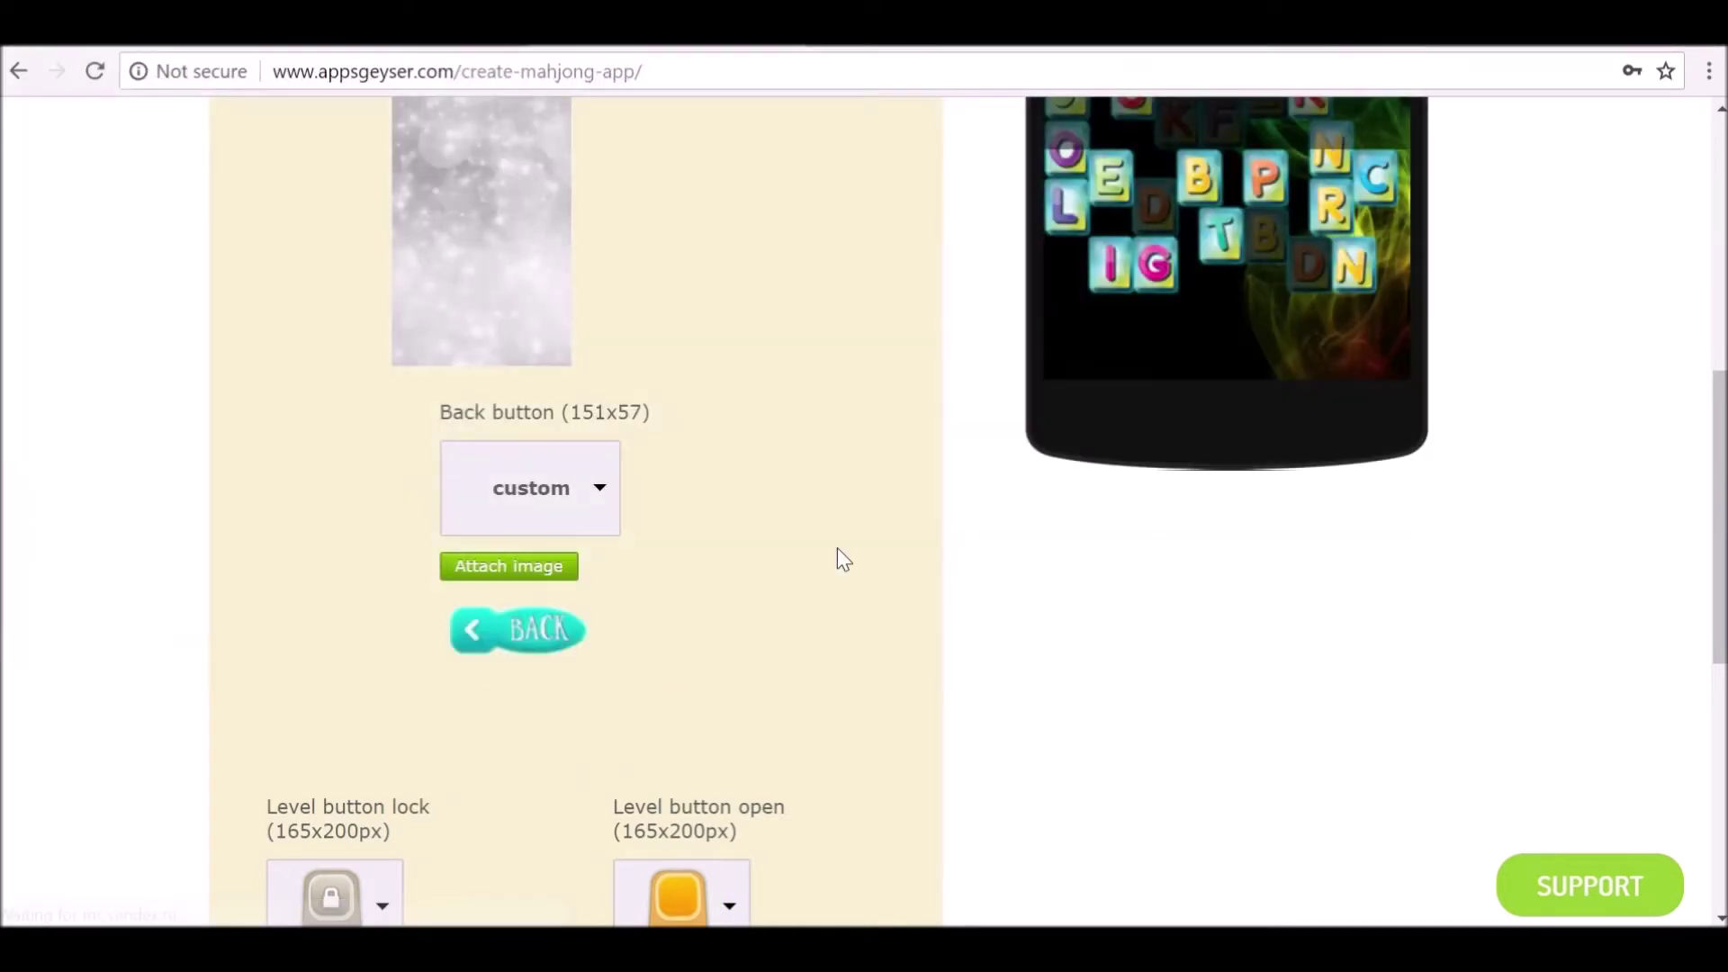
scroll(836, 547, "down", 3)
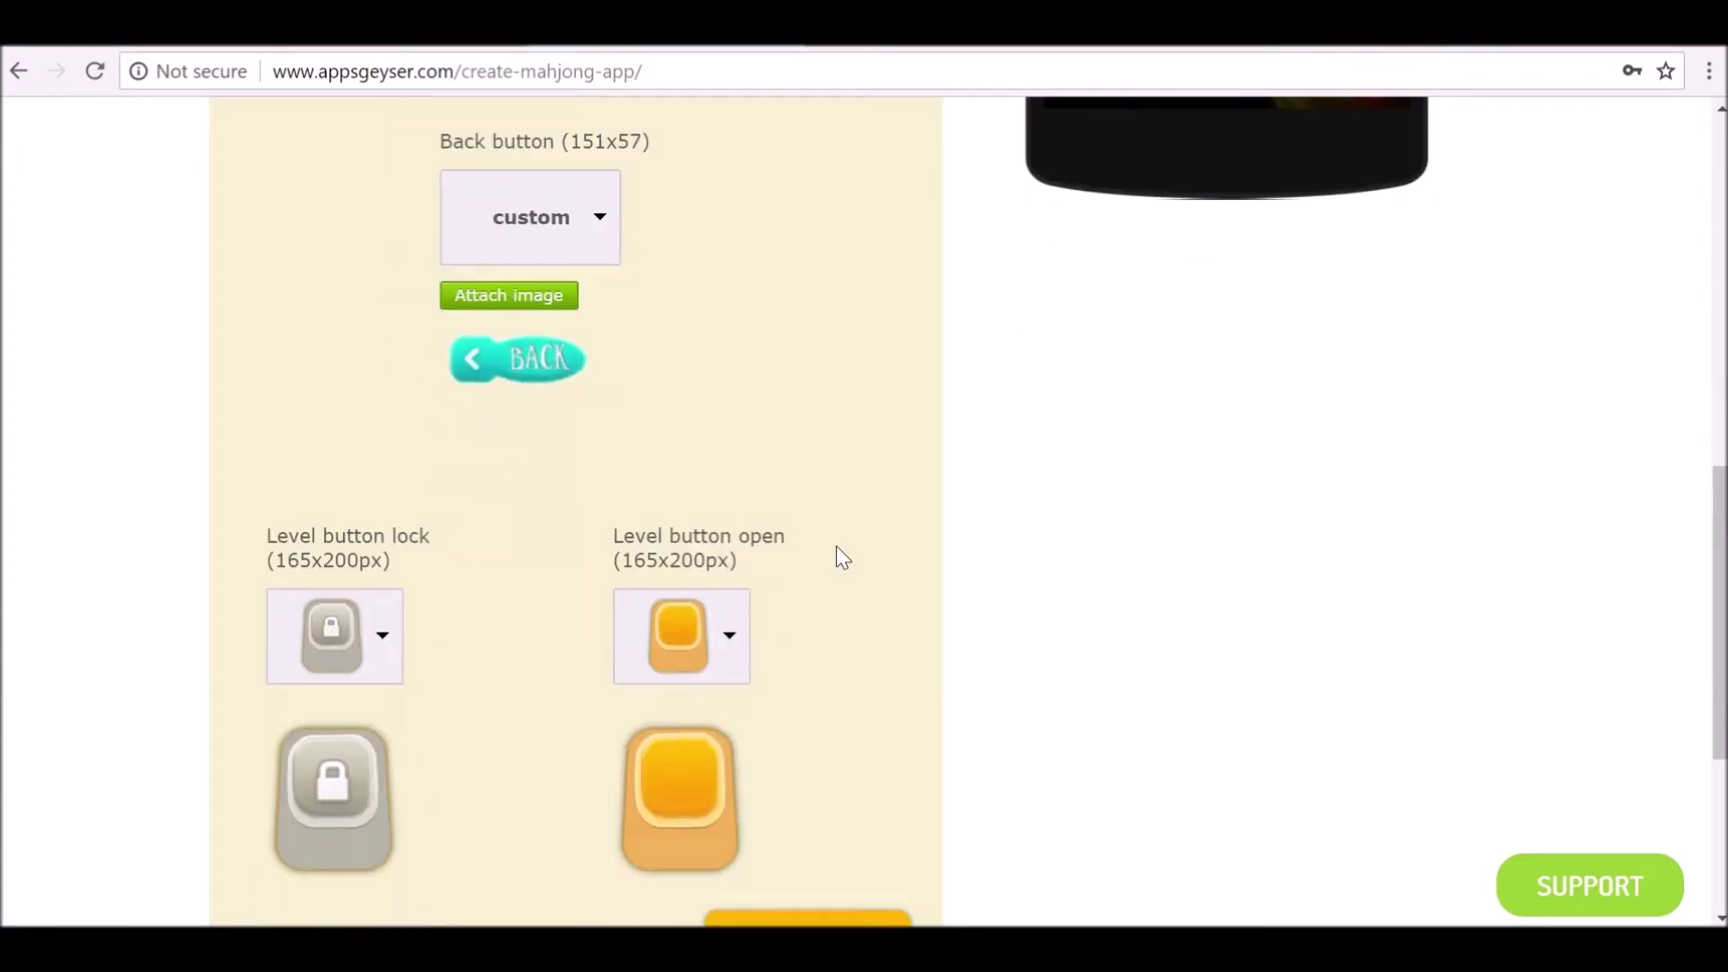
scroll(835, 545, "up", 6)
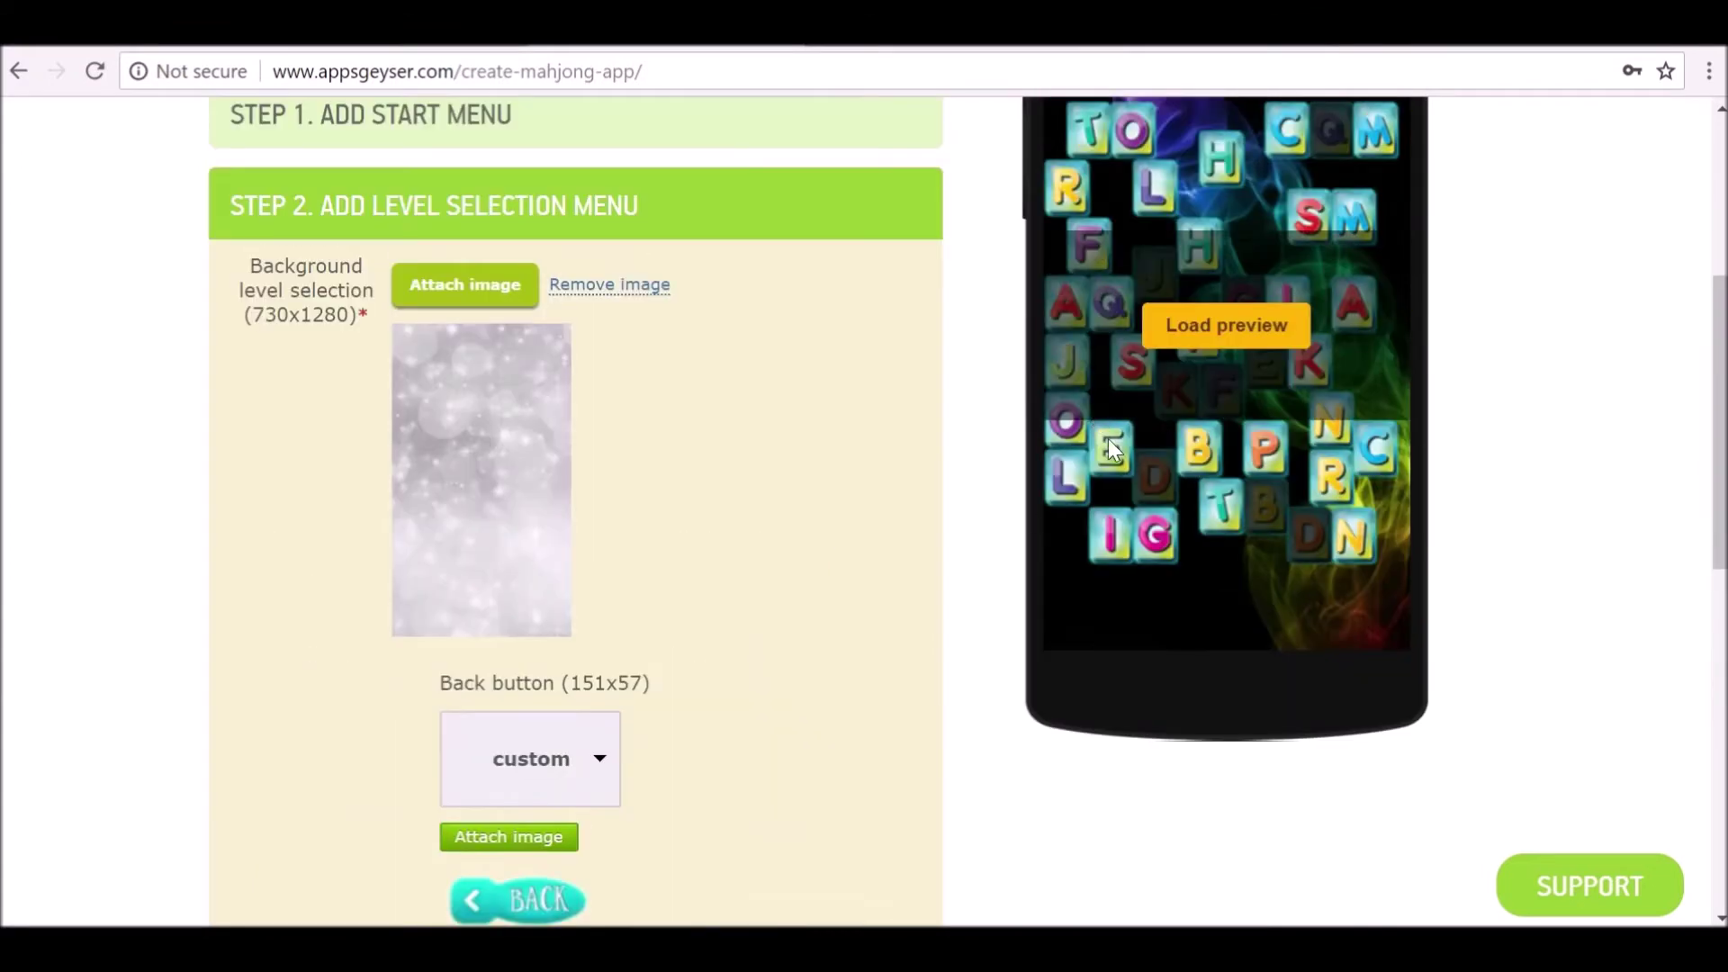
scroll(834, 467, "down", 9)
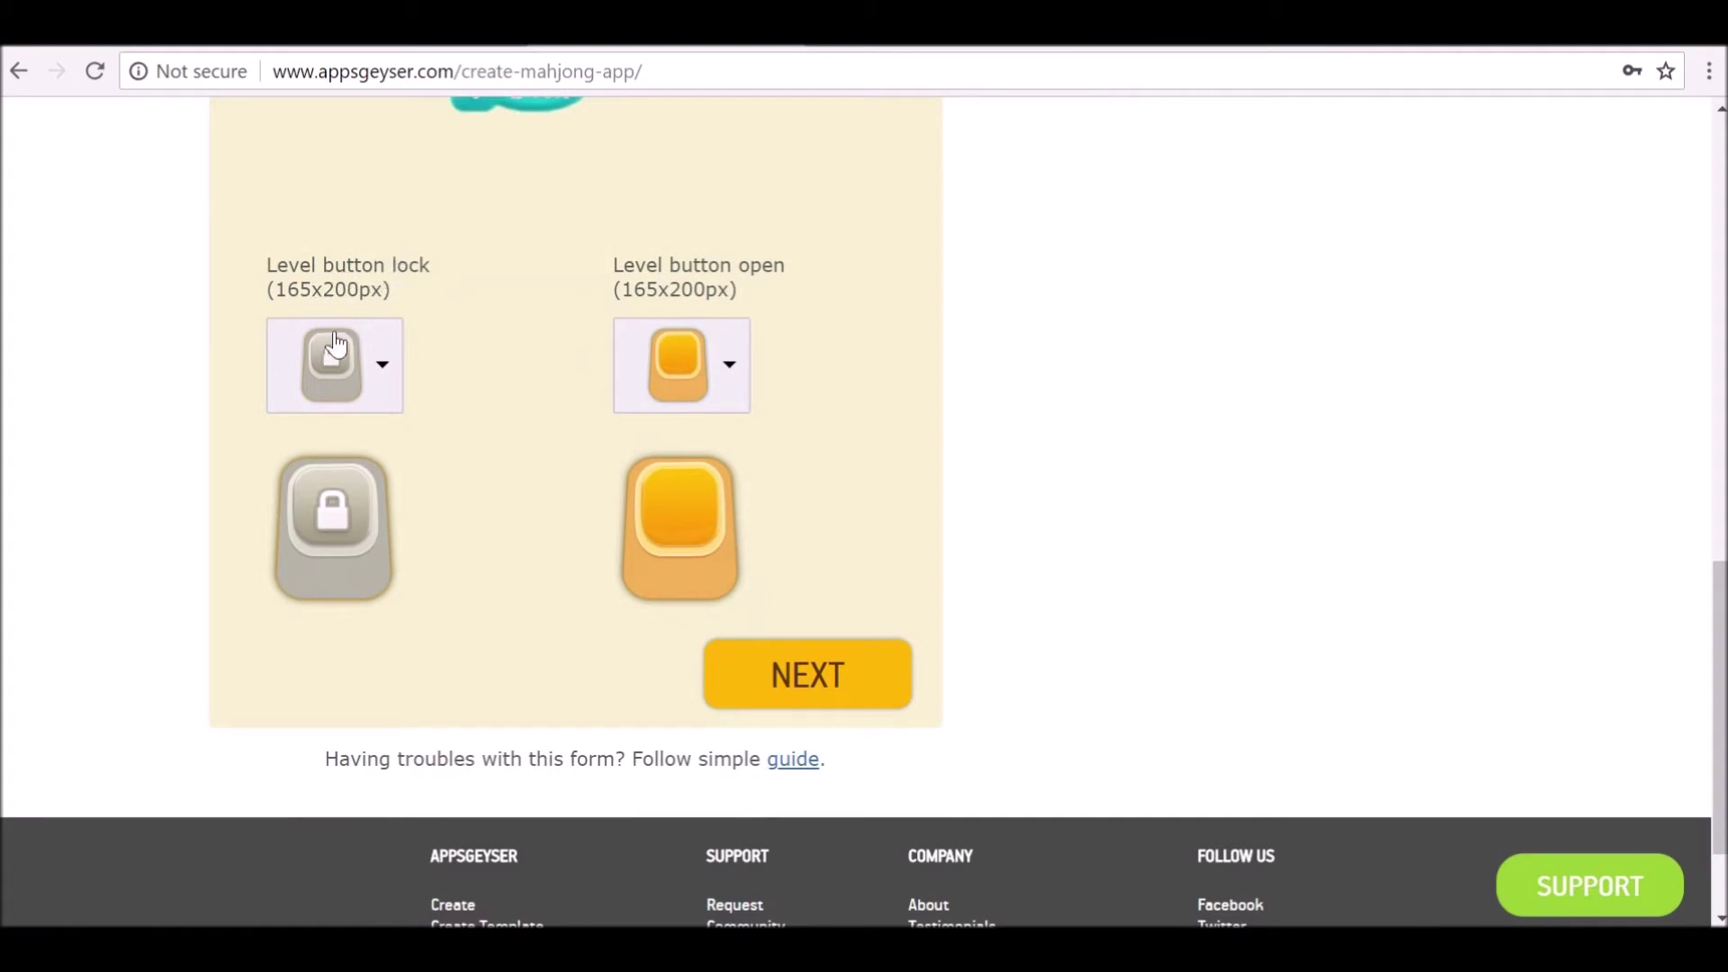
scroll(405, 452, "up", 6)
scroll(628, 393, "down", 5)
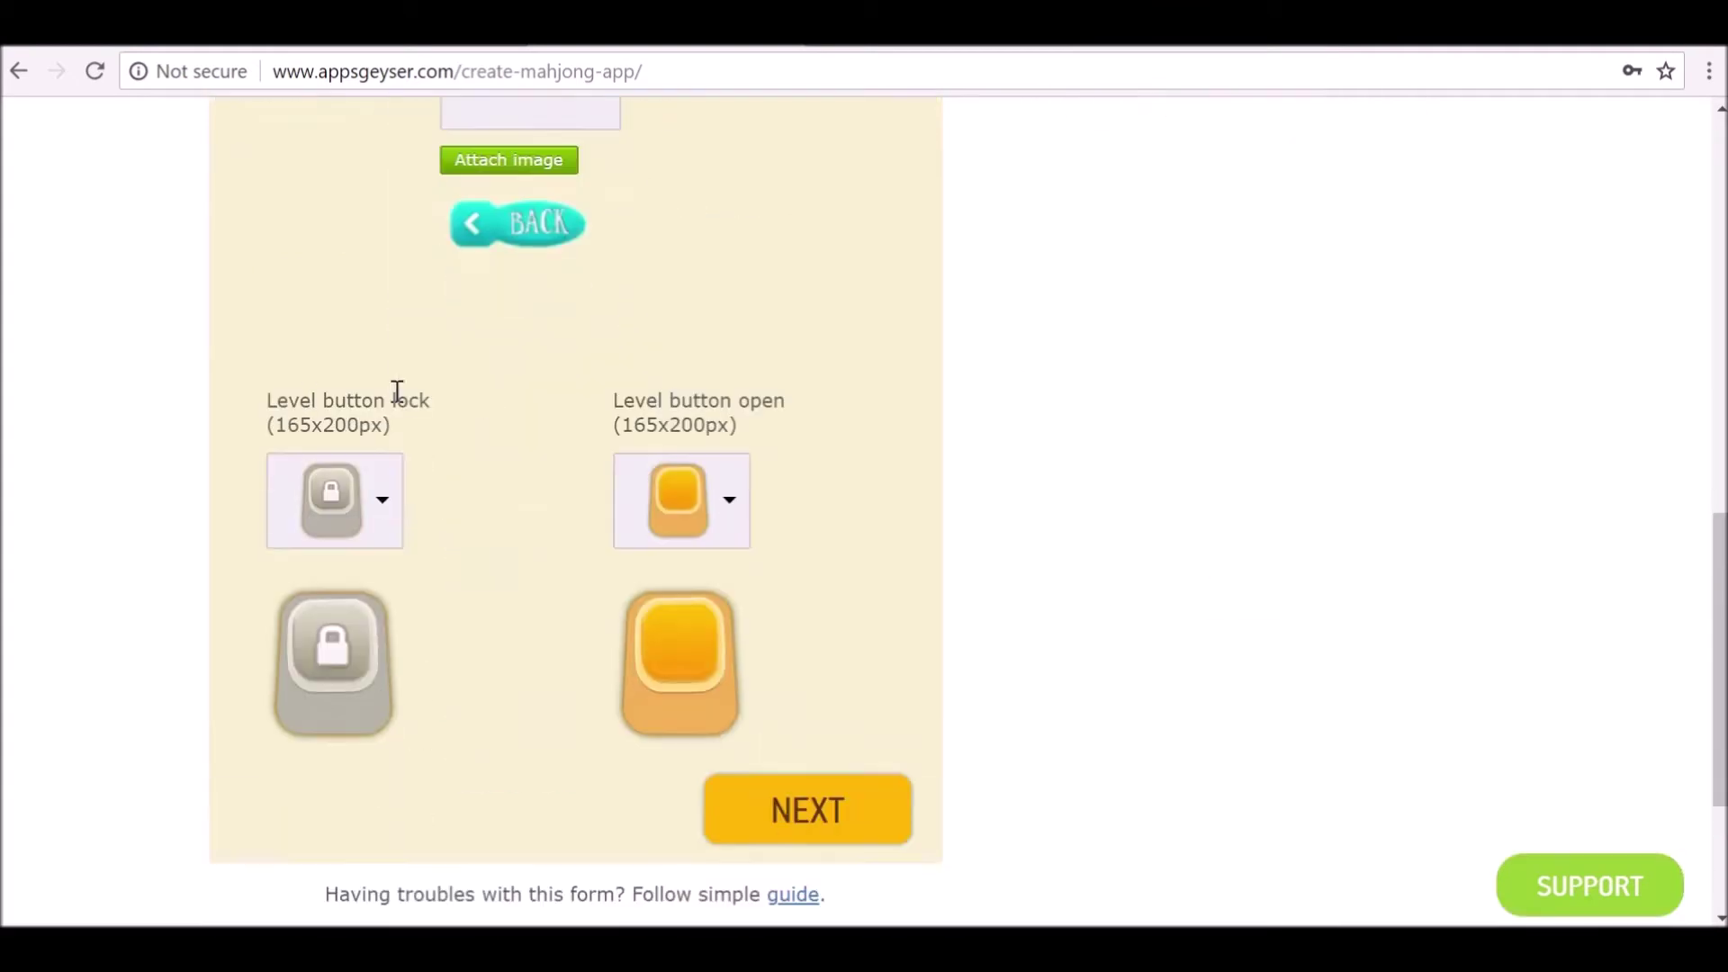
Make the locked level button the dark lock and unlocked level buttons blue.
left_click(383, 499)
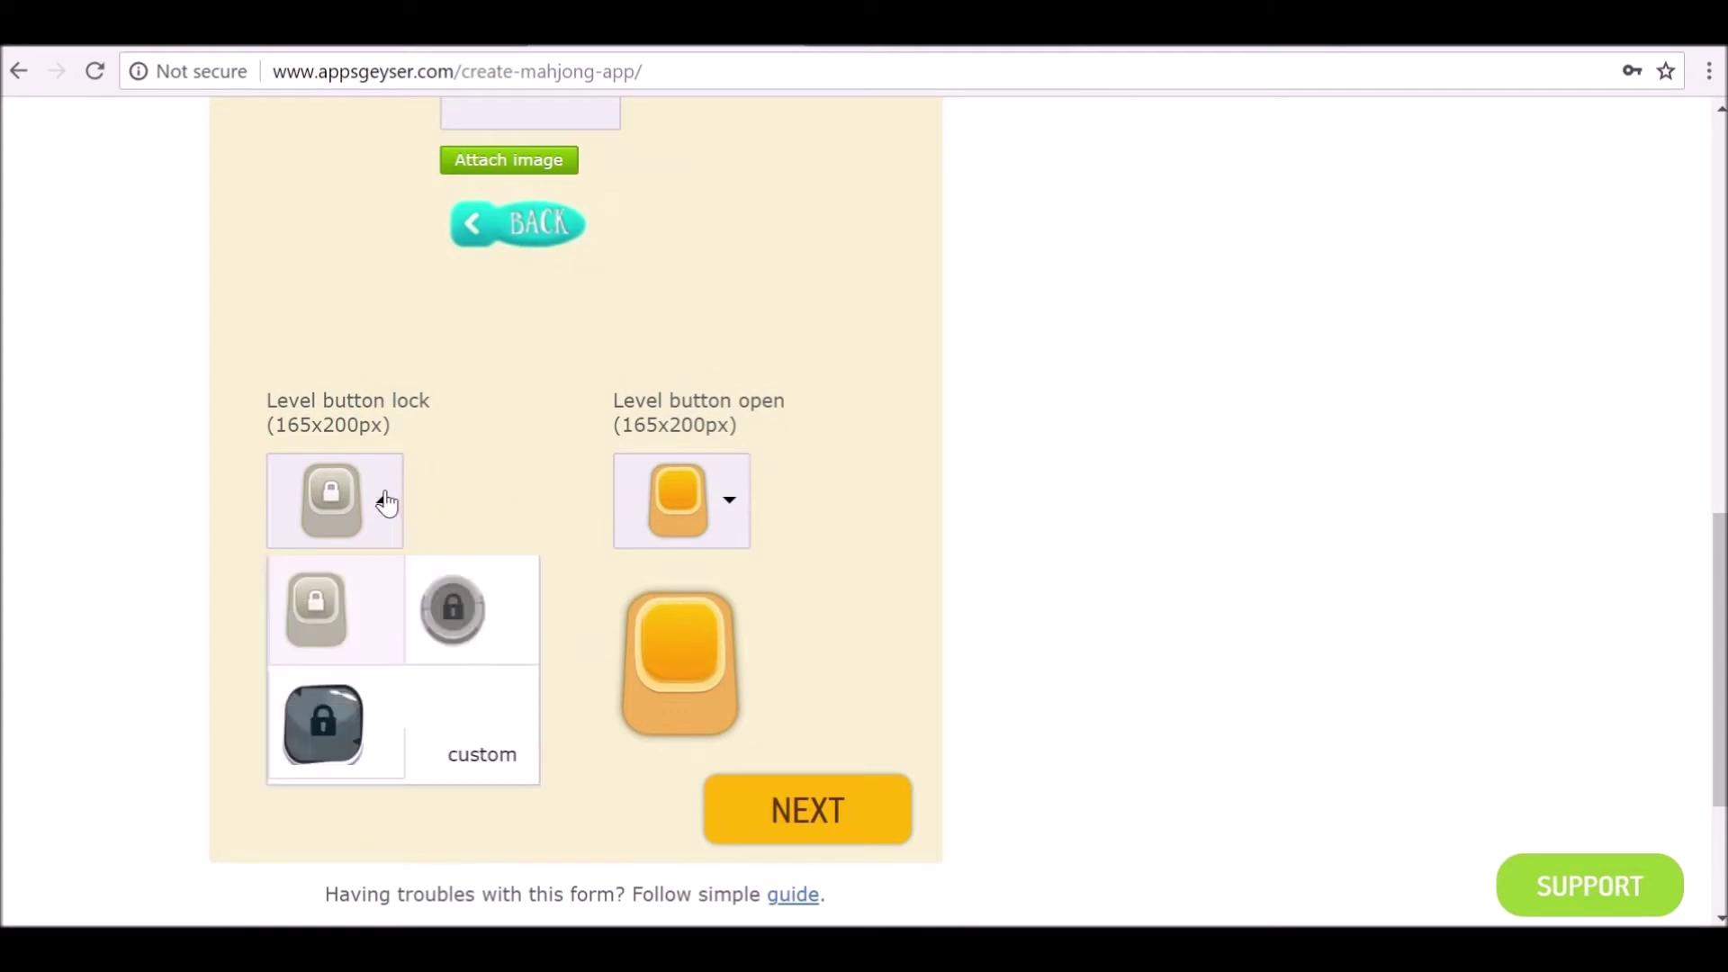
left_click(325, 723)
left_click(729, 500)
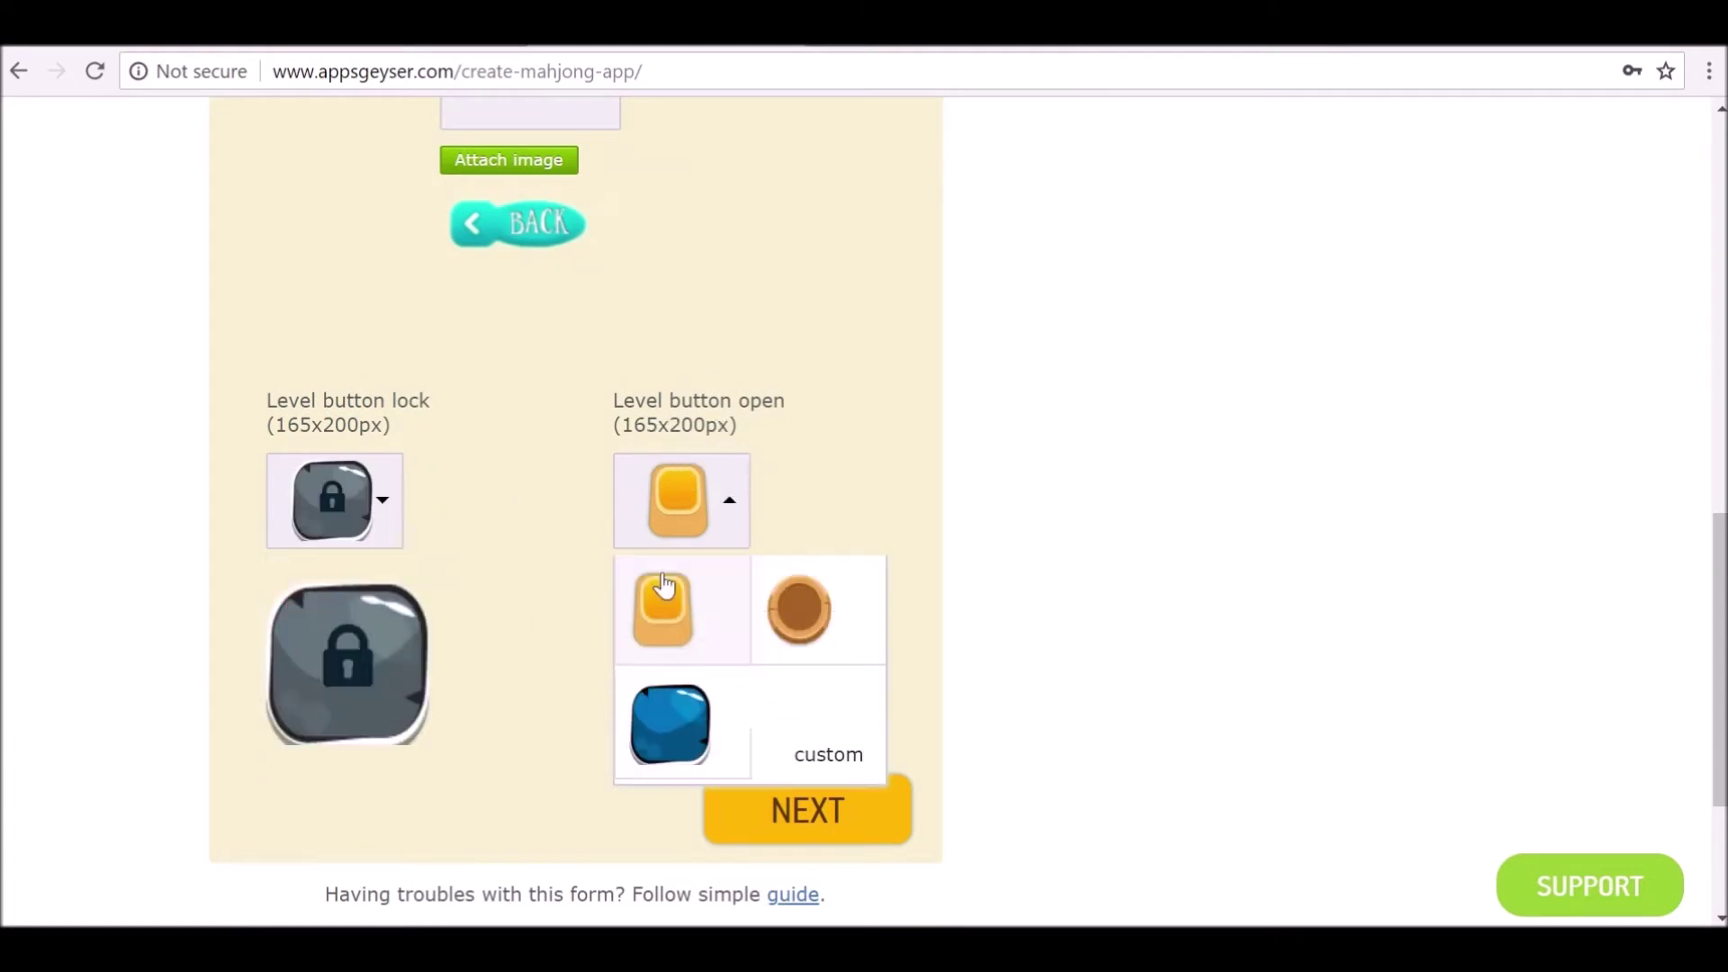
left_click(670, 719)
Move to Step 3 and set misty forest picture 2, cropped, as game background #1.
scroll(810, 683, "down", 2)
left_click(874, 695)
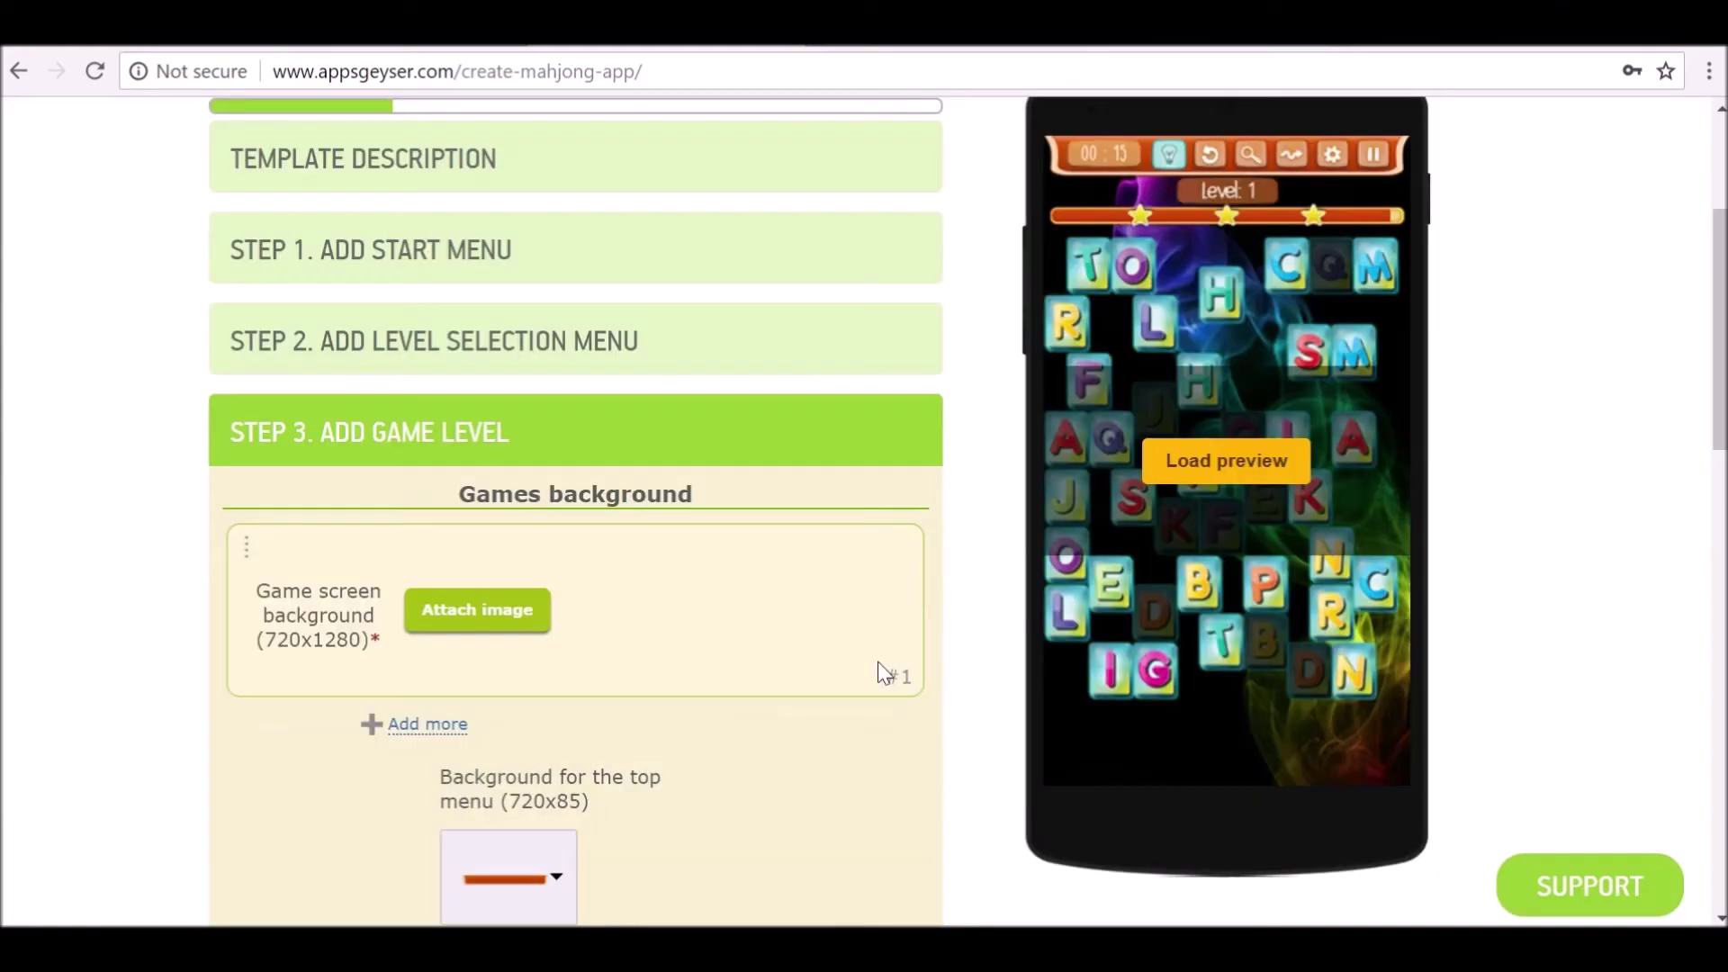
scroll(405, 378, "down", 2)
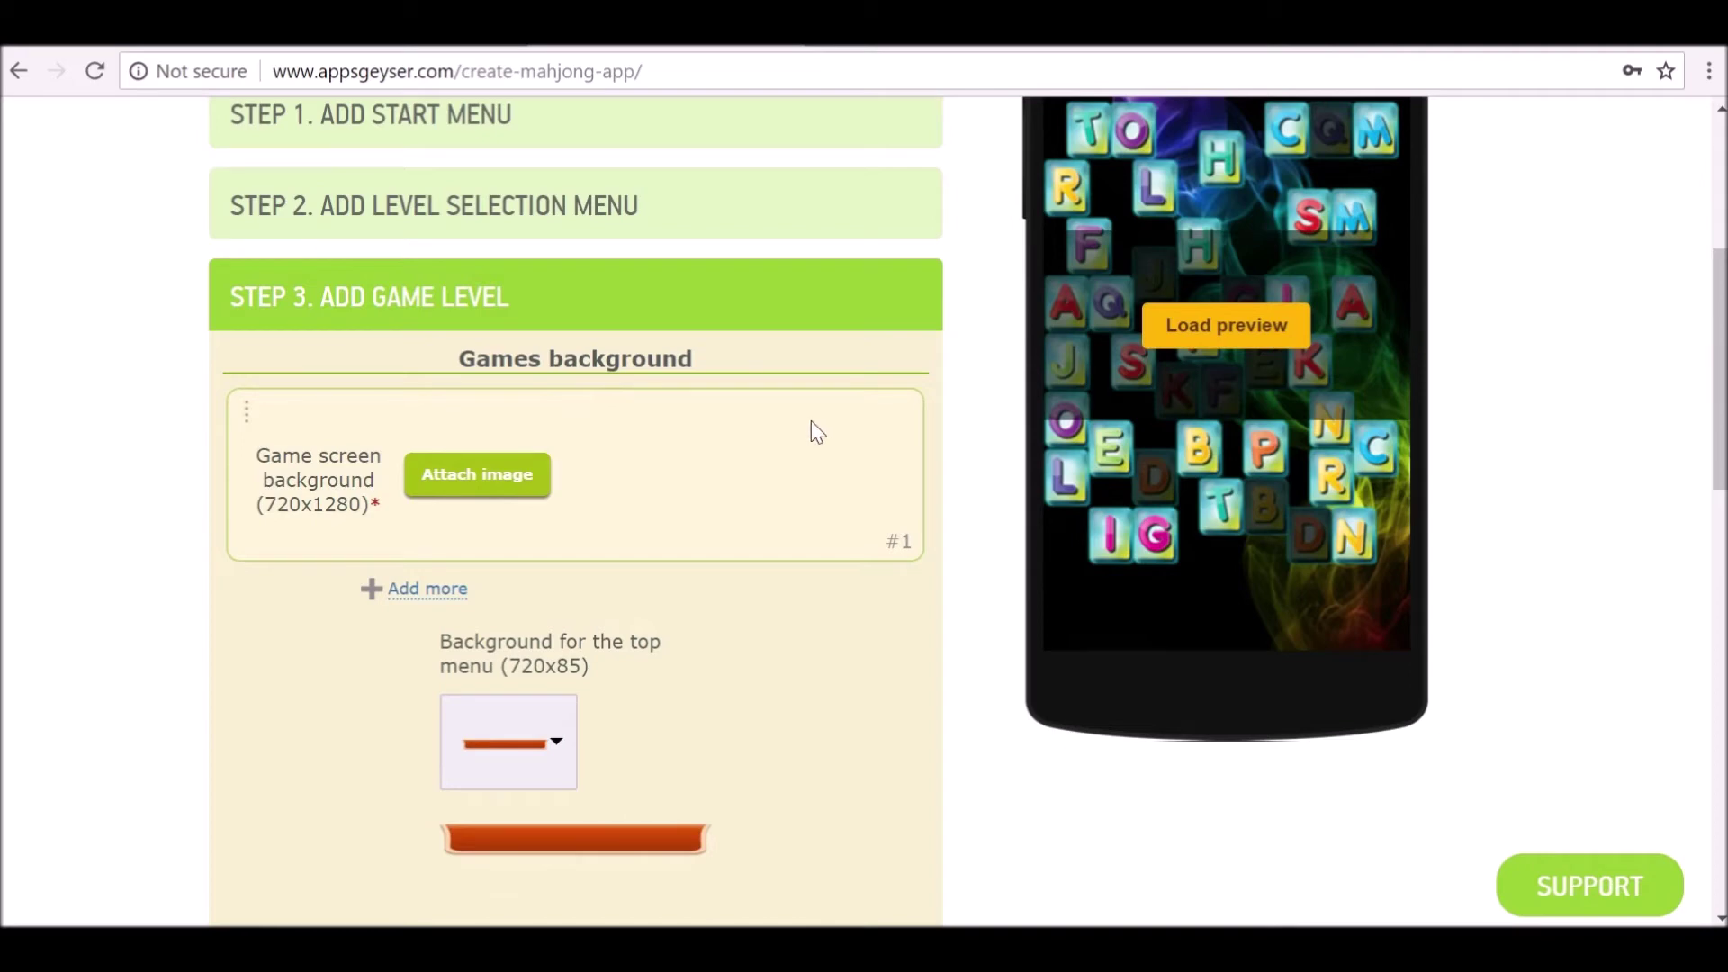
left_click(433, 472)
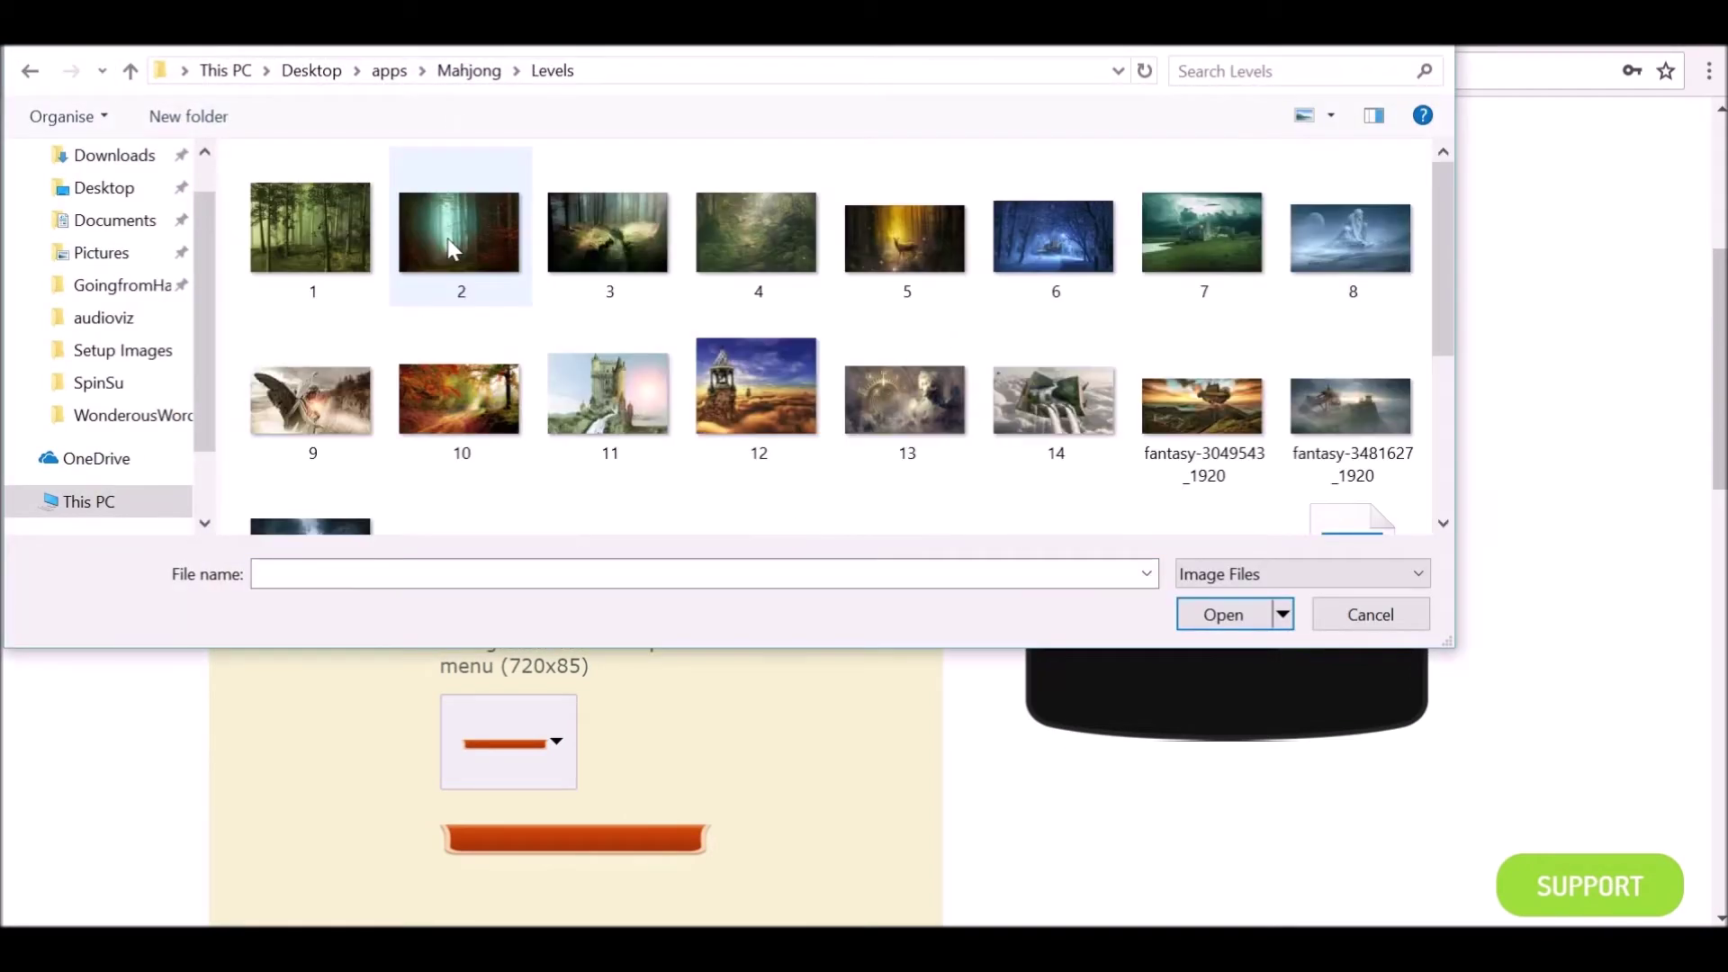
left_click(454, 245)
left_click(1212, 612)
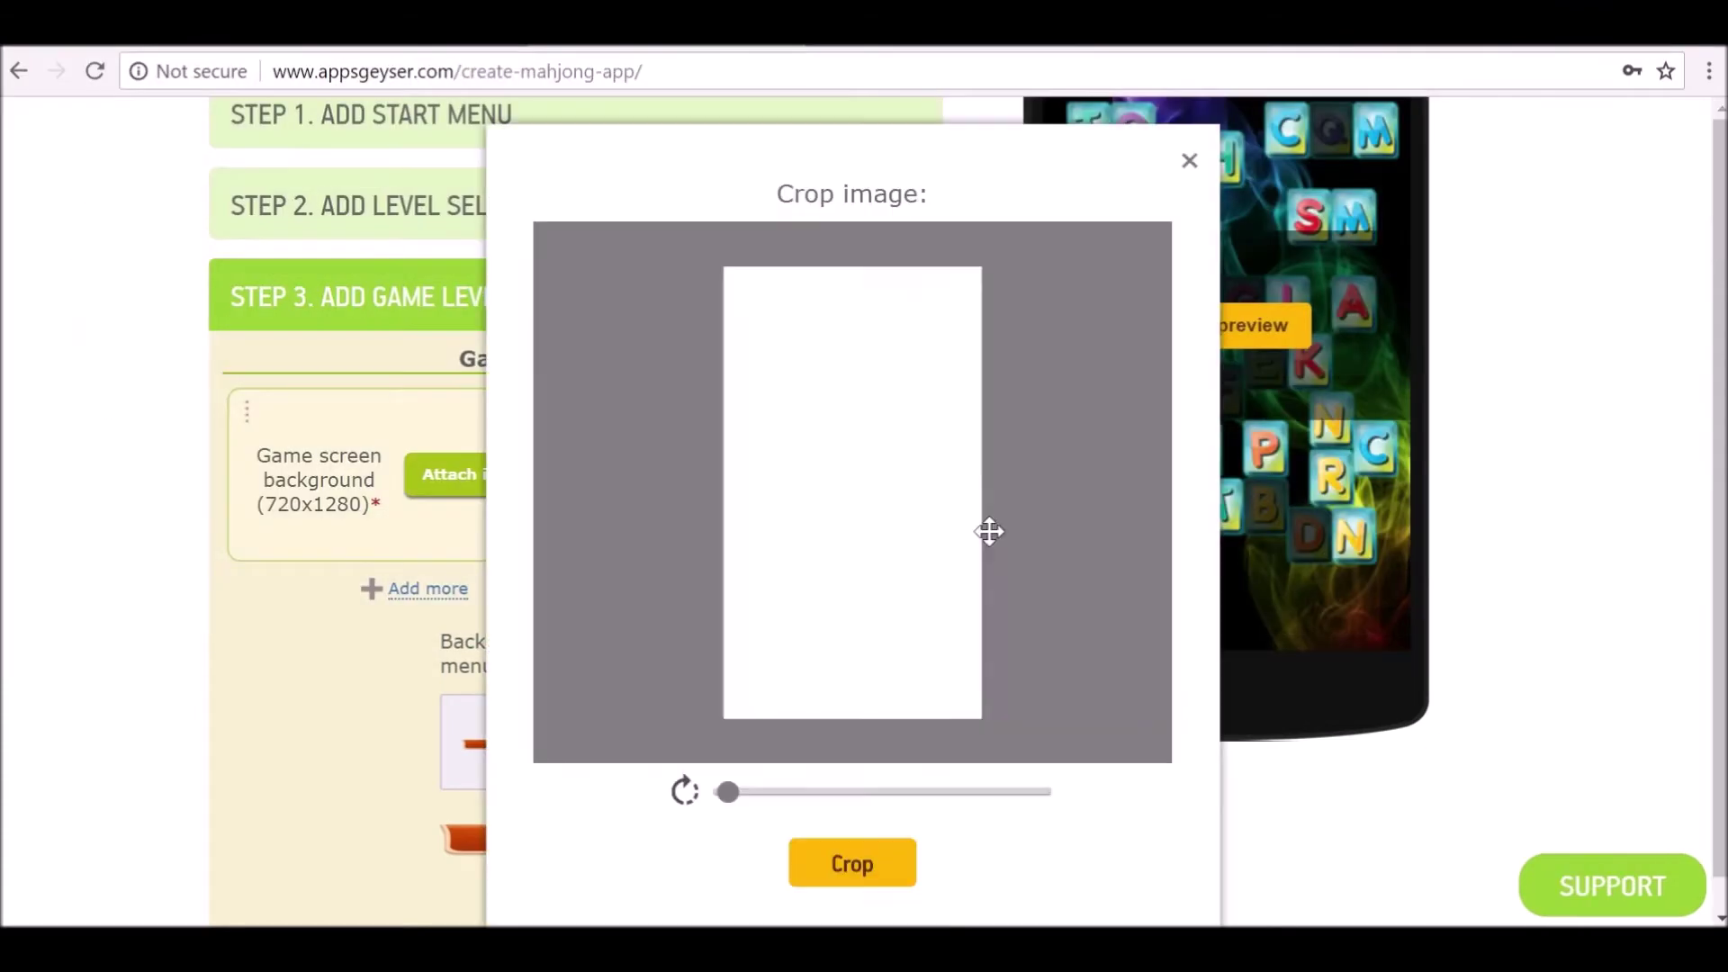
left_click_drag(816, 387, 896, 433)
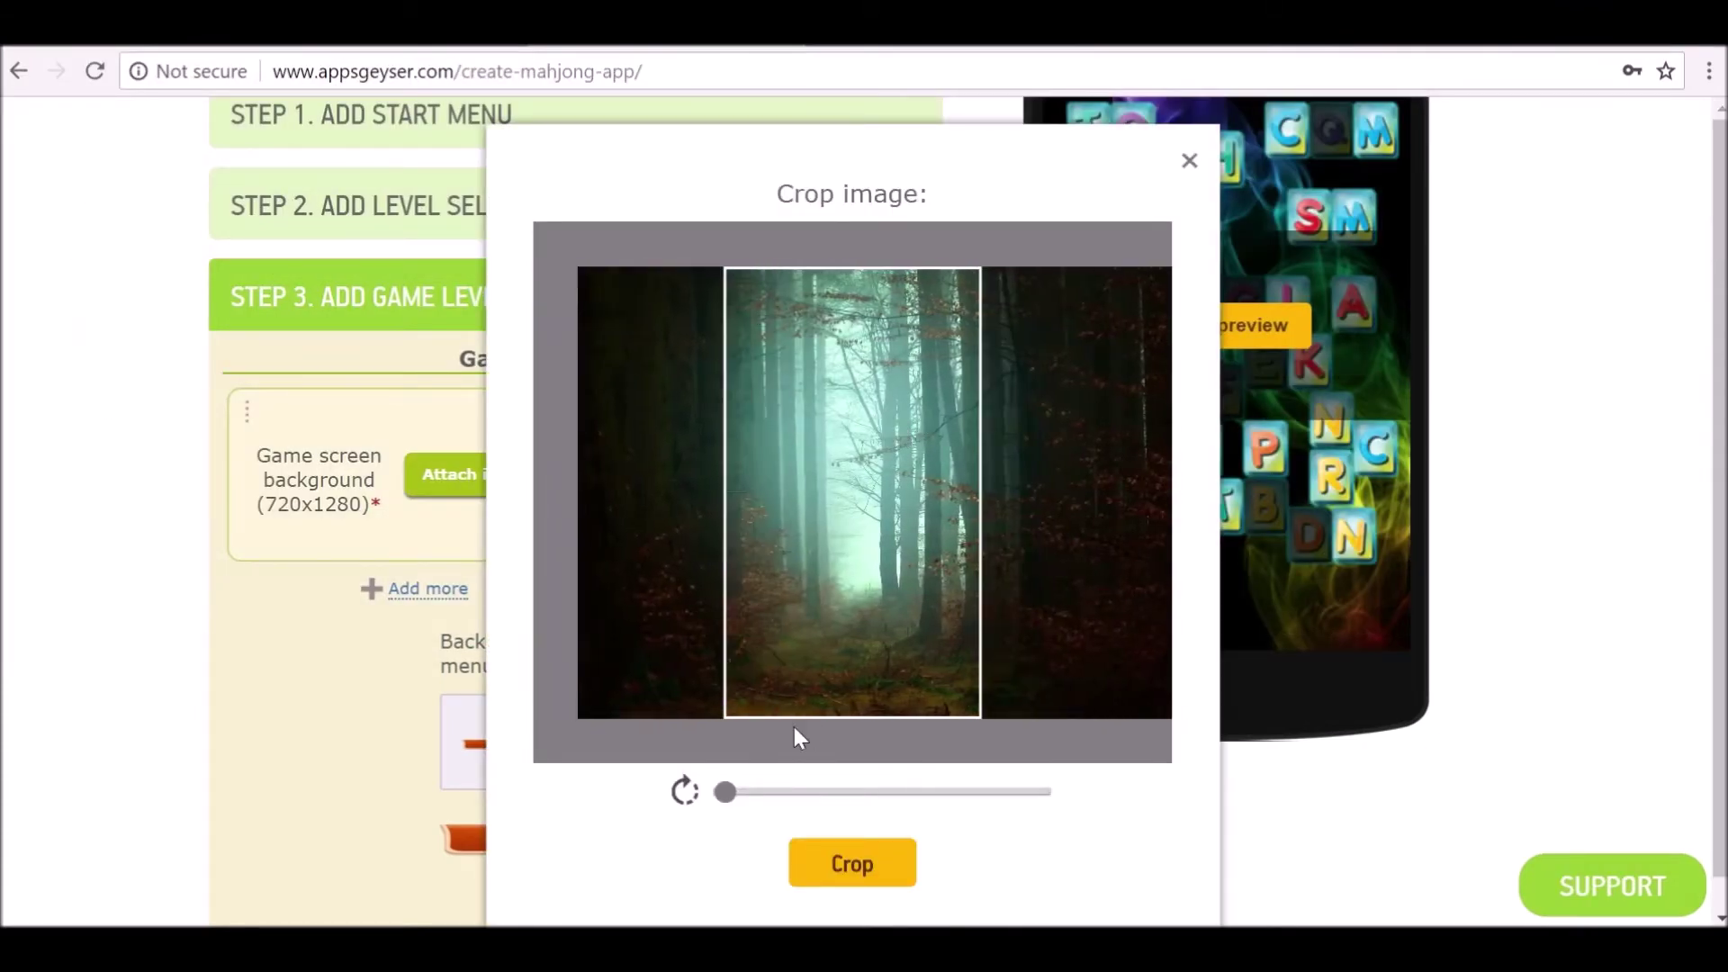
left_click_drag(726, 796, 640, 803)
left_click(859, 862)
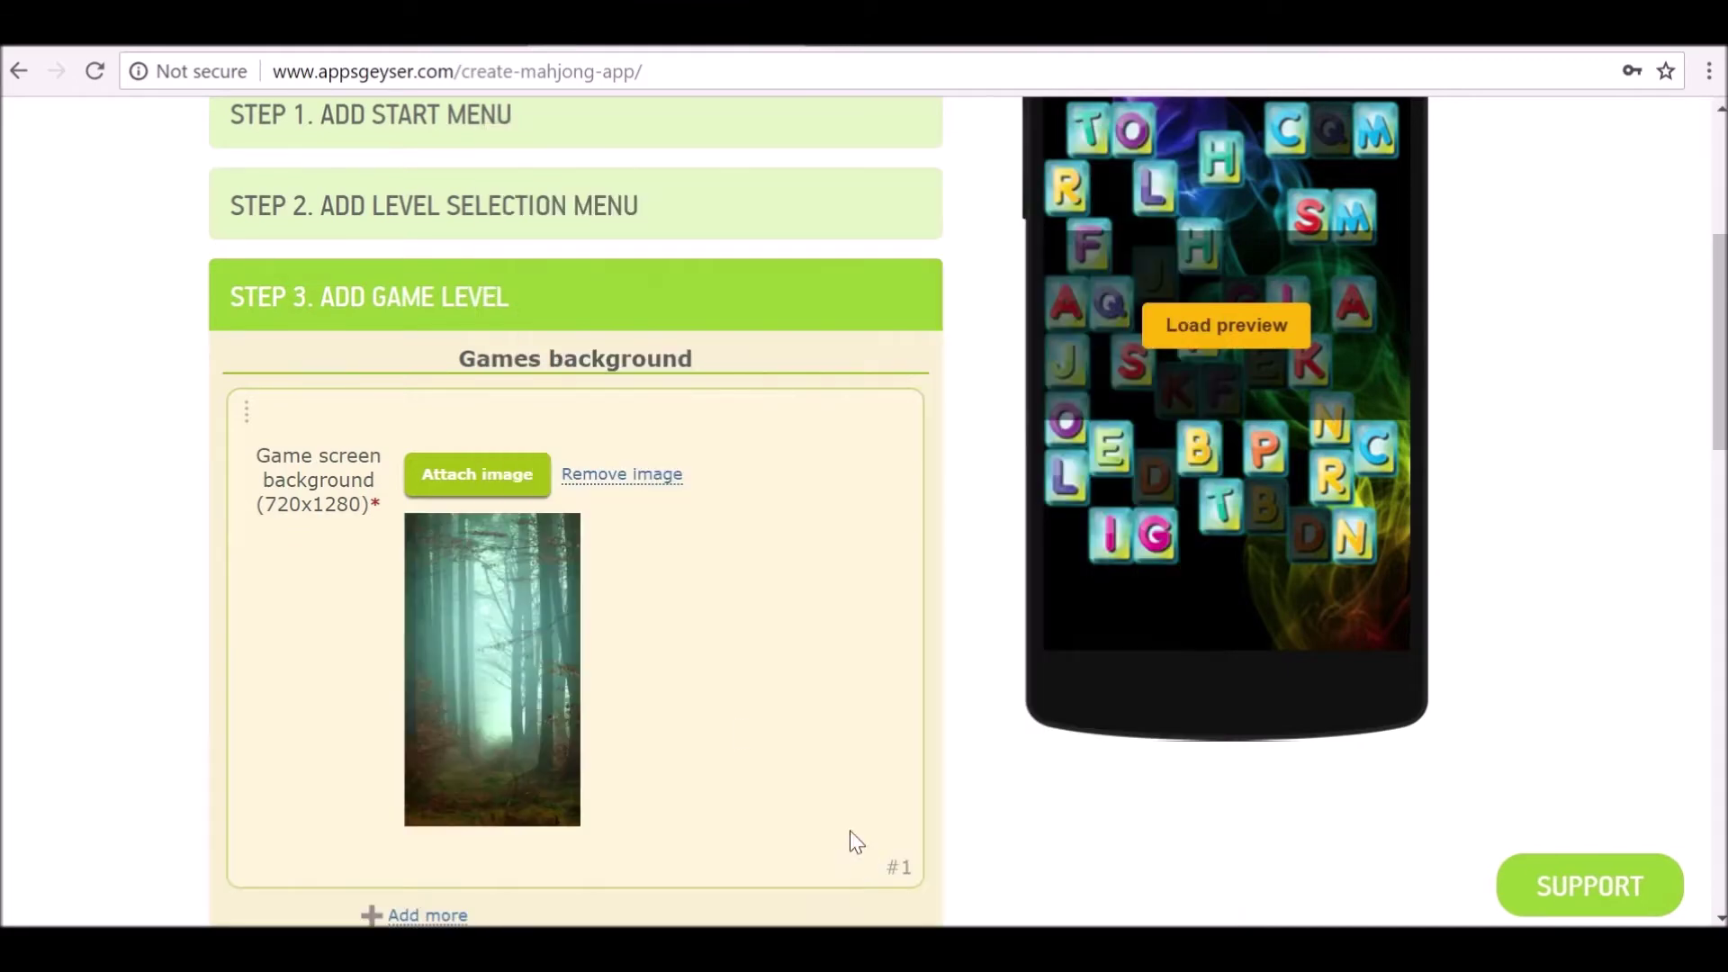
Add a second game background slot.
scroll(850, 830, "down", 5)
scroll(705, 340, "up", 3)
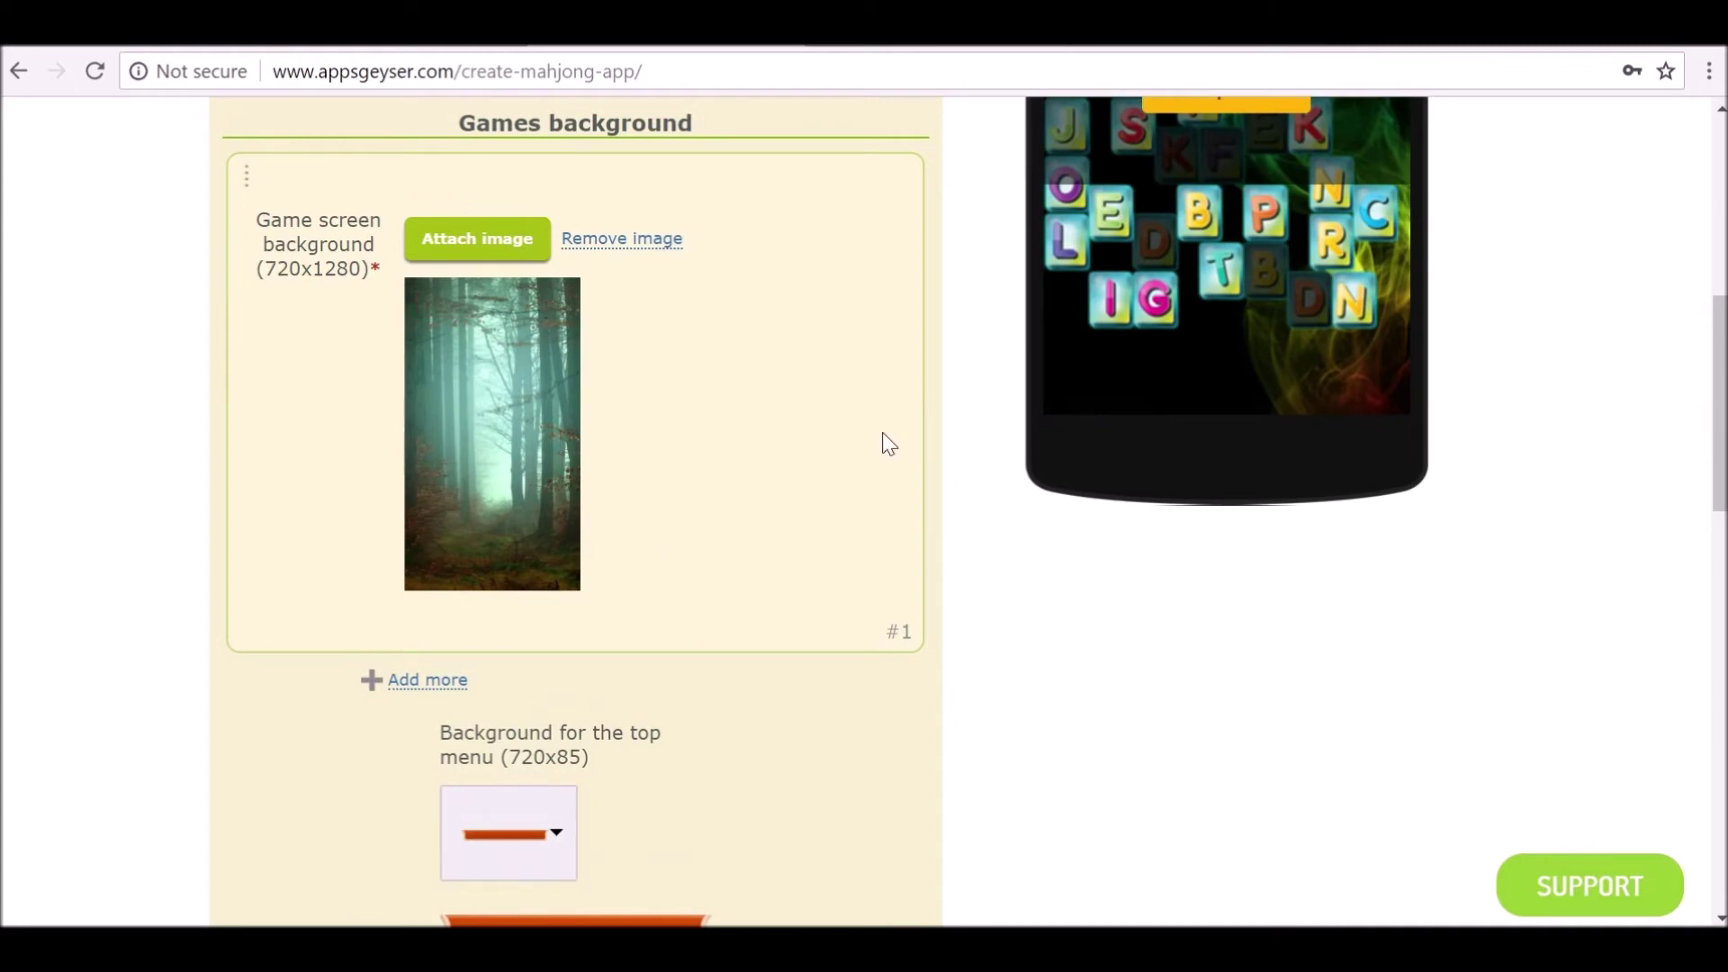
left_click_drag(894, 634, 918, 645)
left_click(922, 646)
left_click(440, 689)
Set stormy castle picture 7, cropped, as the second game background.
scroll(444, 693, "down", 2)
left_click(466, 630)
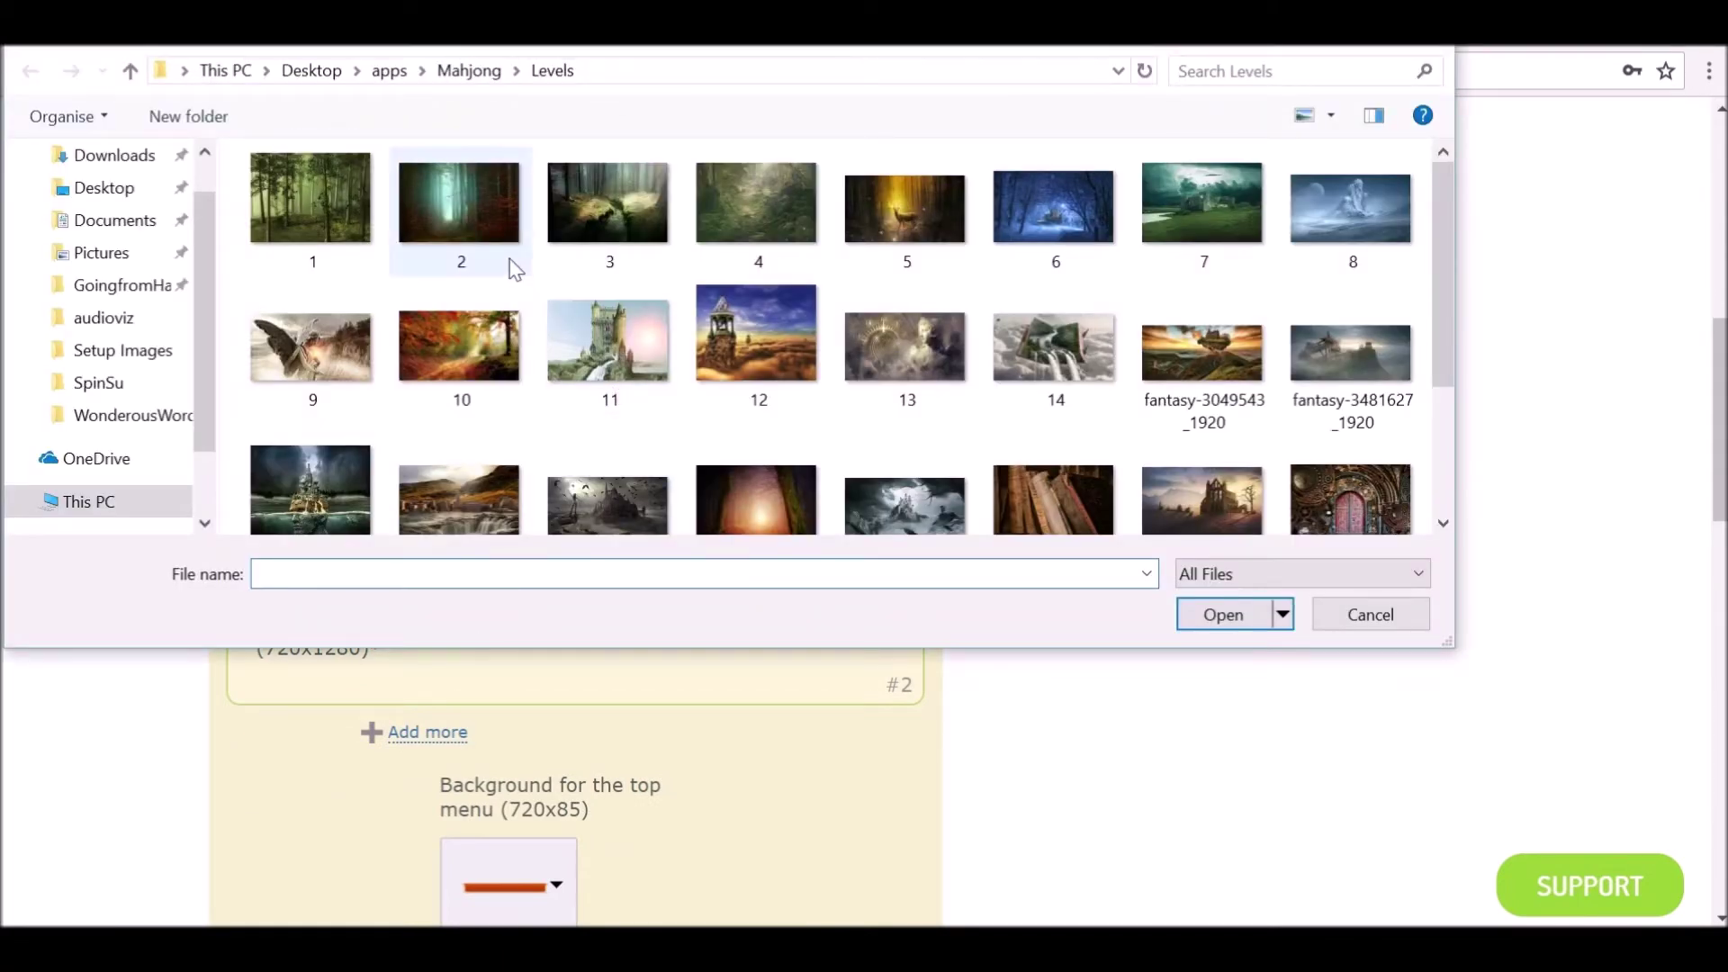
left_click(1197, 225)
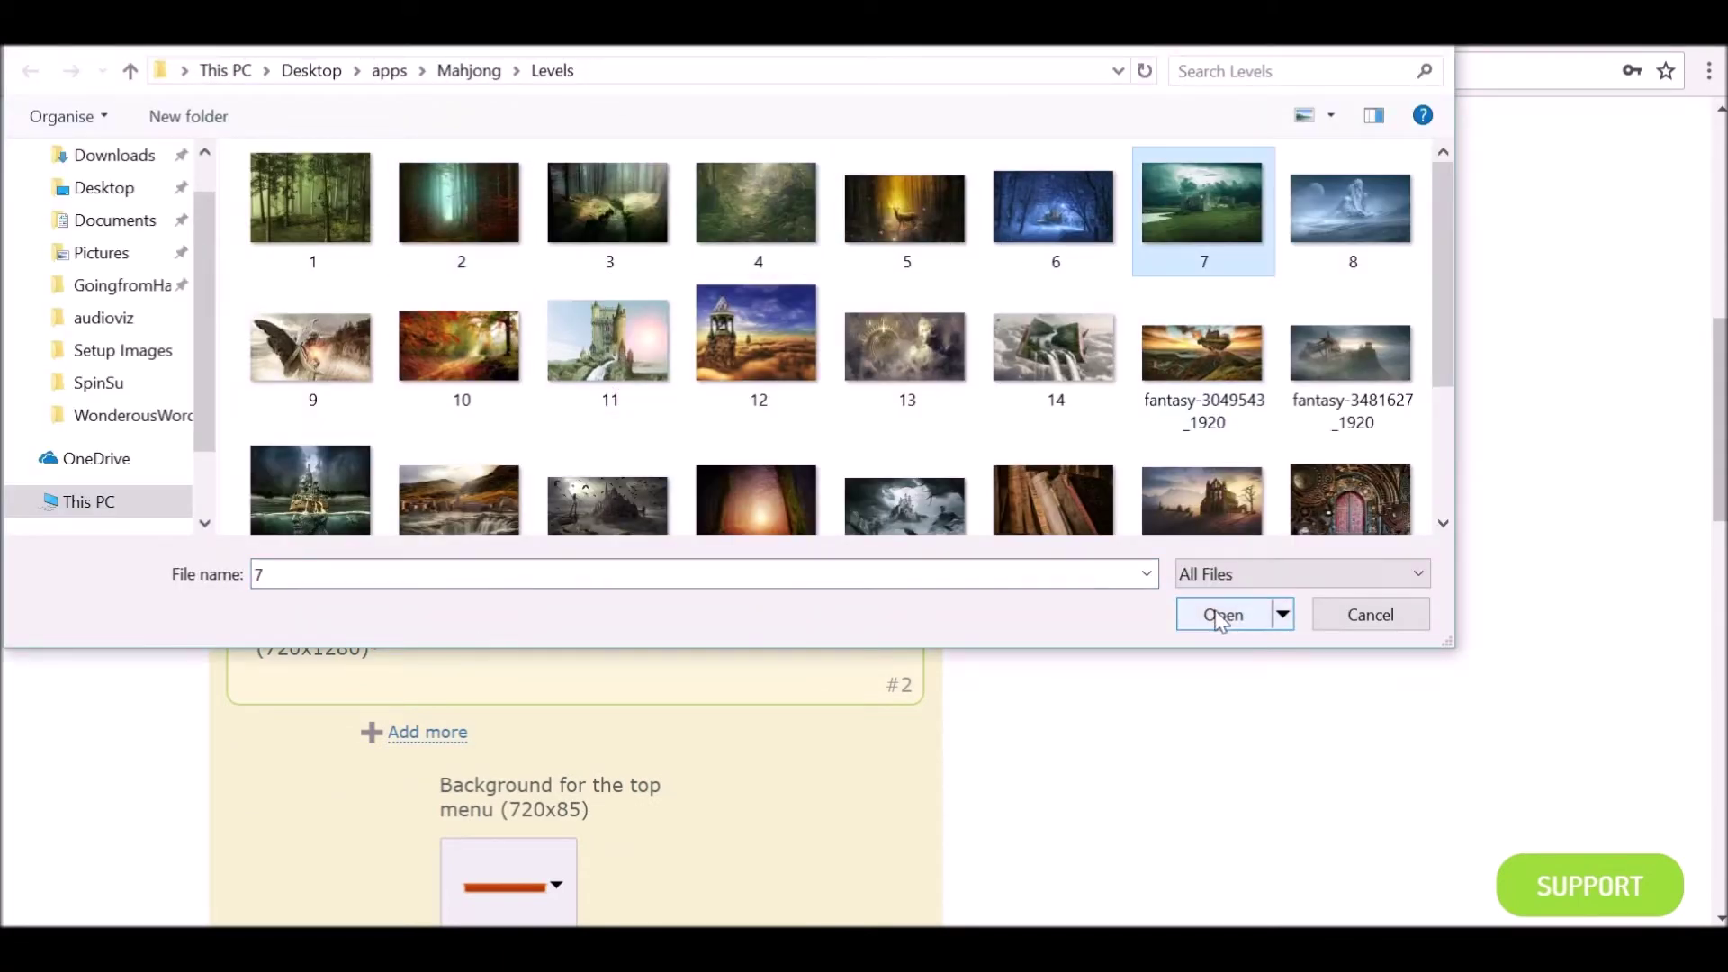
left_click(1221, 615)
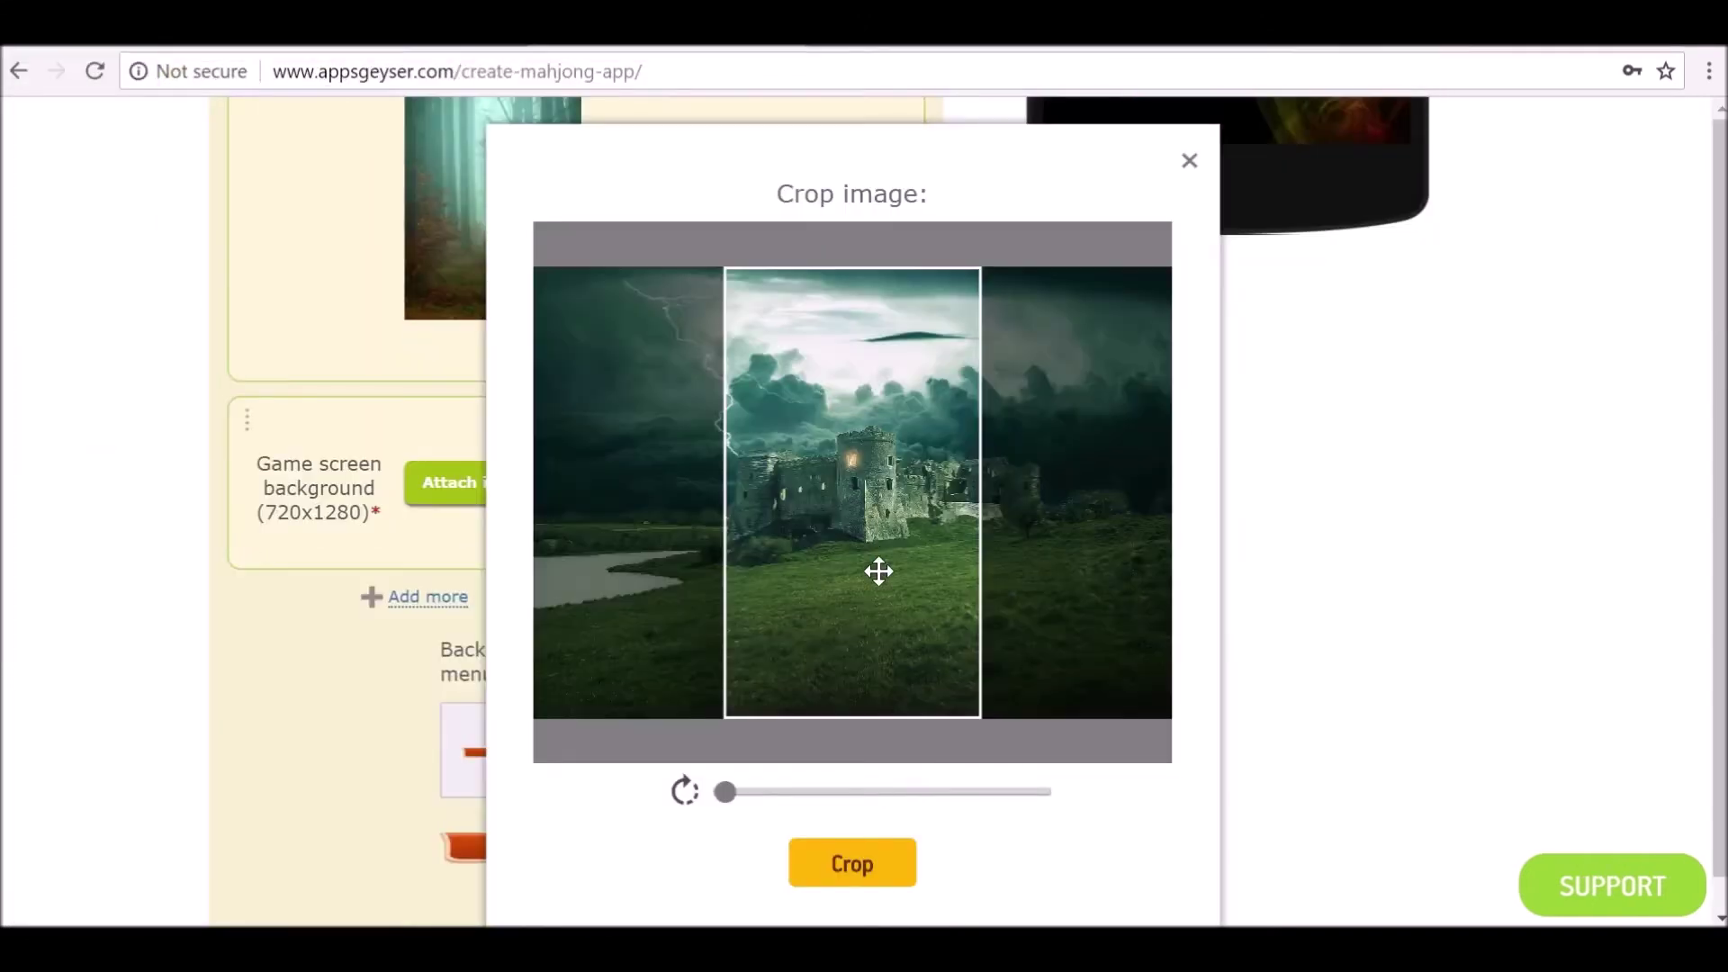
left_click_drag(878, 570, 953, 570)
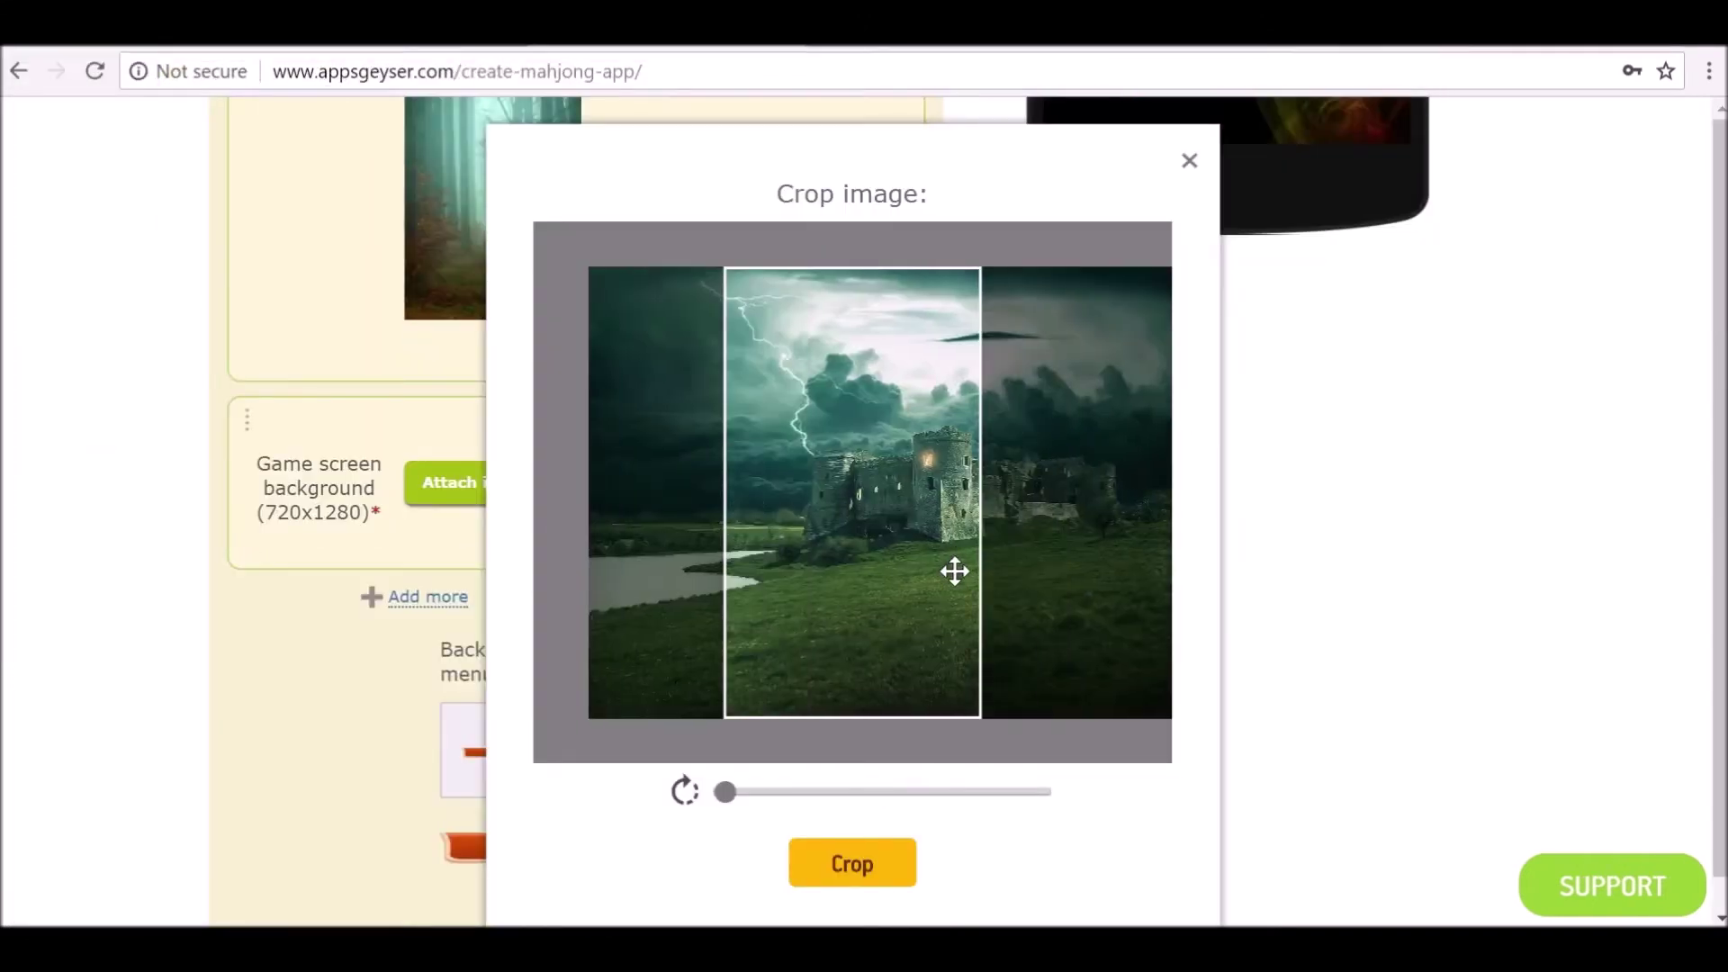
left_click(869, 867)
scroll(671, 590, "down", 4)
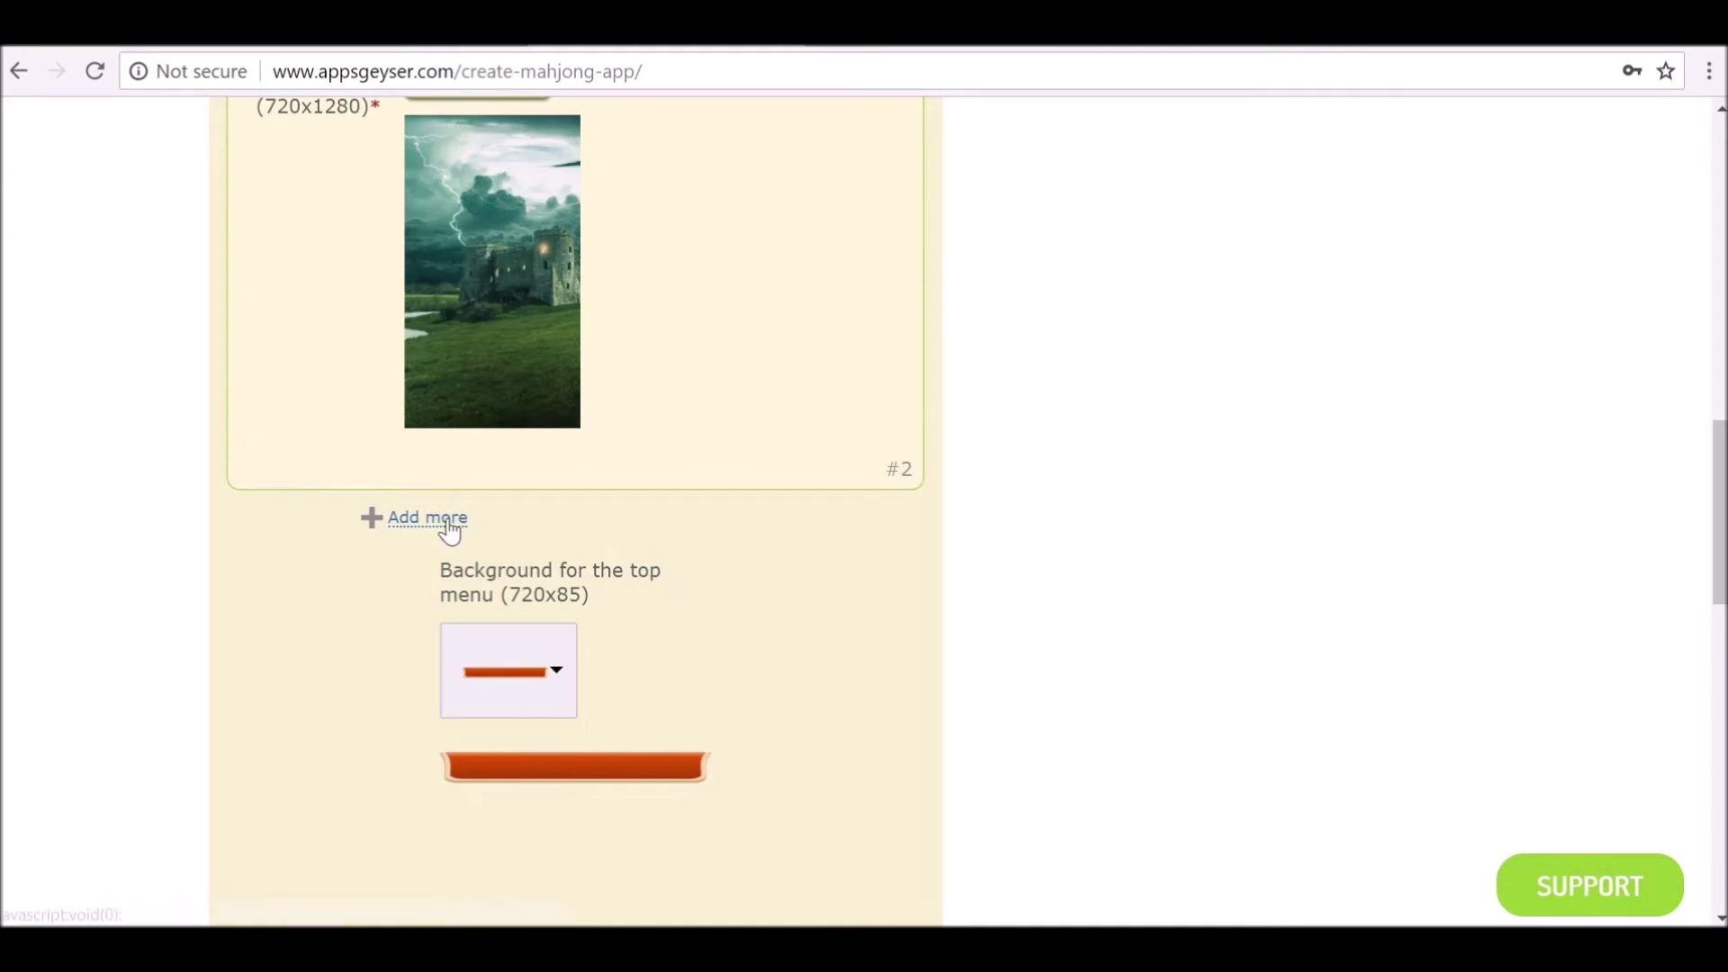
Add a third slot and set the cropped mystery castle picture as its background.
left_click(448, 524)
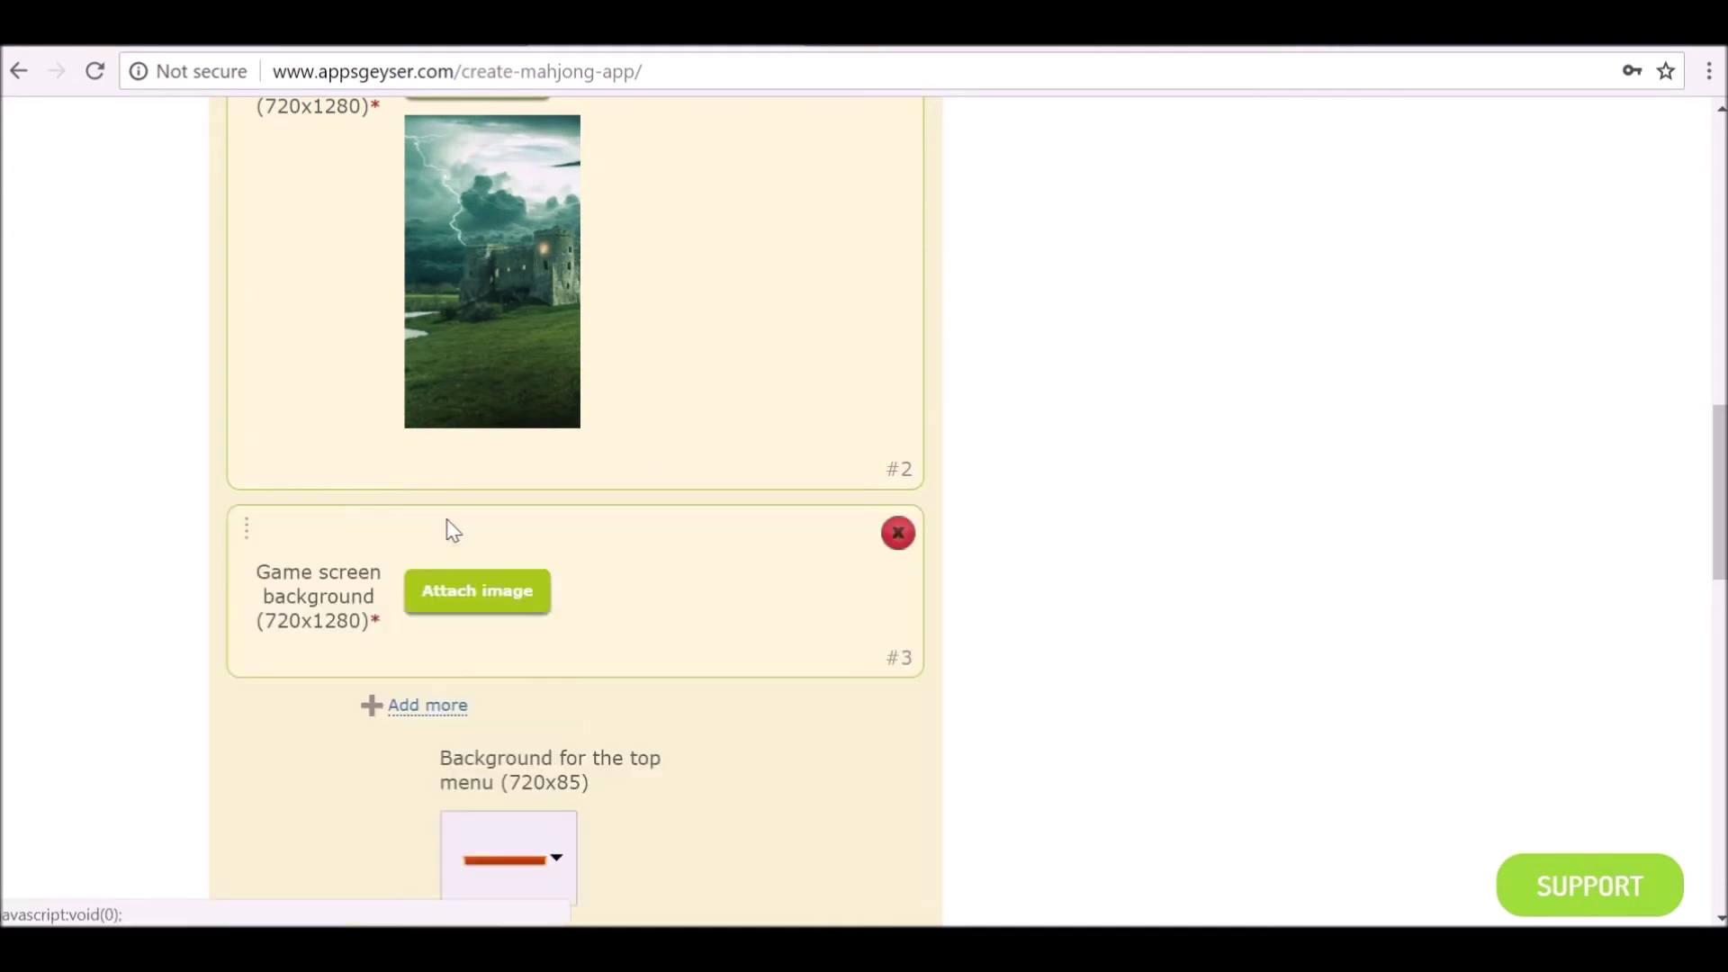
left_click(464, 591)
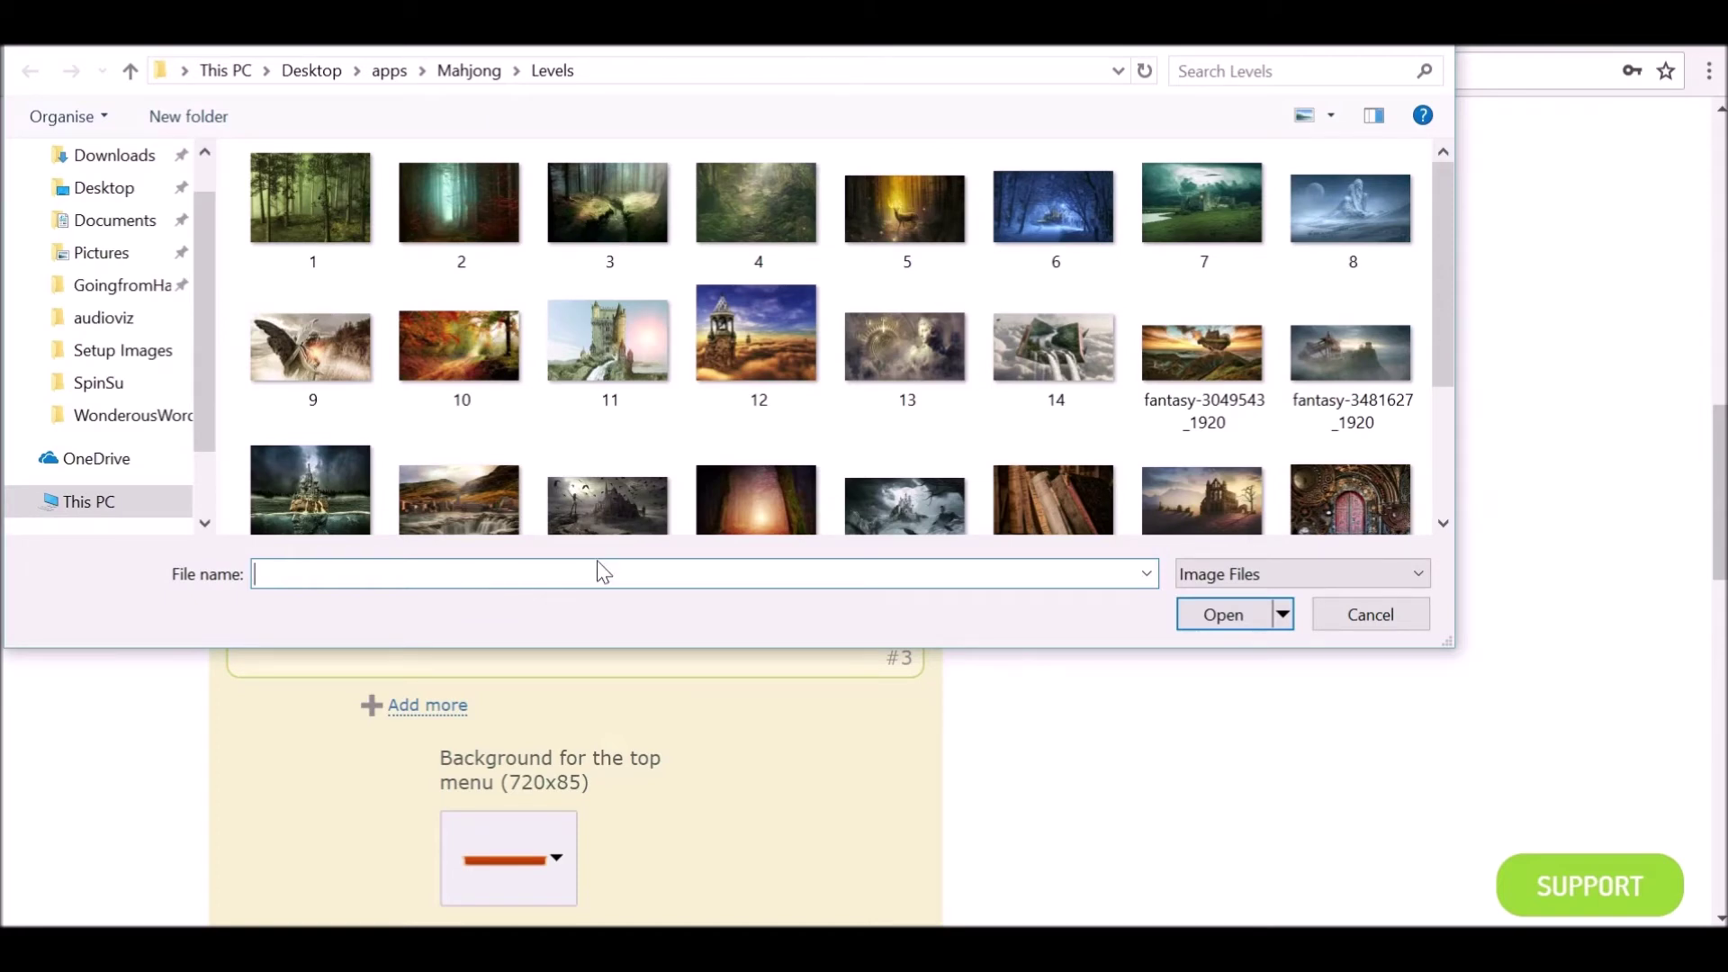
scroll(677, 423, "down", 1)
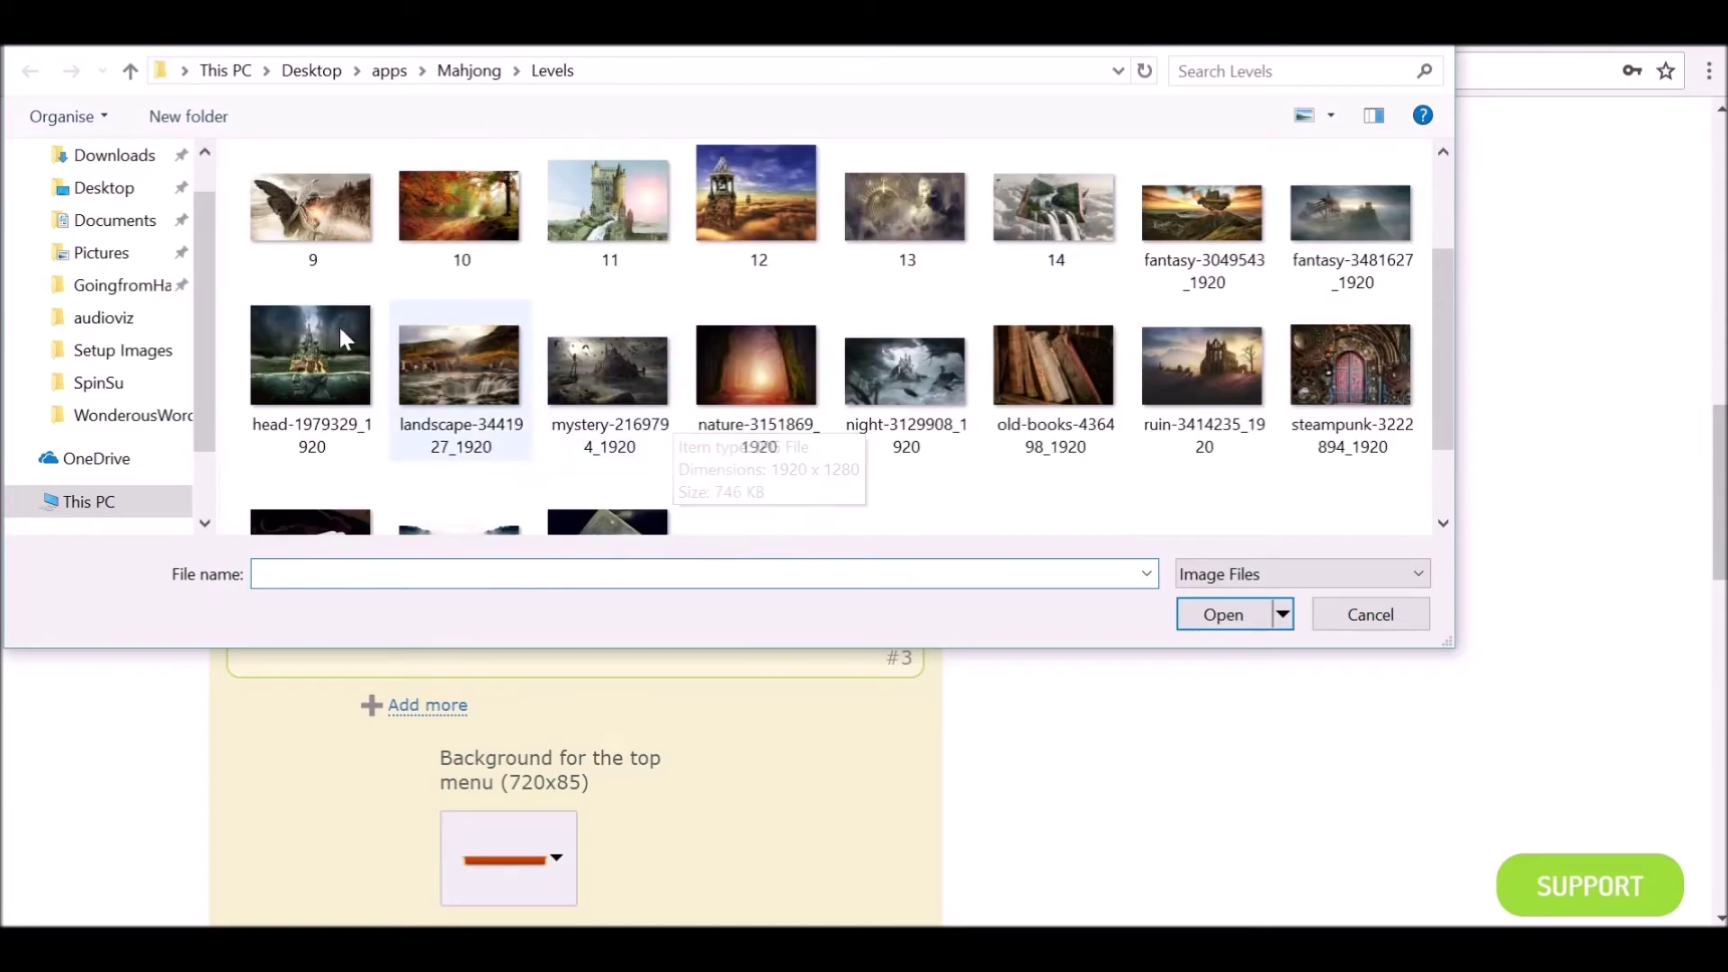
scroll(342, 329, "up", 1)
scroll(967, 430, "down", 1)
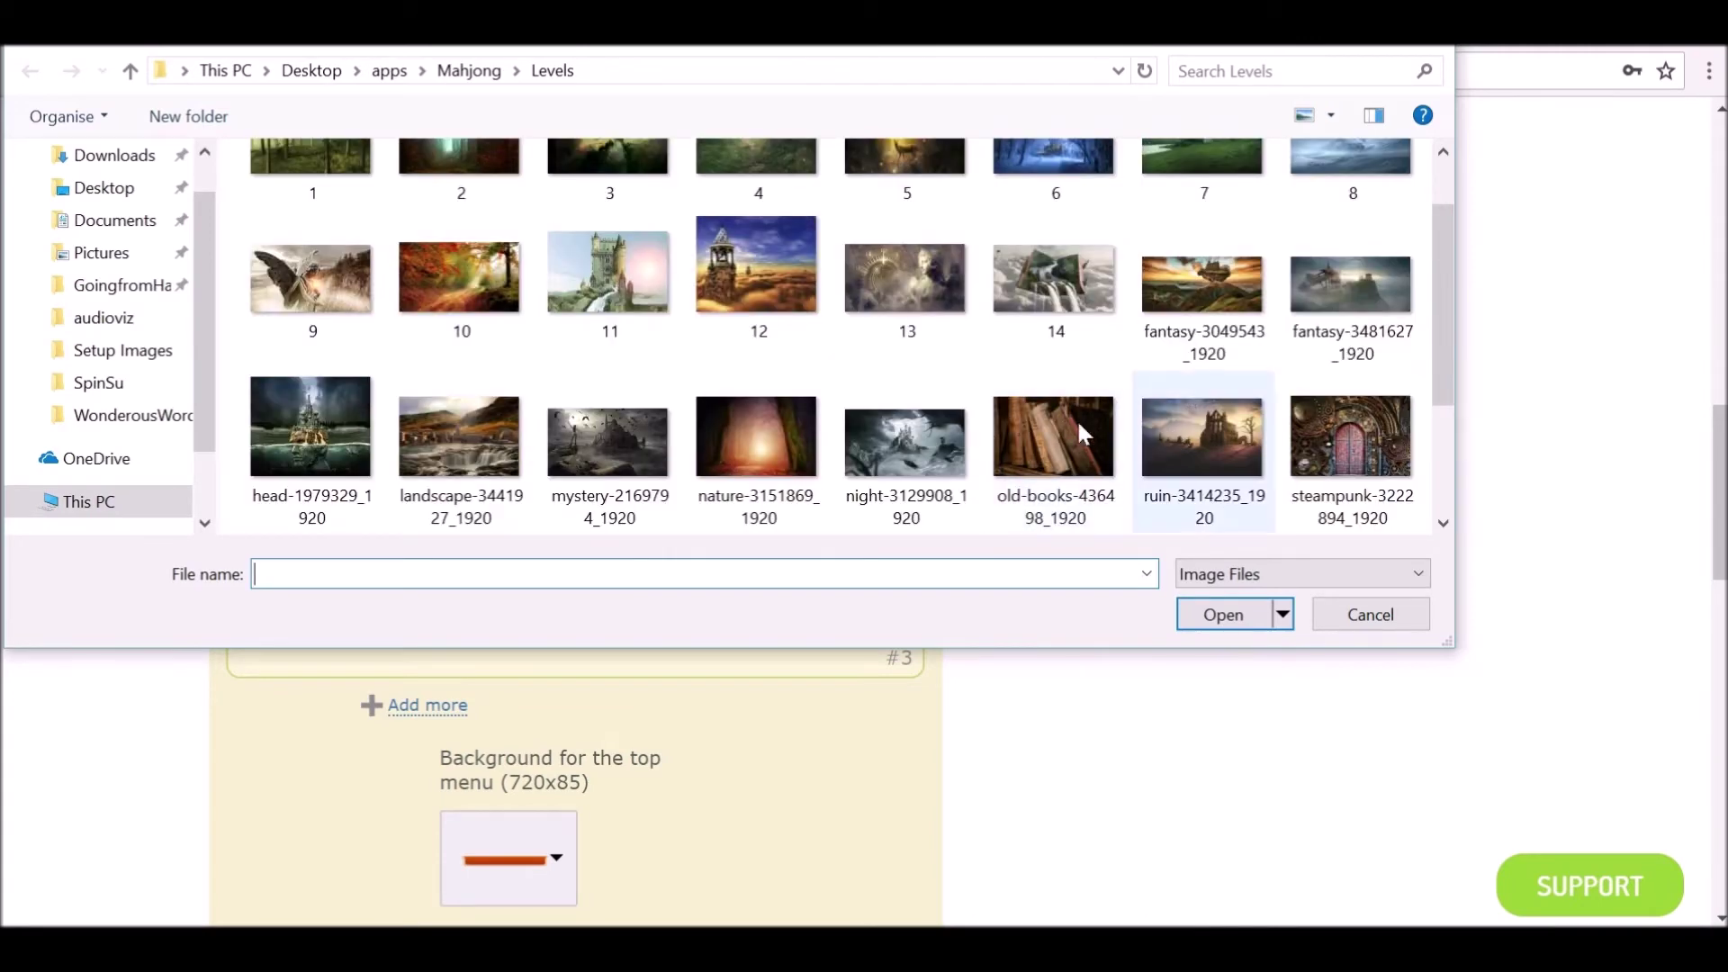
left_click(601, 442)
left_click(1223, 615)
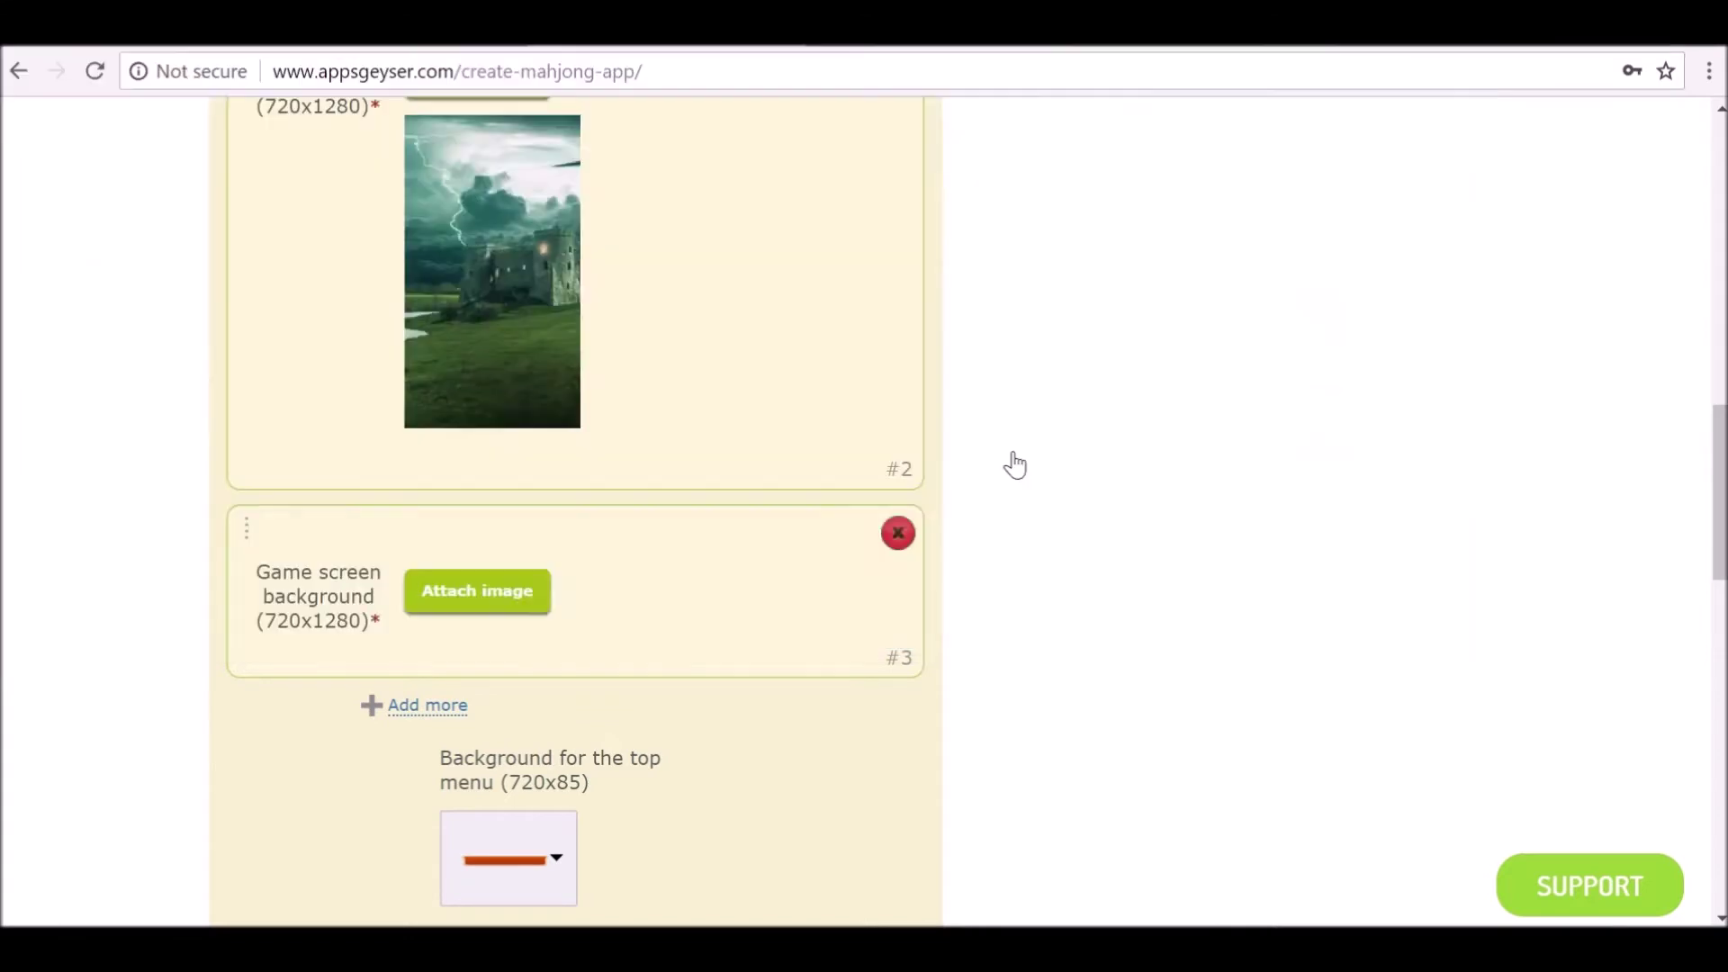
left_click_drag(888, 559, 935, 573)
left_click(877, 883)
scroll(583, 576, "down", 5)
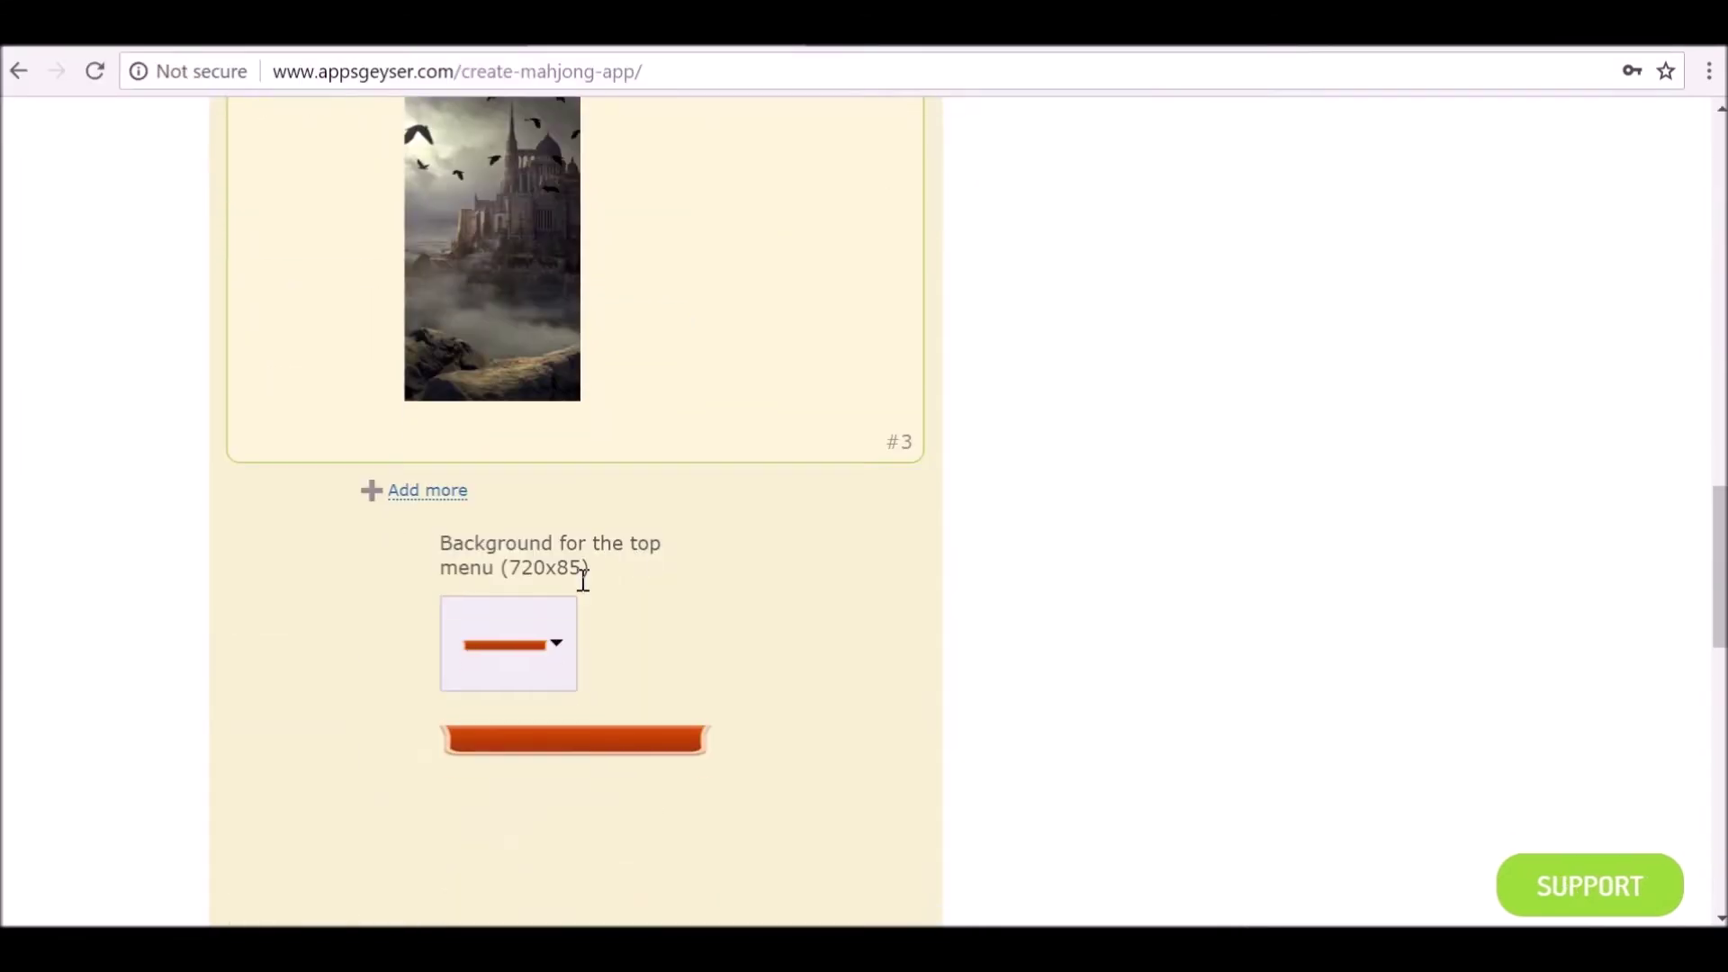
Add a fourth slot and load the night picture into it.
left_click(430, 495)
left_click(522, 551)
scroll(560, 399, "down", 1)
left_click(904, 414)
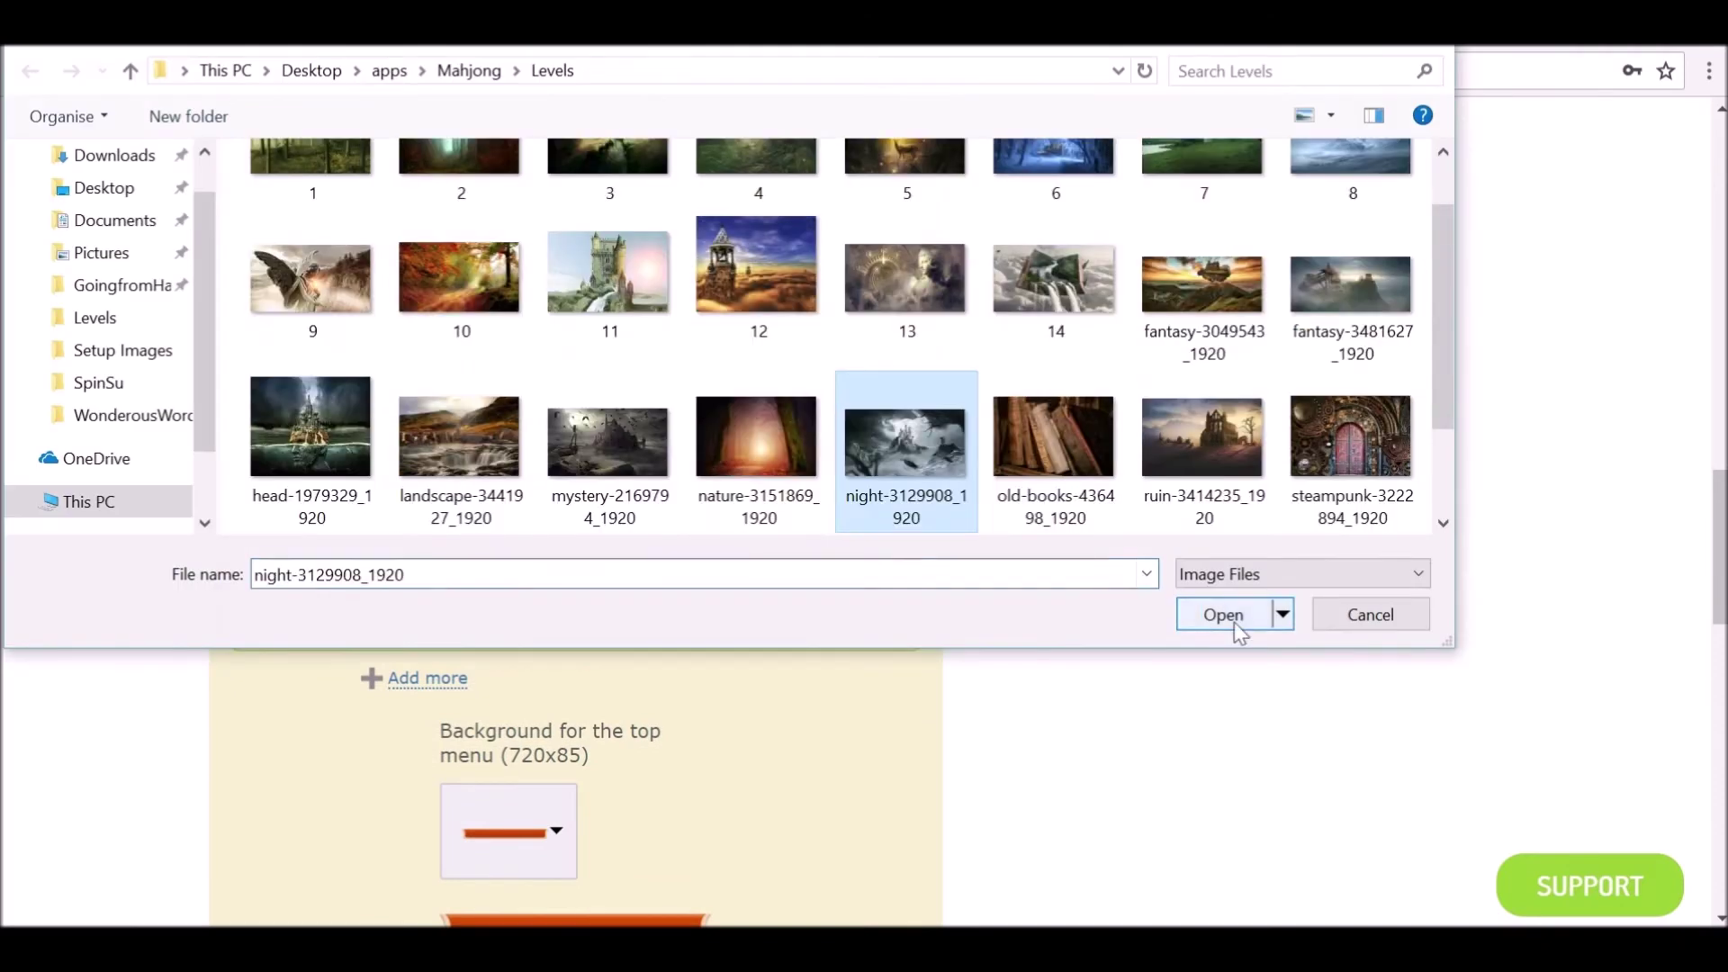
left_click(1234, 621)
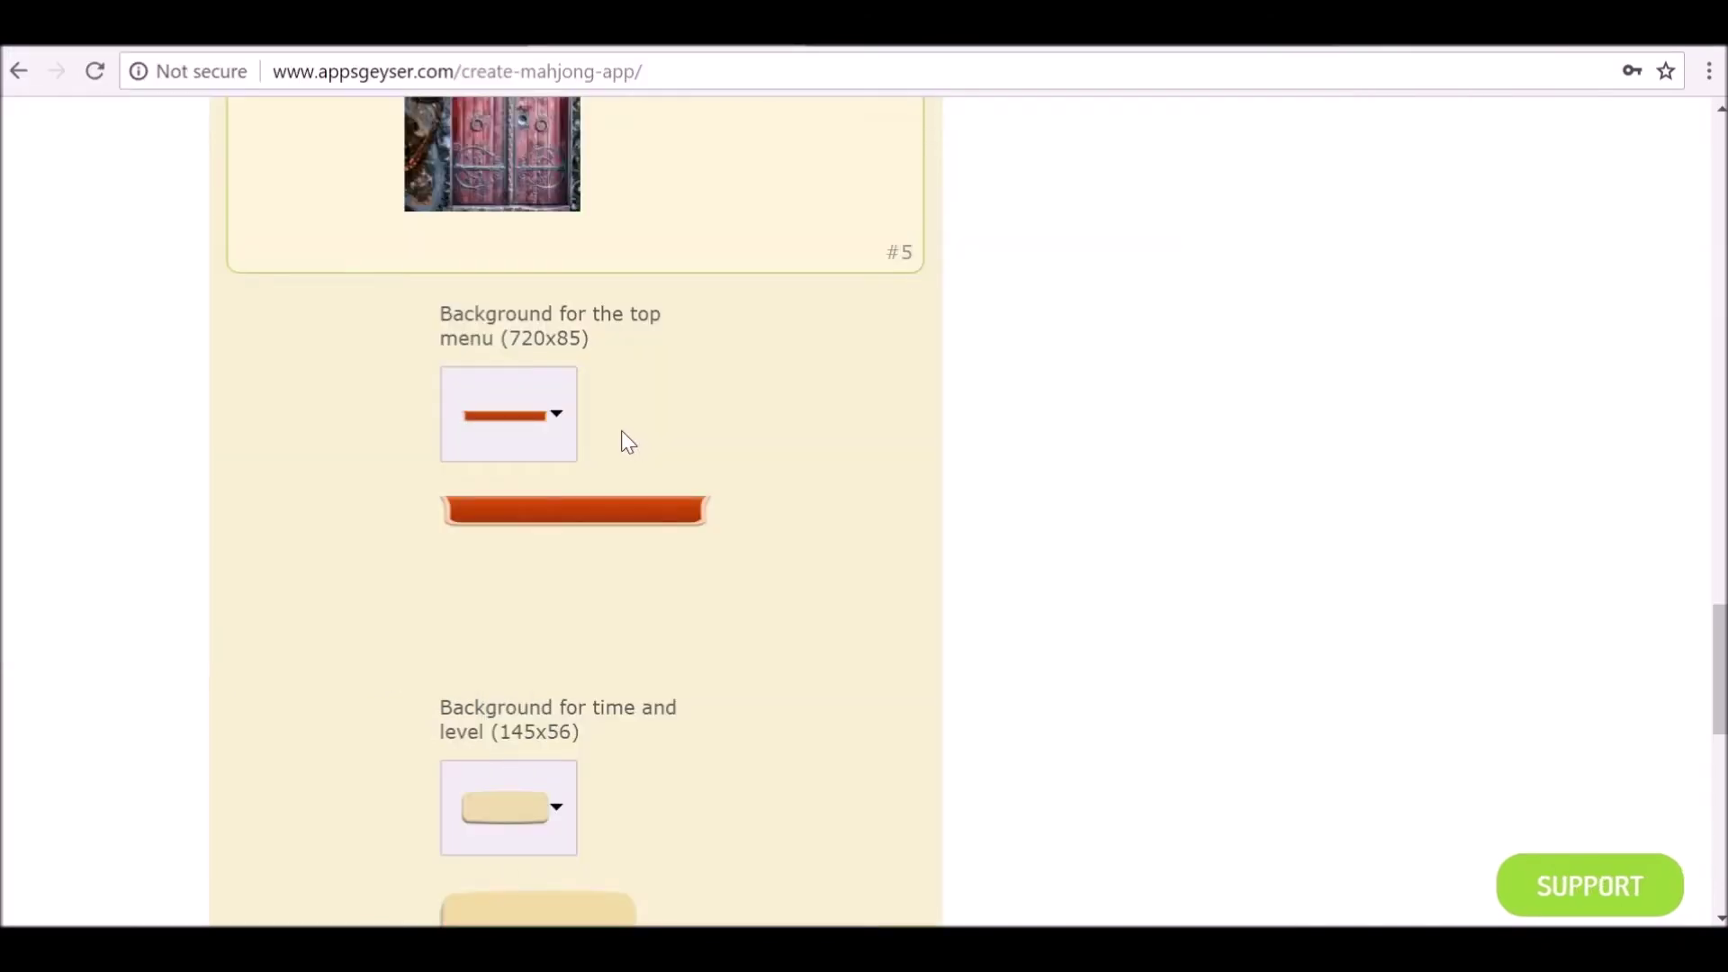
Make both the top menu and time/level backgrounds blue.
left_click(562, 415)
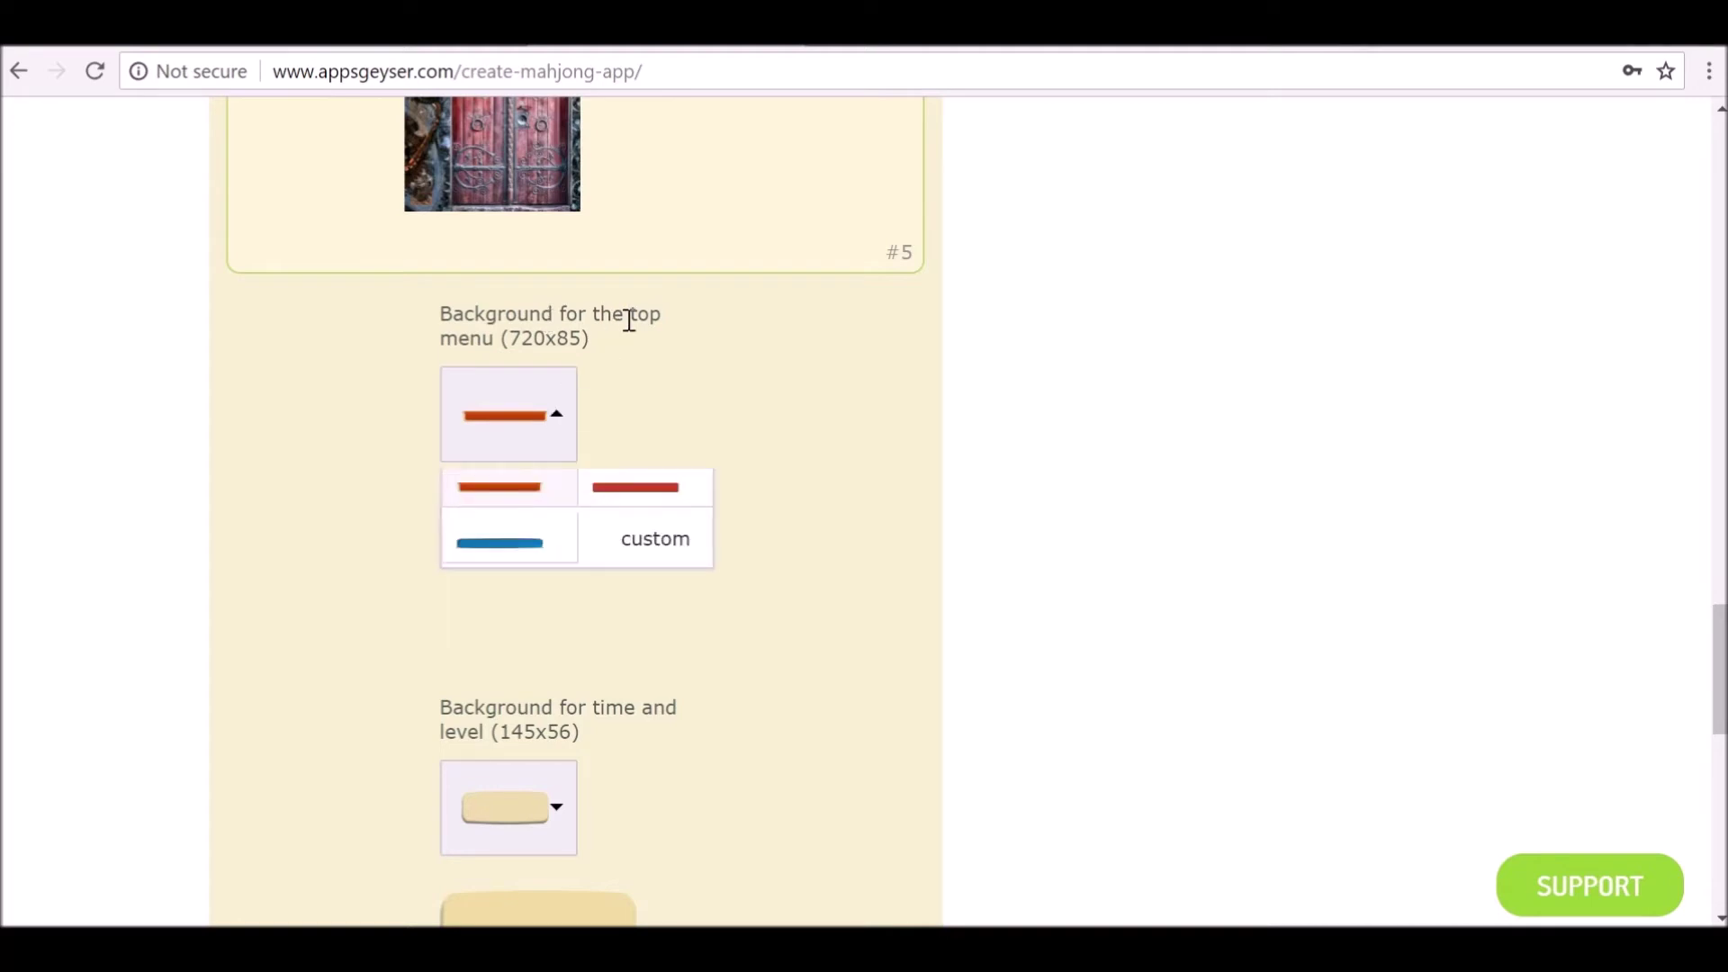
left_click(511, 540)
scroll(540, 513, "down", 2)
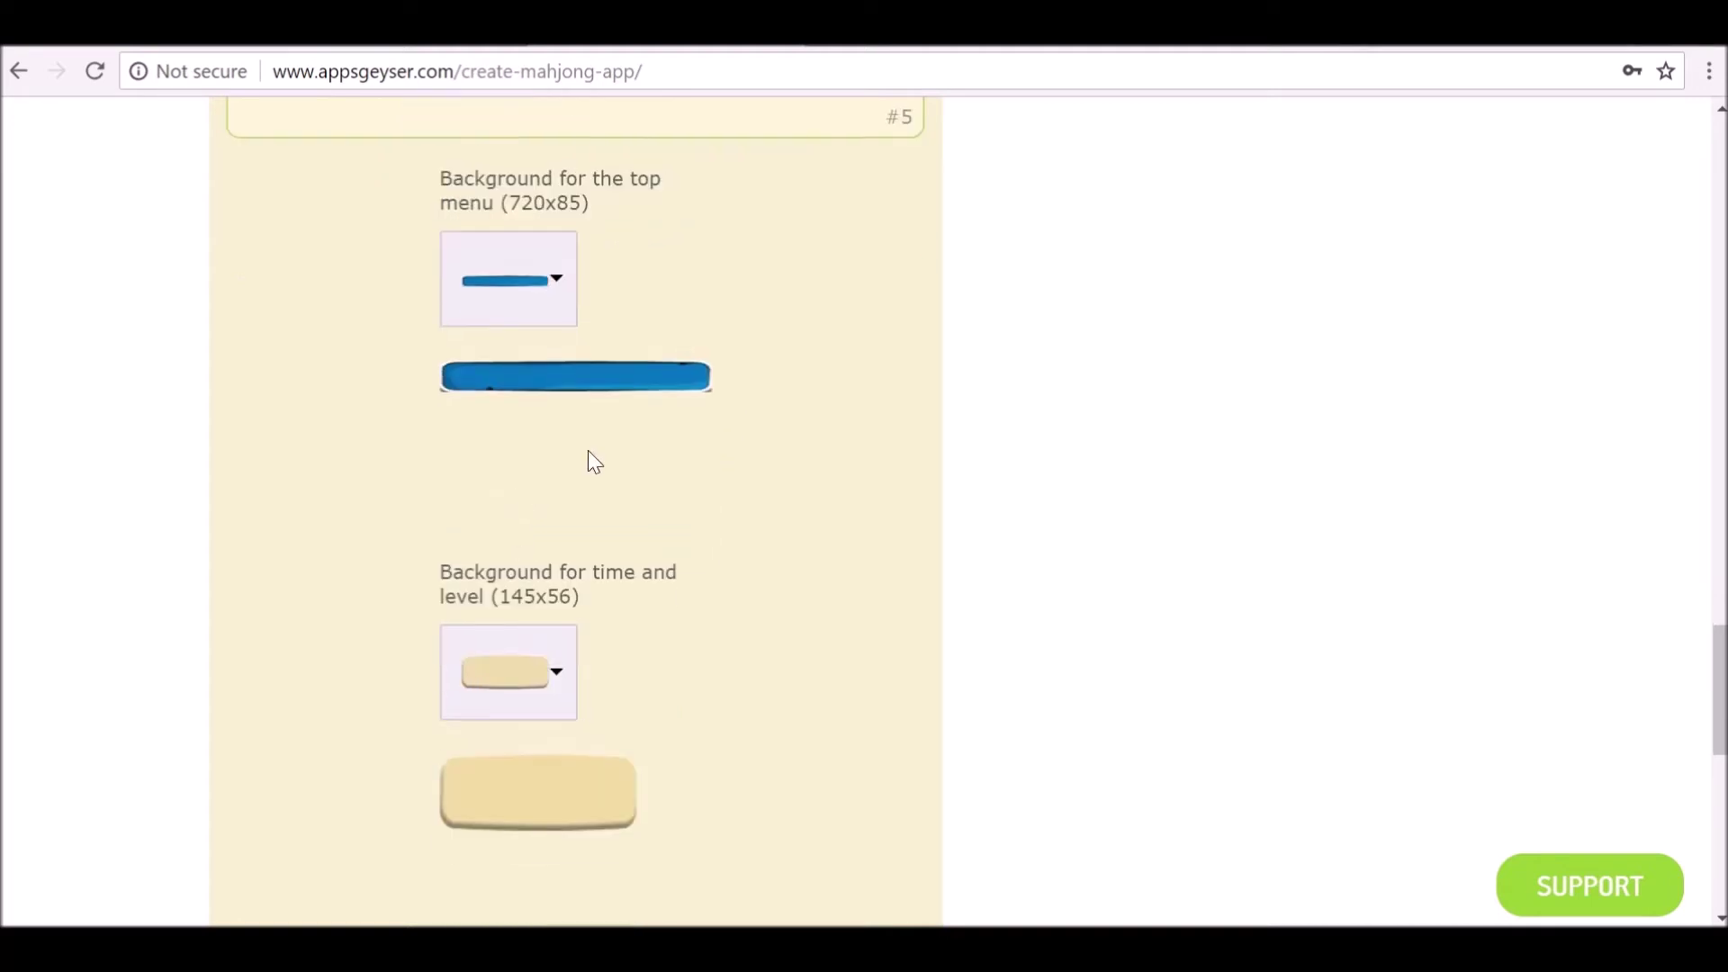
left_click(551, 305)
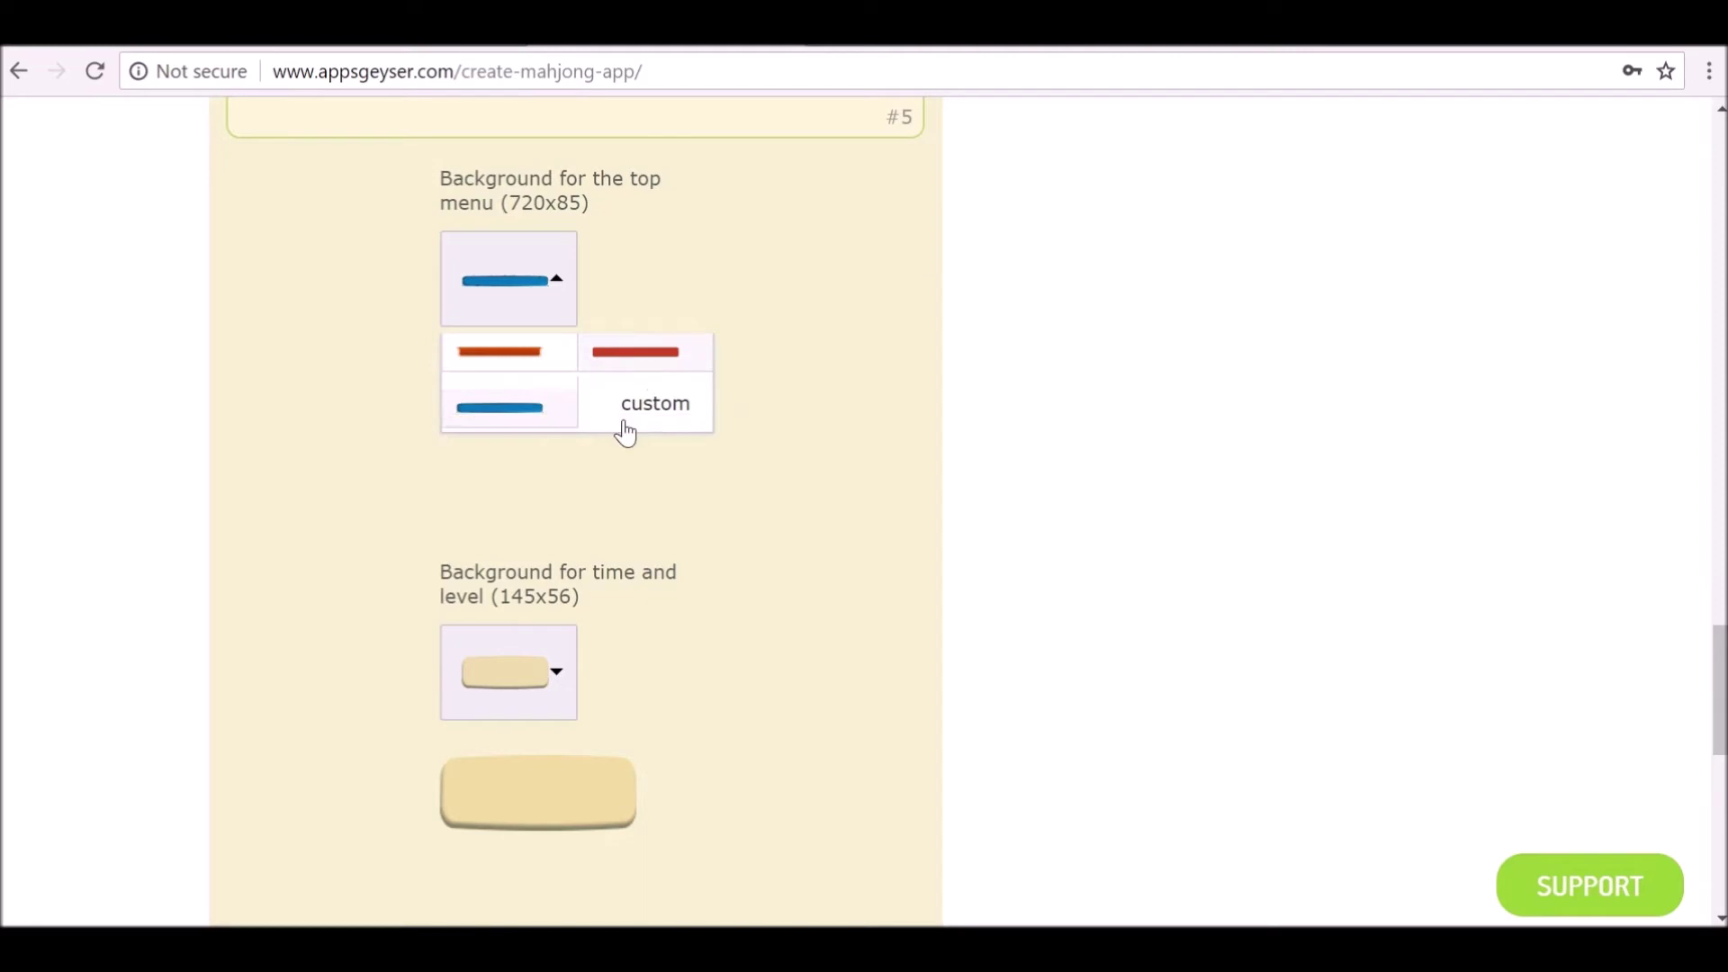
scroll(594, 610, "down", 3)
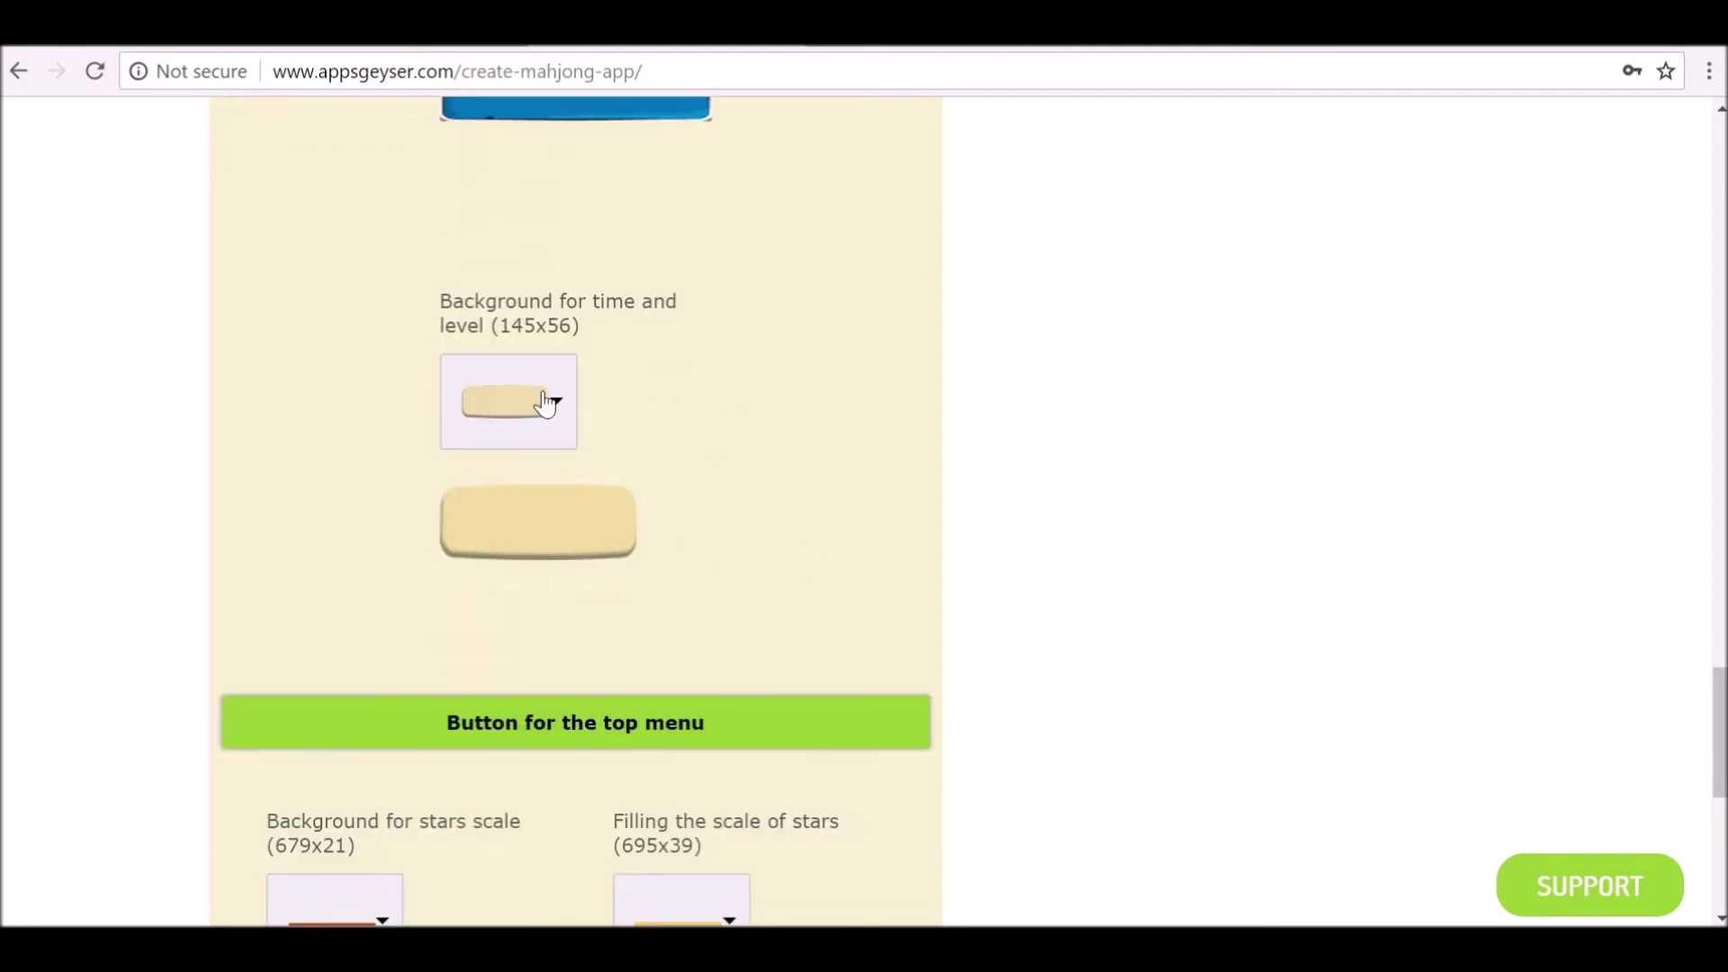
left_click(553, 400)
left_click(520, 560)
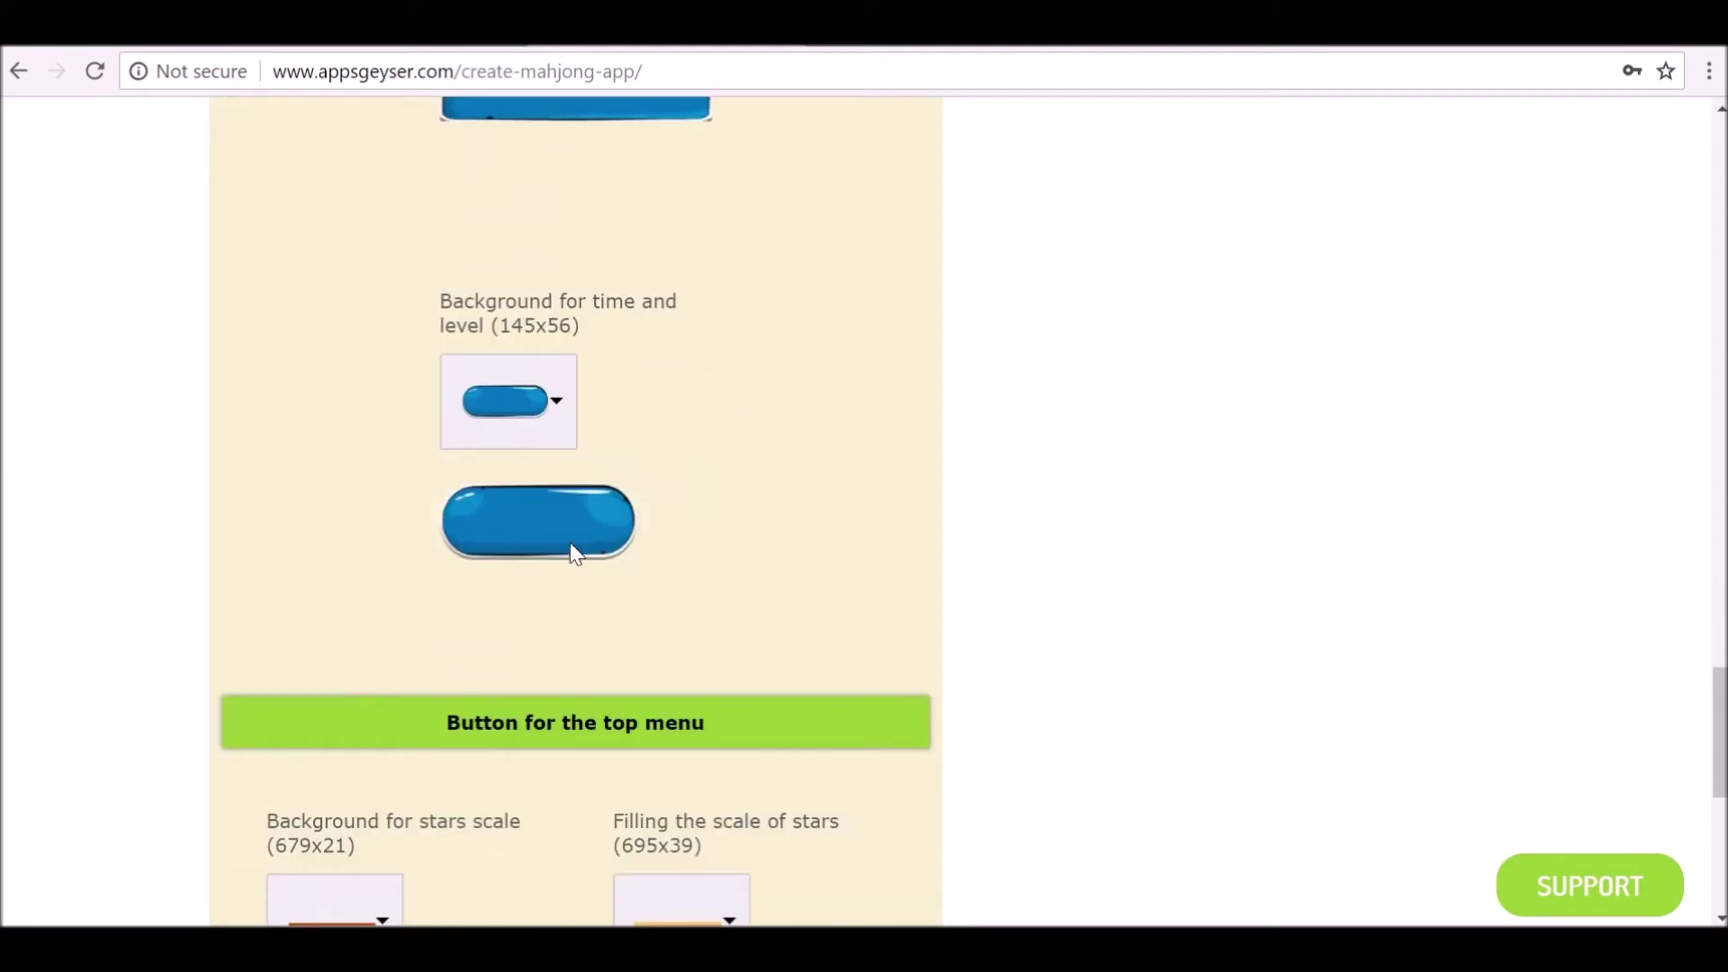
Give the stars scale a red background and advance to Step 4, Add Domino View.
scroll(571, 550, "down", 2)
scroll(574, 547, "down", 3)
left_click(385, 520)
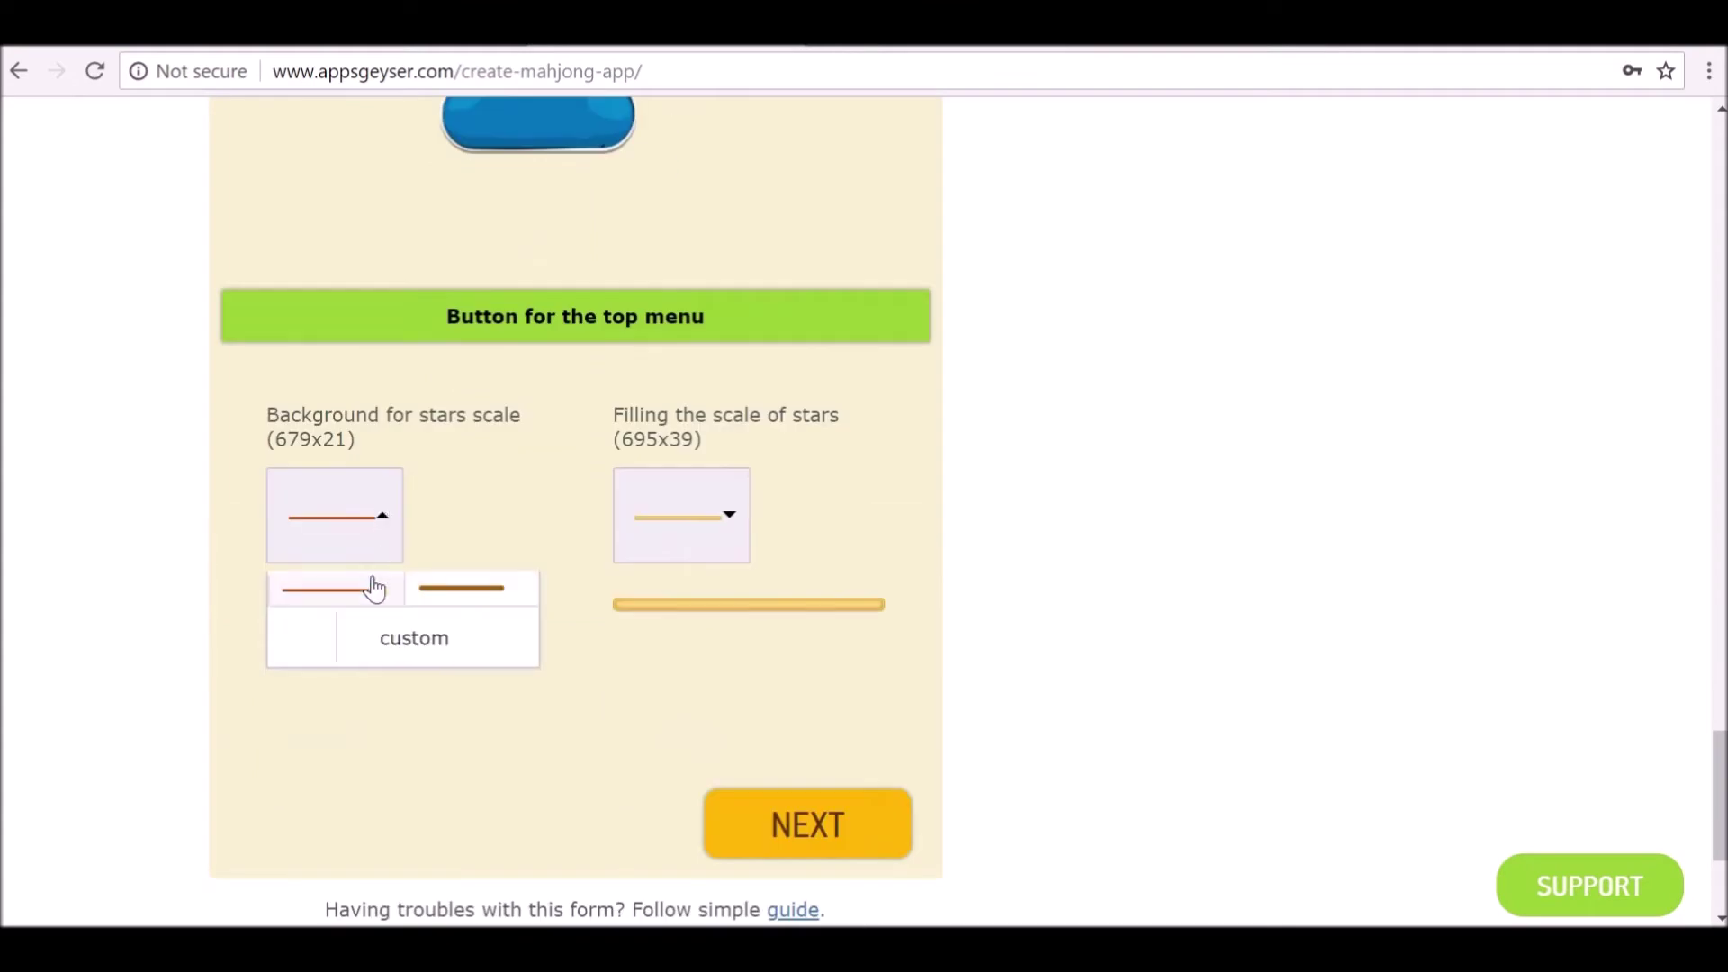
left_click(532, 497)
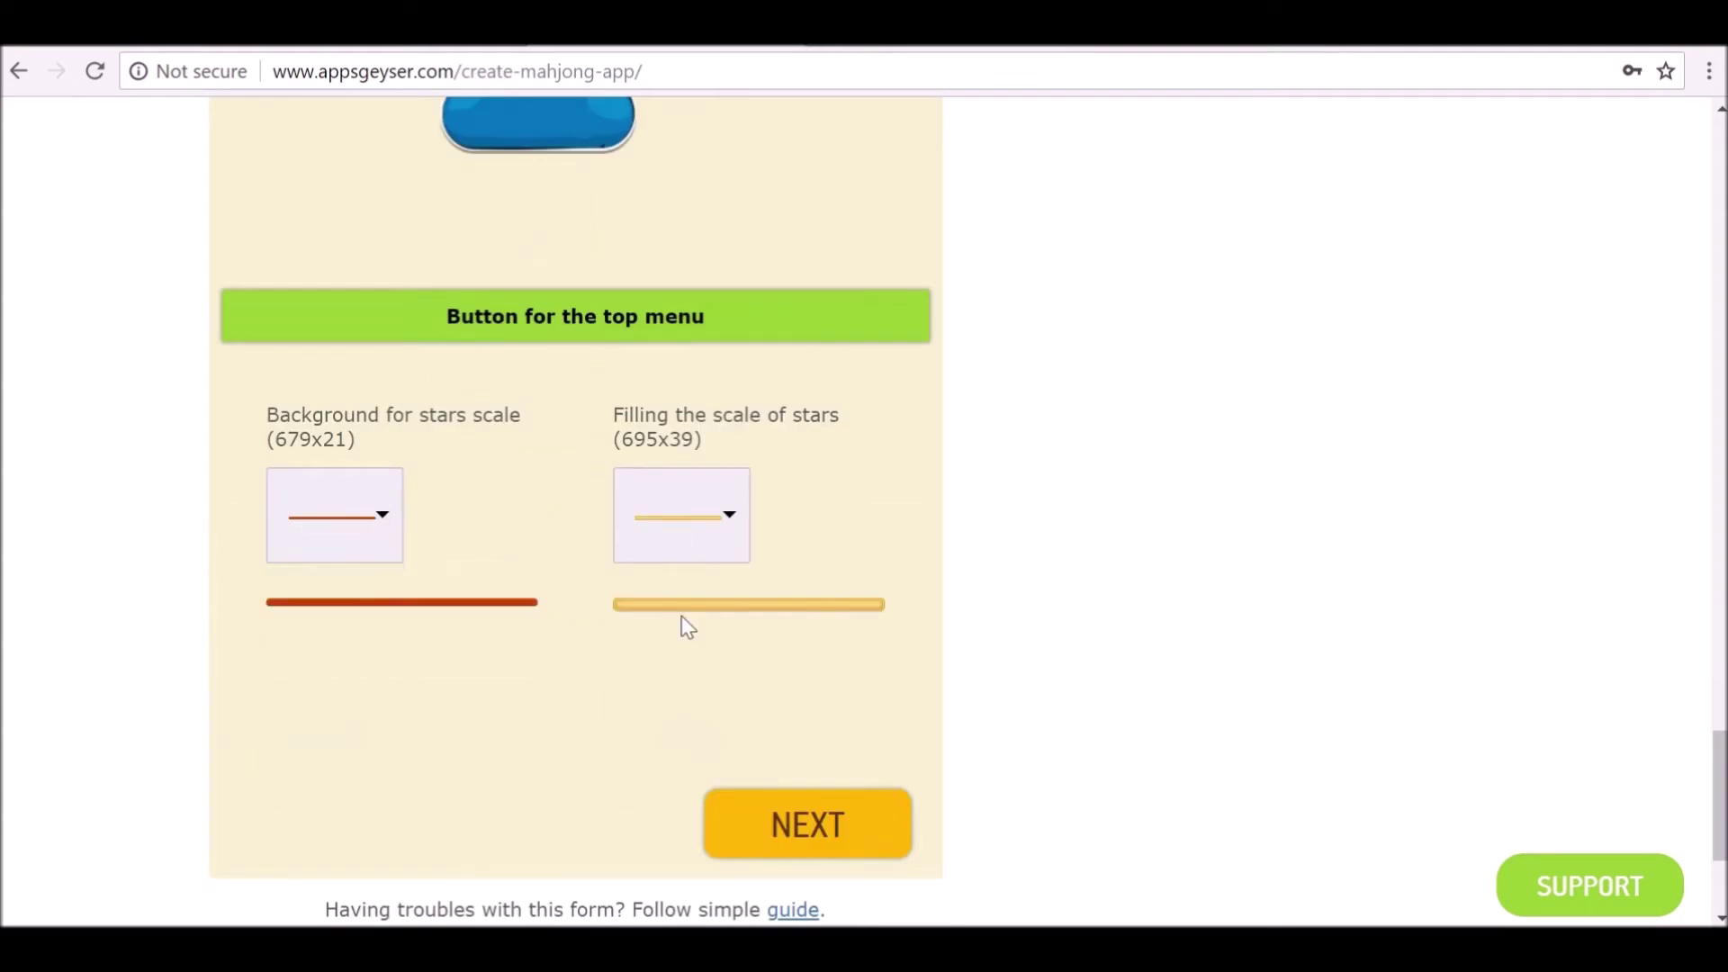
left_click(804, 816)
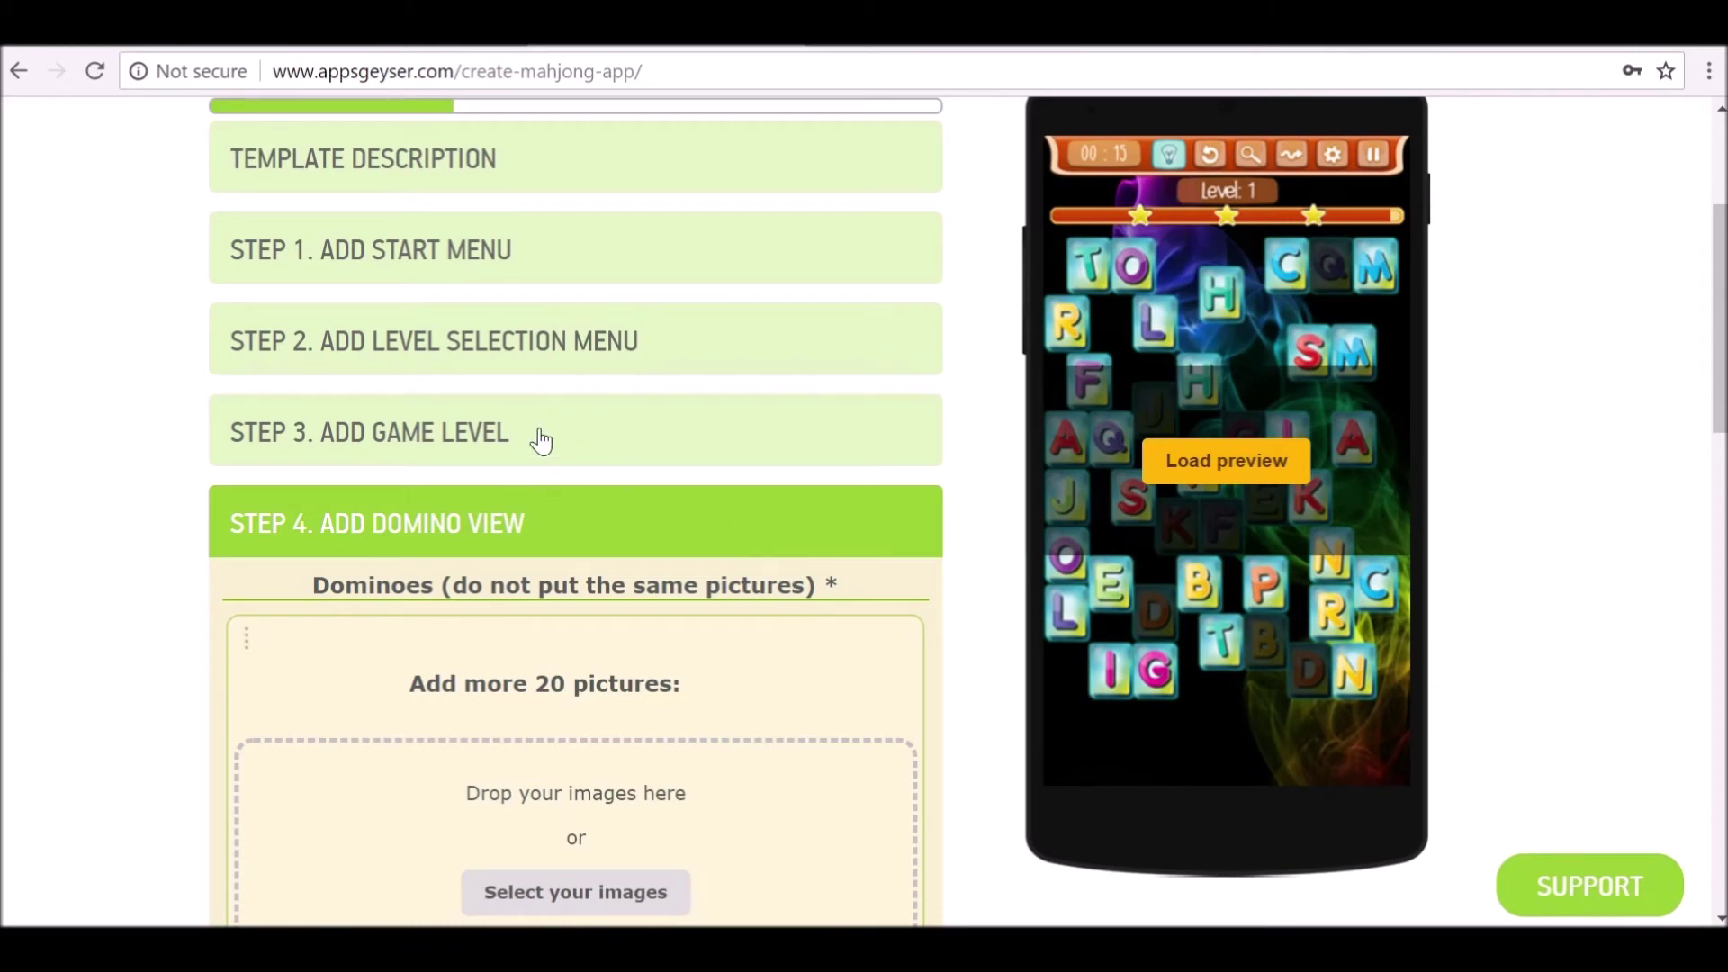
Upload the 26 paper letter images A–Z (0001–0026) from dominos > Paper > a-z into the first set.
scroll(1033, 371, "up", 2)
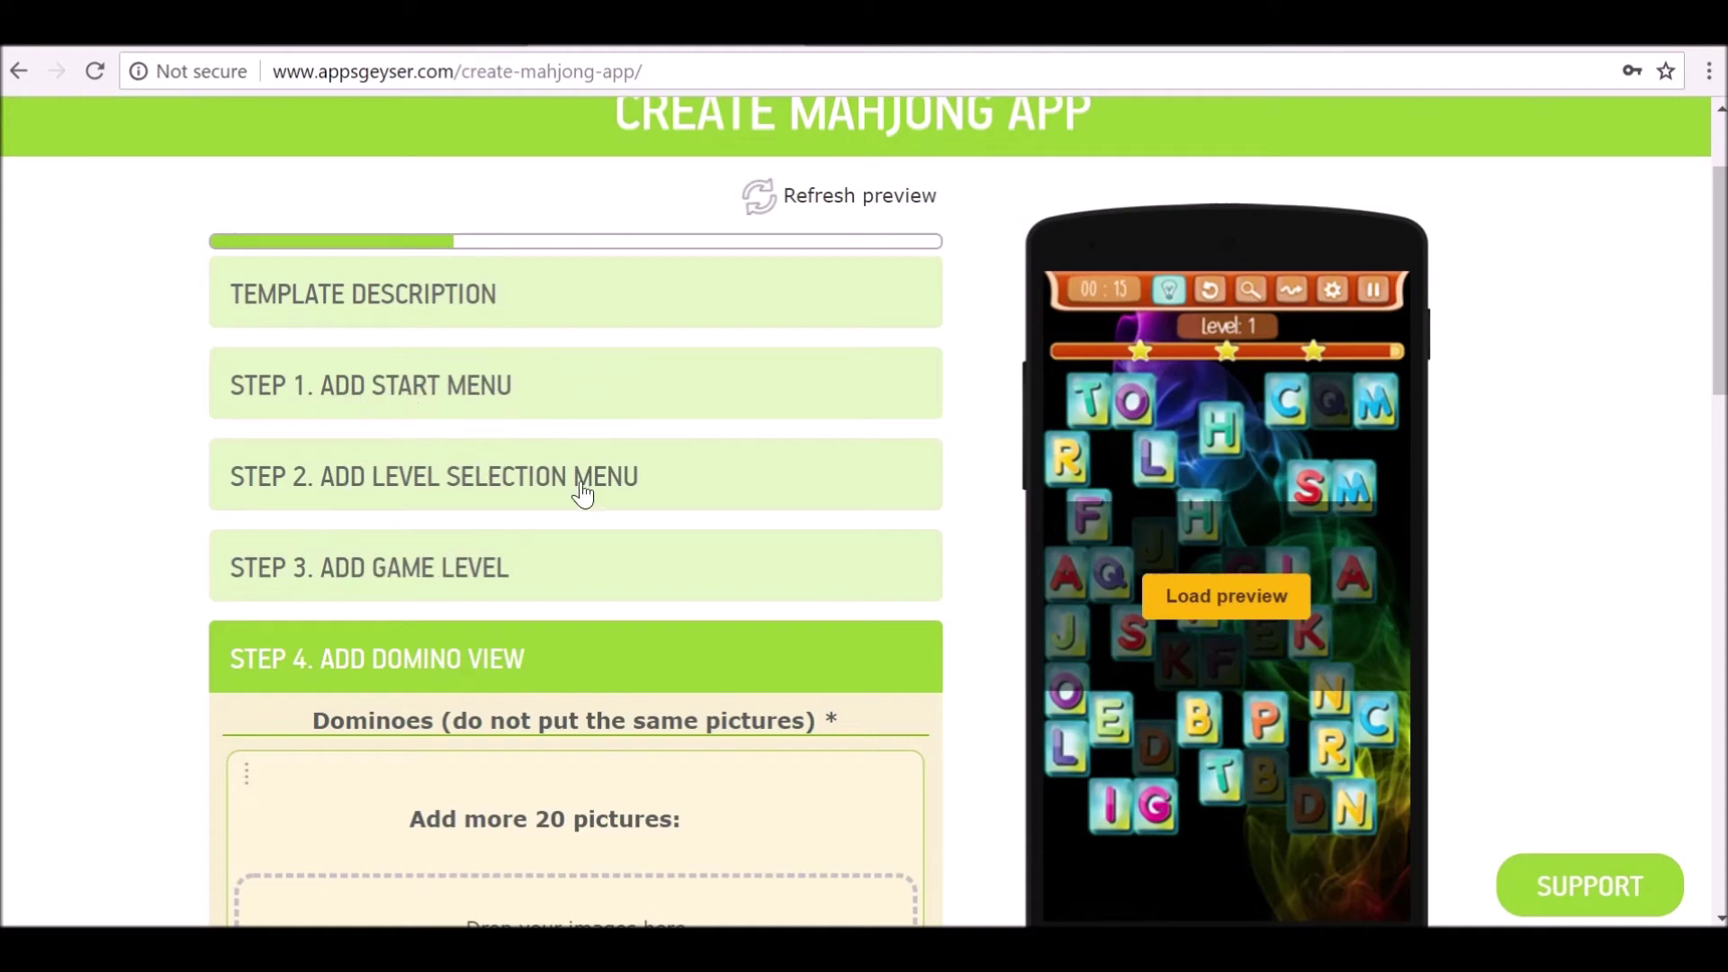
scroll(576, 553, "down", 3)
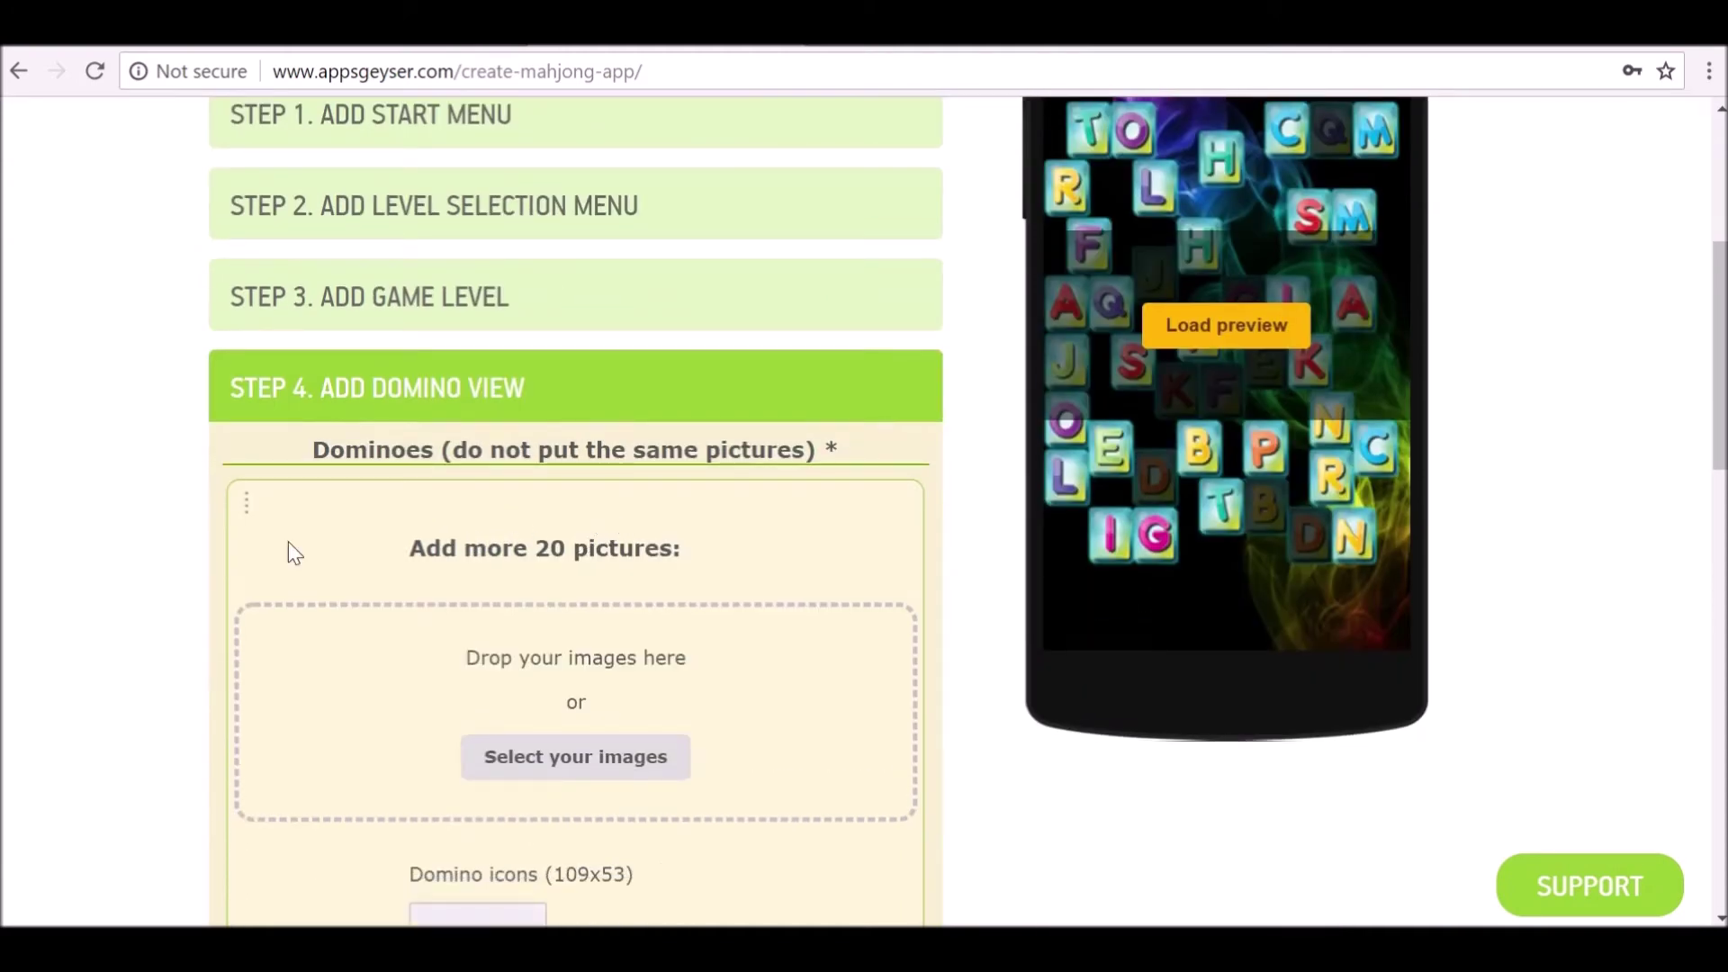
left_click_drag(376, 450, 463, 450)
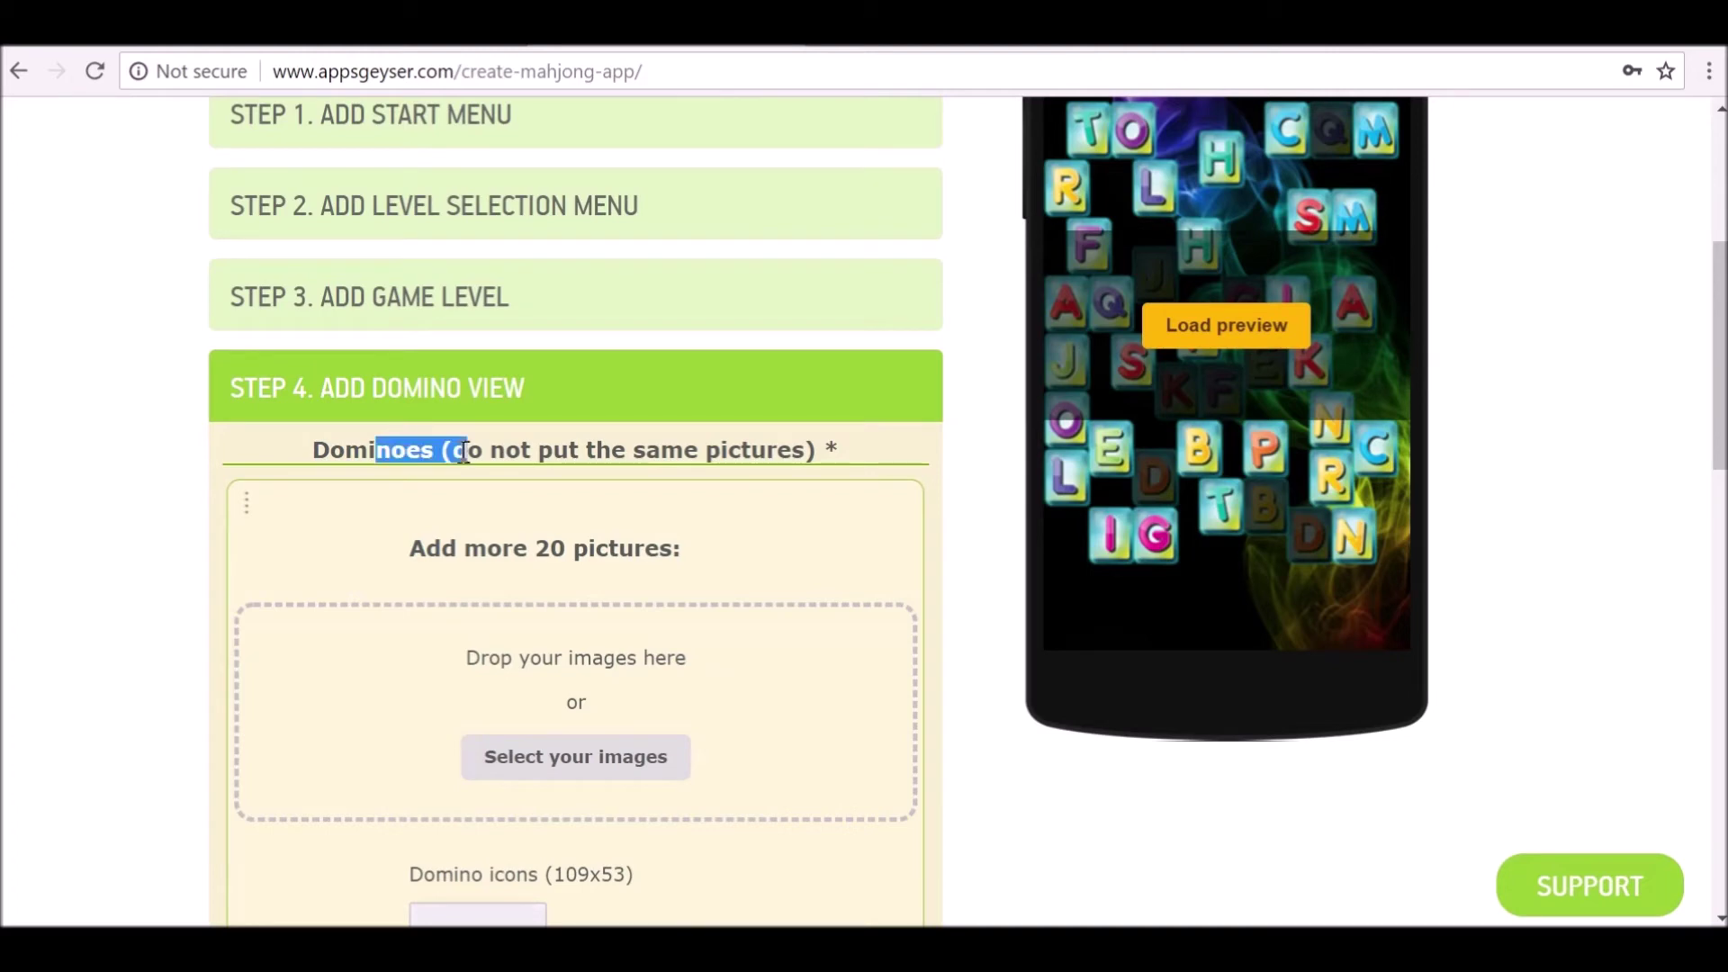
left_click(464, 450)
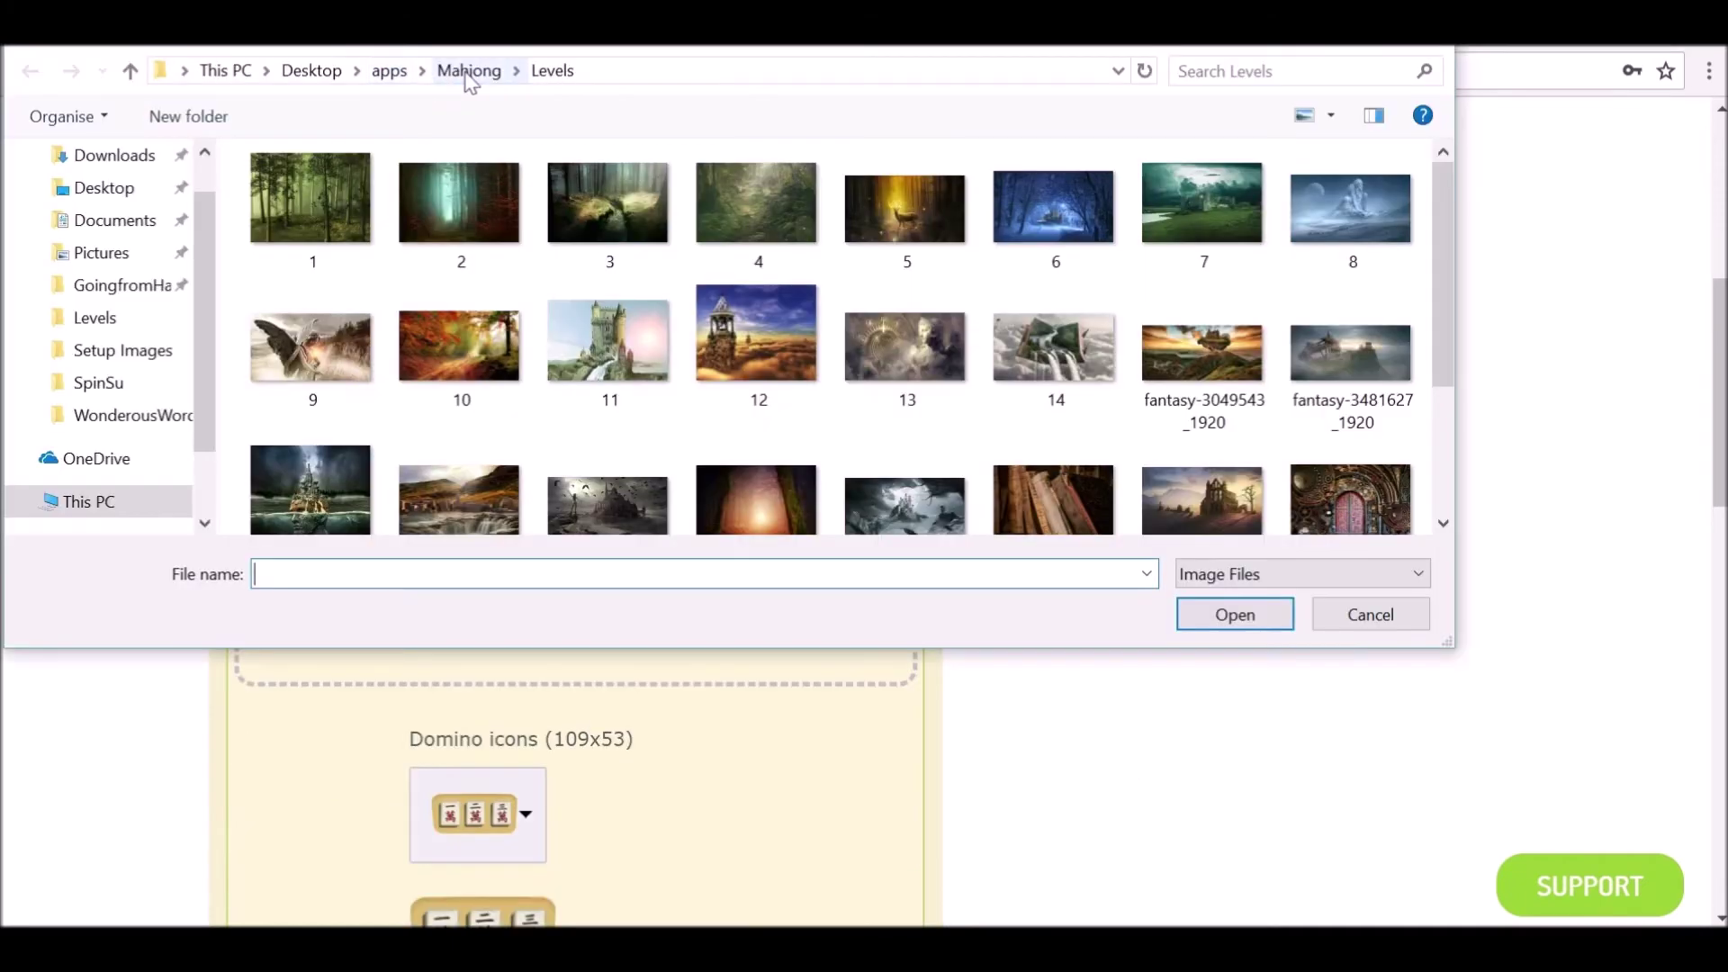
left_click(468, 71)
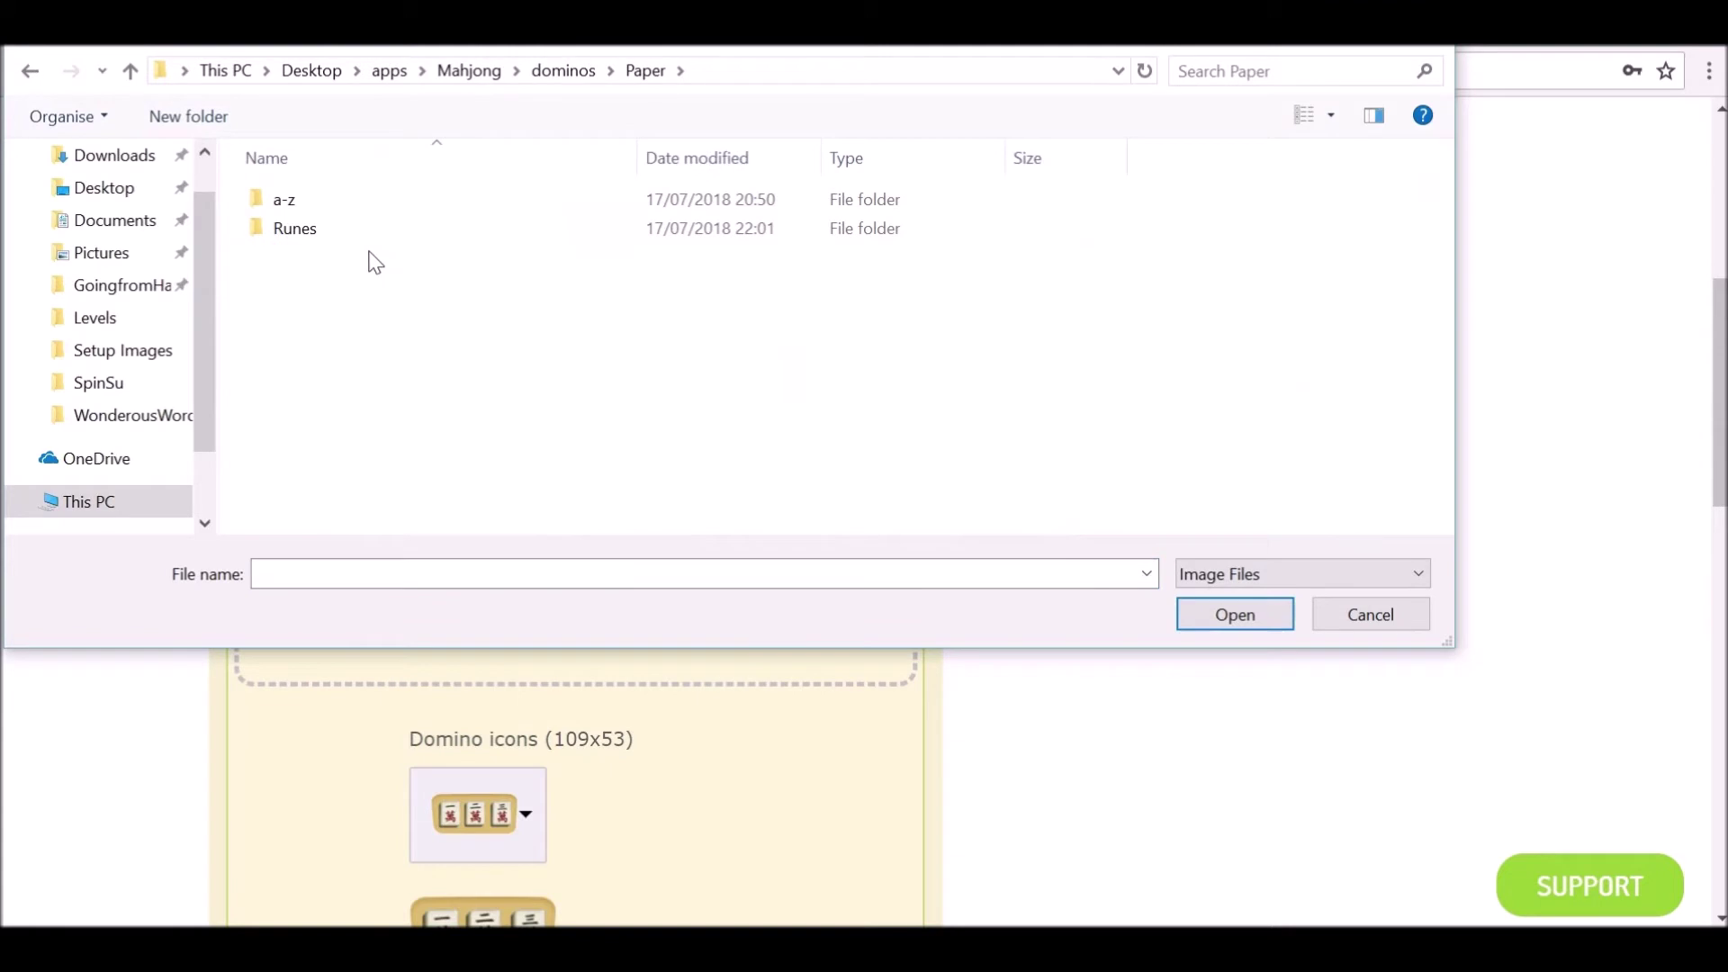
left_click(306, 200)
double_click(306, 197)
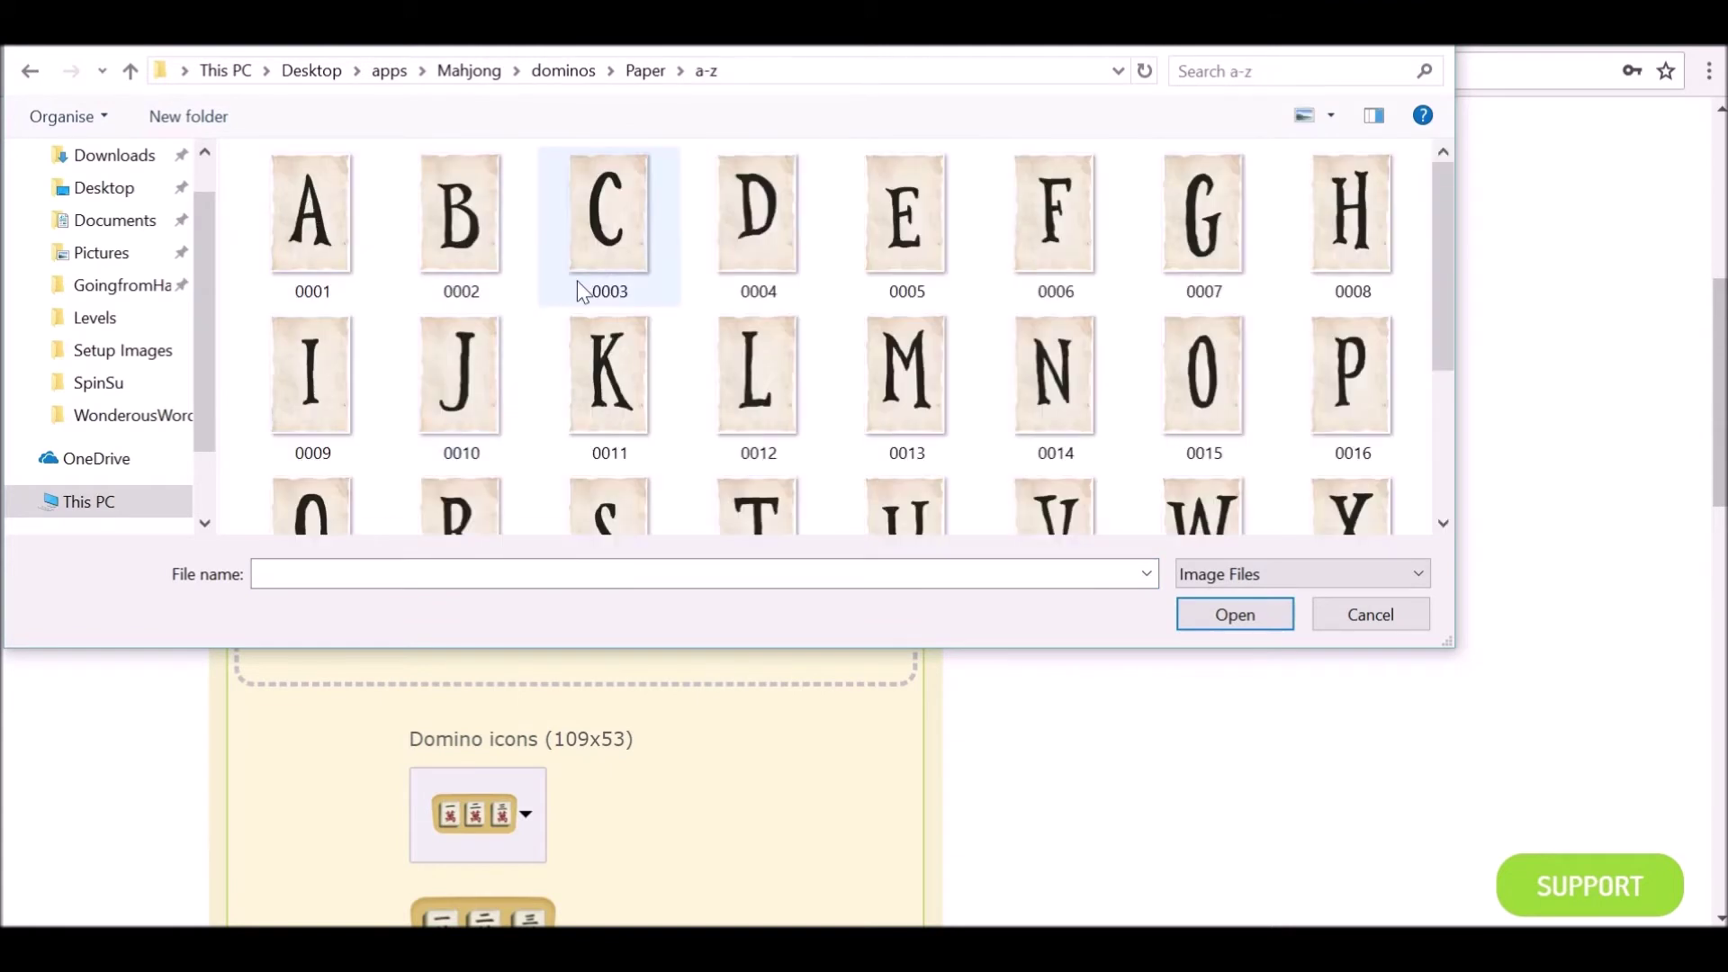
scroll(1148, 268, "down", 1)
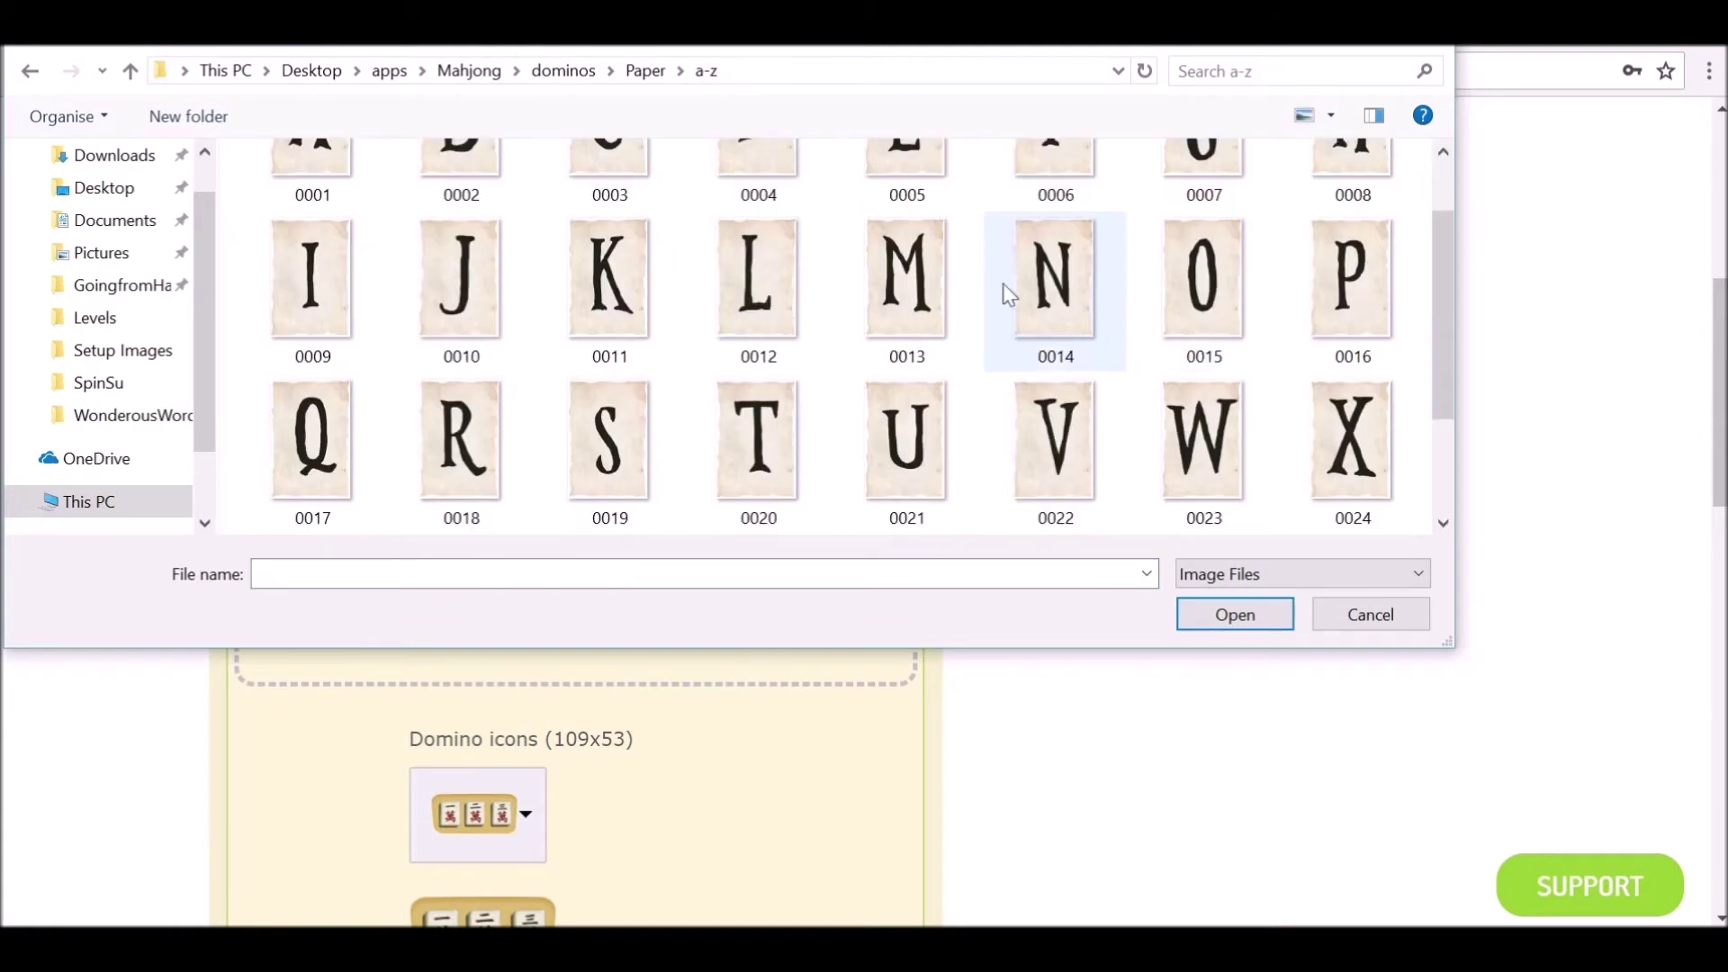
scroll(1023, 266, "up", 1)
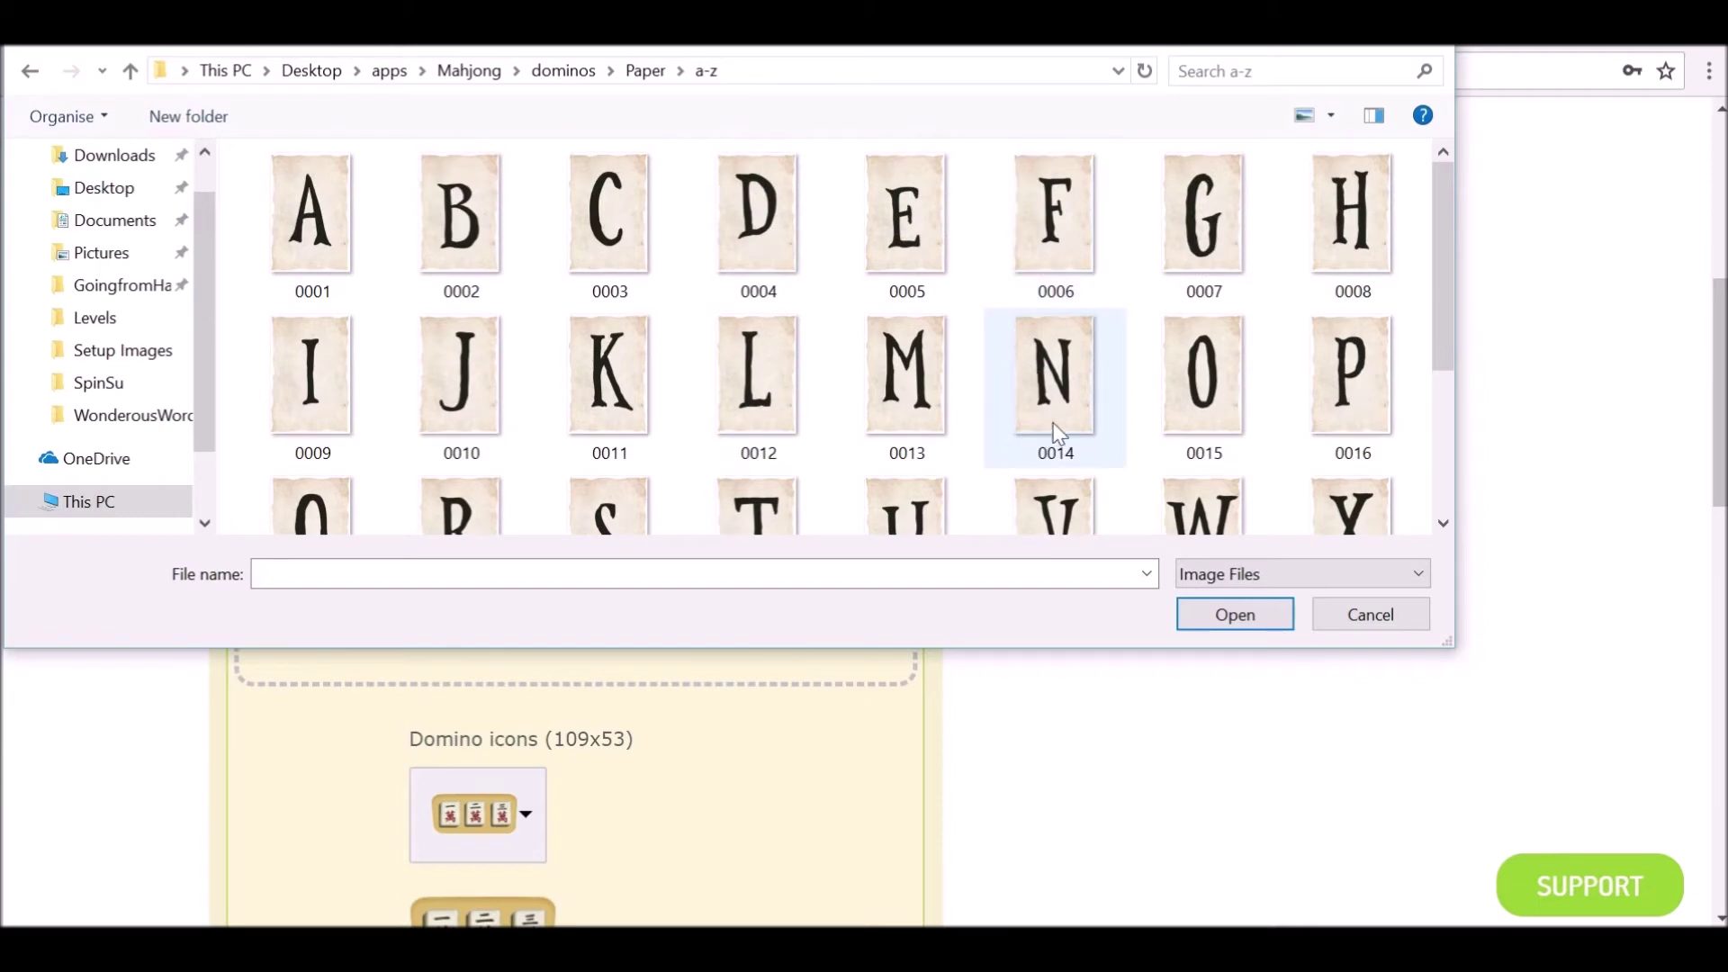
left_click_drag(236, 148, 1353, 542)
left_click(1263, 614)
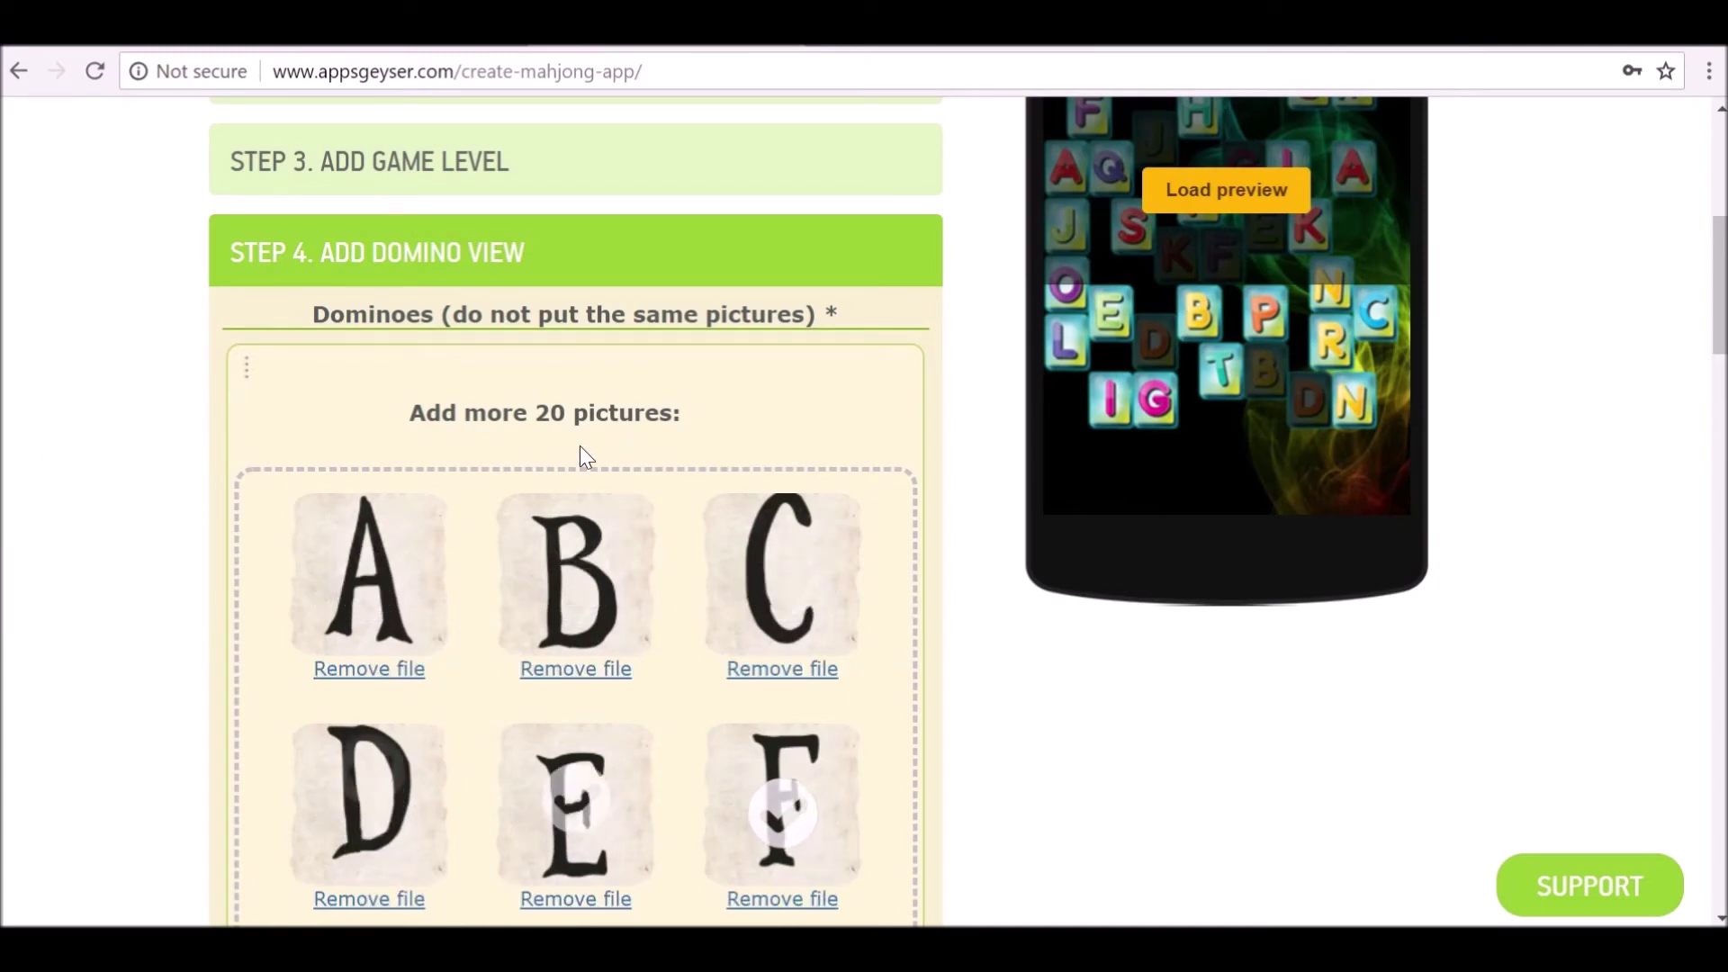
Set the first set's domino icon to custom and attach the PAPER image.
scroll(594, 432, "down", 4)
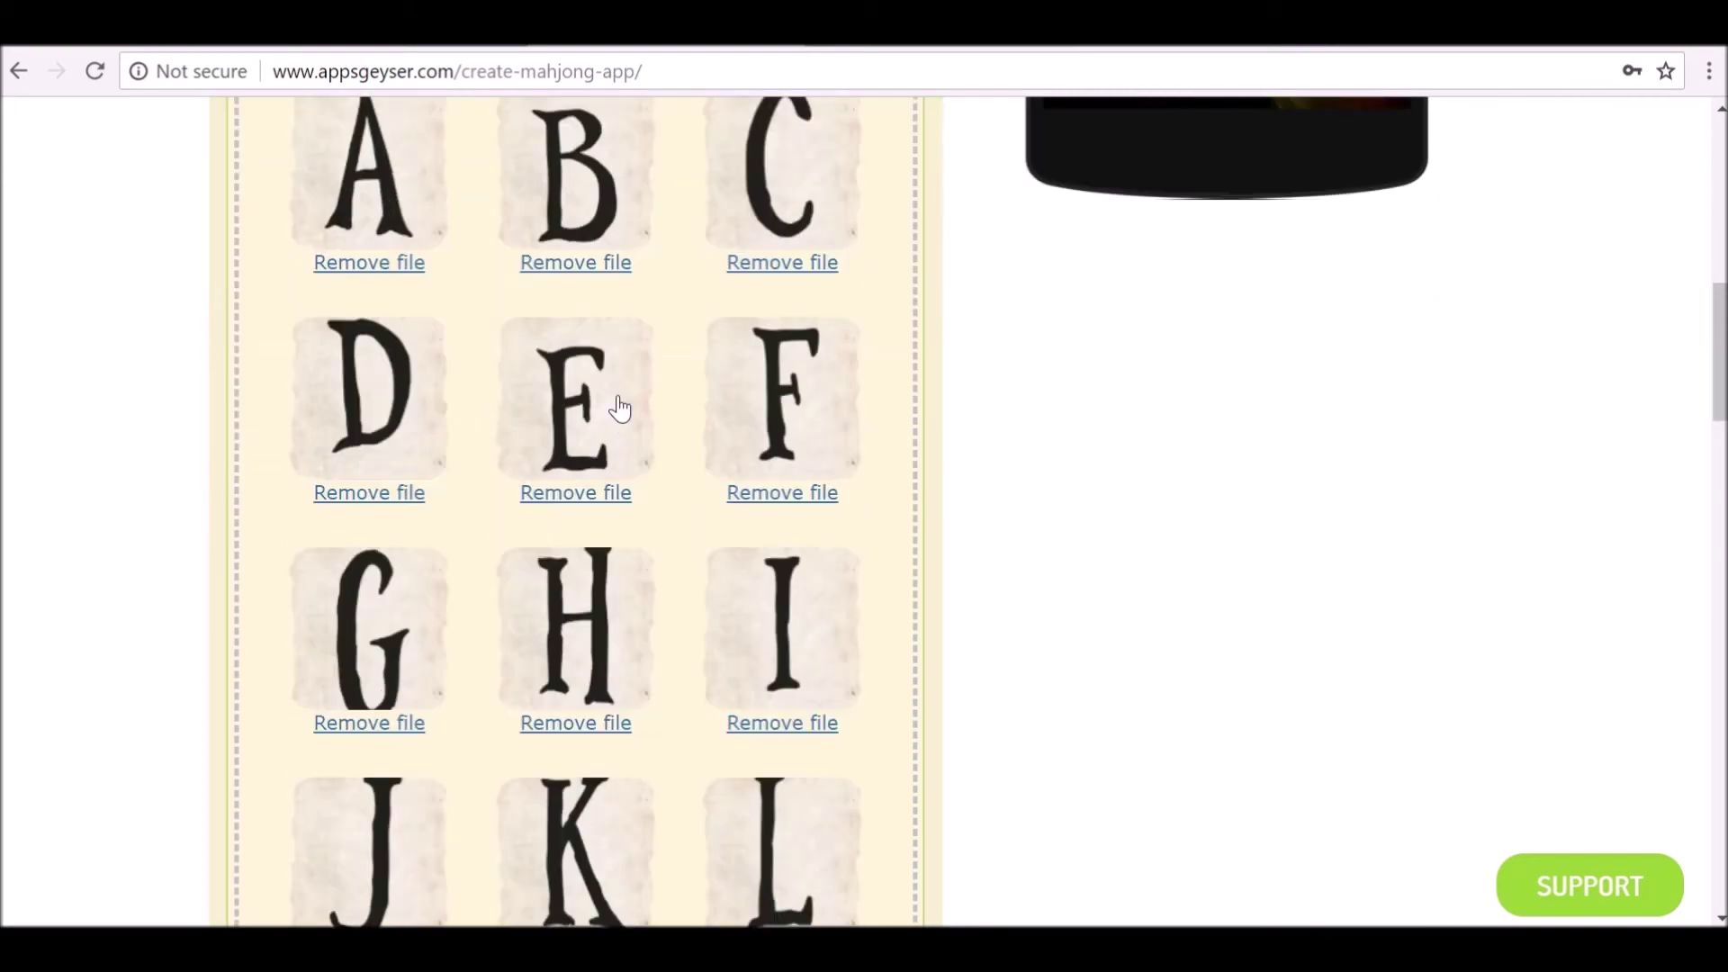
scroll(756, 540, "down", 3)
scroll(879, 536, "down", 15)
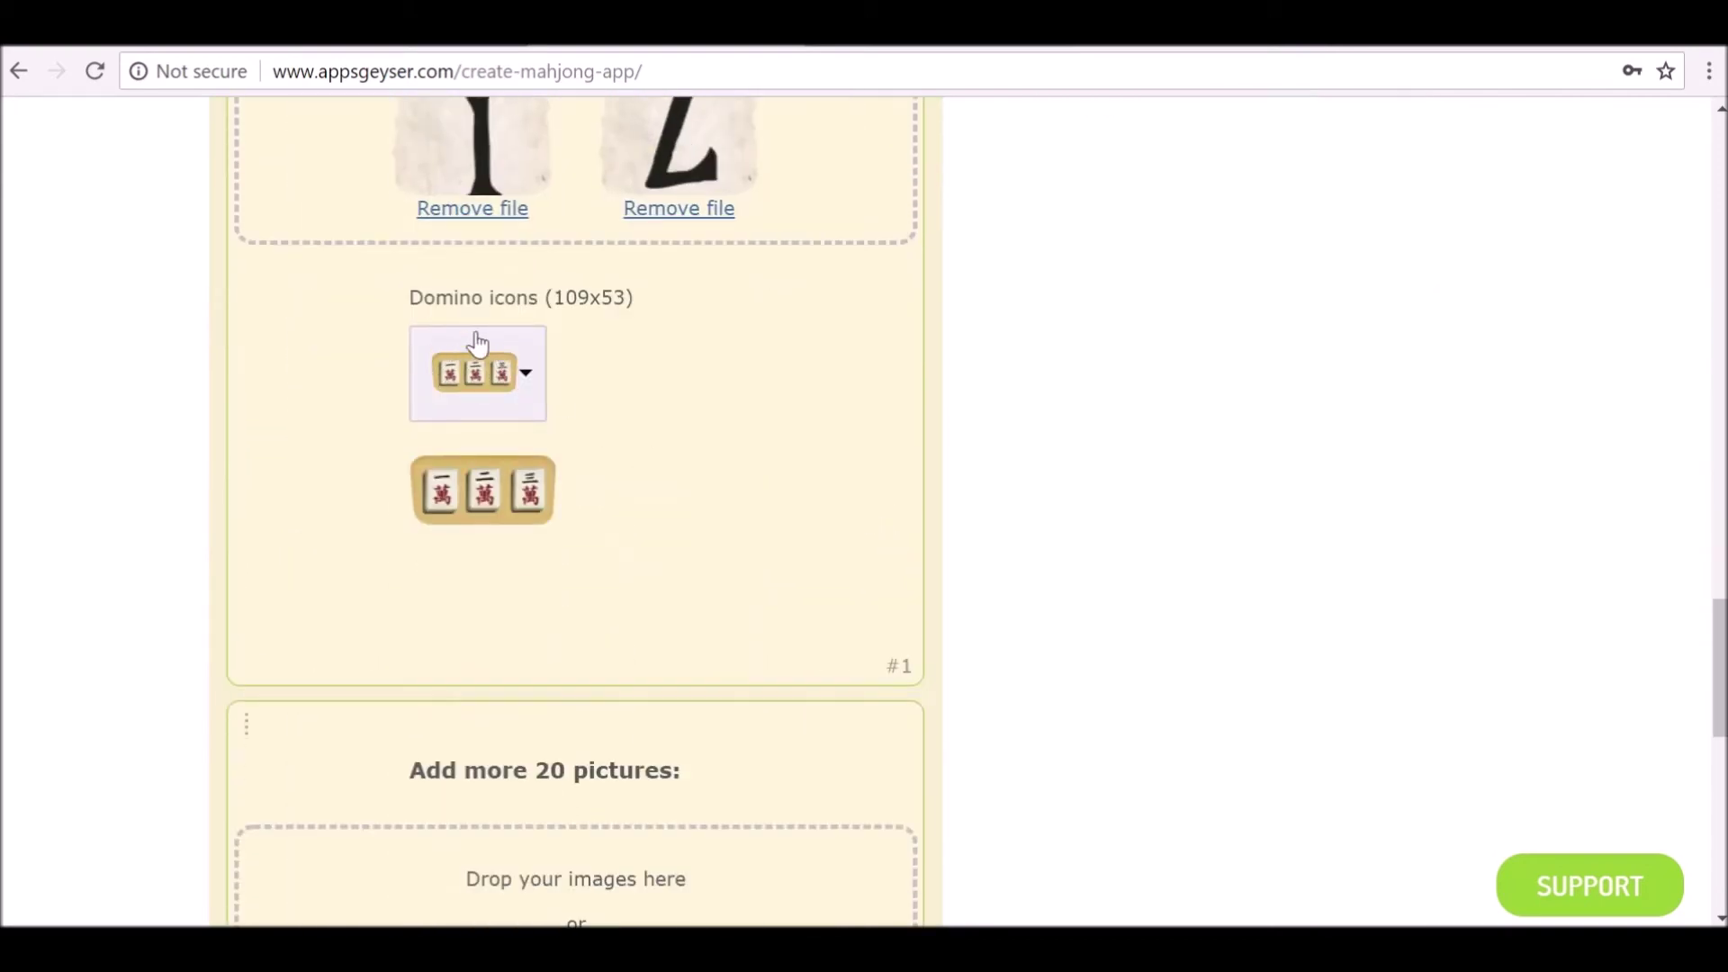
left_click(525, 374)
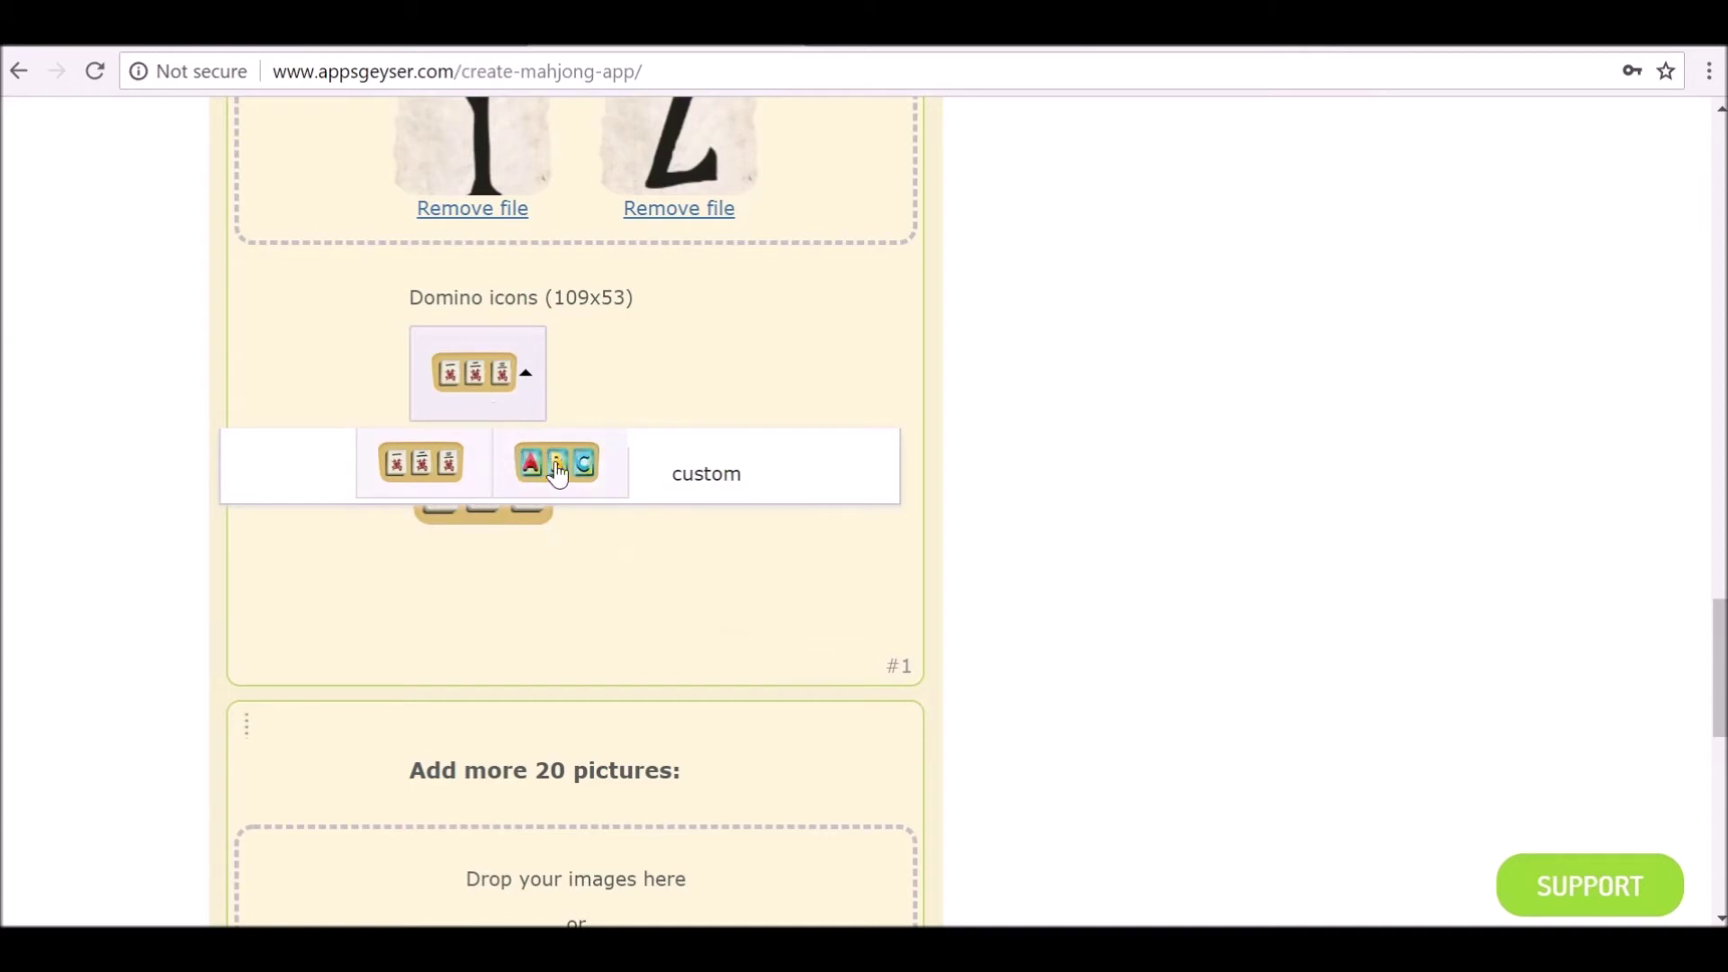
scroll(585, 297, "up", 2)
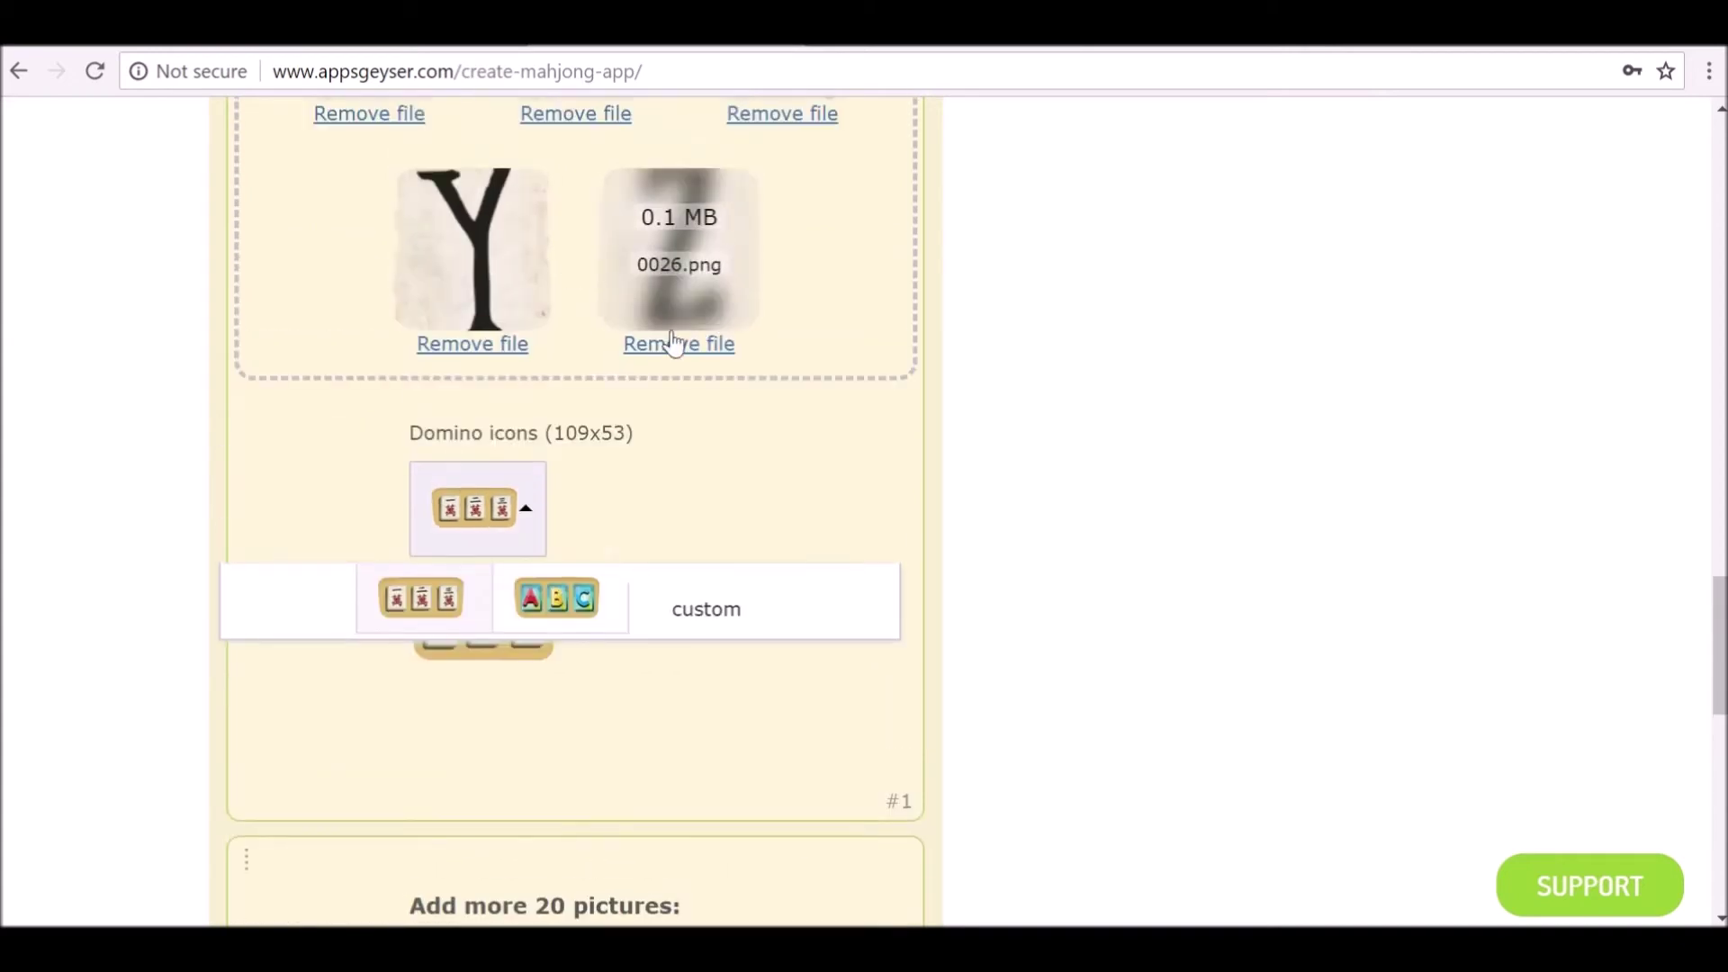
left_click(736, 615)
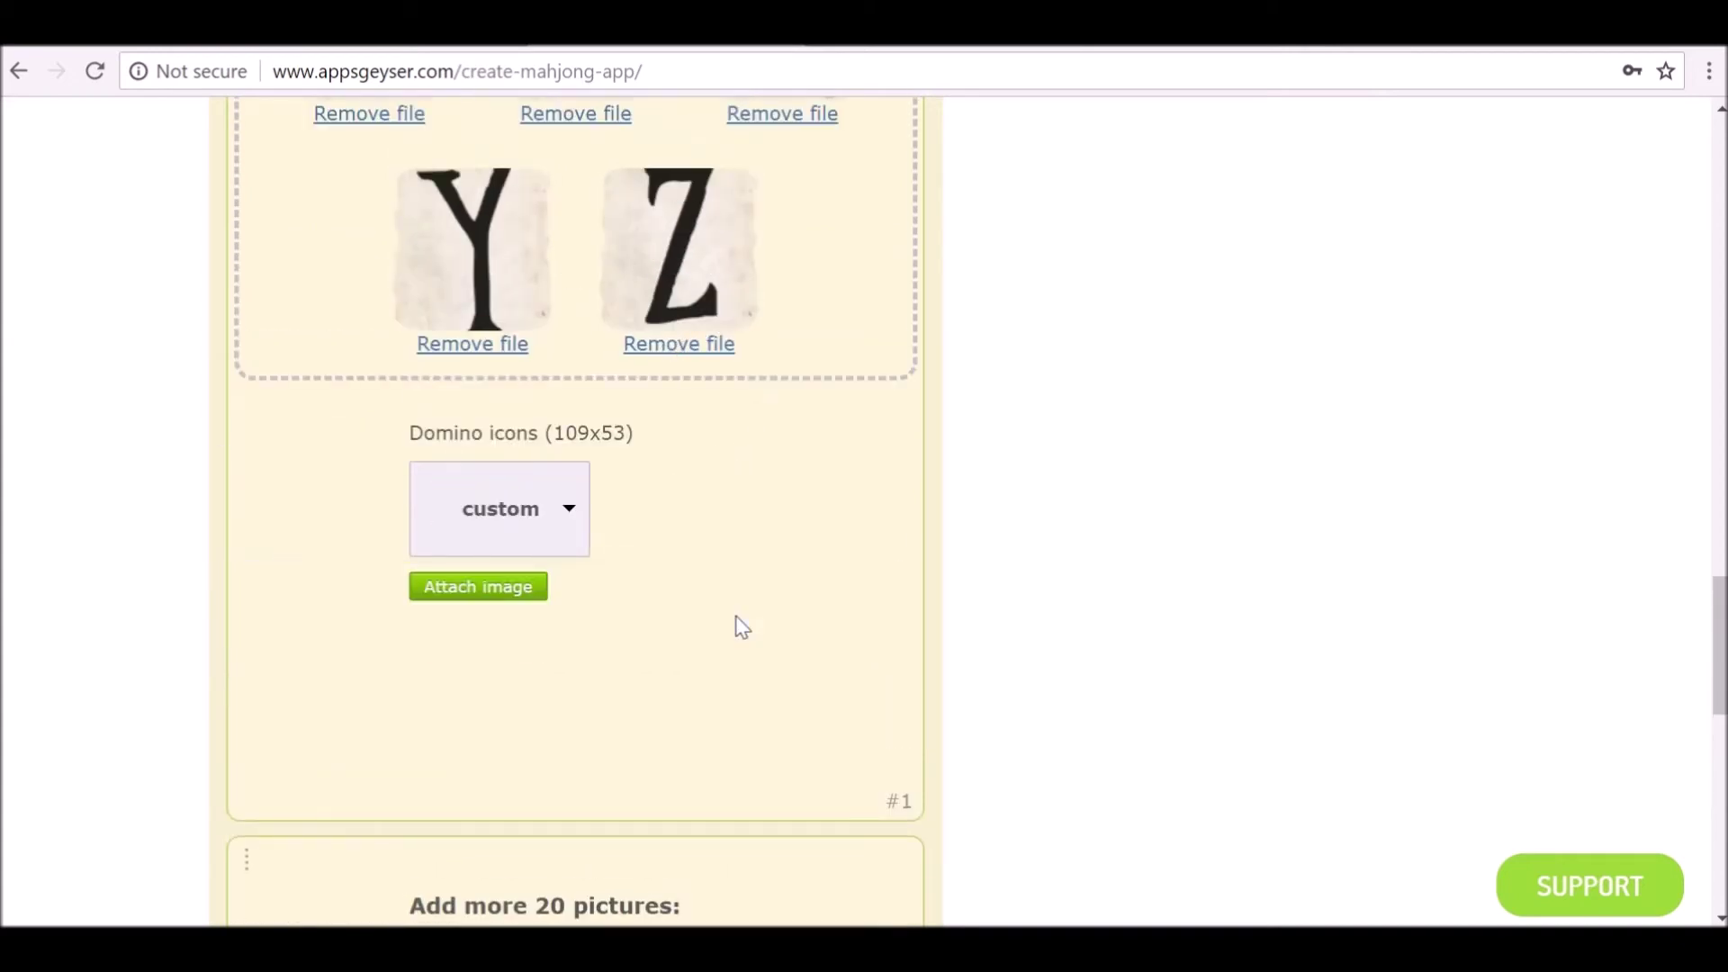
left_click(478, 586)
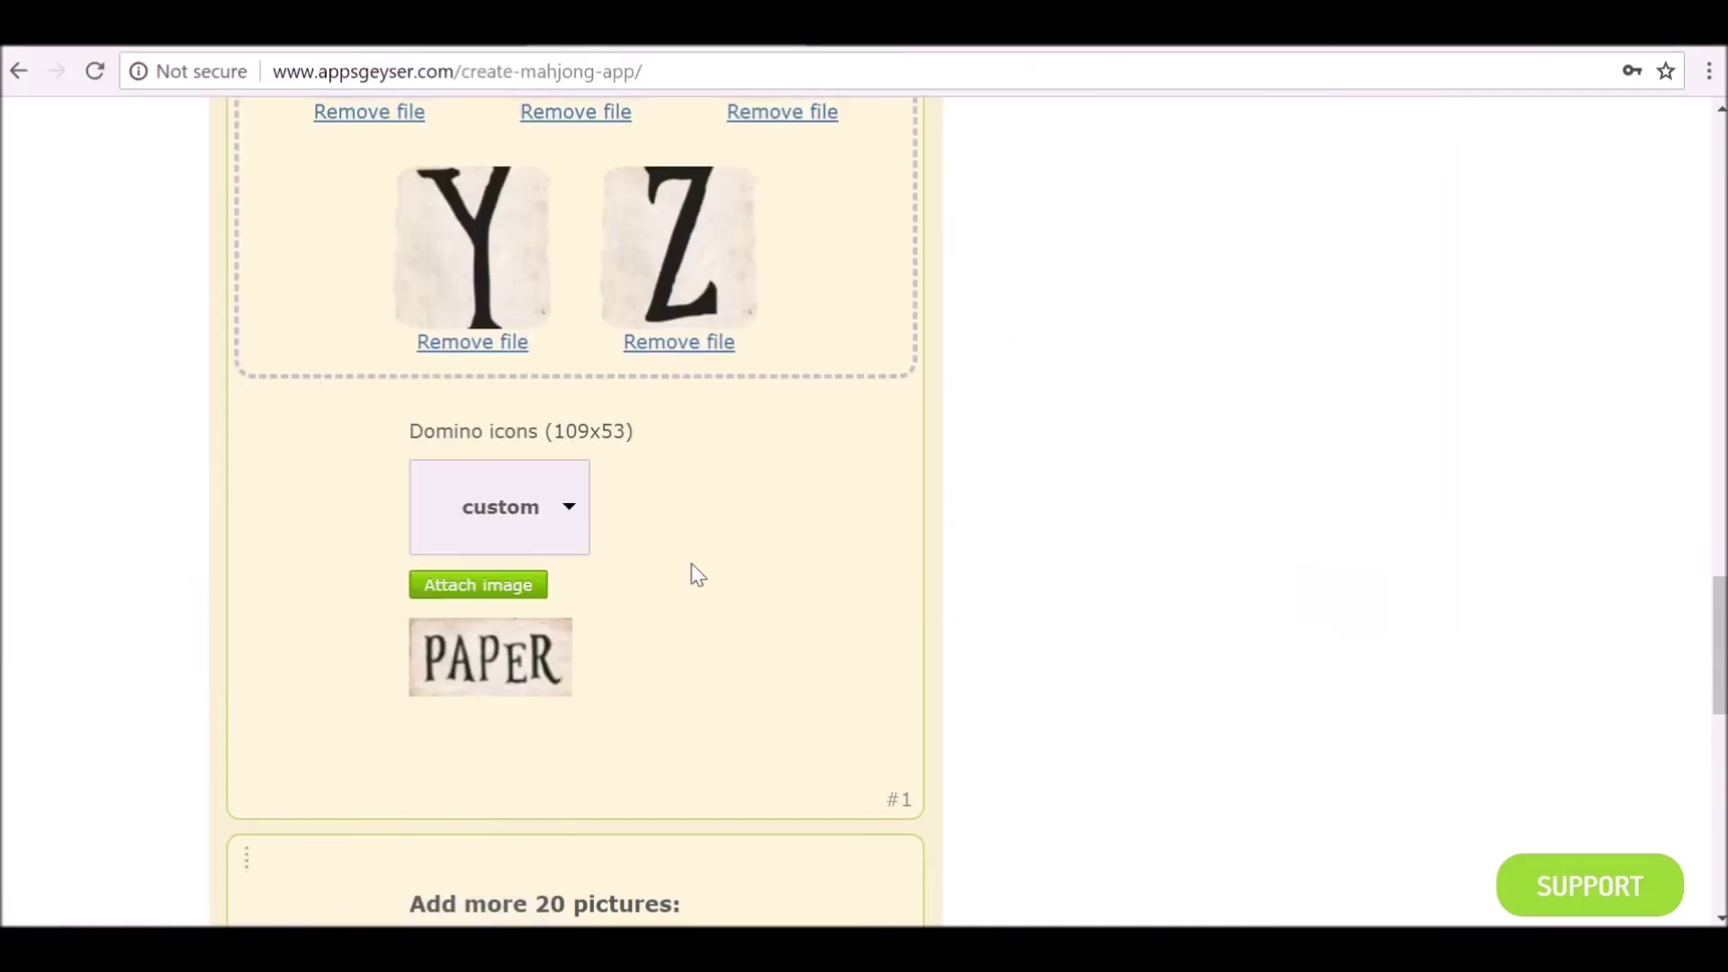
scroll(694, 571, "down", 5)
scroll(609, 382, "down", 3)
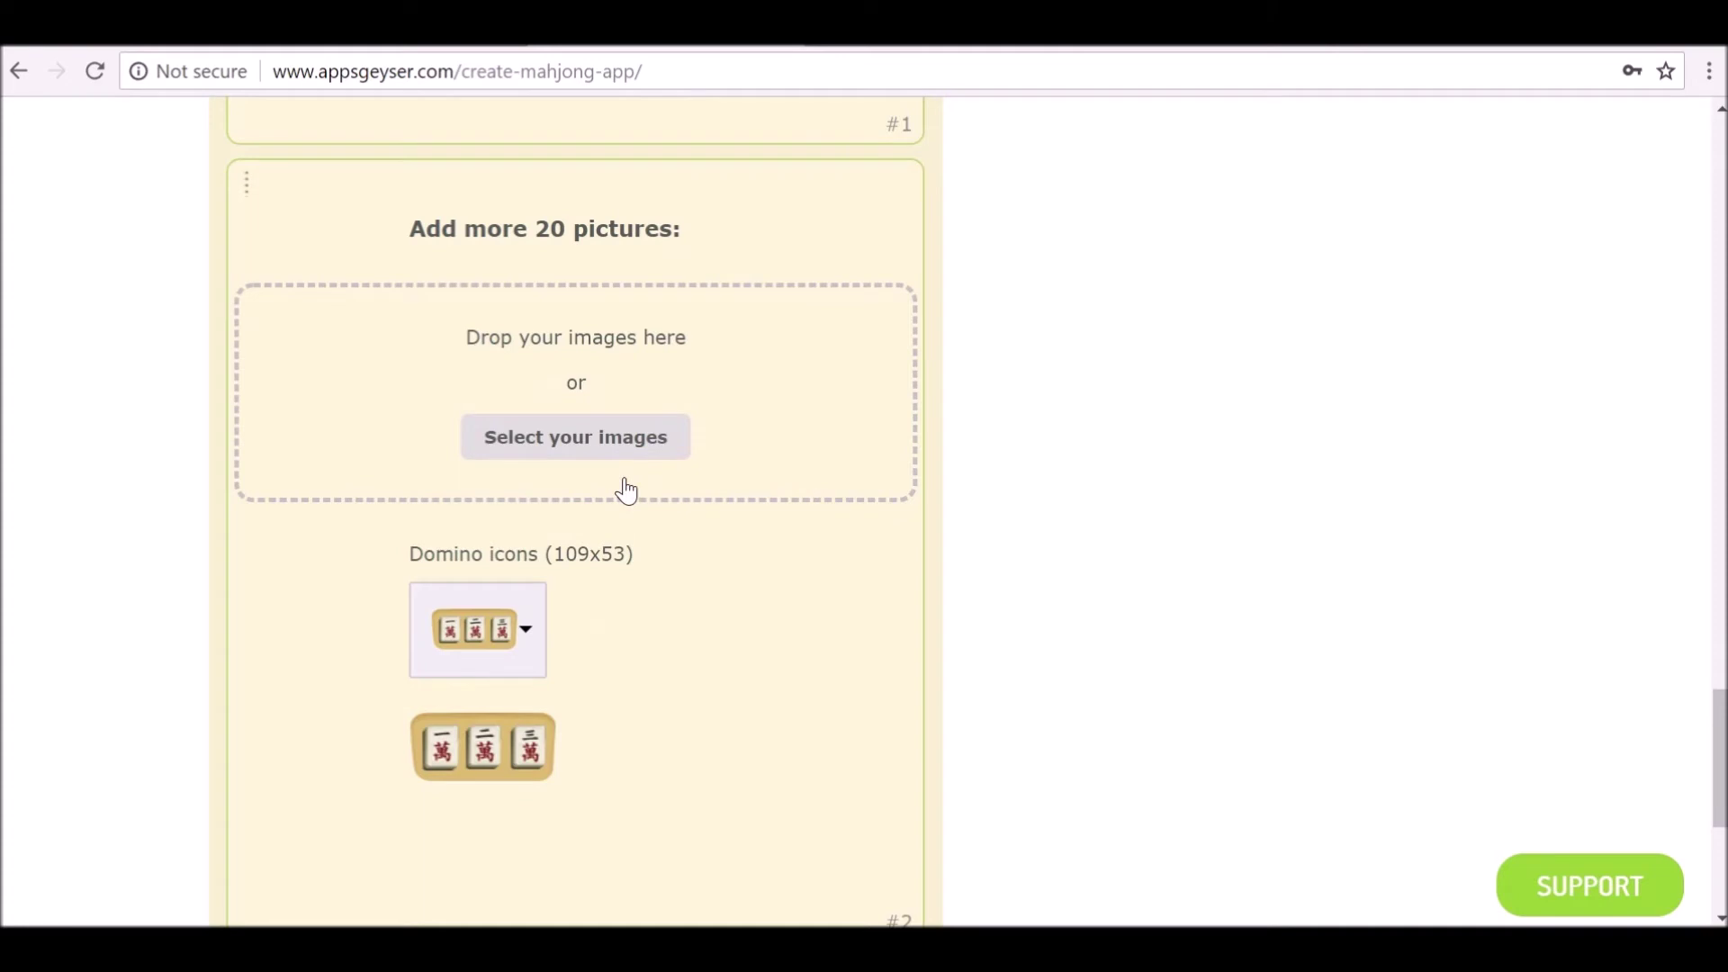
Upload all 20 rune stone images from dominos > Paper > Runes into the second domino set.
left_click(577, 439)
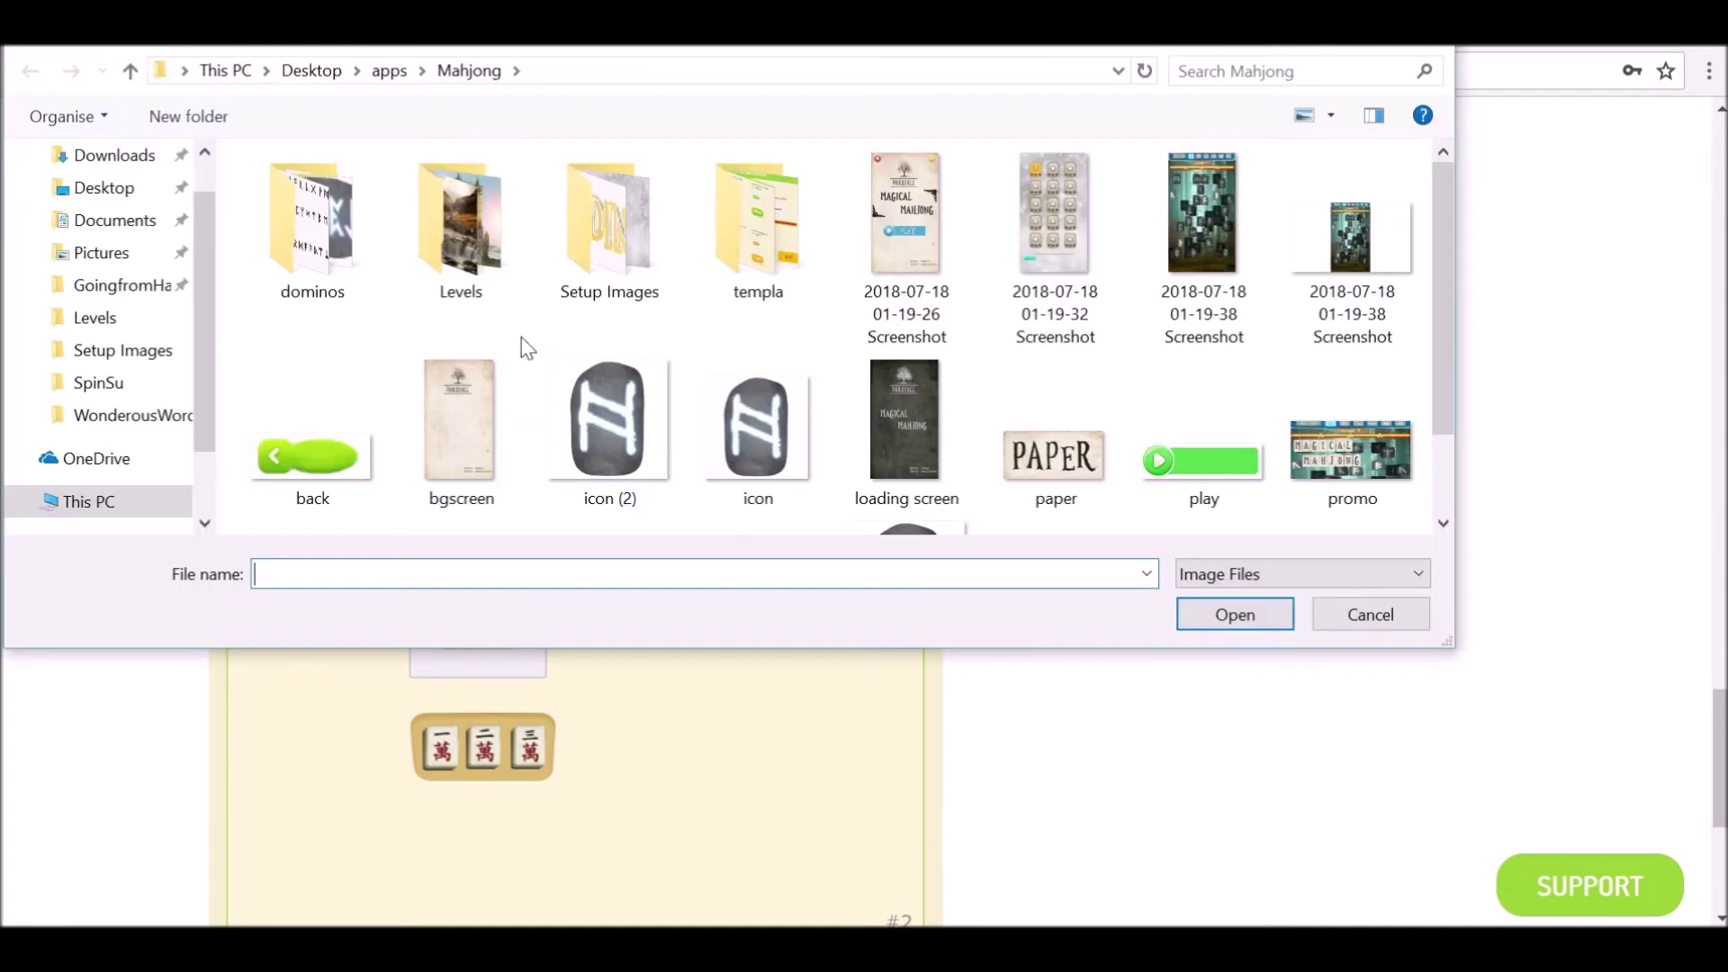
double_click(334, 265)
double_click(334, 265)
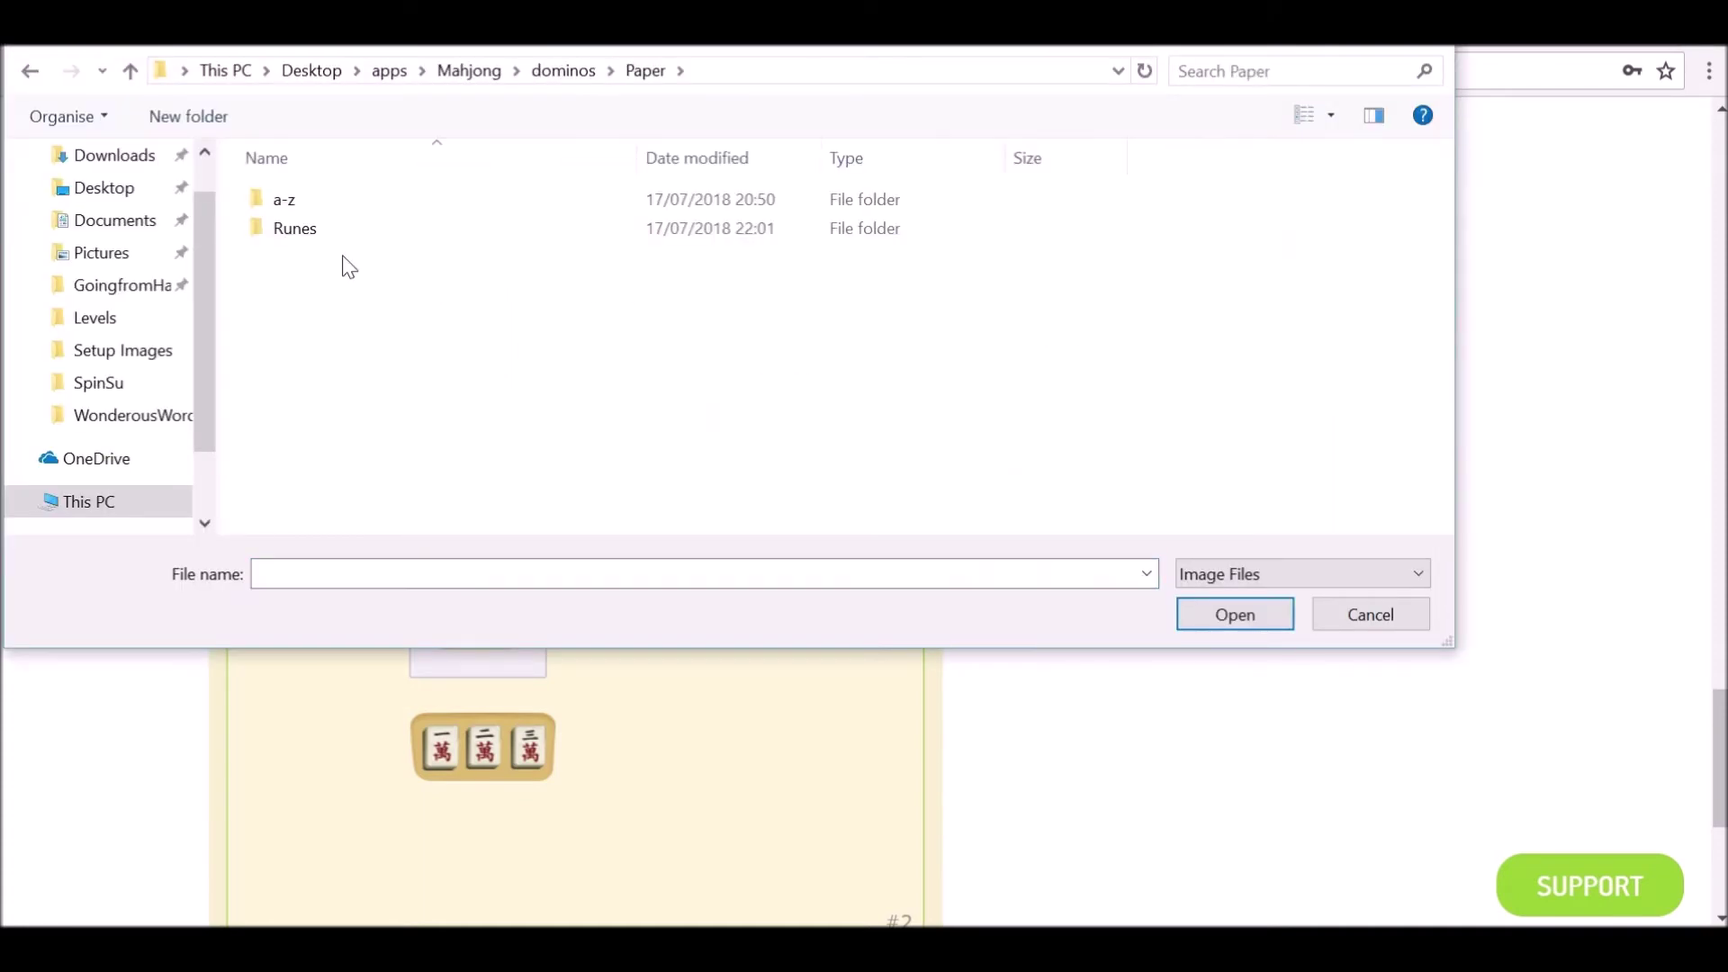
double_click(306, 227)
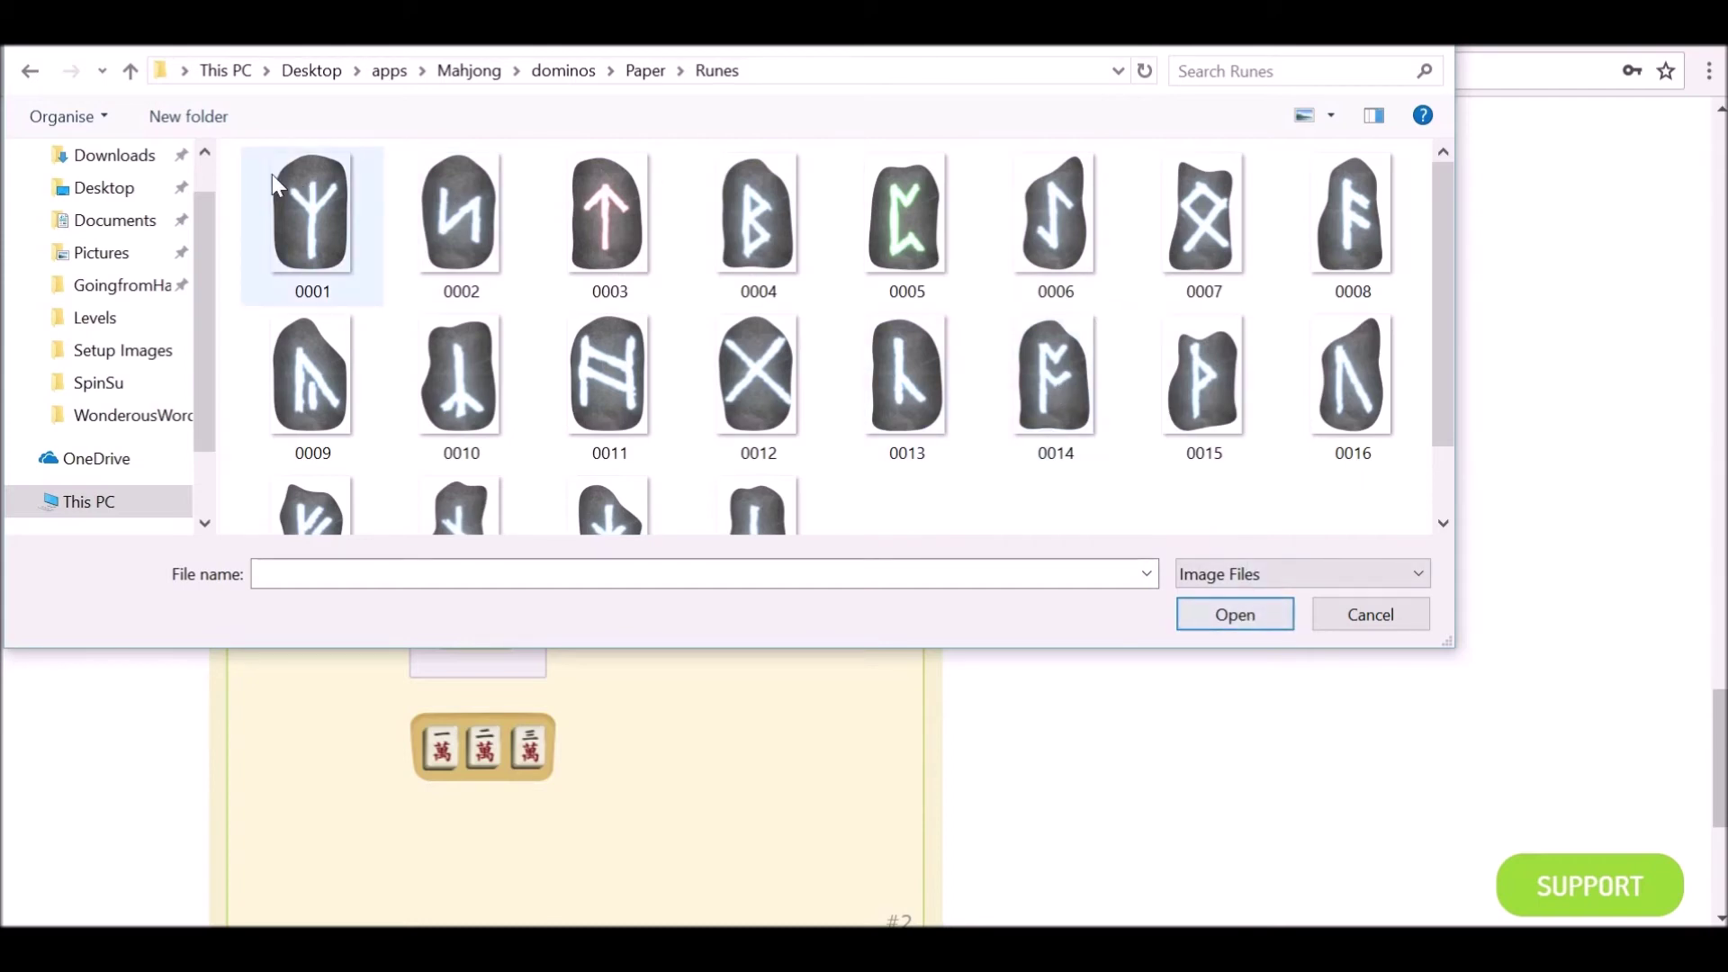
left_click_drag(231, 174, 1269, 596)
left_click(1251, 606)
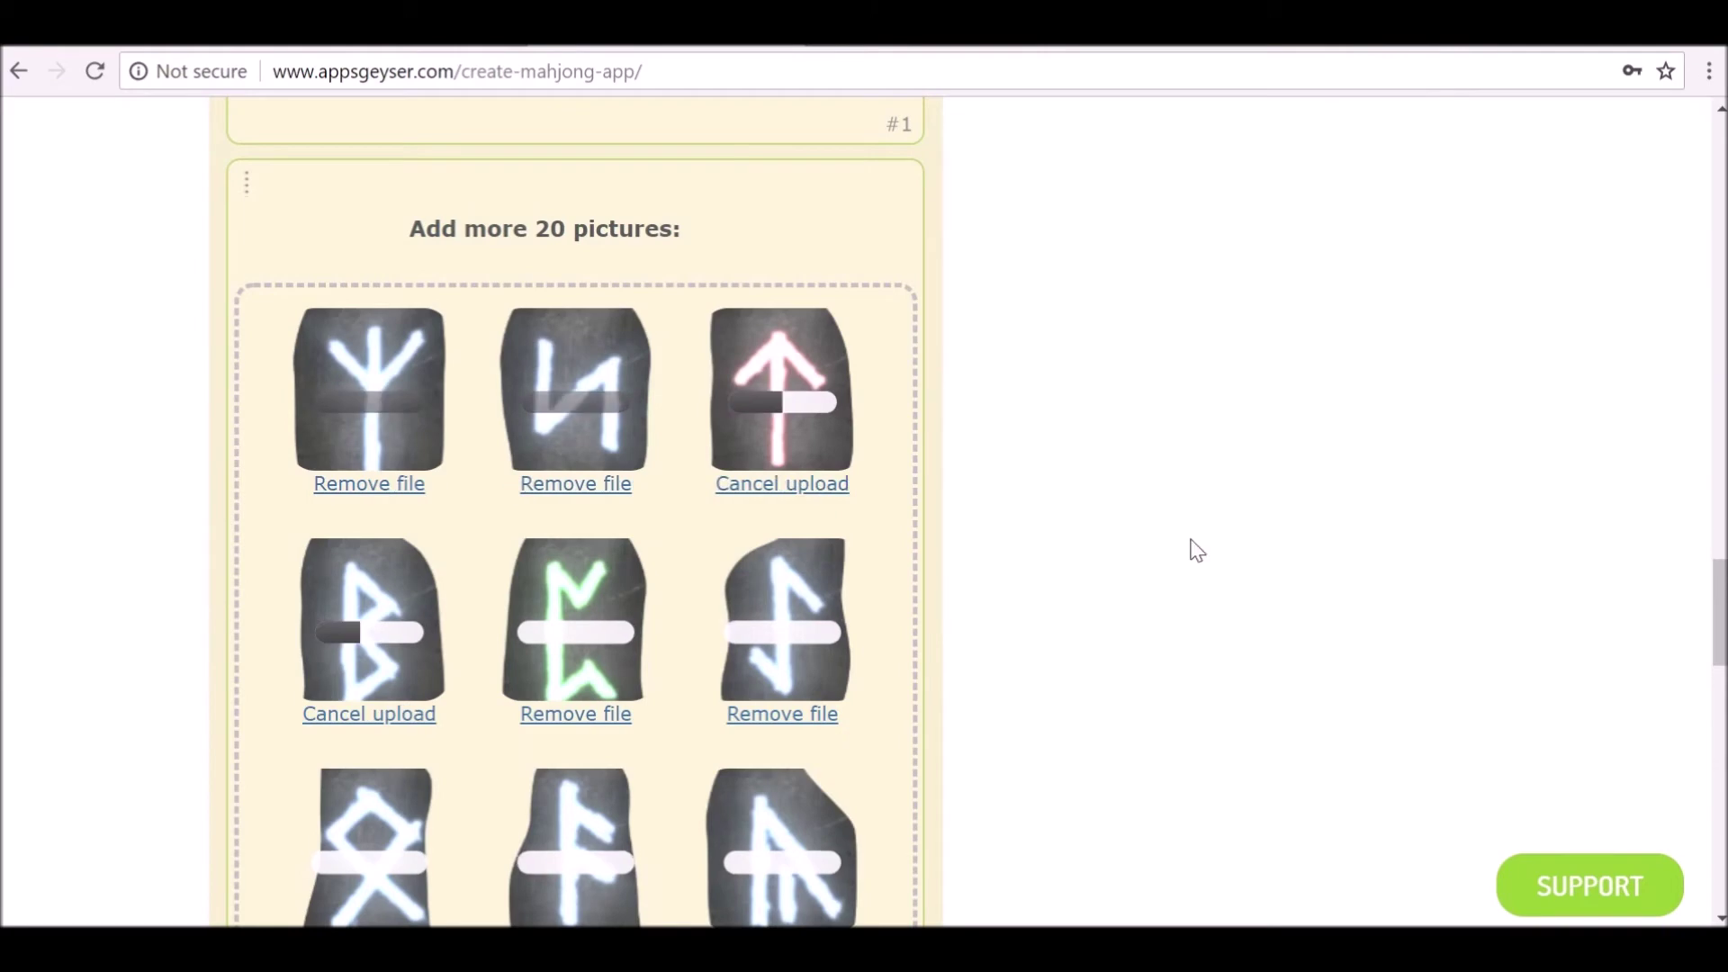
Give the second set a custom runes domino icon and proceed to the settings menu step.
scroll(1062, 418, "down", 1)
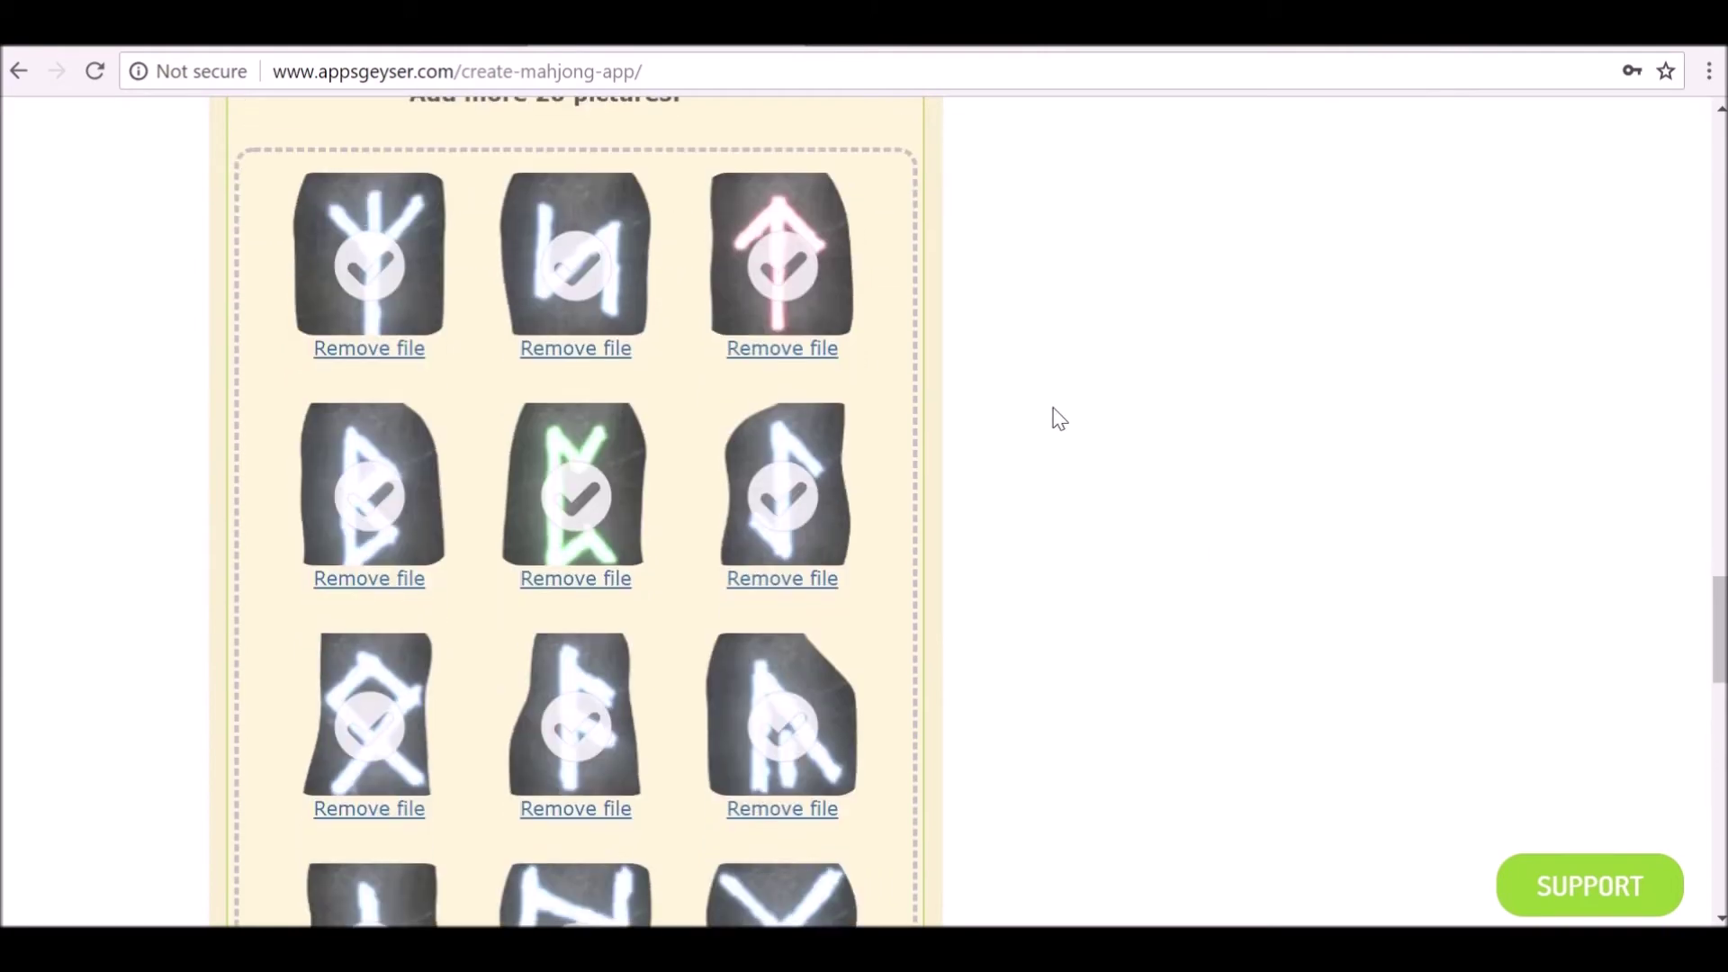
scroll(799, 595, "down", 10)
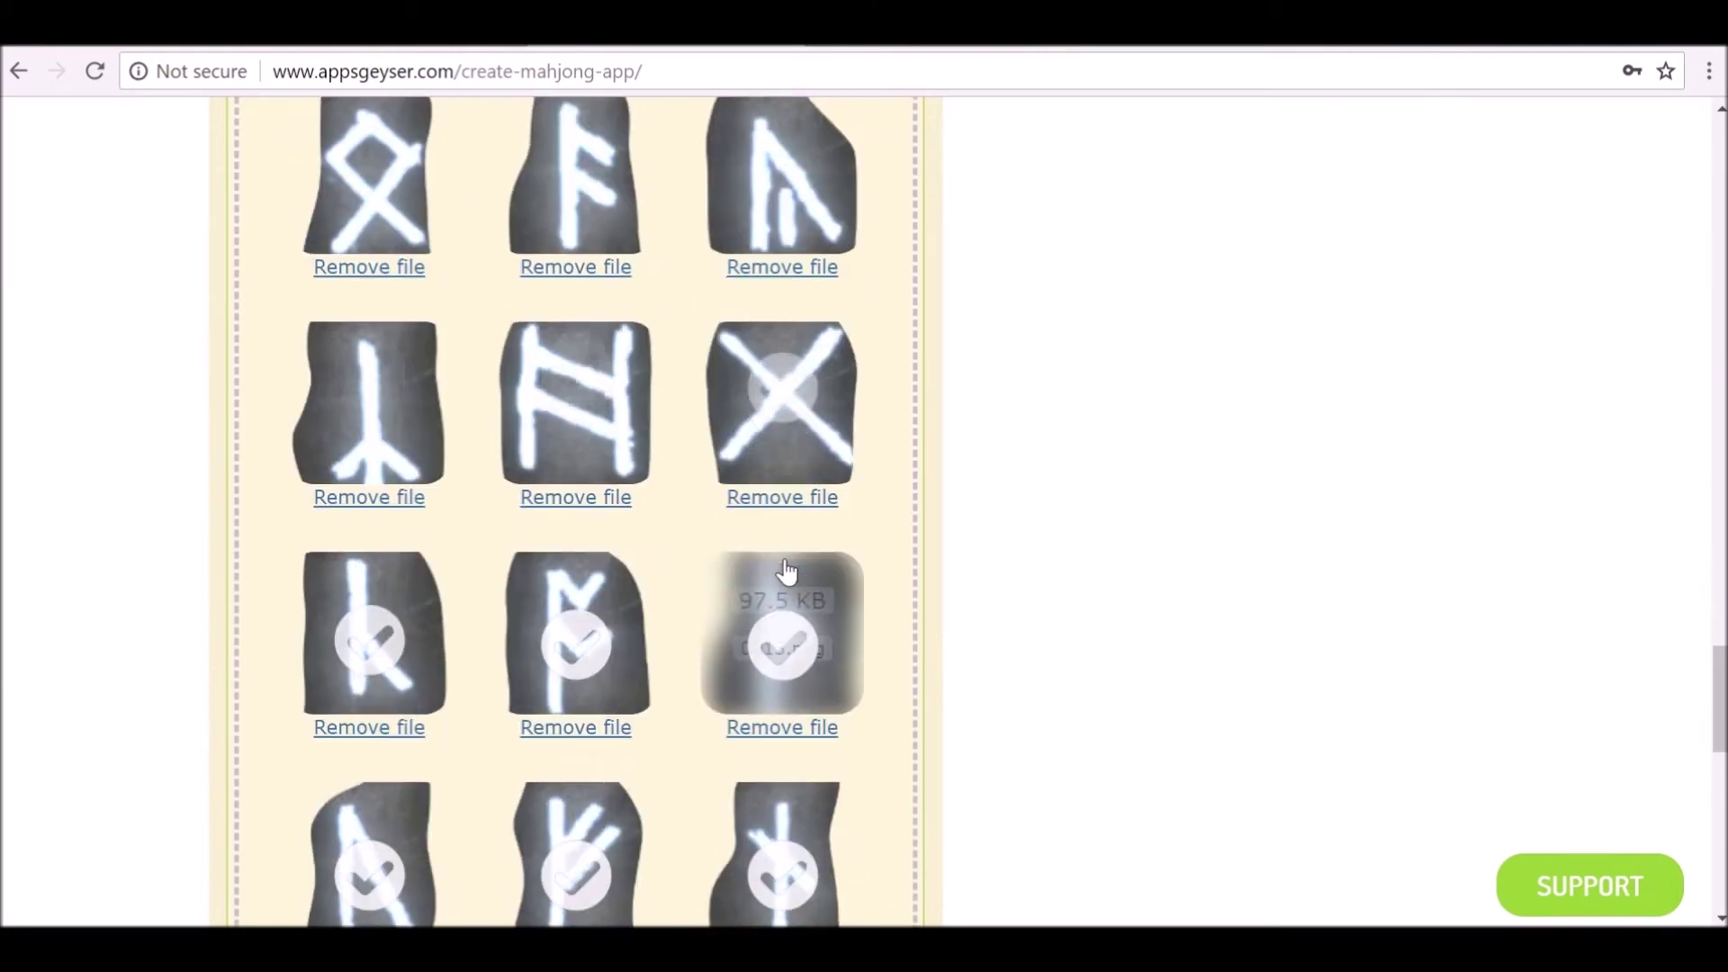
scroll(627, 534, "down", 3)
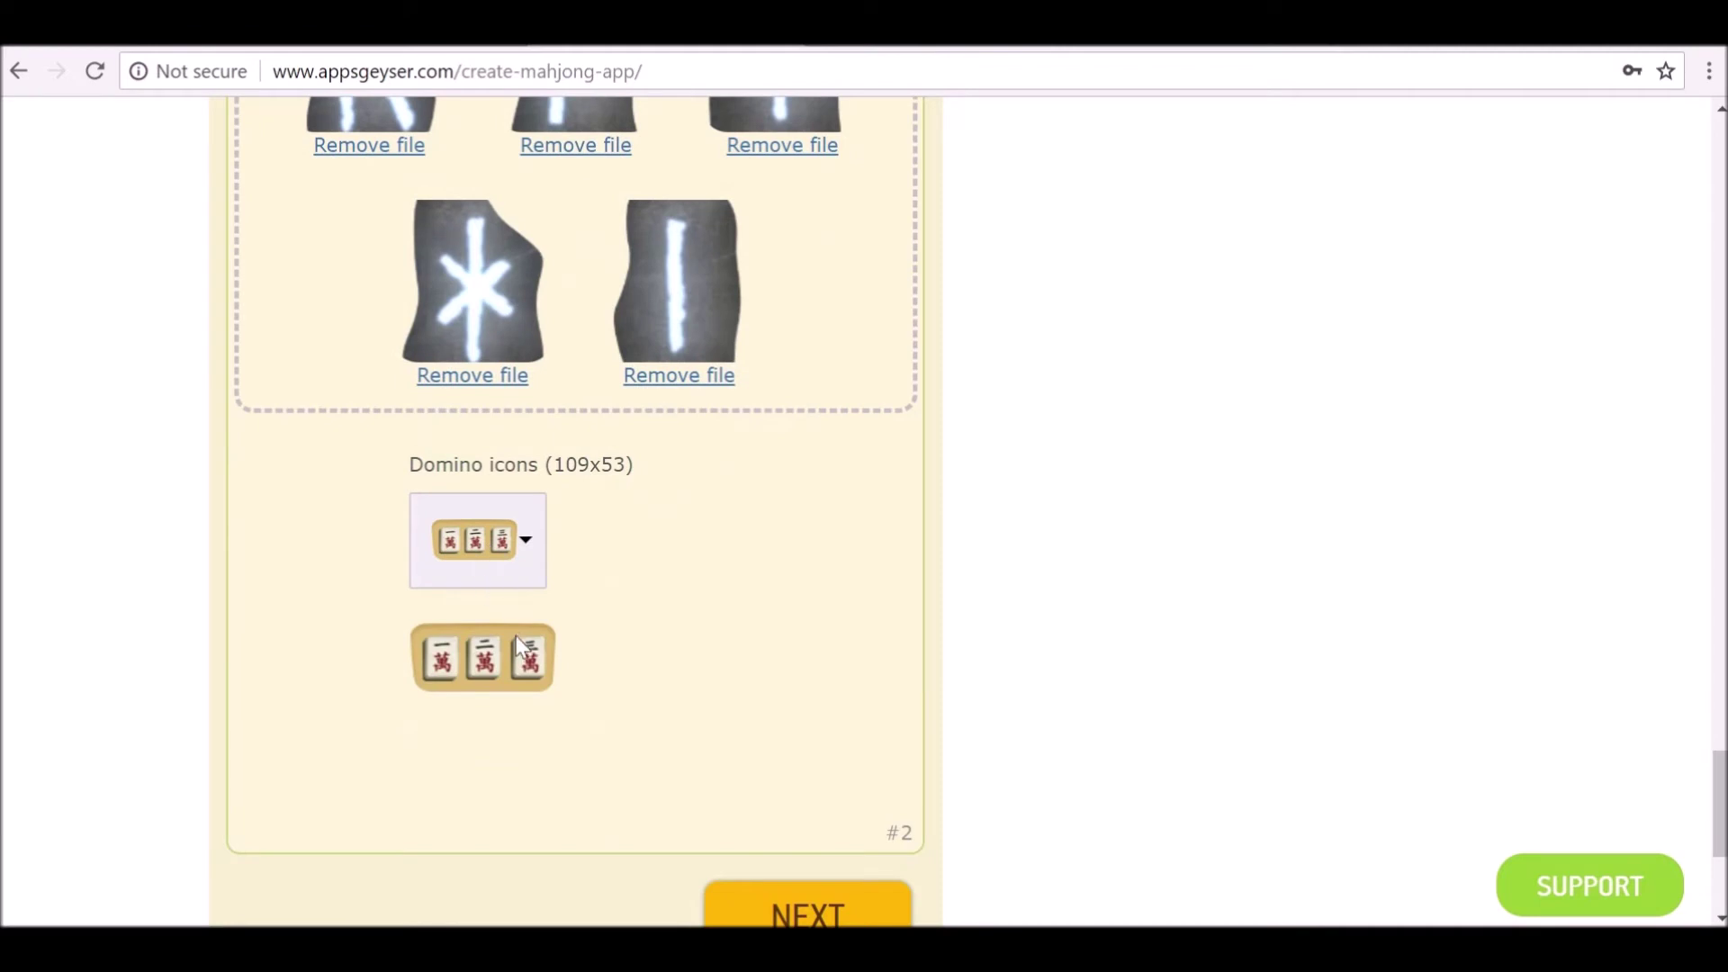
left_click(513, 577)
left_click(745, 648)
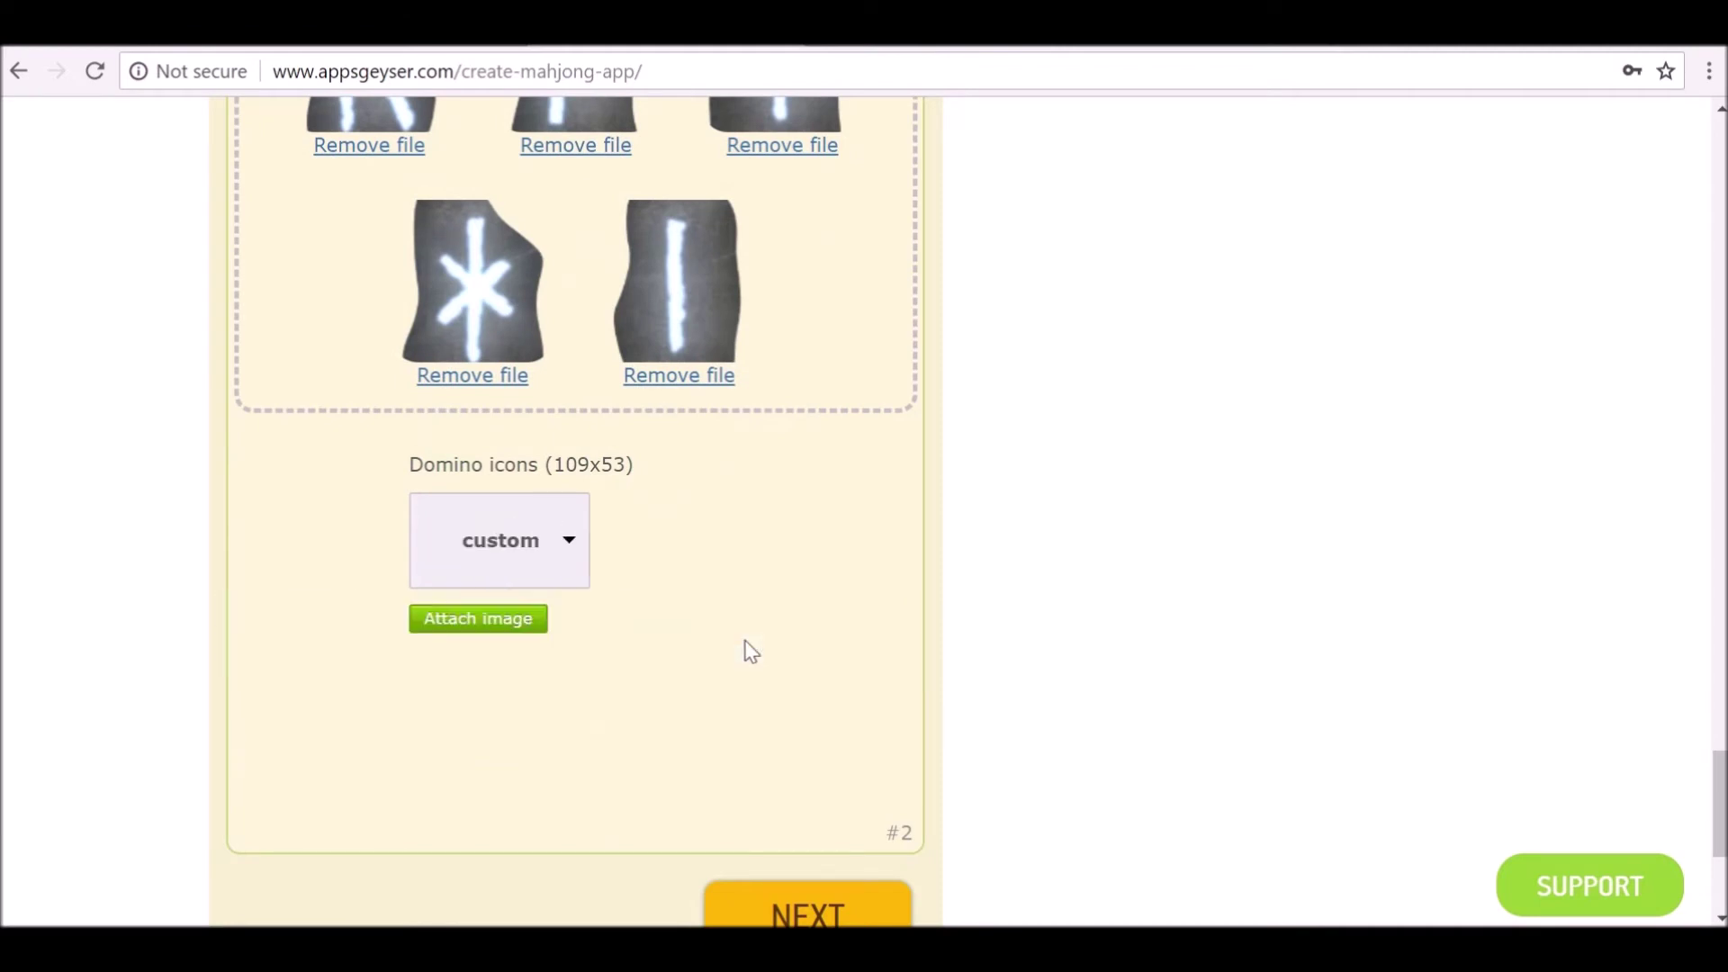
left_click(478, 618)
left_click(1218, 202)
left_click(1206, 610)
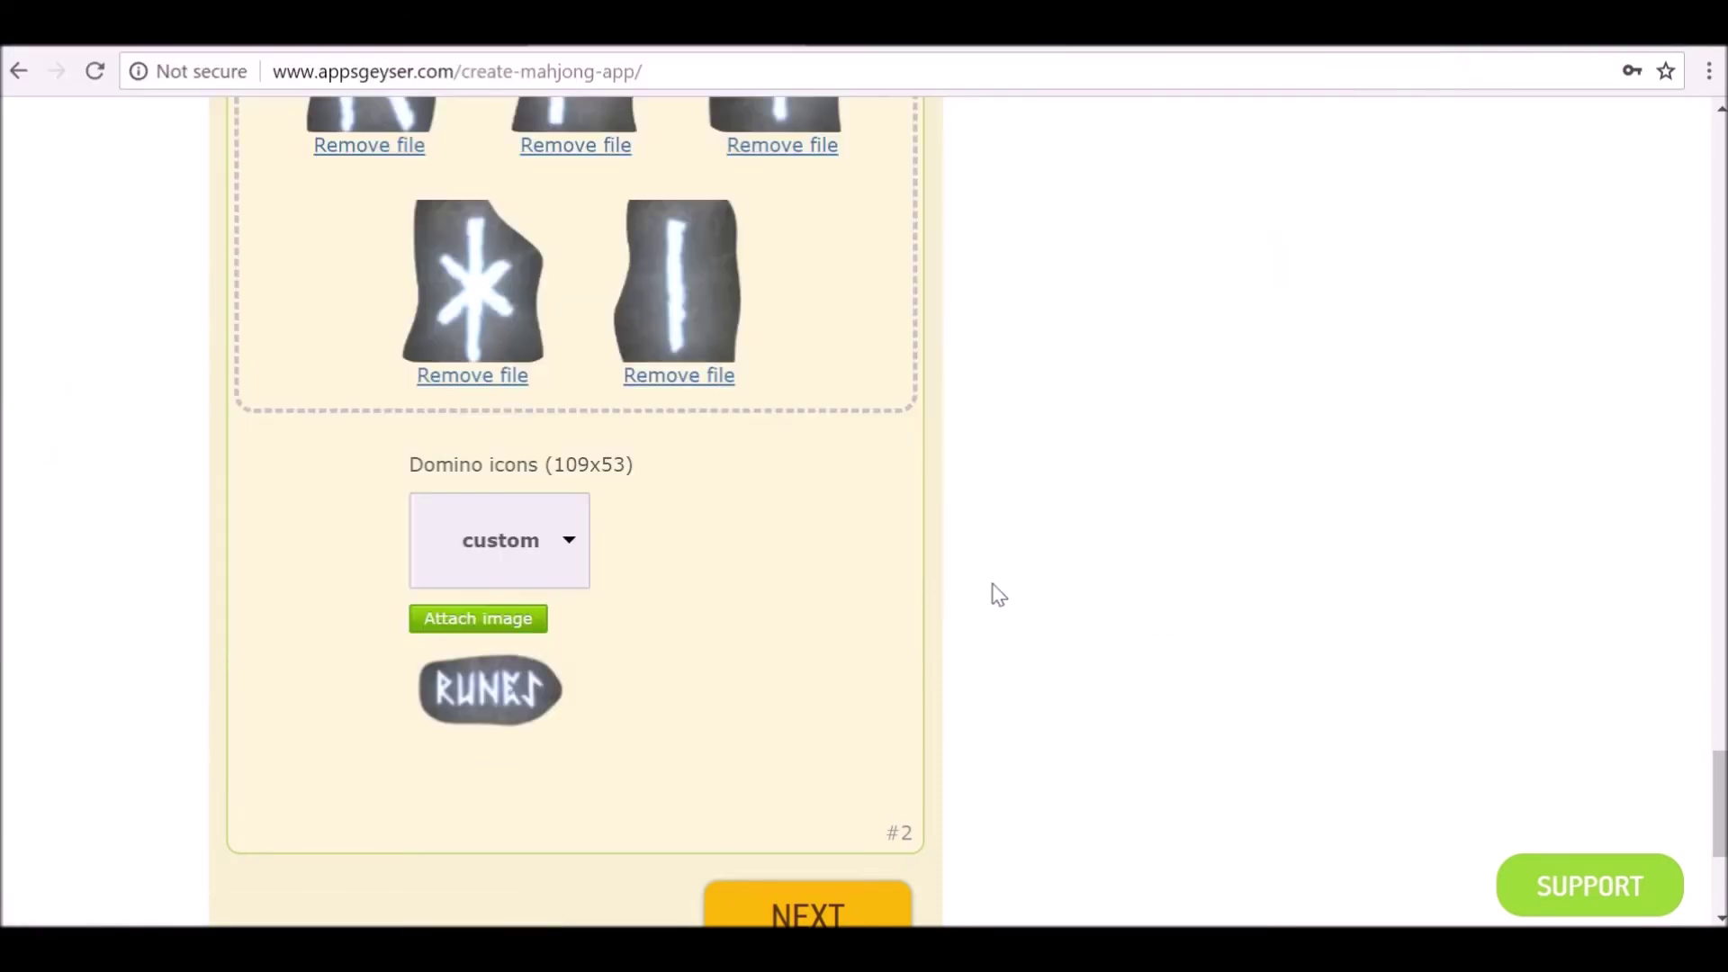
scroll(701, 549, "down", 2)
scroll(701, 549, "down", 3)
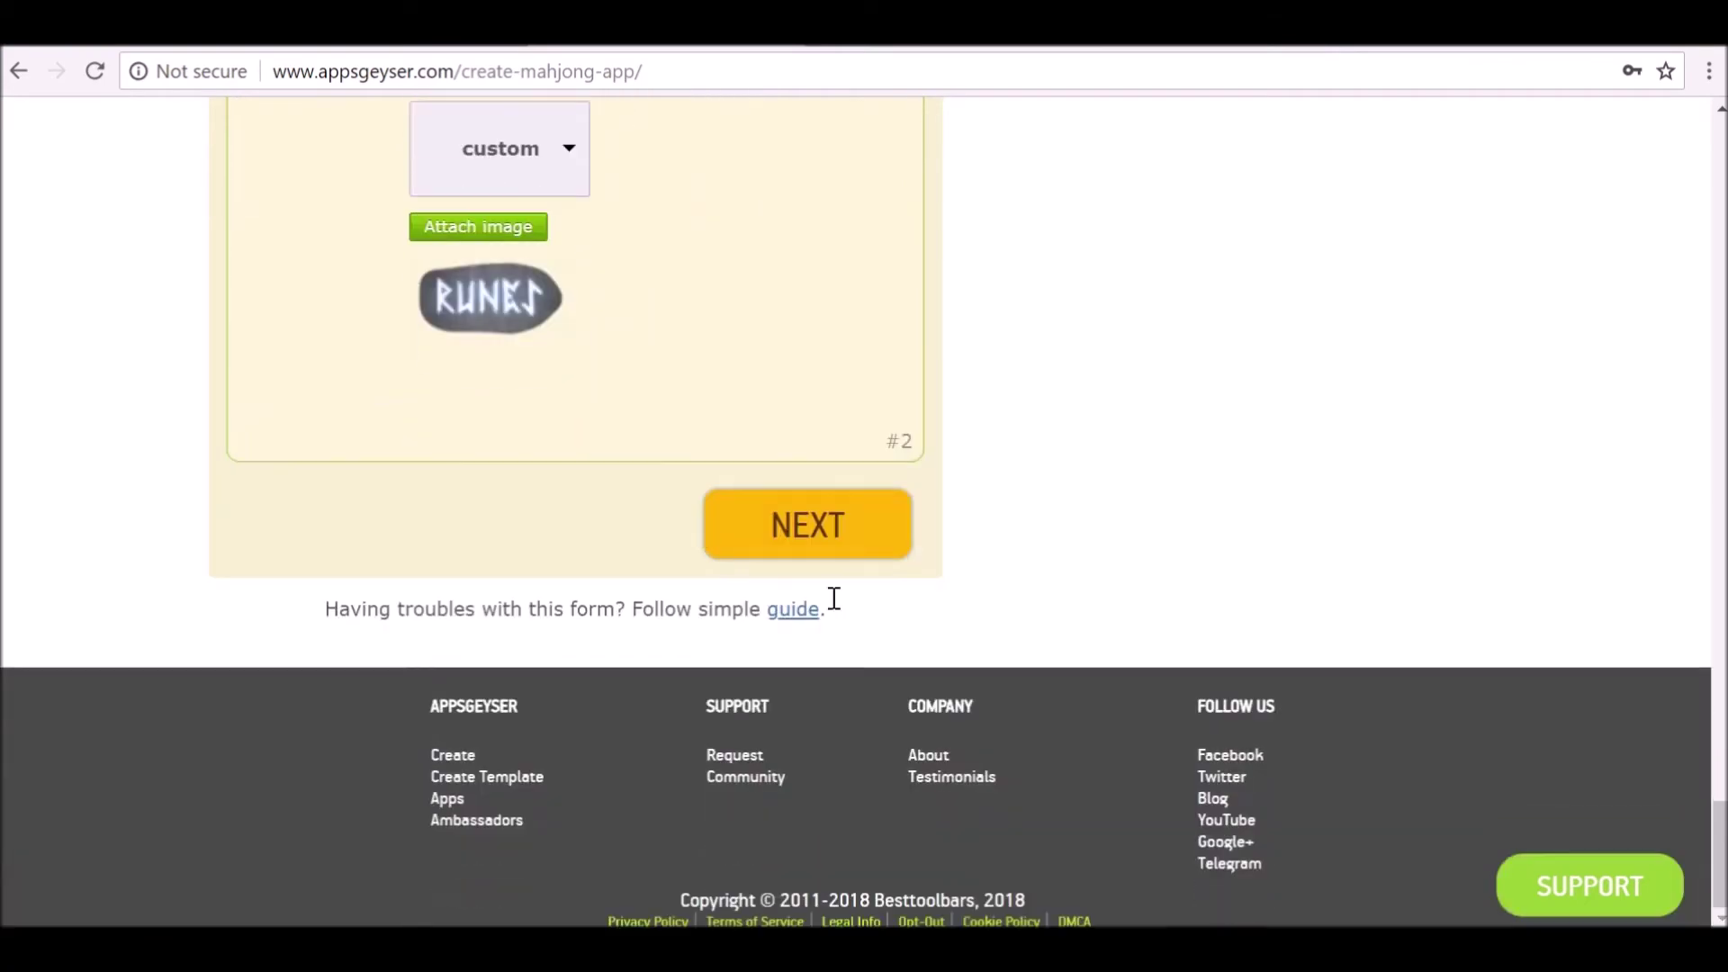
left_click(891, 551)
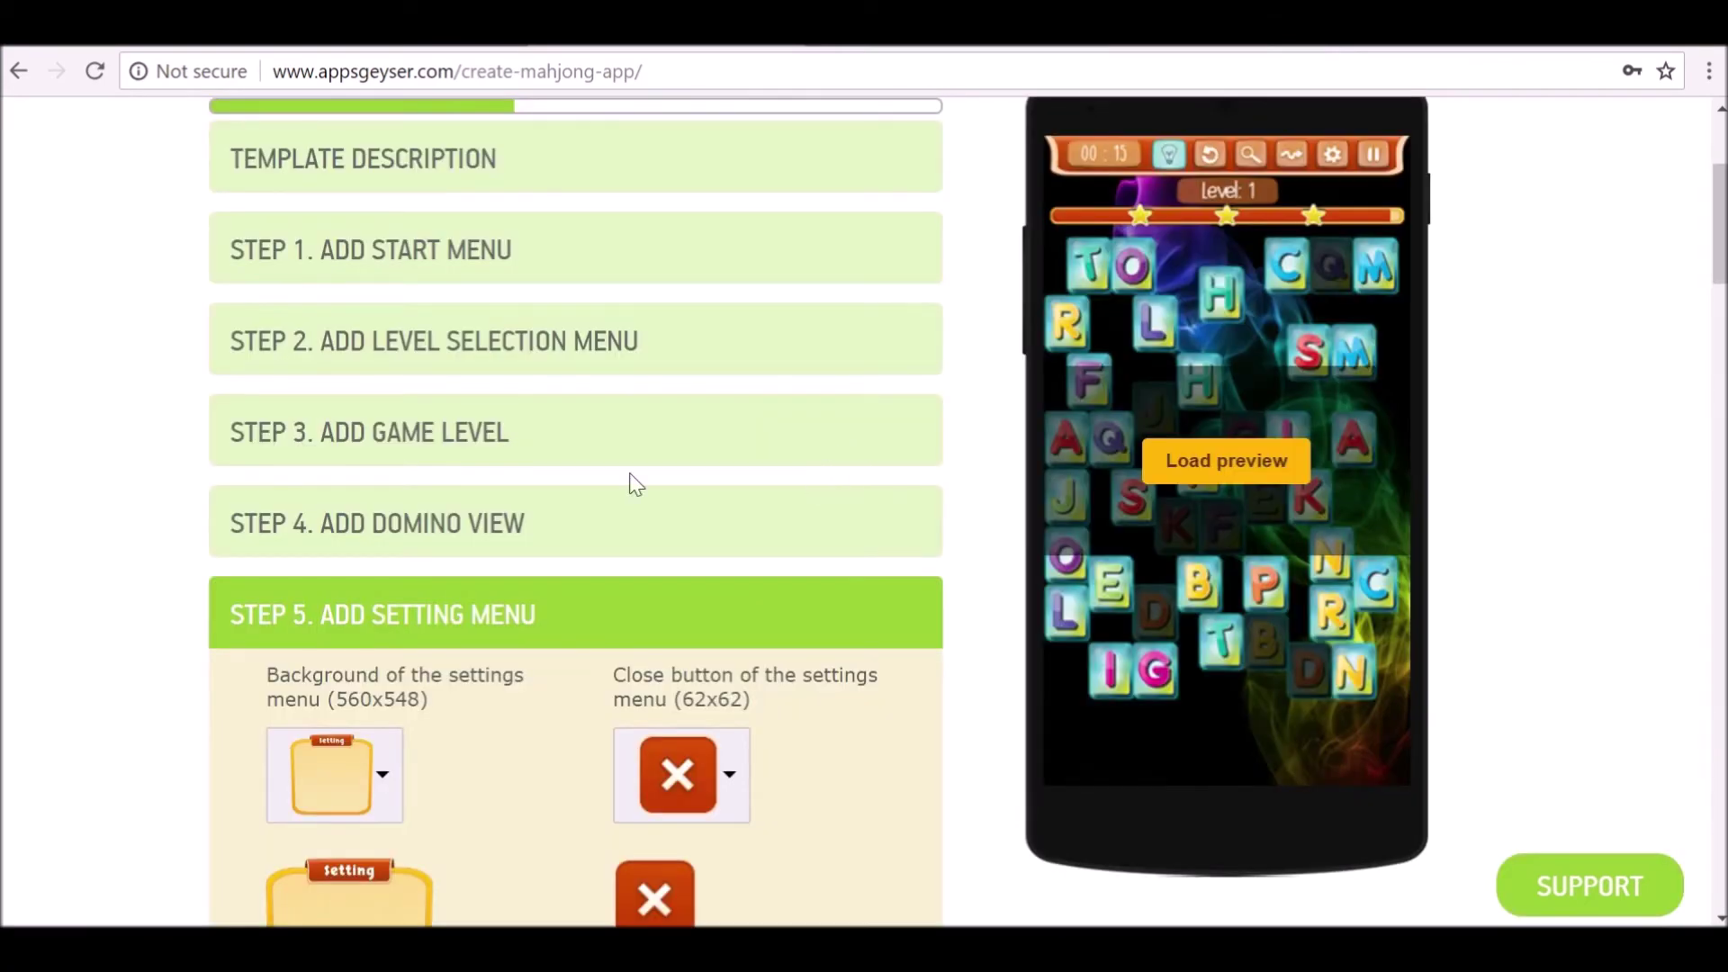
Choose the yellow sound bar style for the settings menu and continue.
scroll(636, 486, "down", 3)
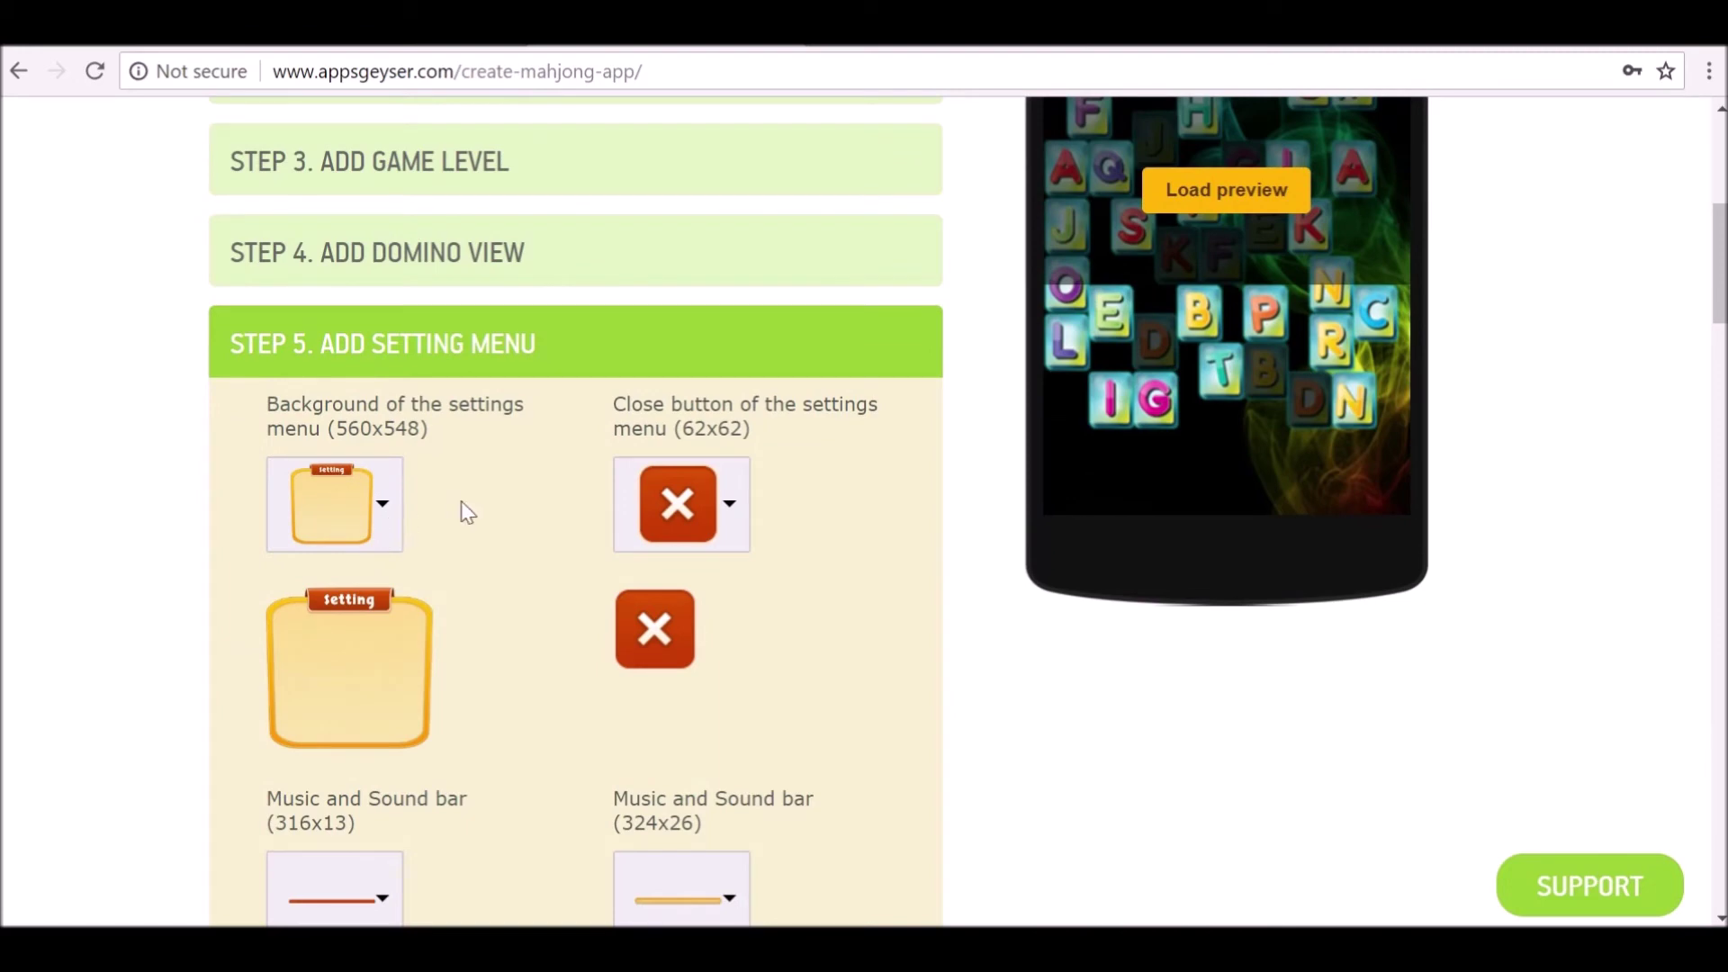
scroll(467, 512, "down", 2)
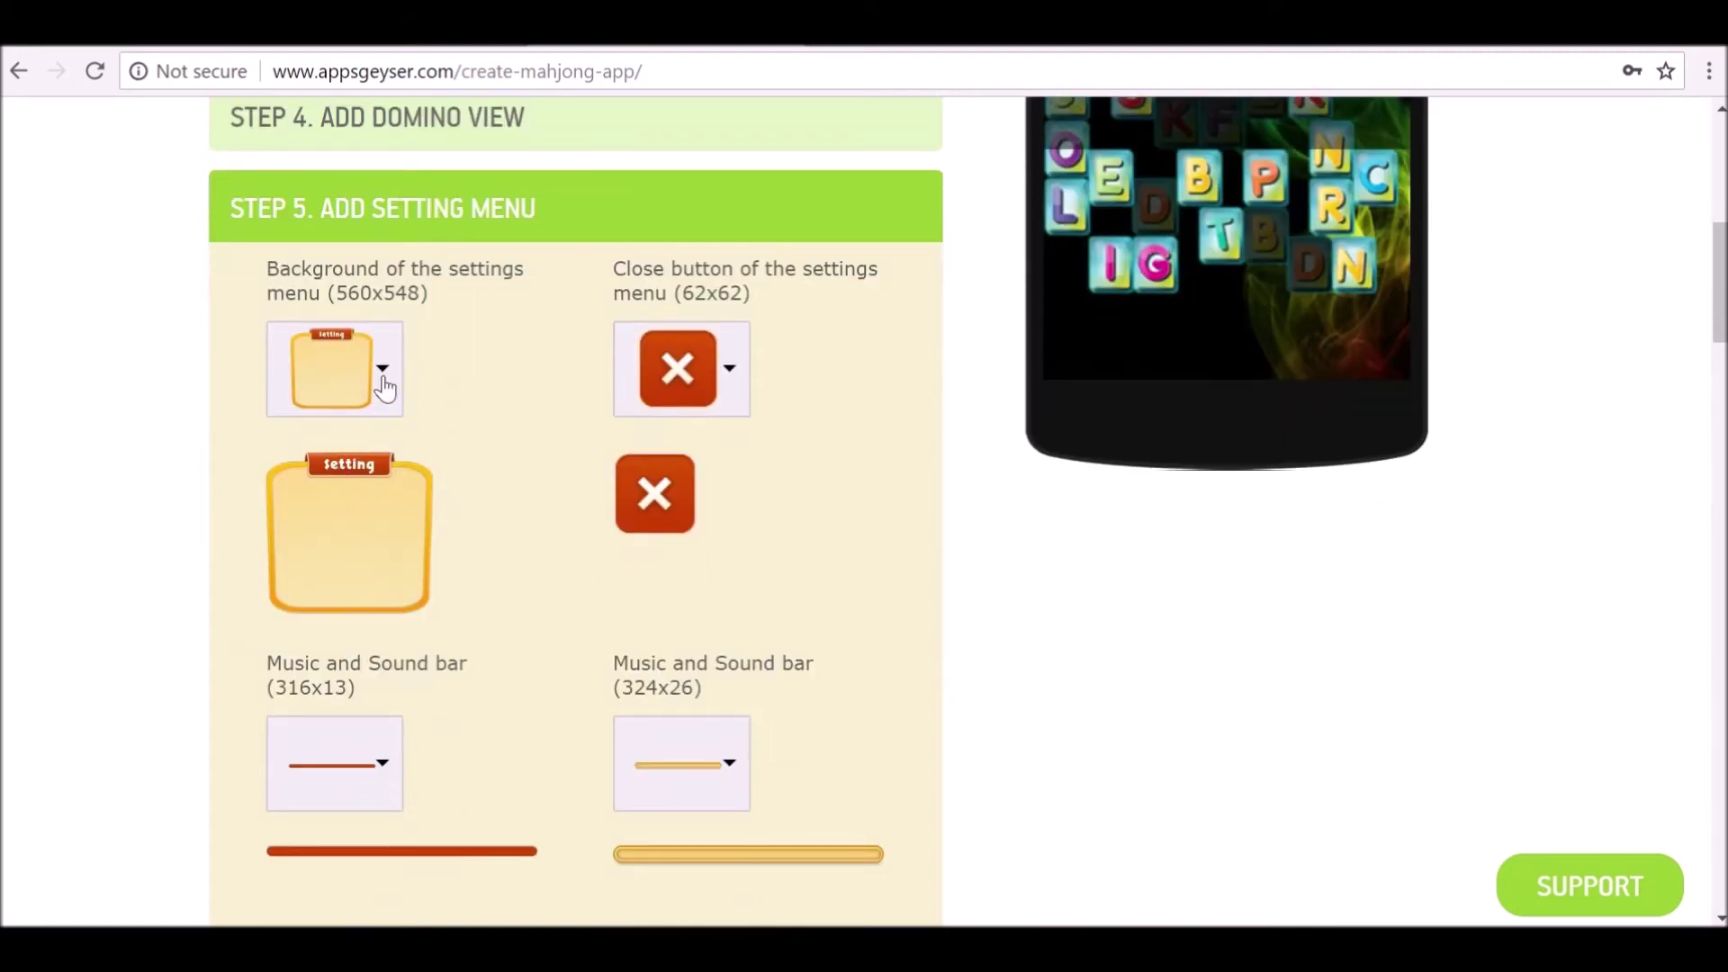
double_click(353, 294)
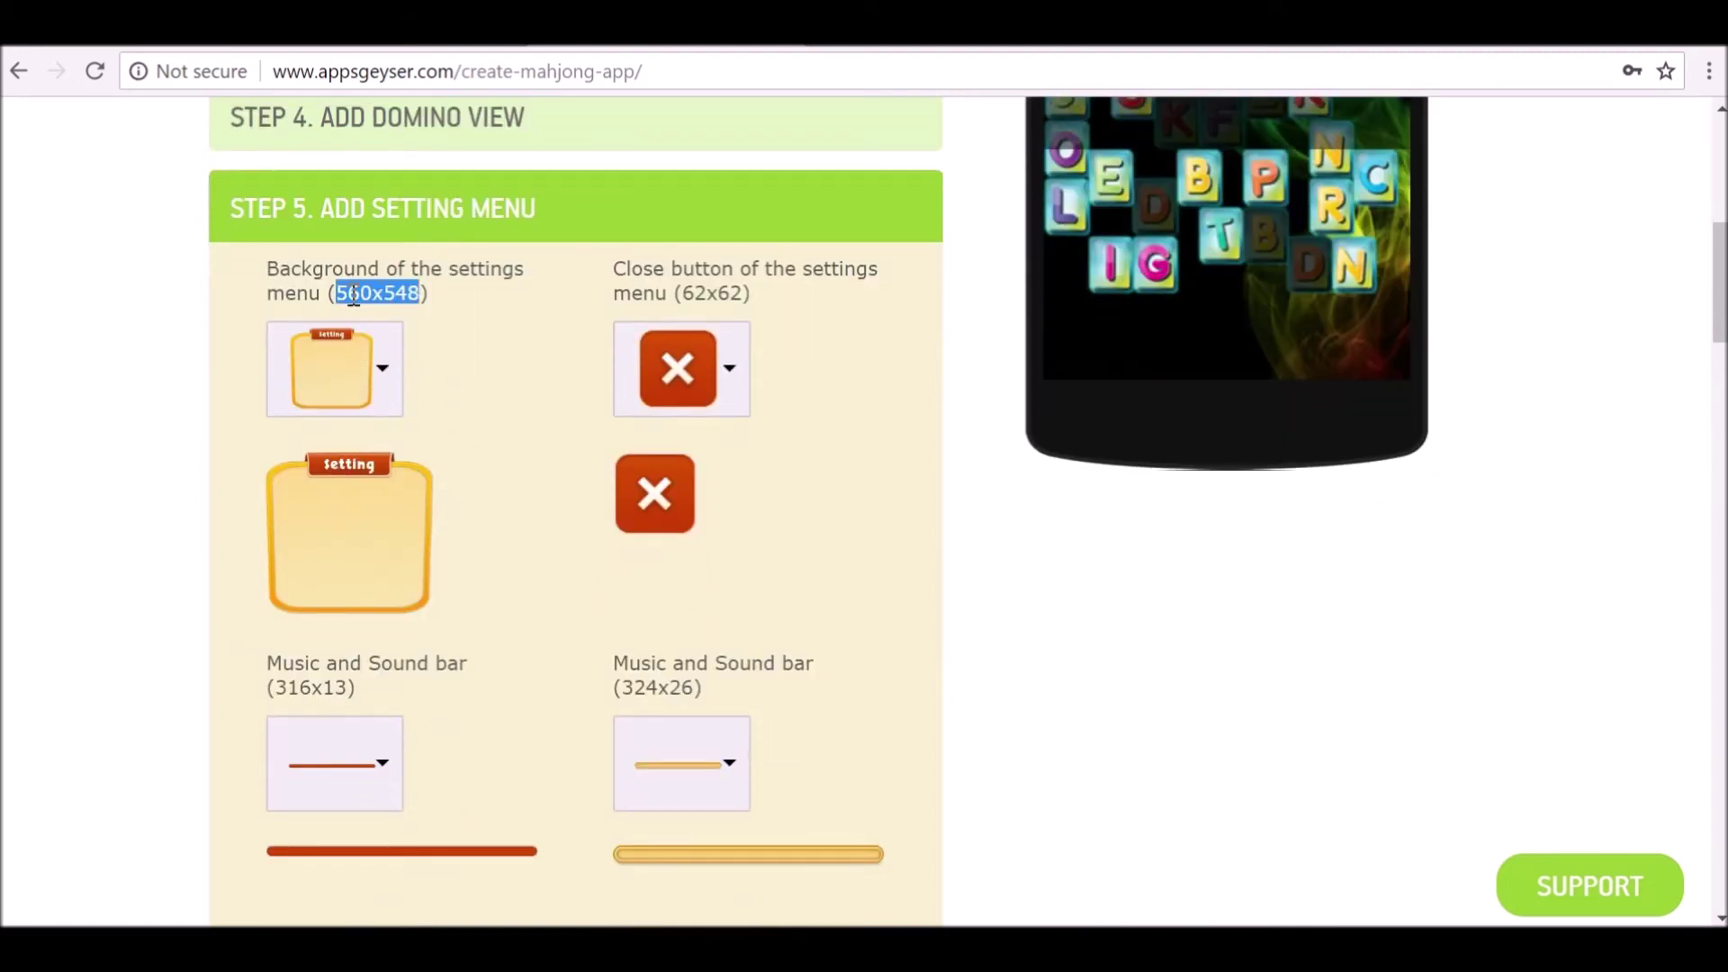
left_click(482, 351)
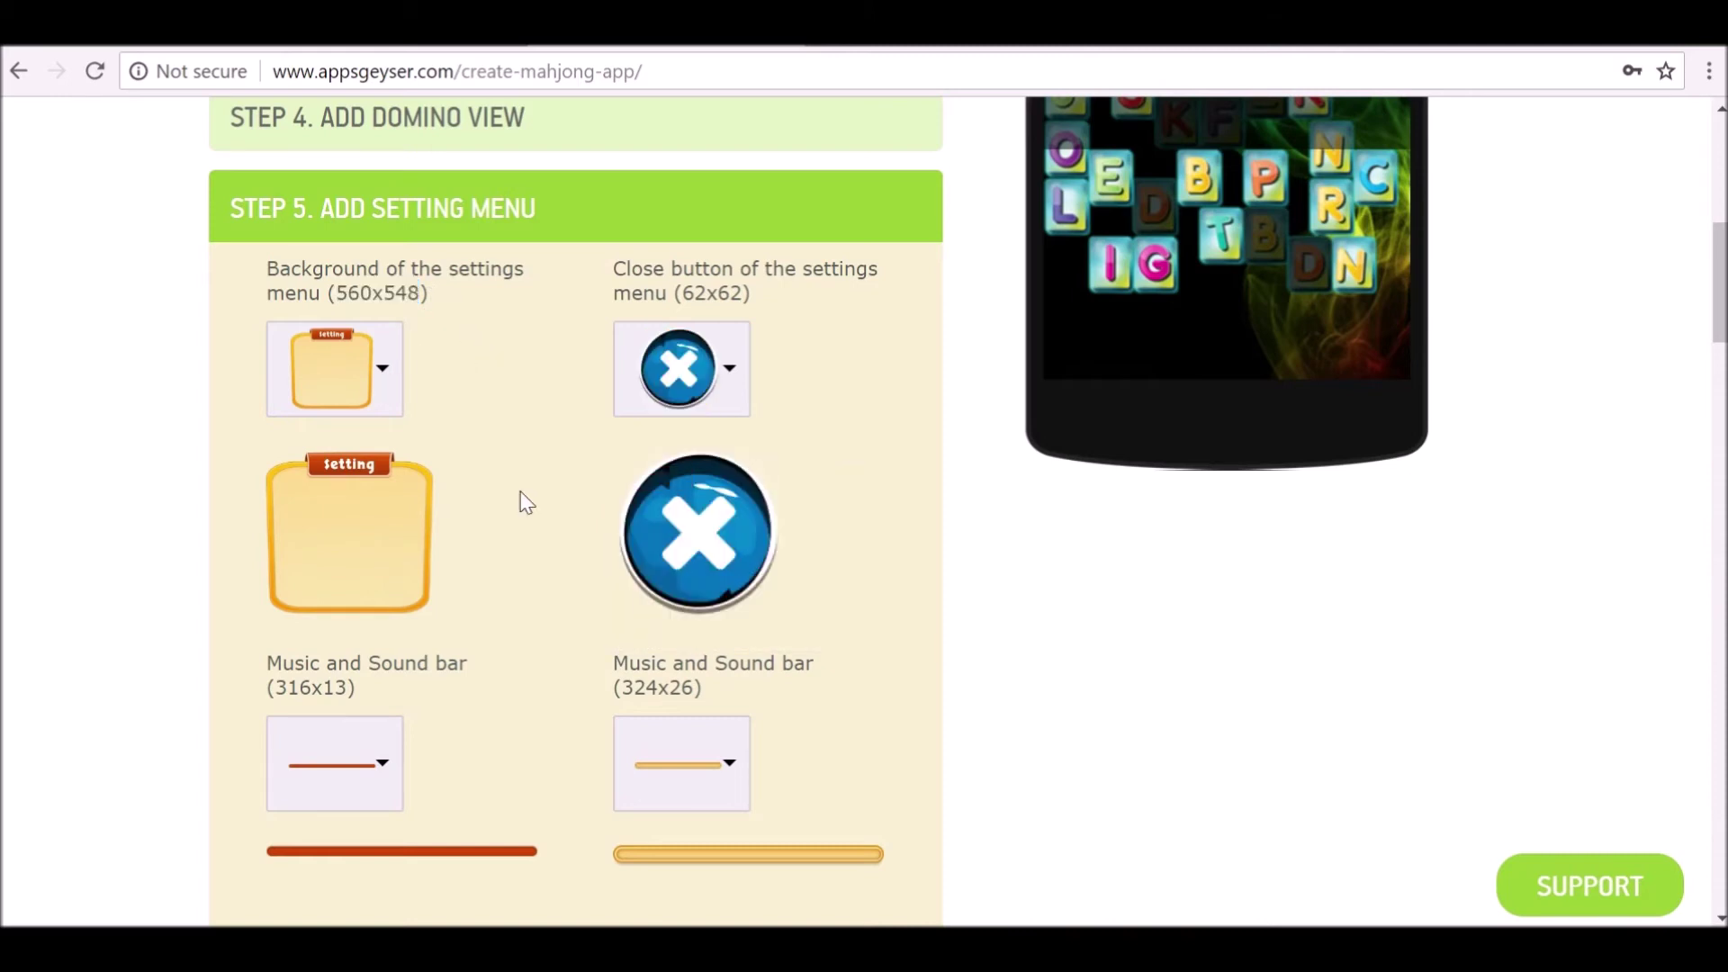
scroll(527, 504, "down", 5)
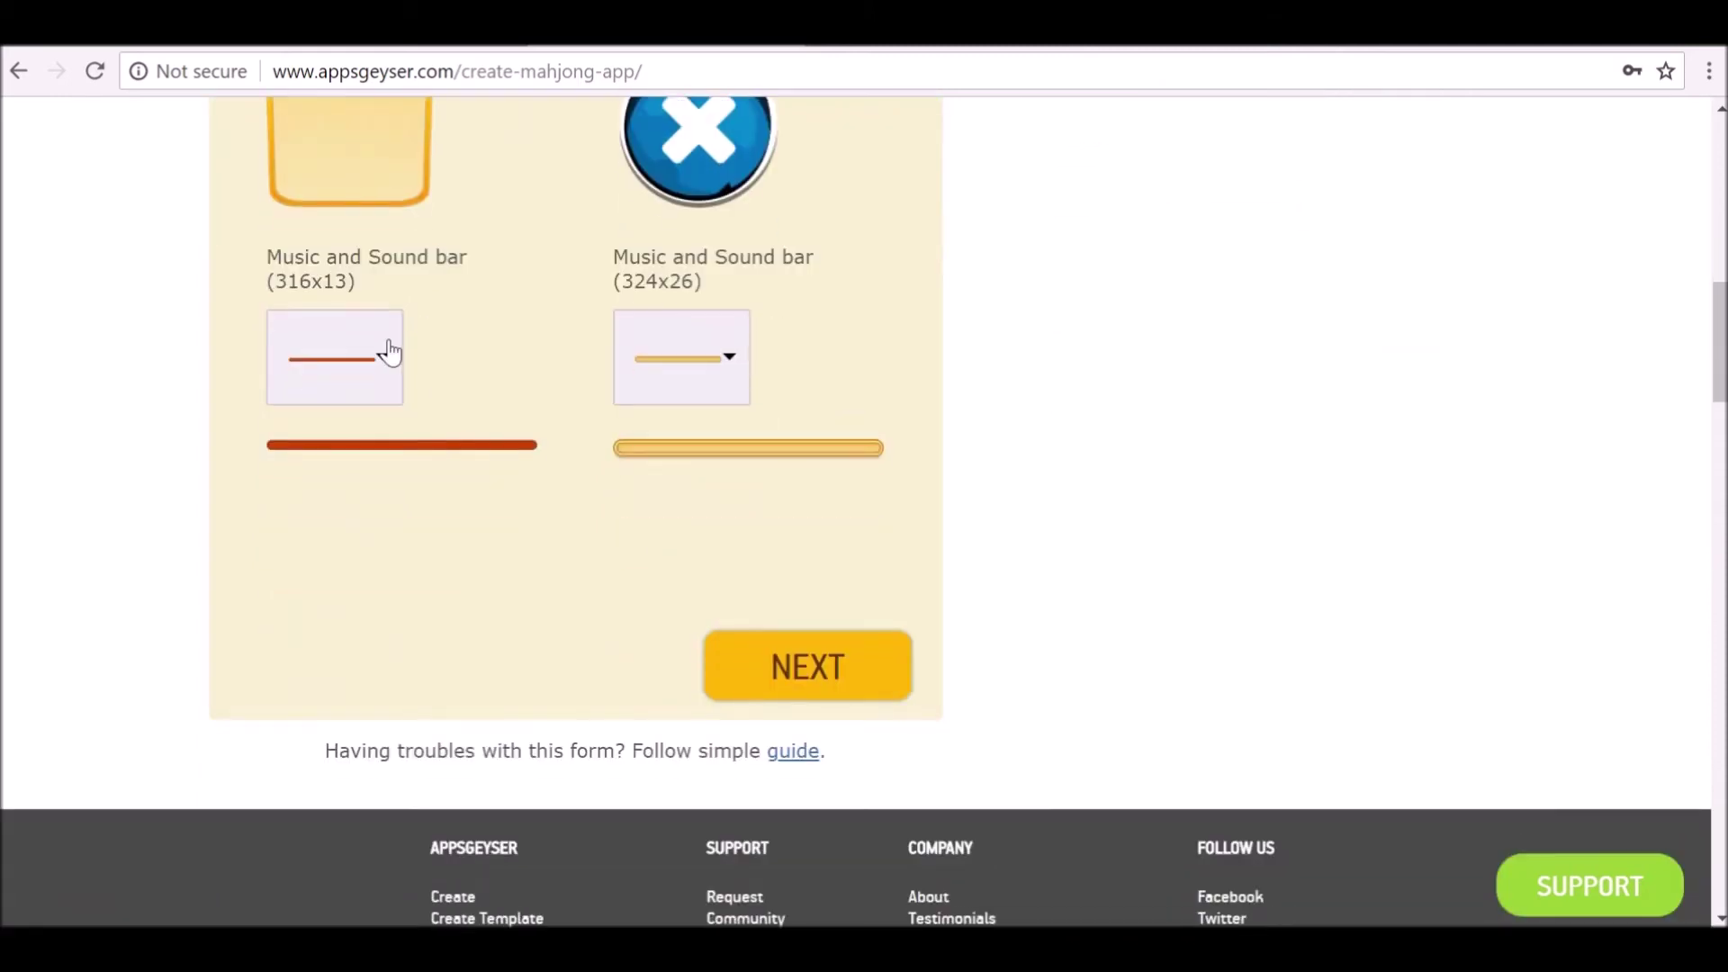
left_click(733, 356)
left_click(815, 665)
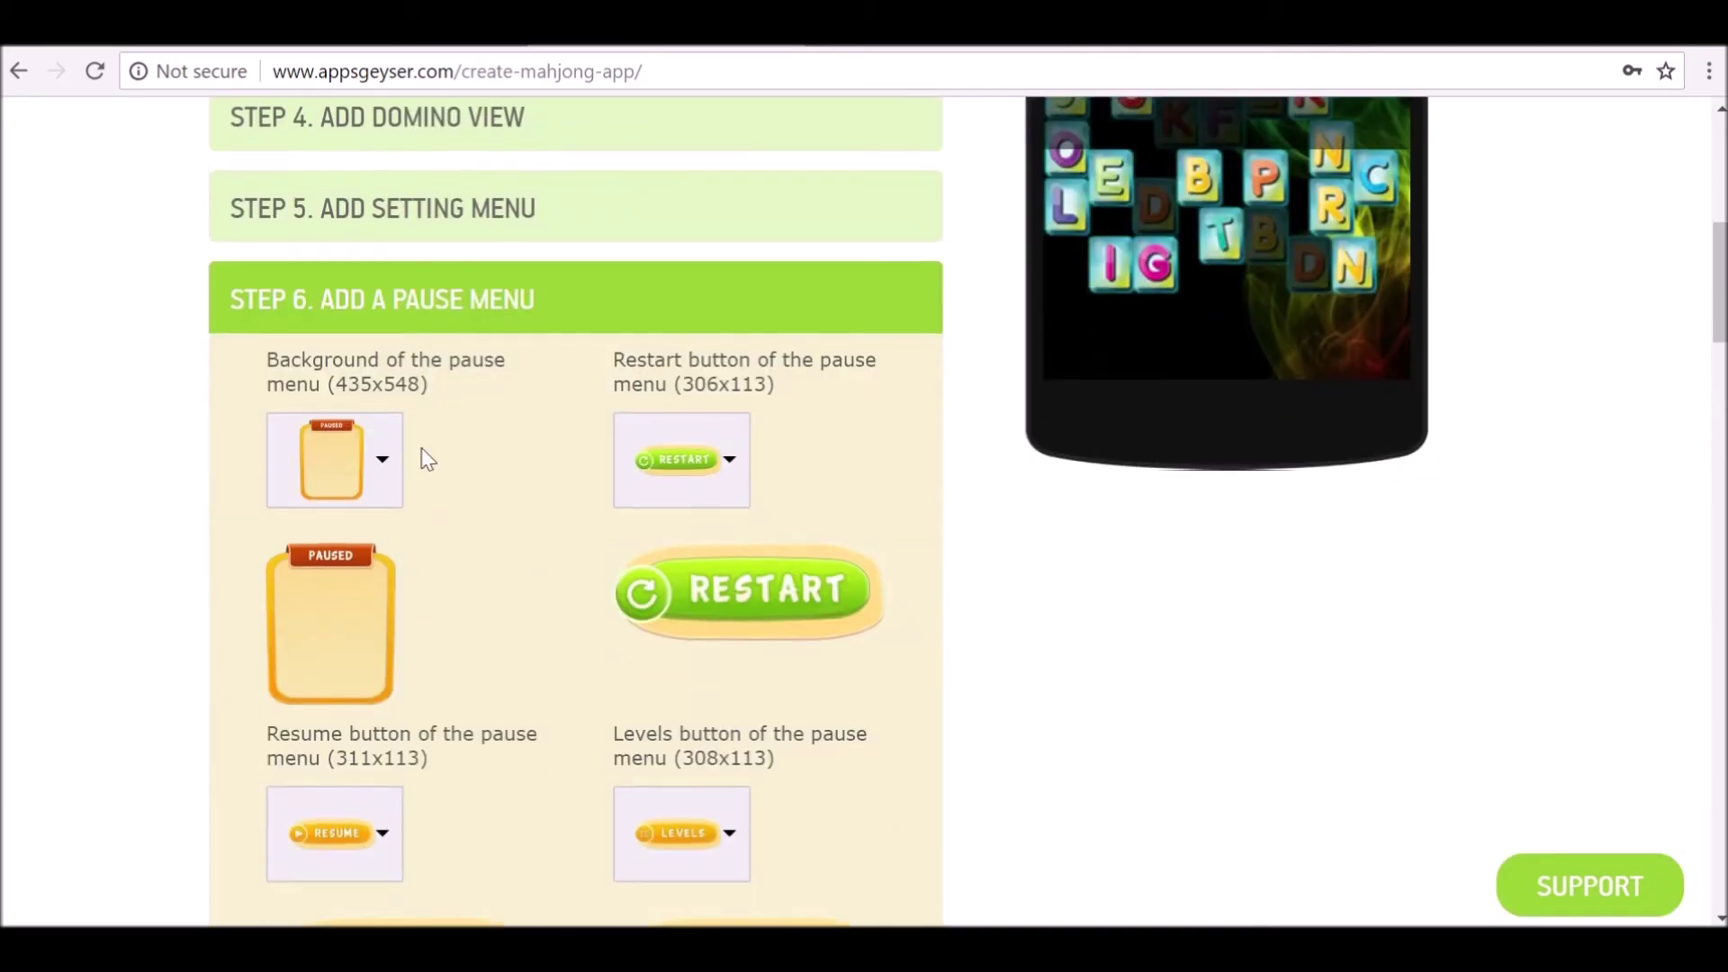
Give the victory menu blue Restart, Next and Levels buttons, then advance to the download screen.
scroll(703, 496, "down", 6)
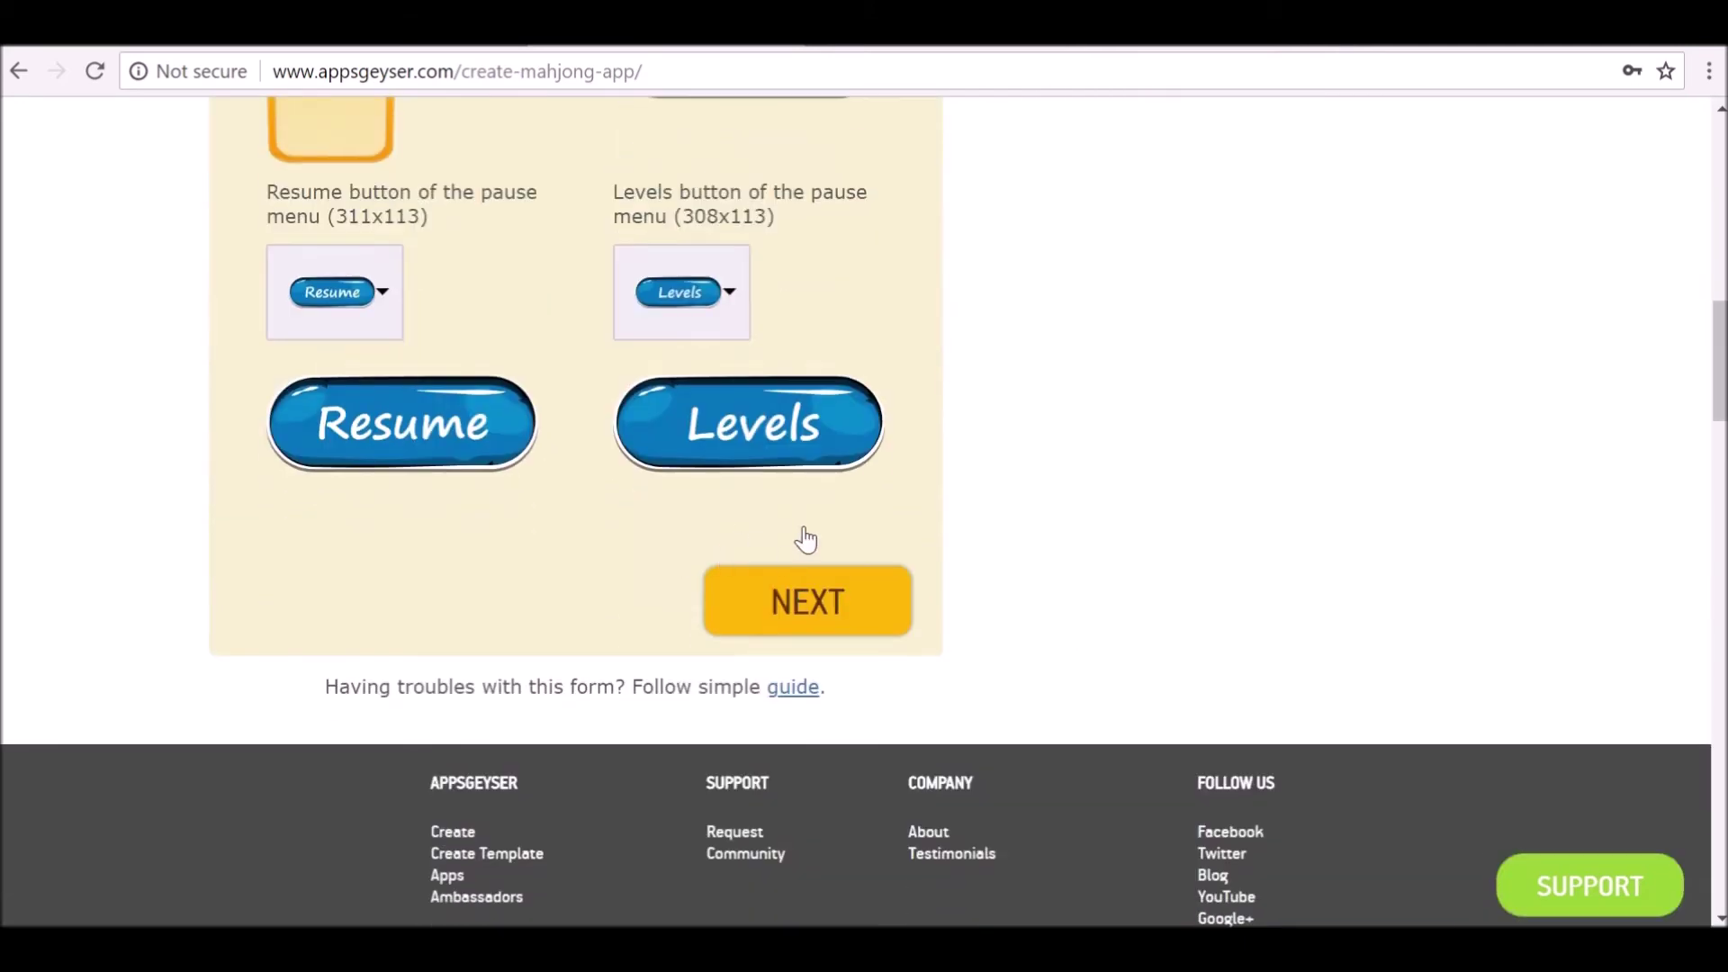
left_click(806, 598)
left_click(705, 440)
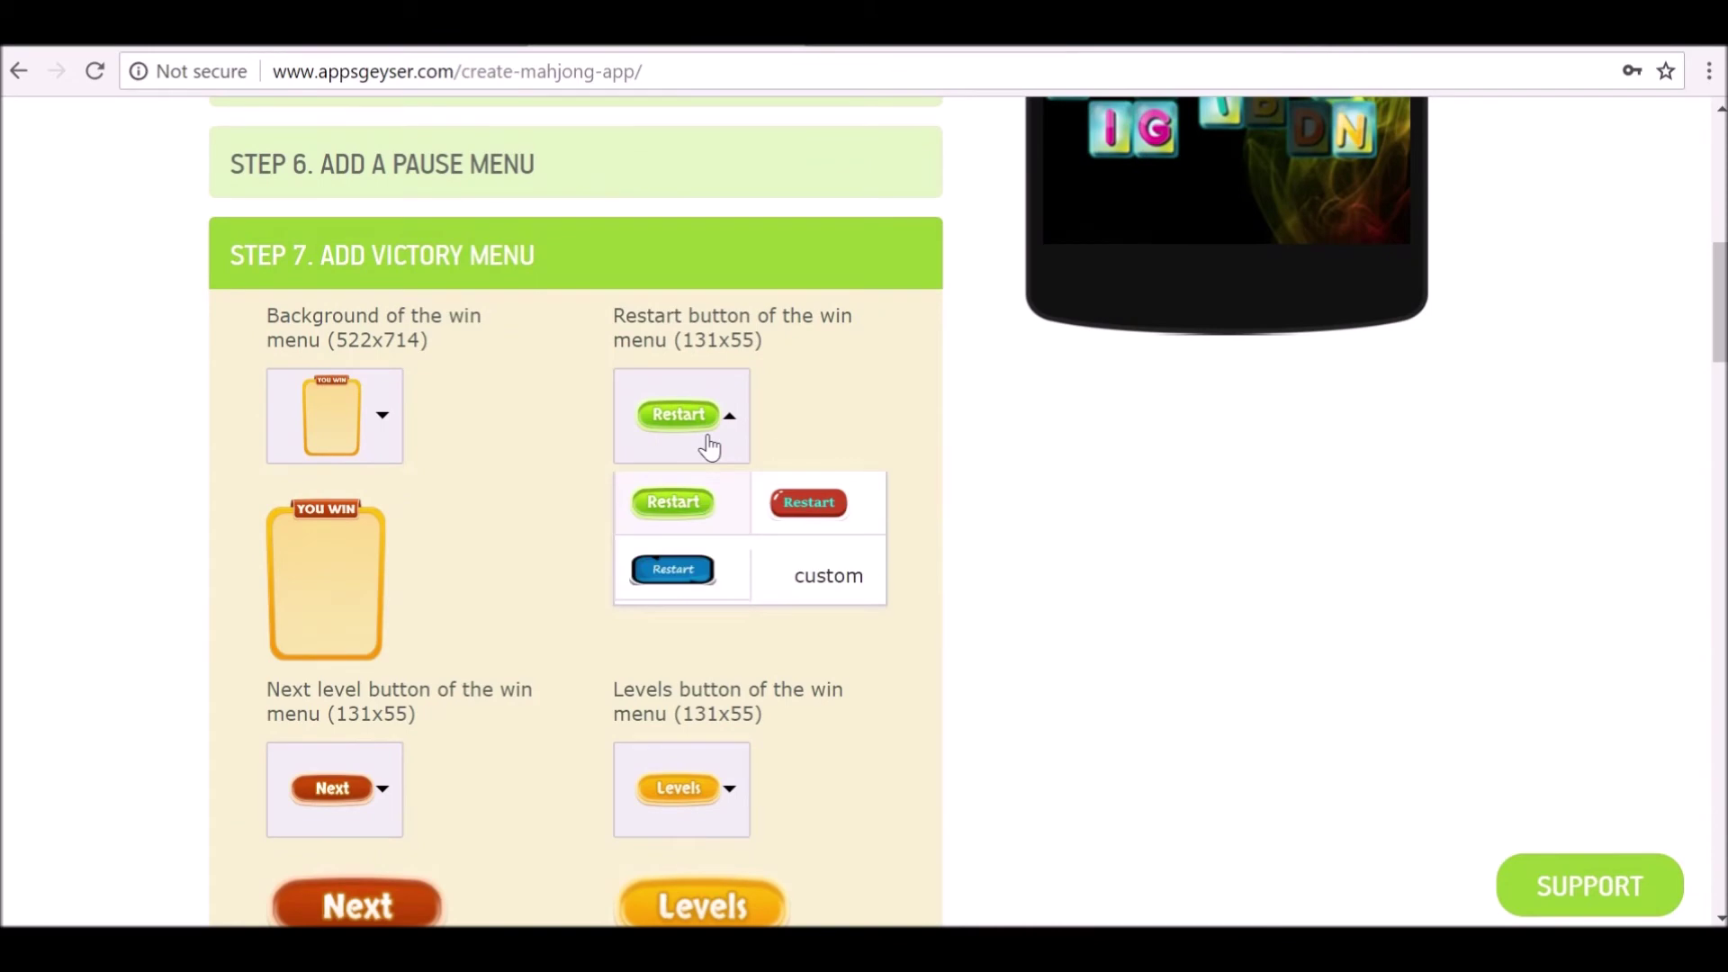
left_click(683, 561)
scroll(366, 493, "down", 2)
left_click(382, 654)
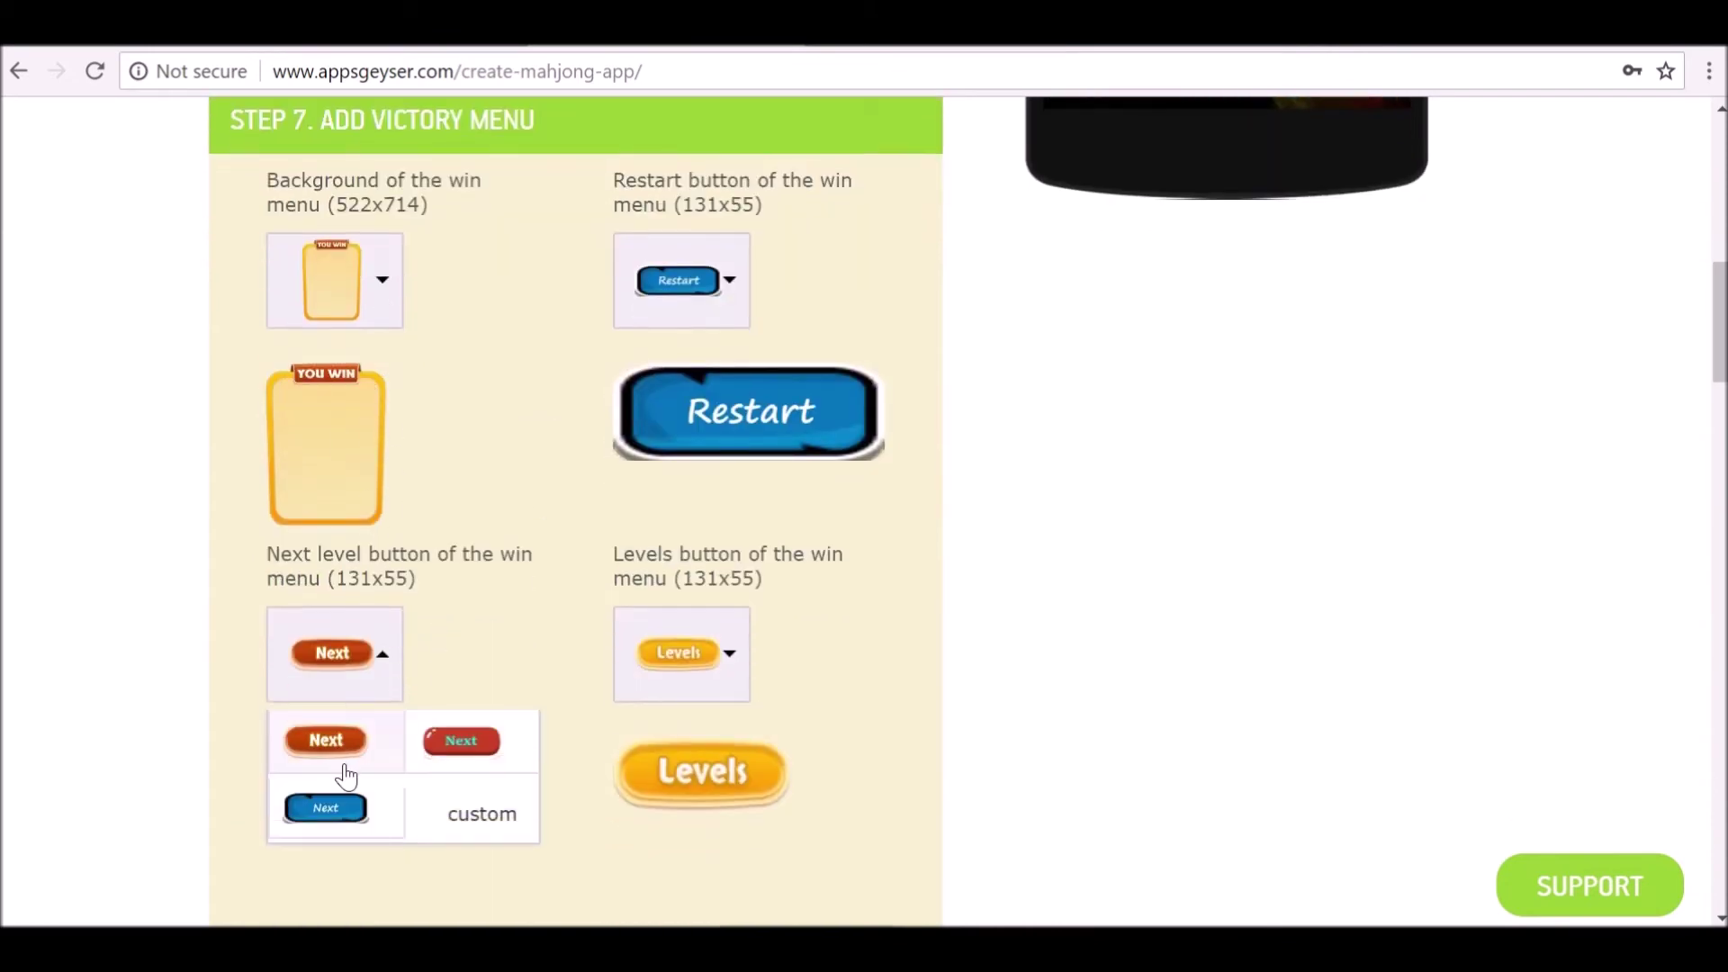
left_click(335, 802)
left_click(729, 654)
left_click(684, 823)
scroll(804, 567, "down", 4)
left_click(805, 567)
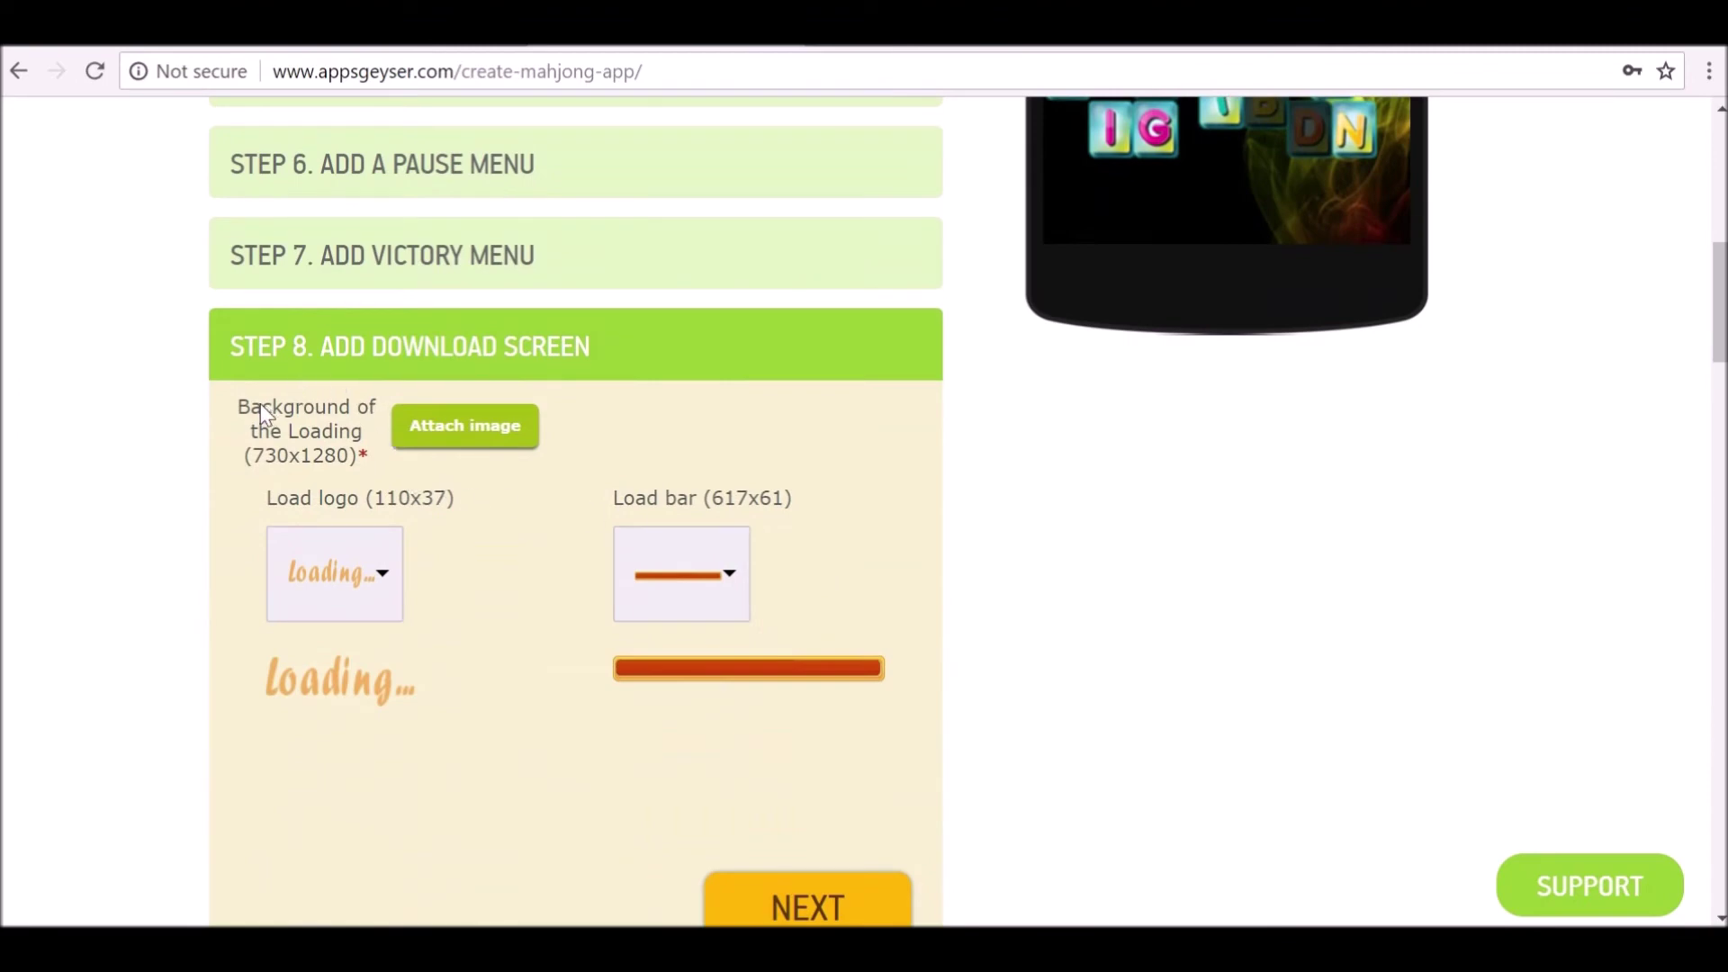
Attach the Mahjong 'loading screen' image as the cropped loading background.
left_click(459, 423)
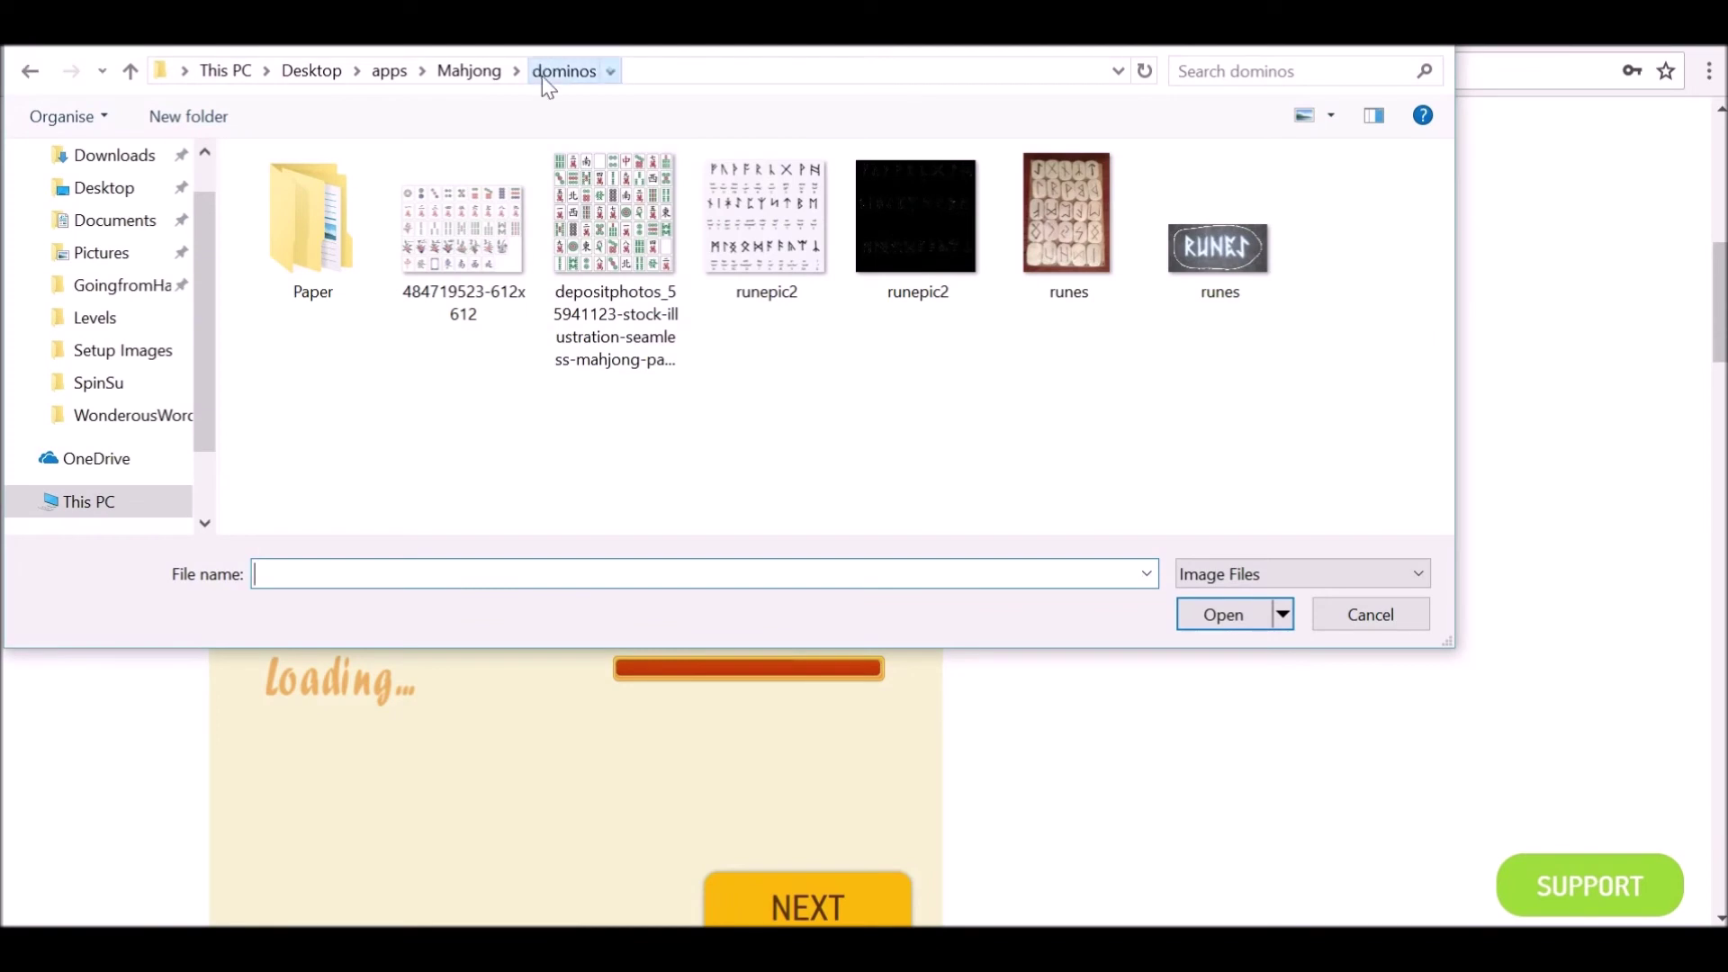
left_click(459, 79)
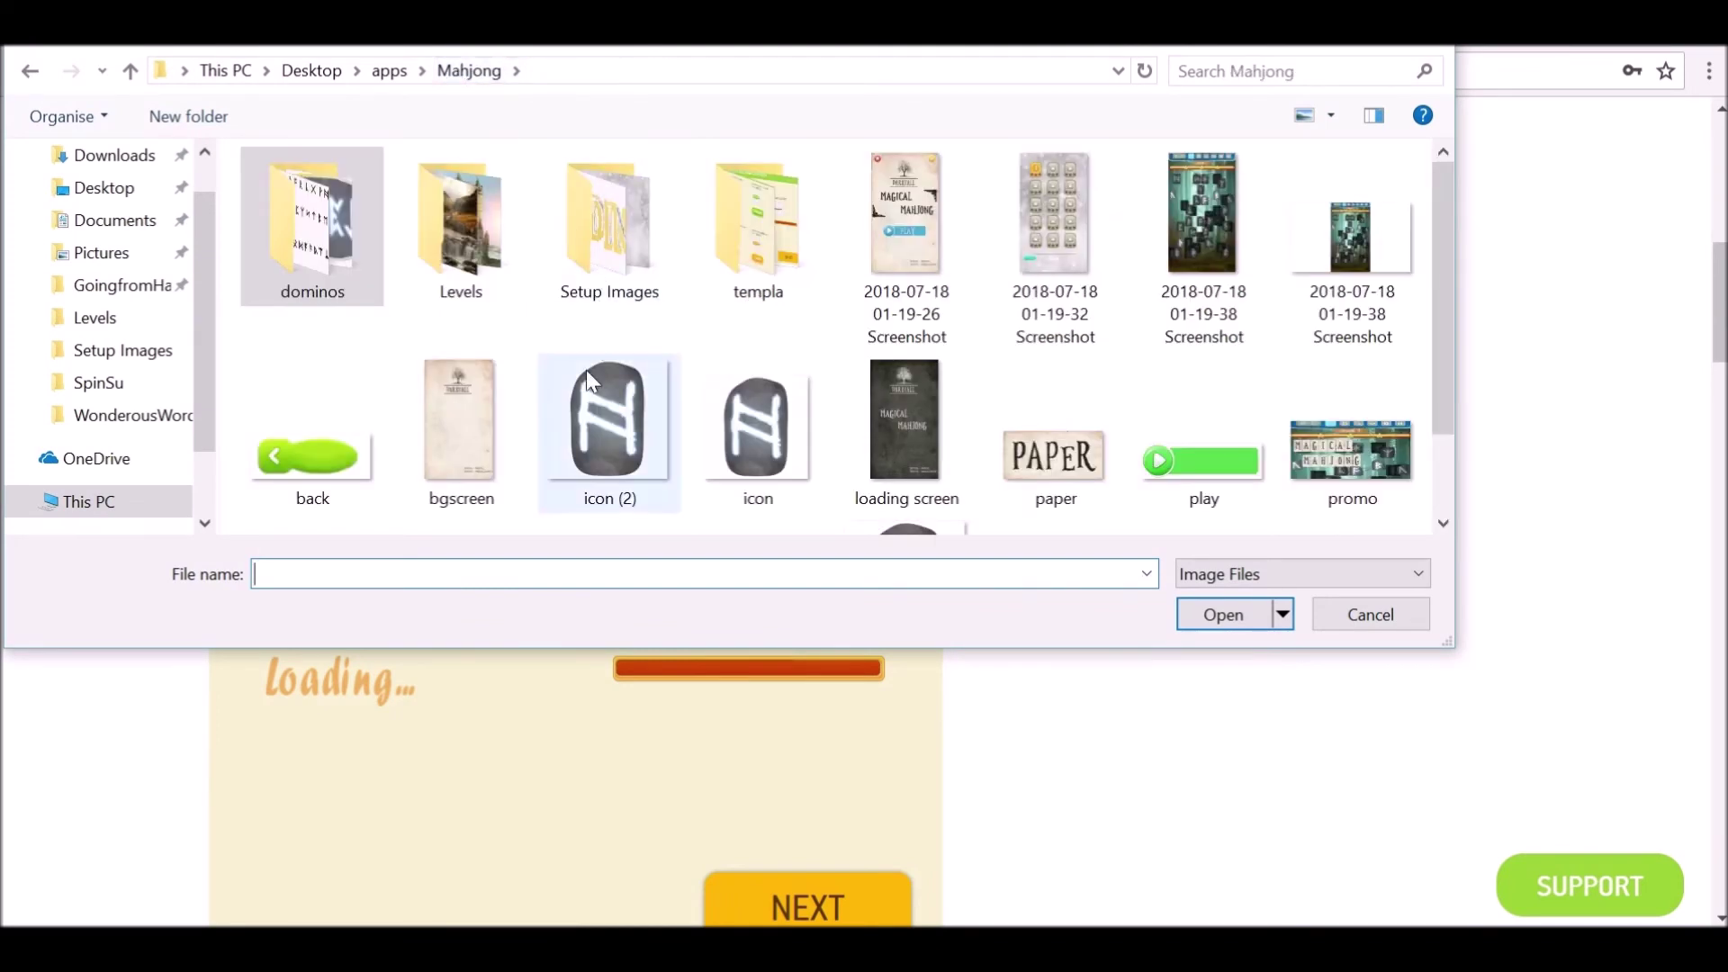
scroll(450, 277, "down", 1)
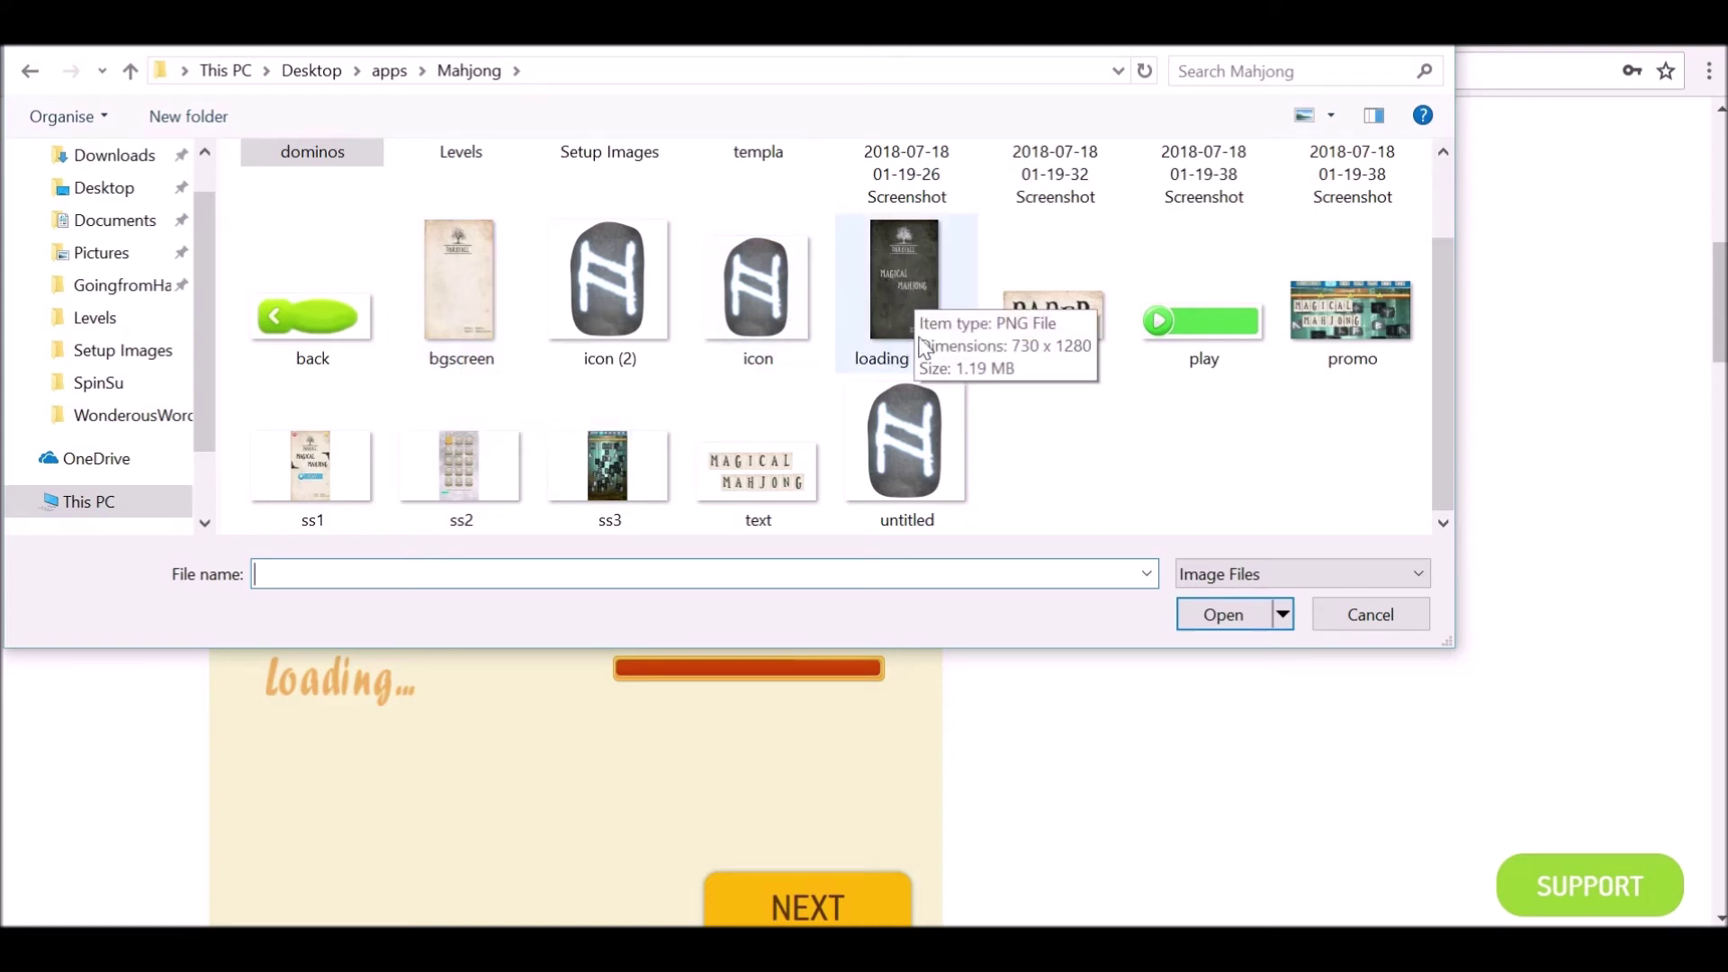
left_click(916, 270)
left_click(1224, 613)
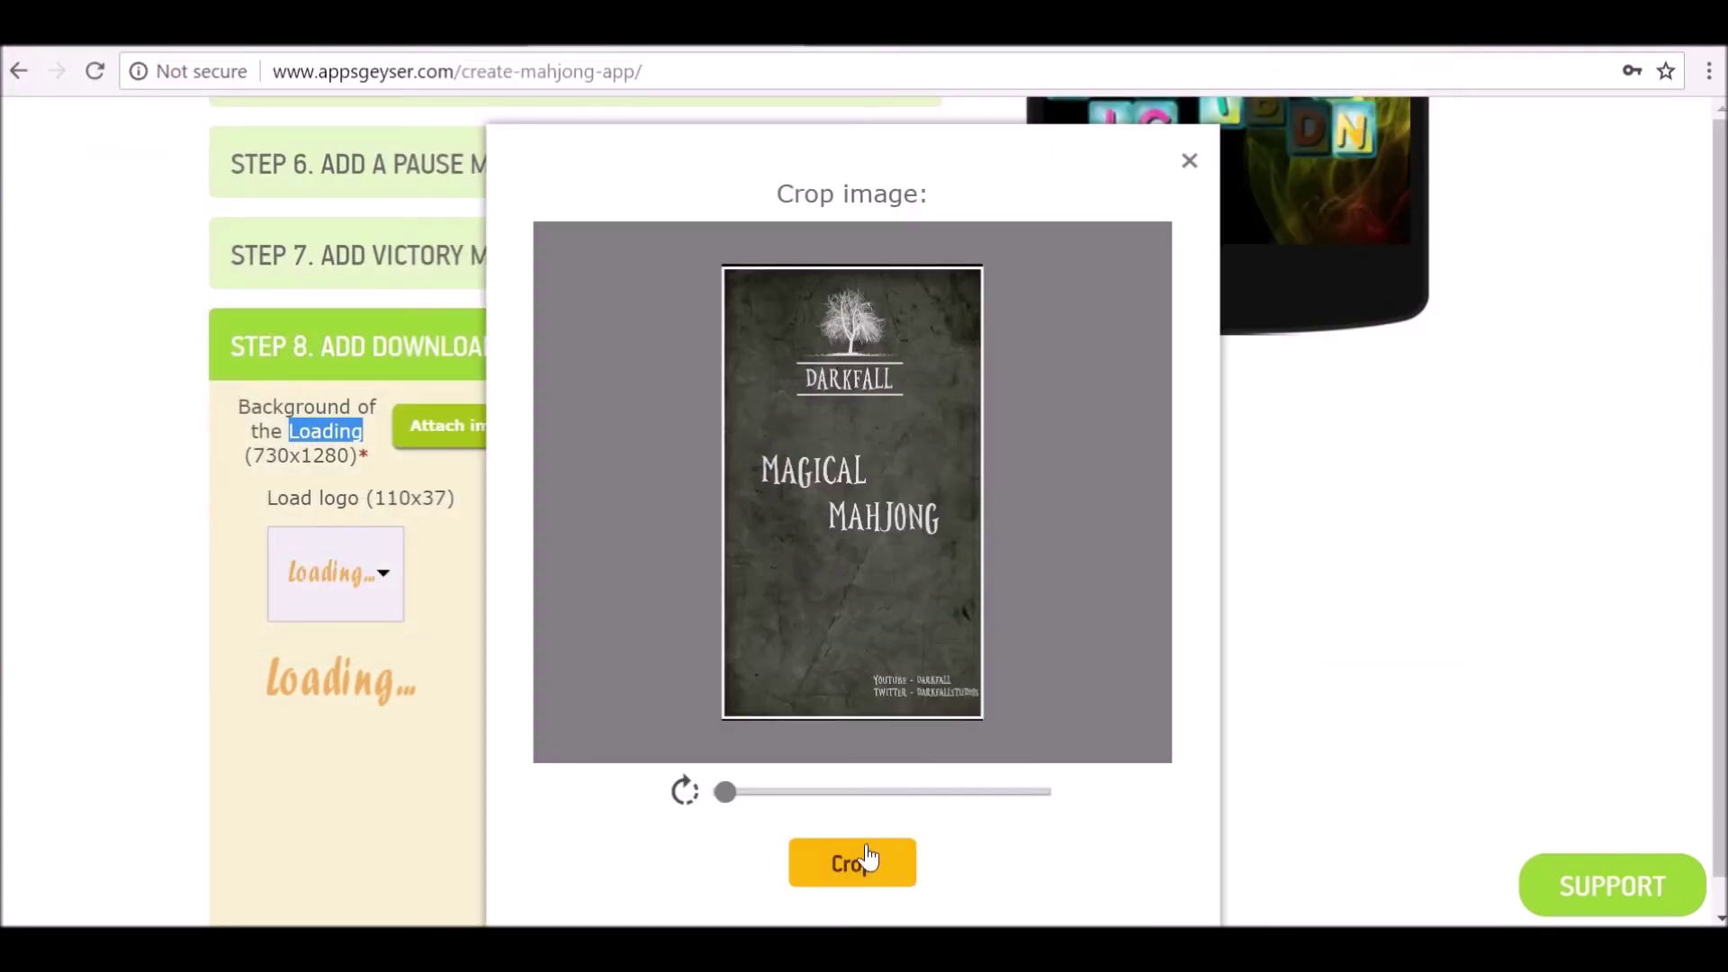
left_click(864, 862)
scroll(542, 533, "down", 3)
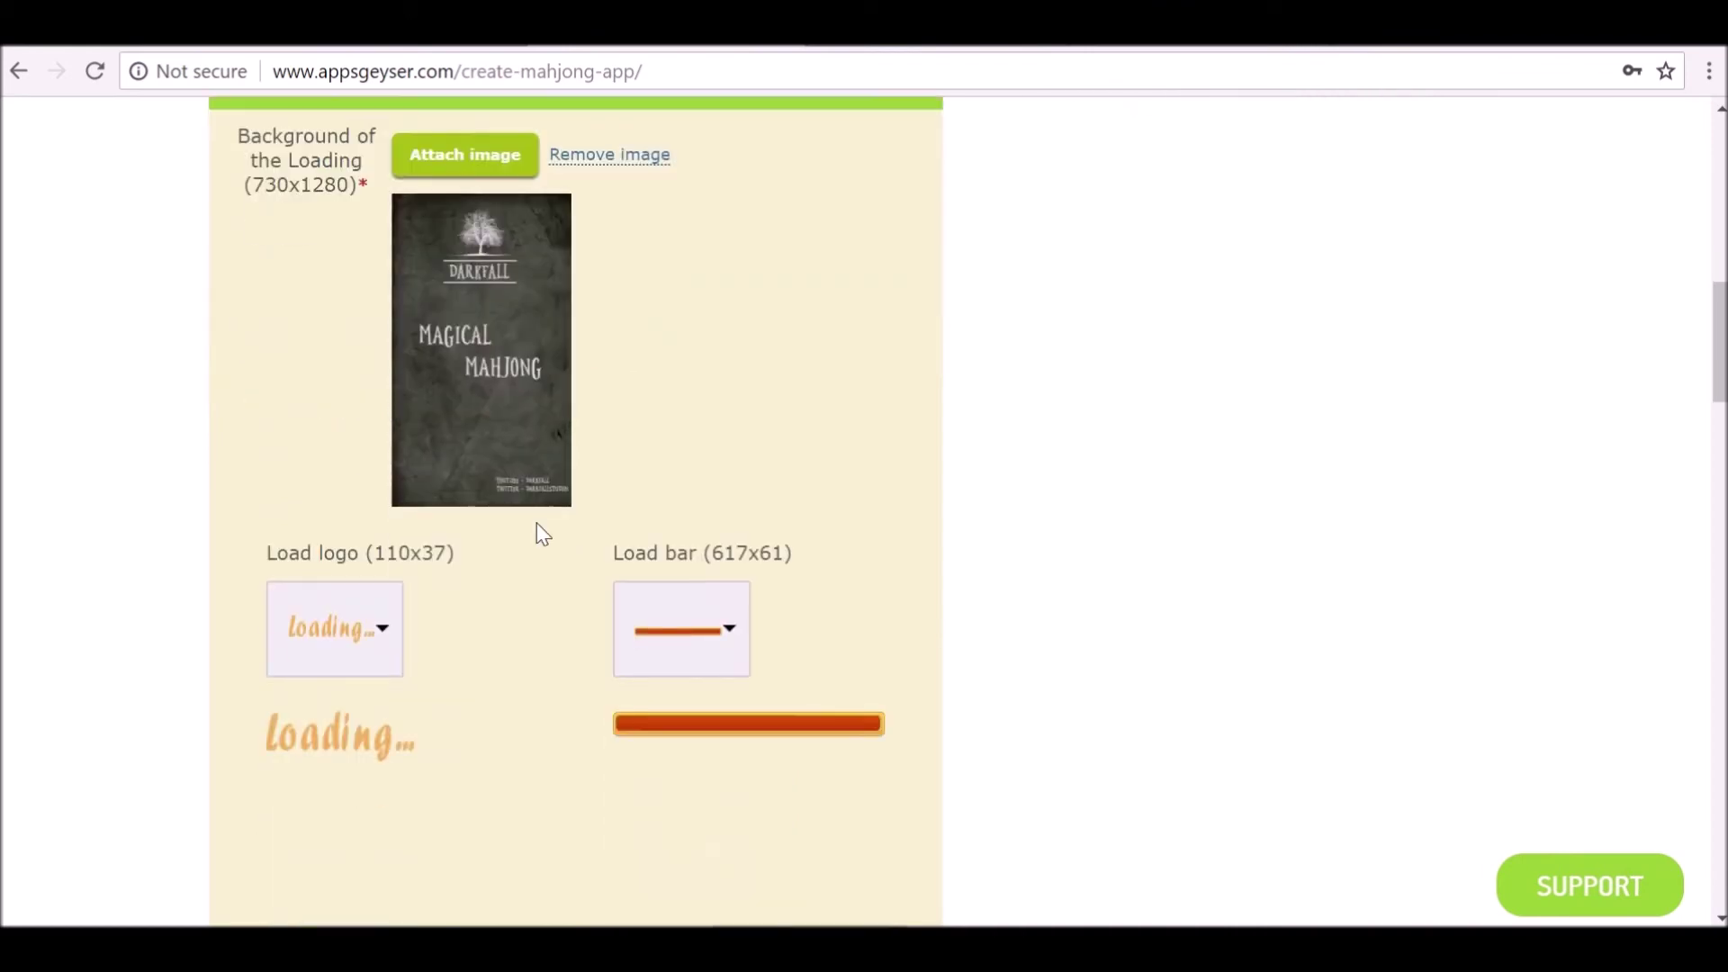
Set the load logo to custom using the Setup Images 'loading' file.
left_click(376, 628)
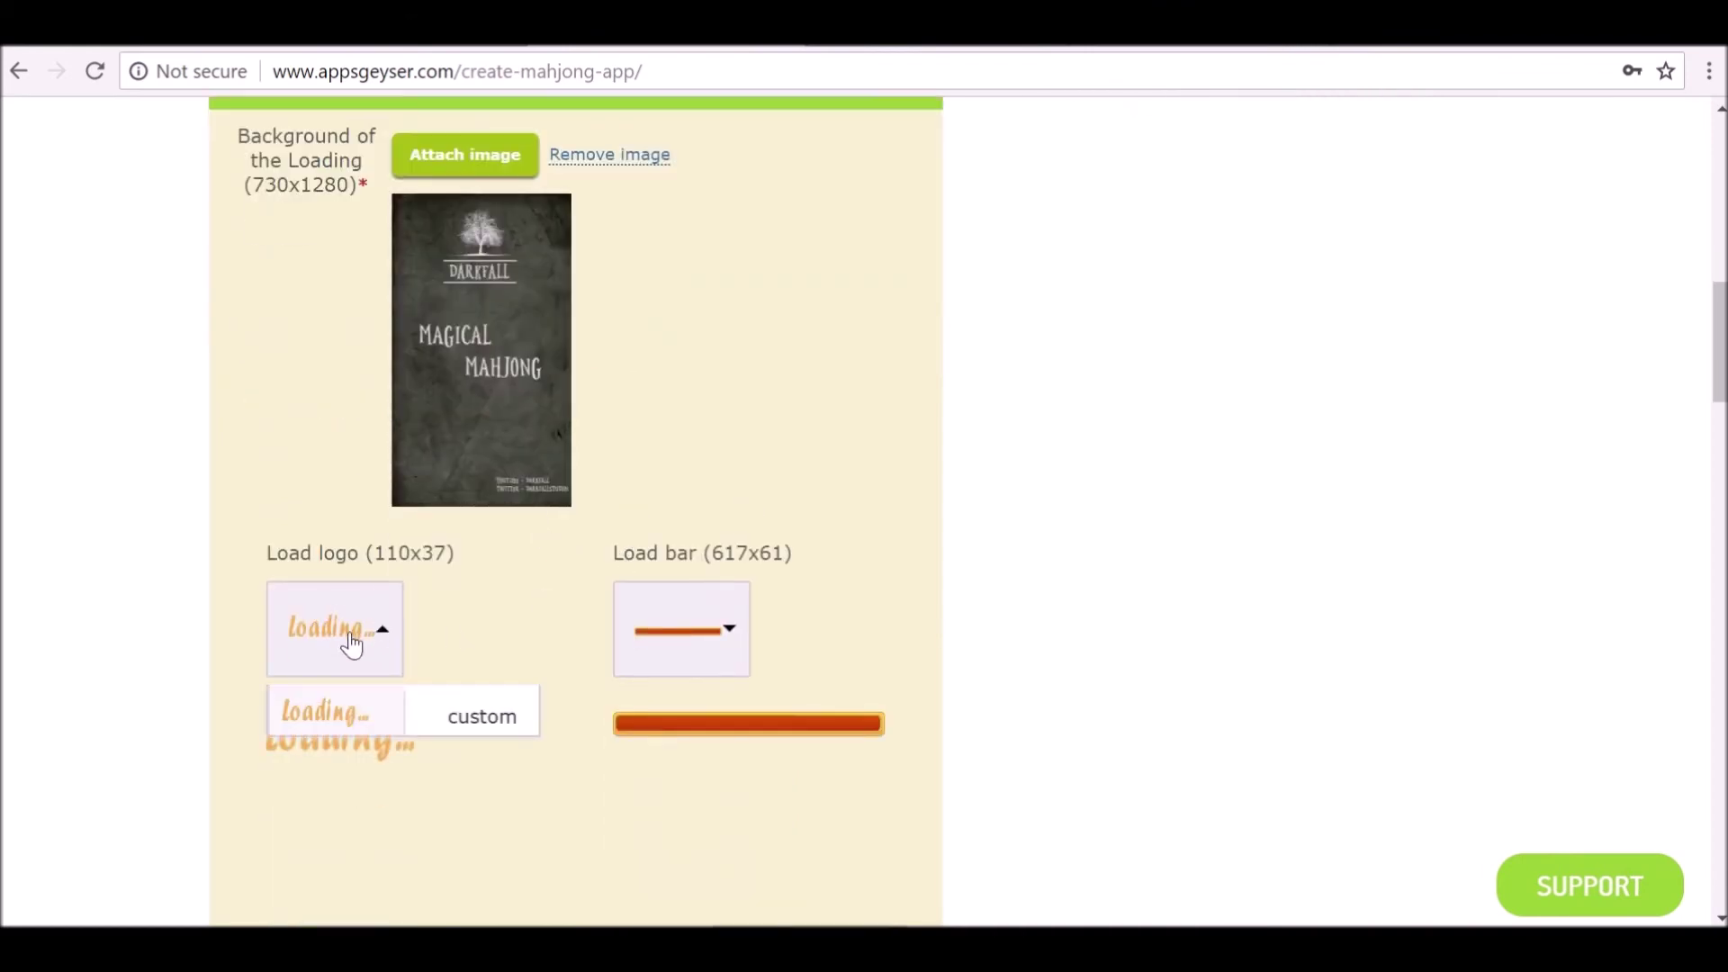
left_click(475, 717)
left_click(344, 705)
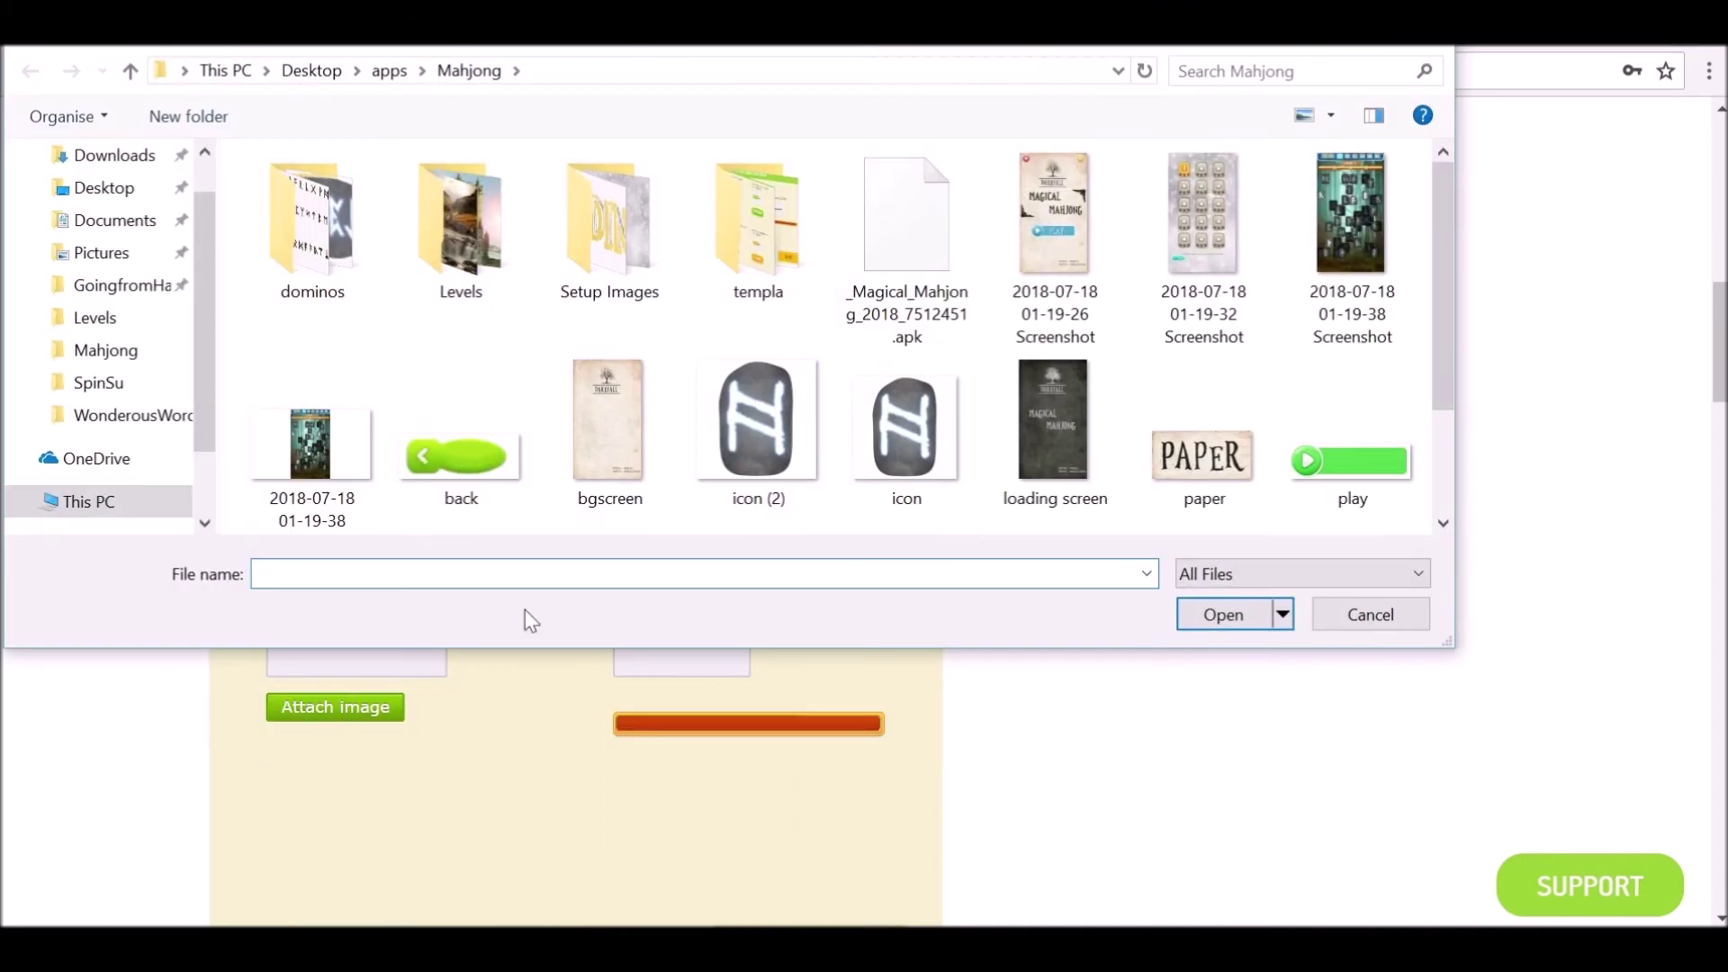
scroll(743, 404, "up", 3)
double_click(590, 243)
left_click(608, 203)
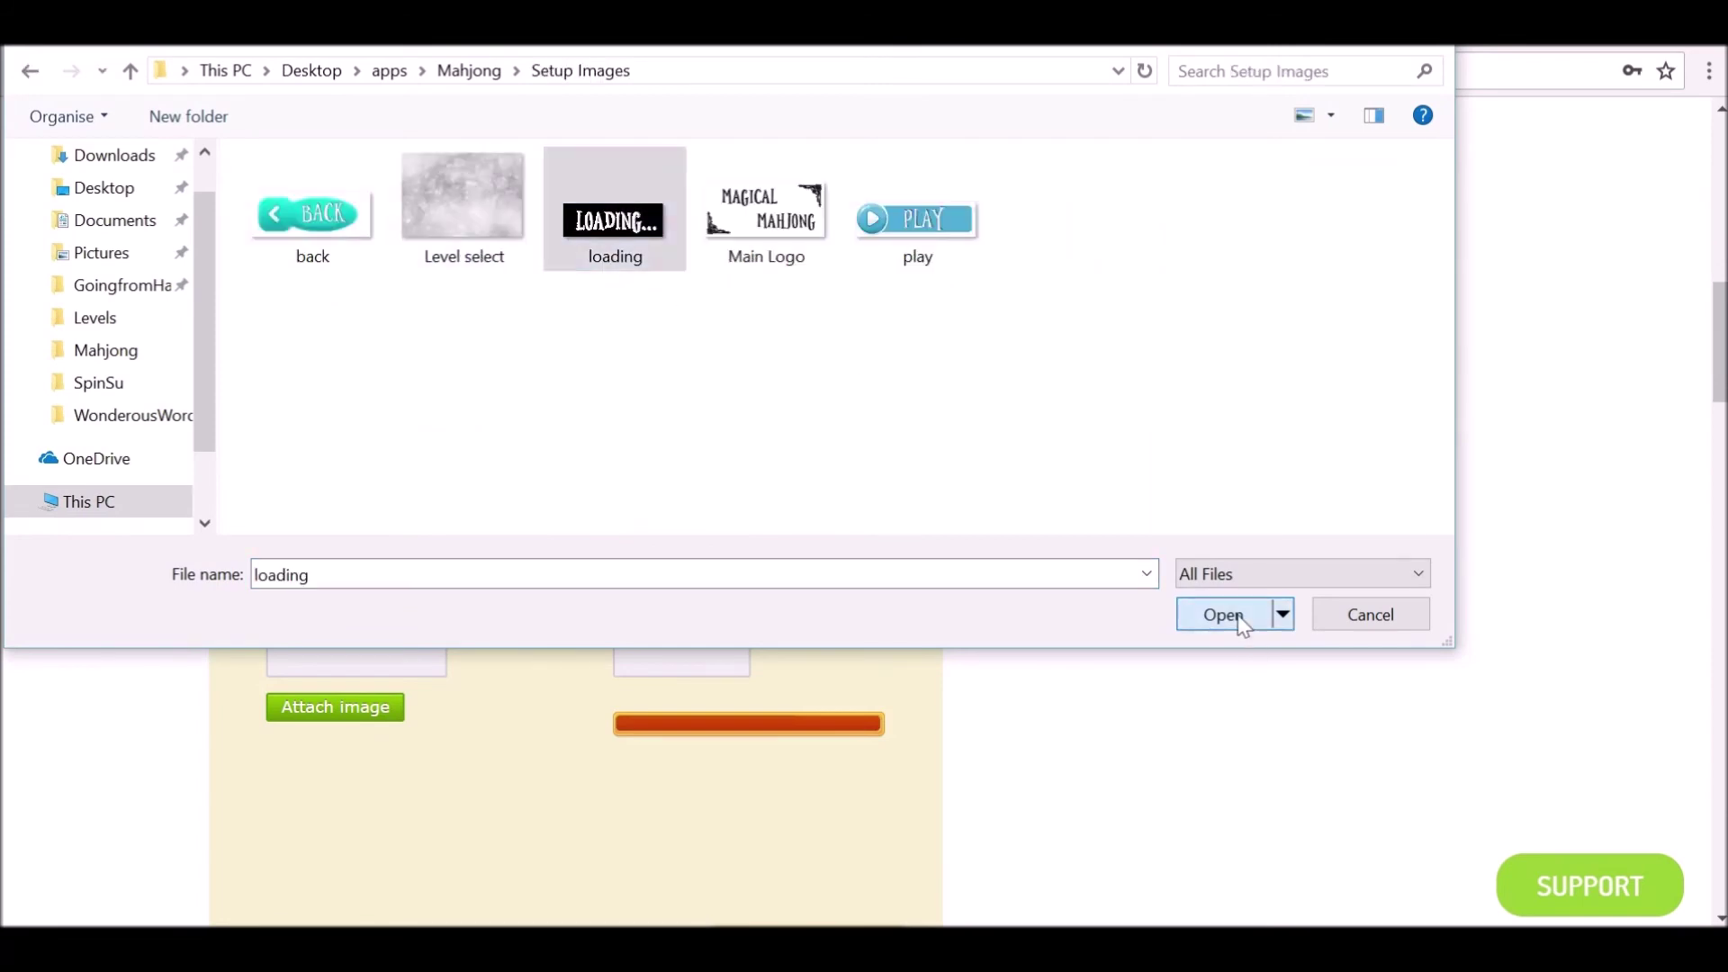
left_click(1223, 614)
scroll(664, 520, "down", 2)
Choose the grey load bar and finish the download screen step.
left_click(732, 511)
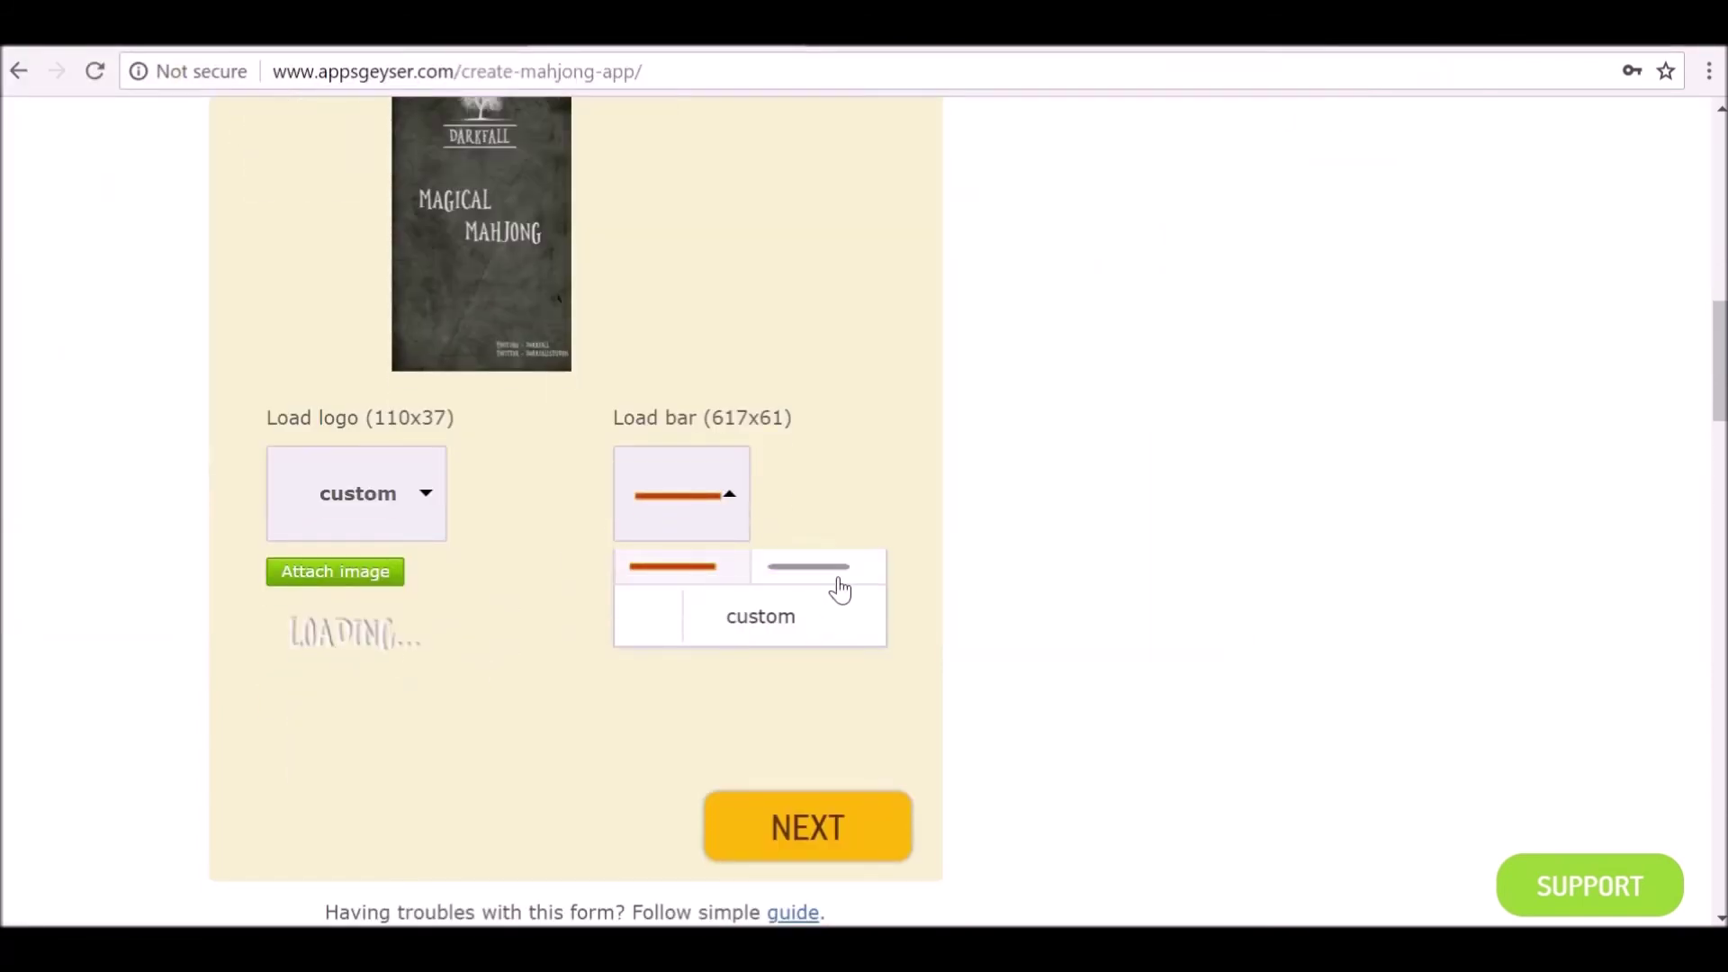
left_click(835, 581)
left_click(807, 828)
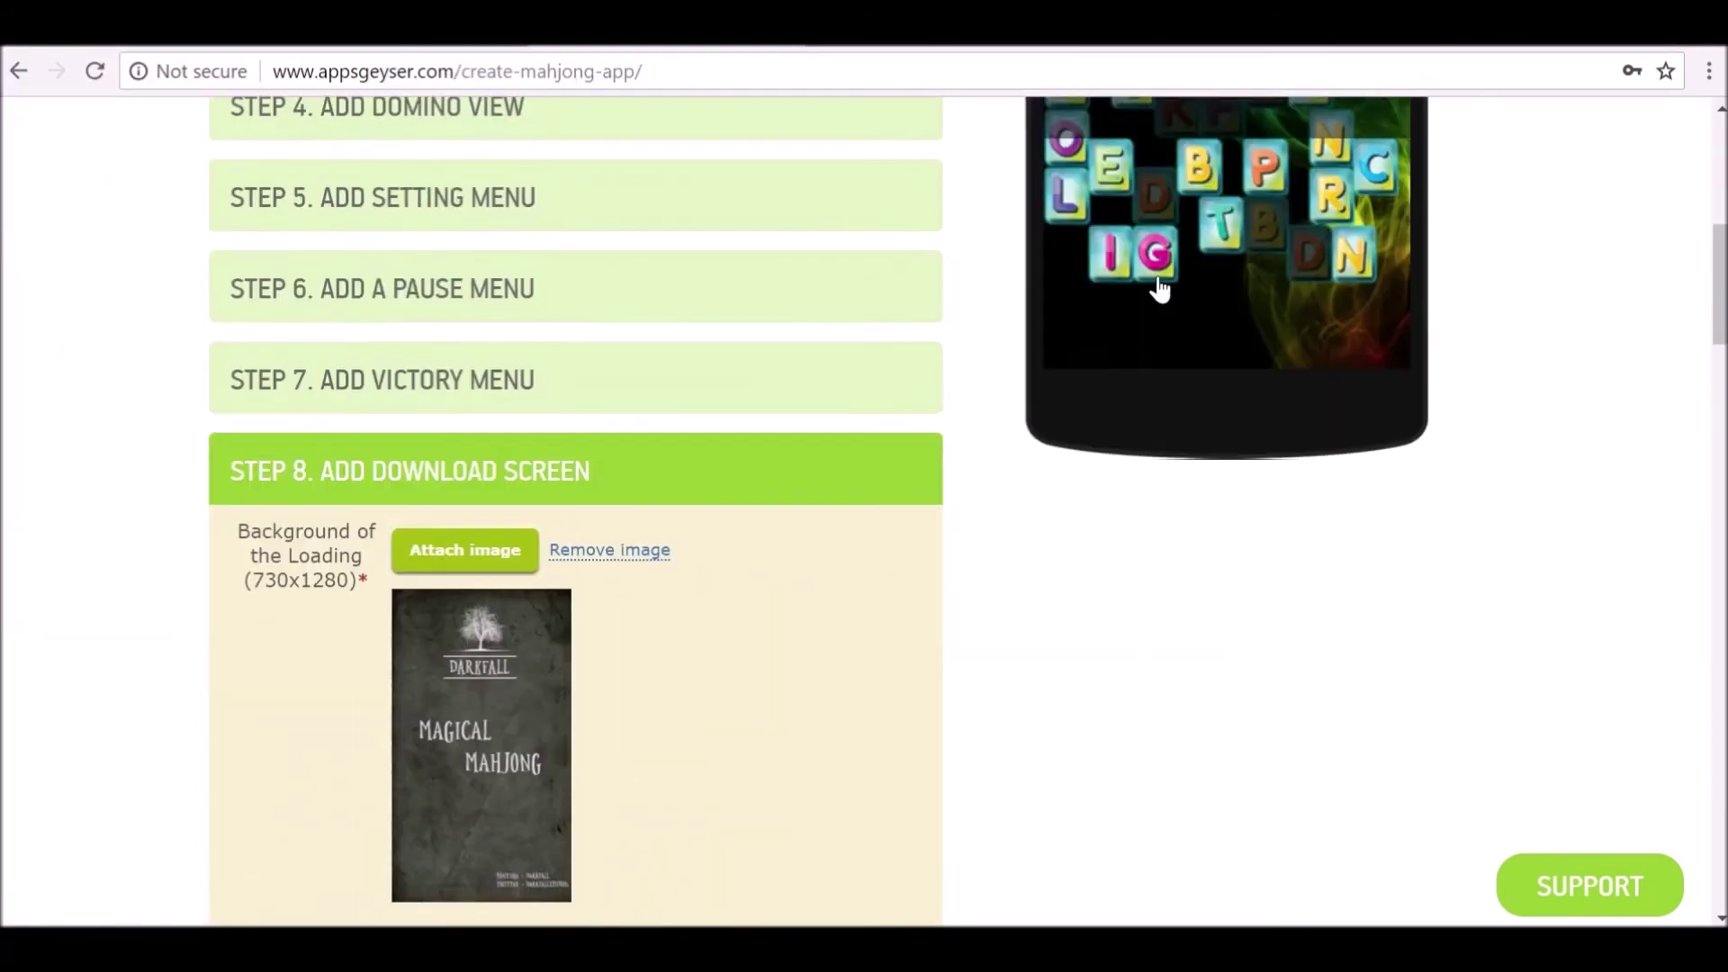
scroll(922, 501, "down", 10)
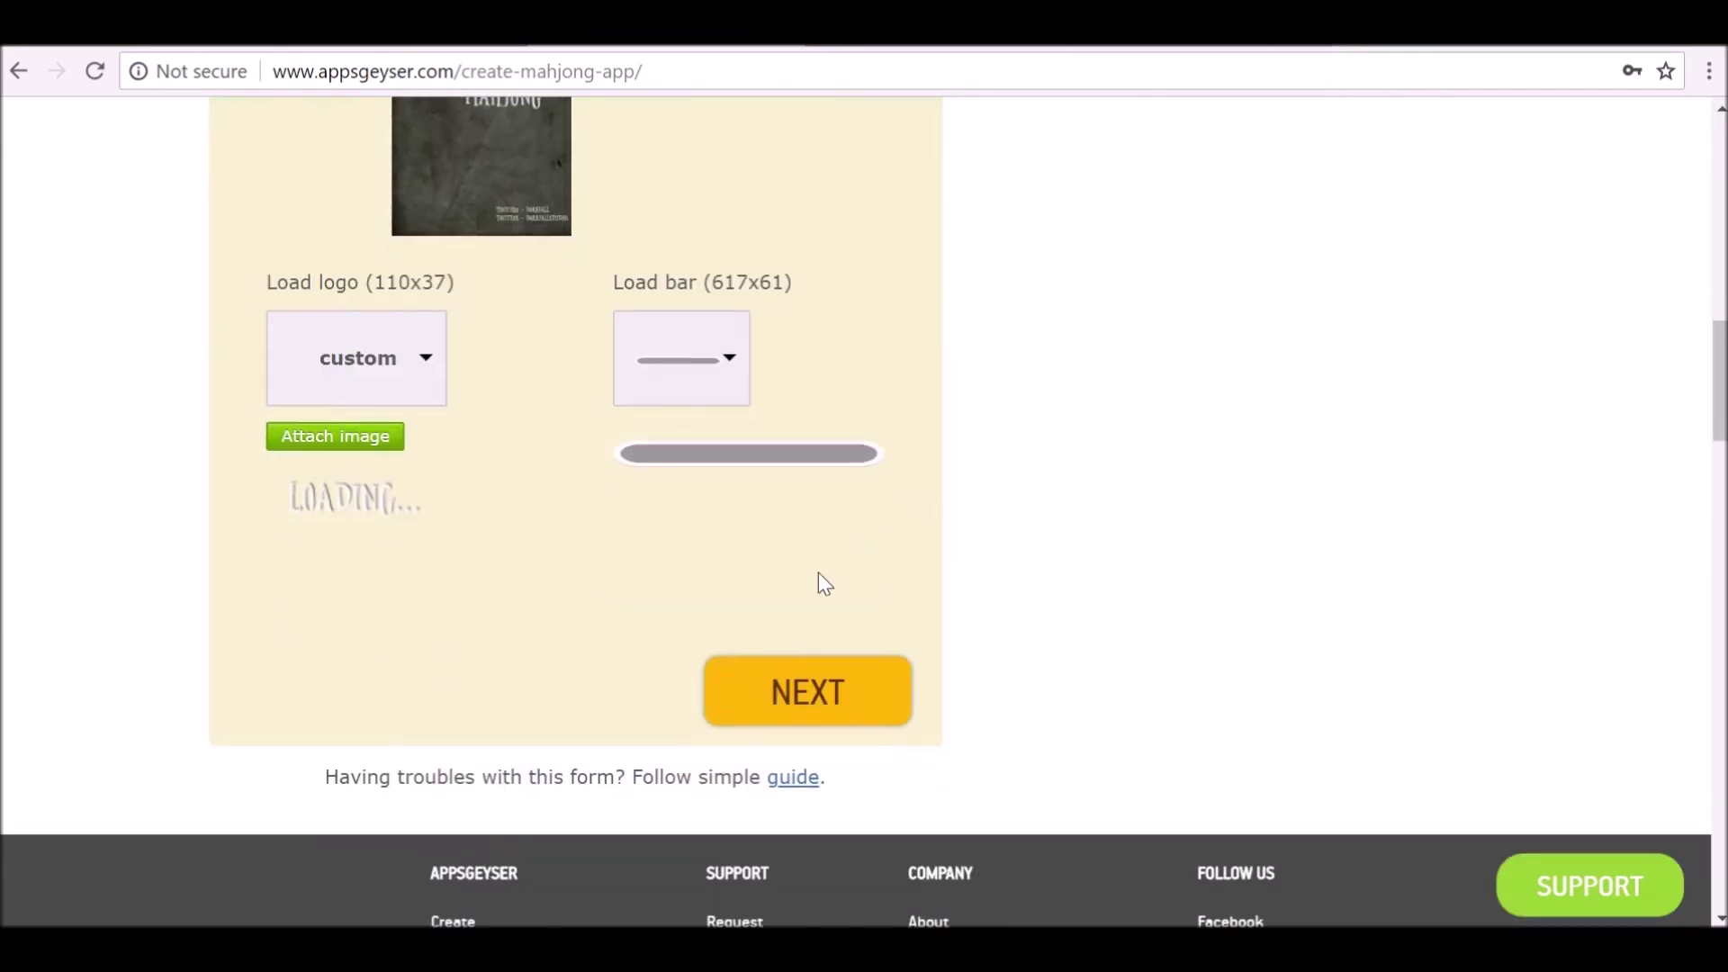
Name the app 'Mag Mahjong 2018 Demo' and continue.
left_click(812, 670)
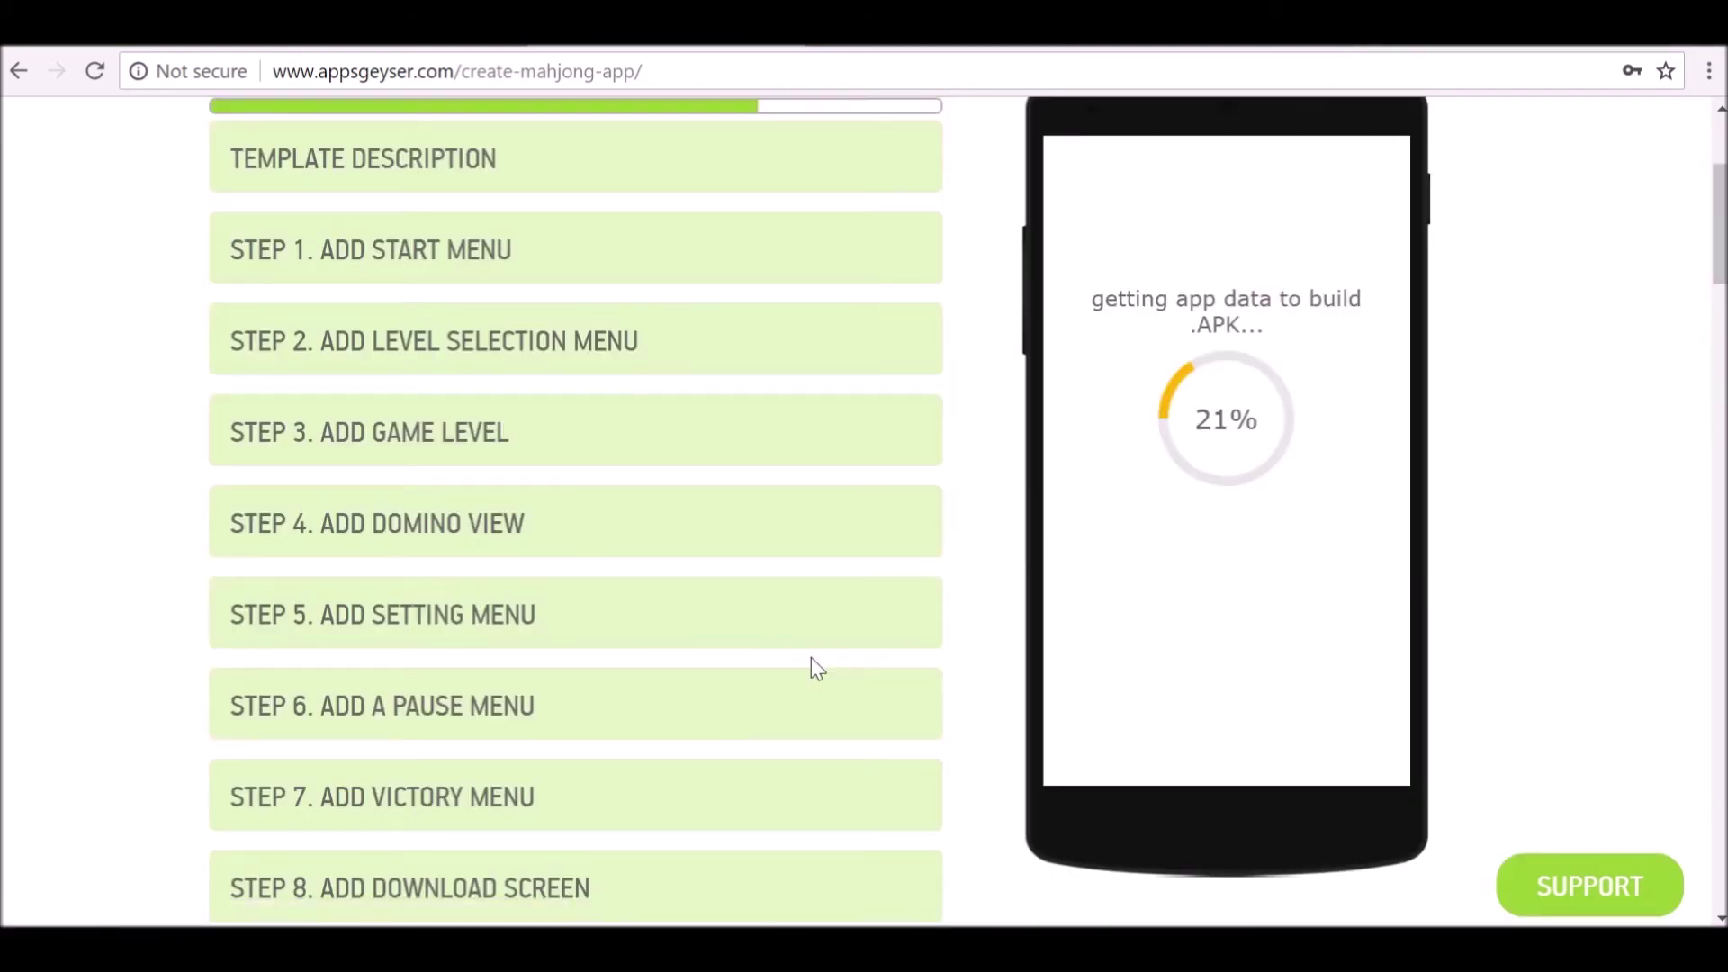
scroll(625, 501, "down", 3)
scroll(628, 505, "down", 3)
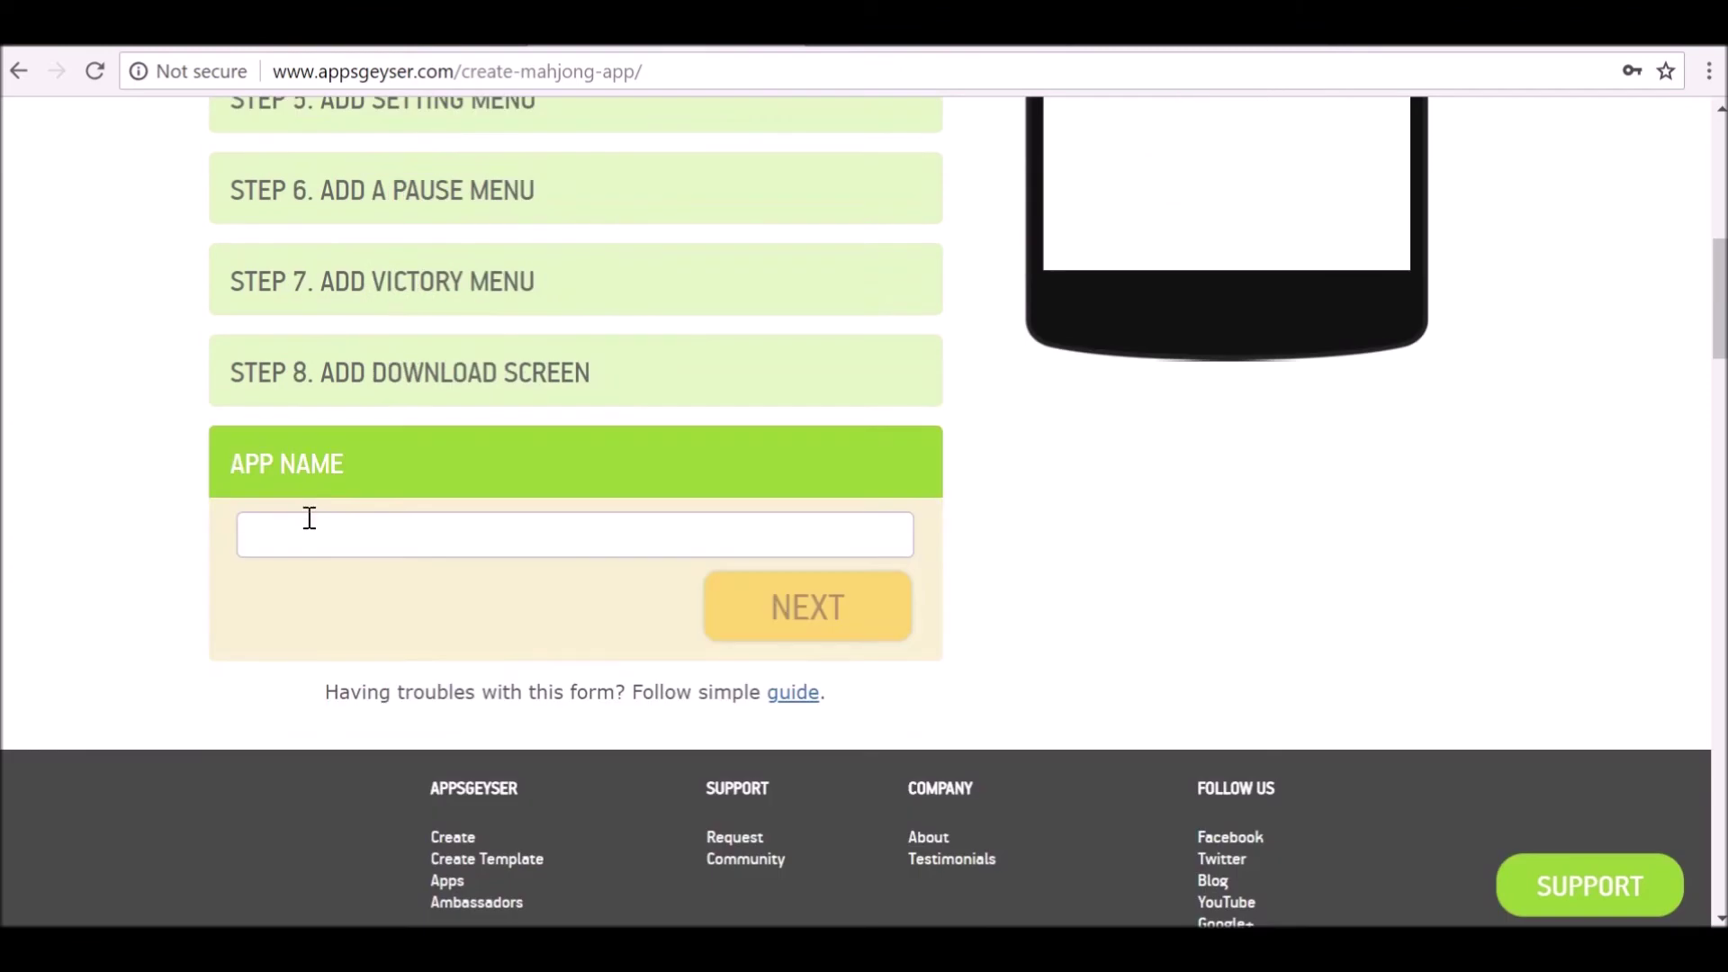
left_click(351, 534)
type("Mag Mahjong 2018 Demo")
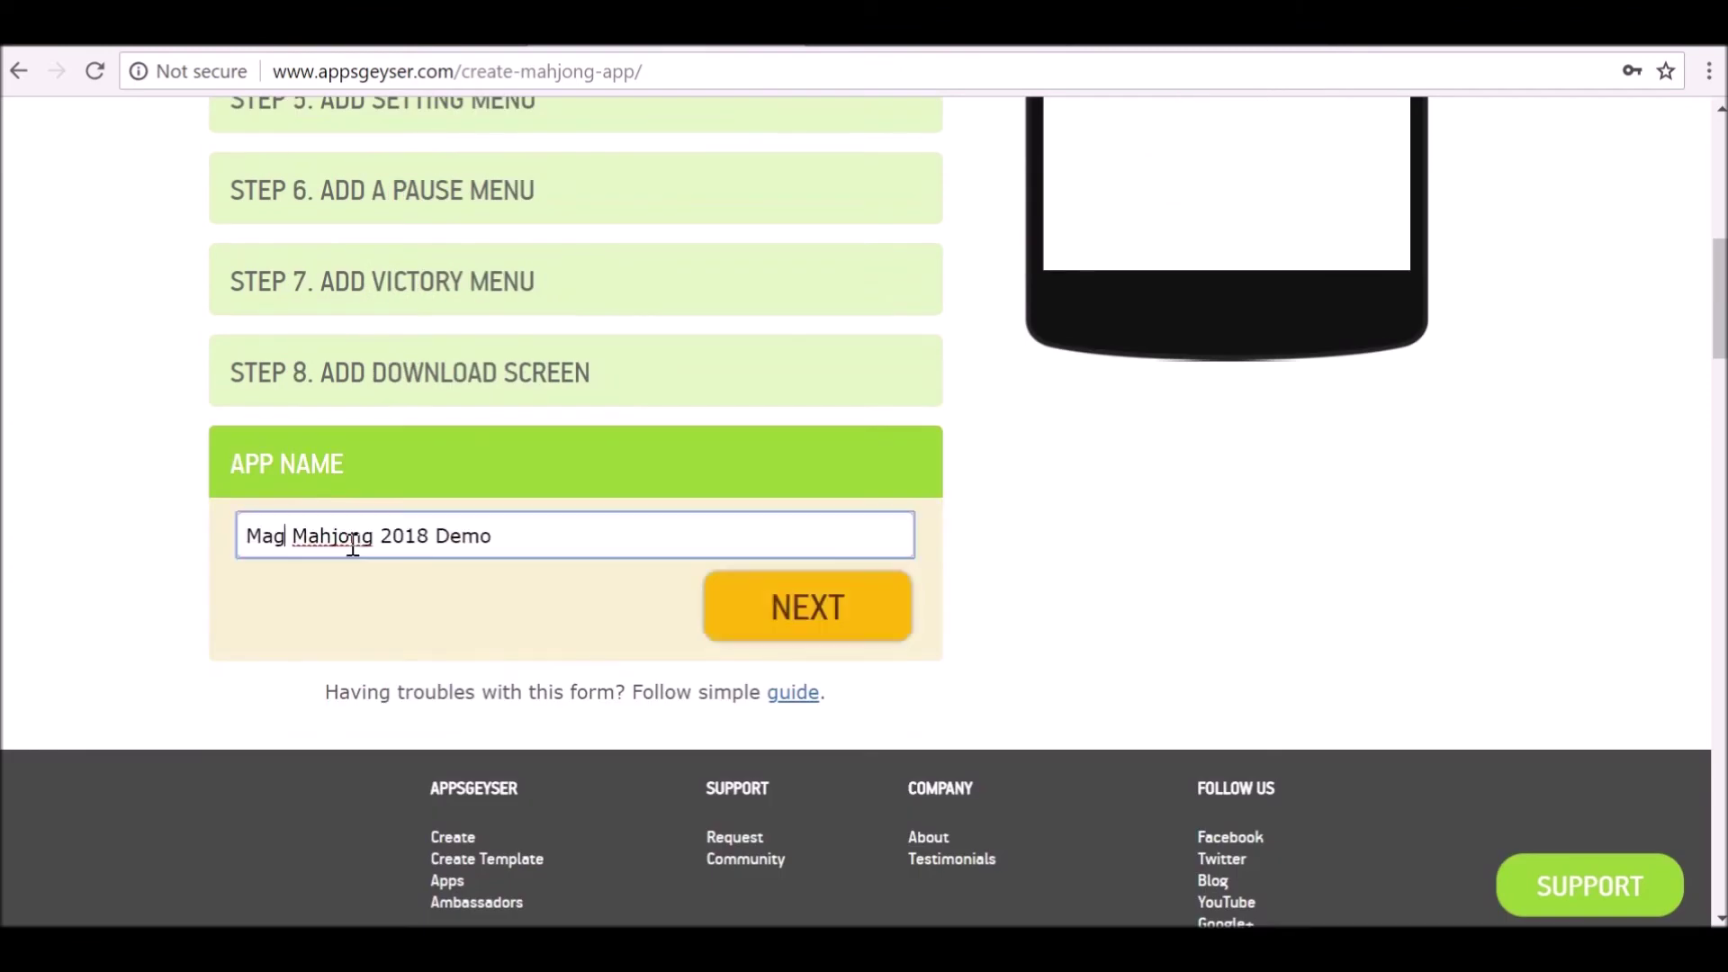
left_click(759, 610)
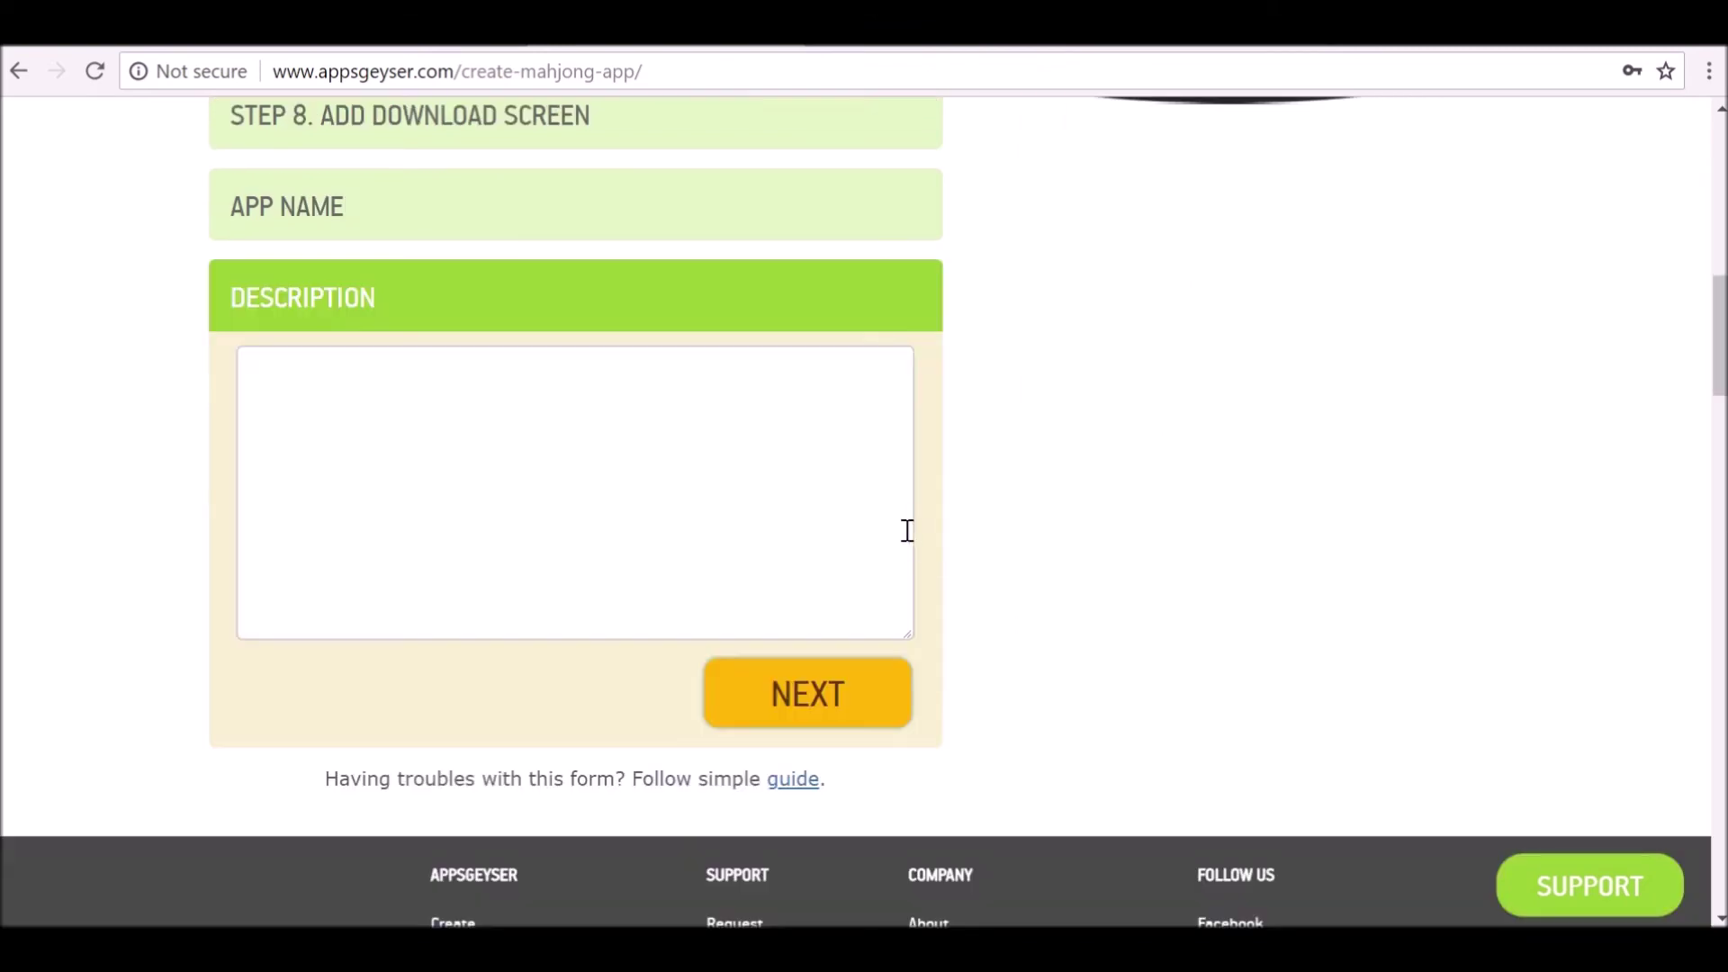
Enter the description 'Write a description' and move on to the icon step.
left_click(562, 516)
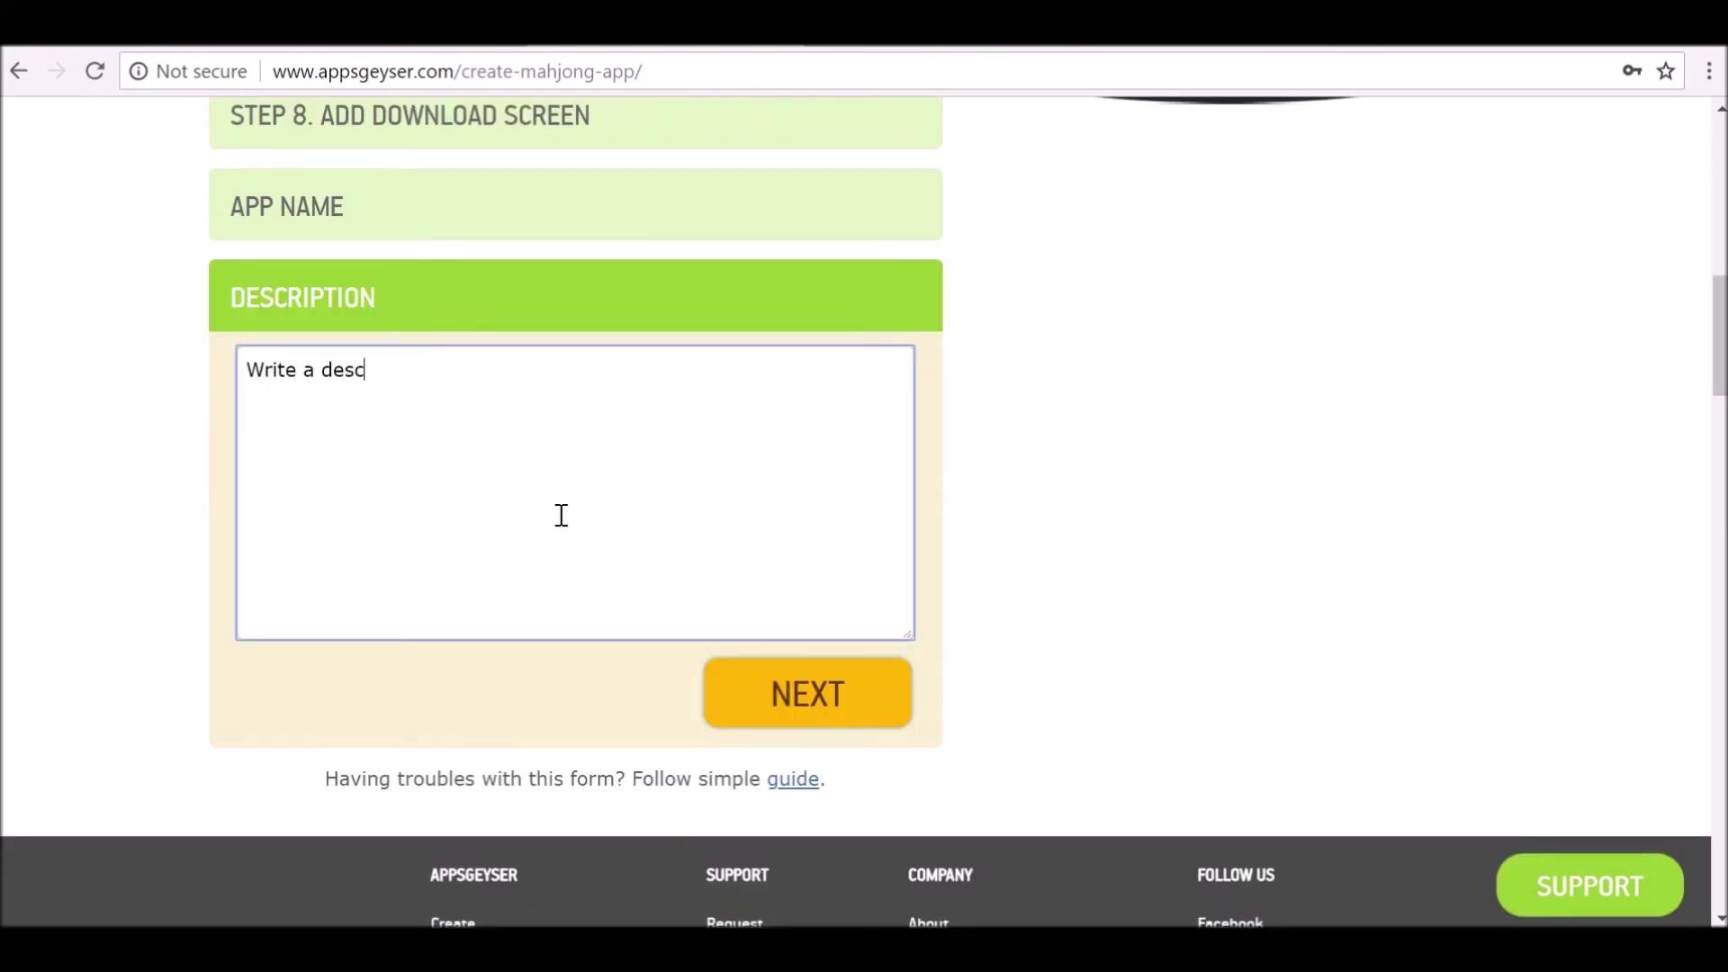
type("Write a description")
left_click(743, 688)
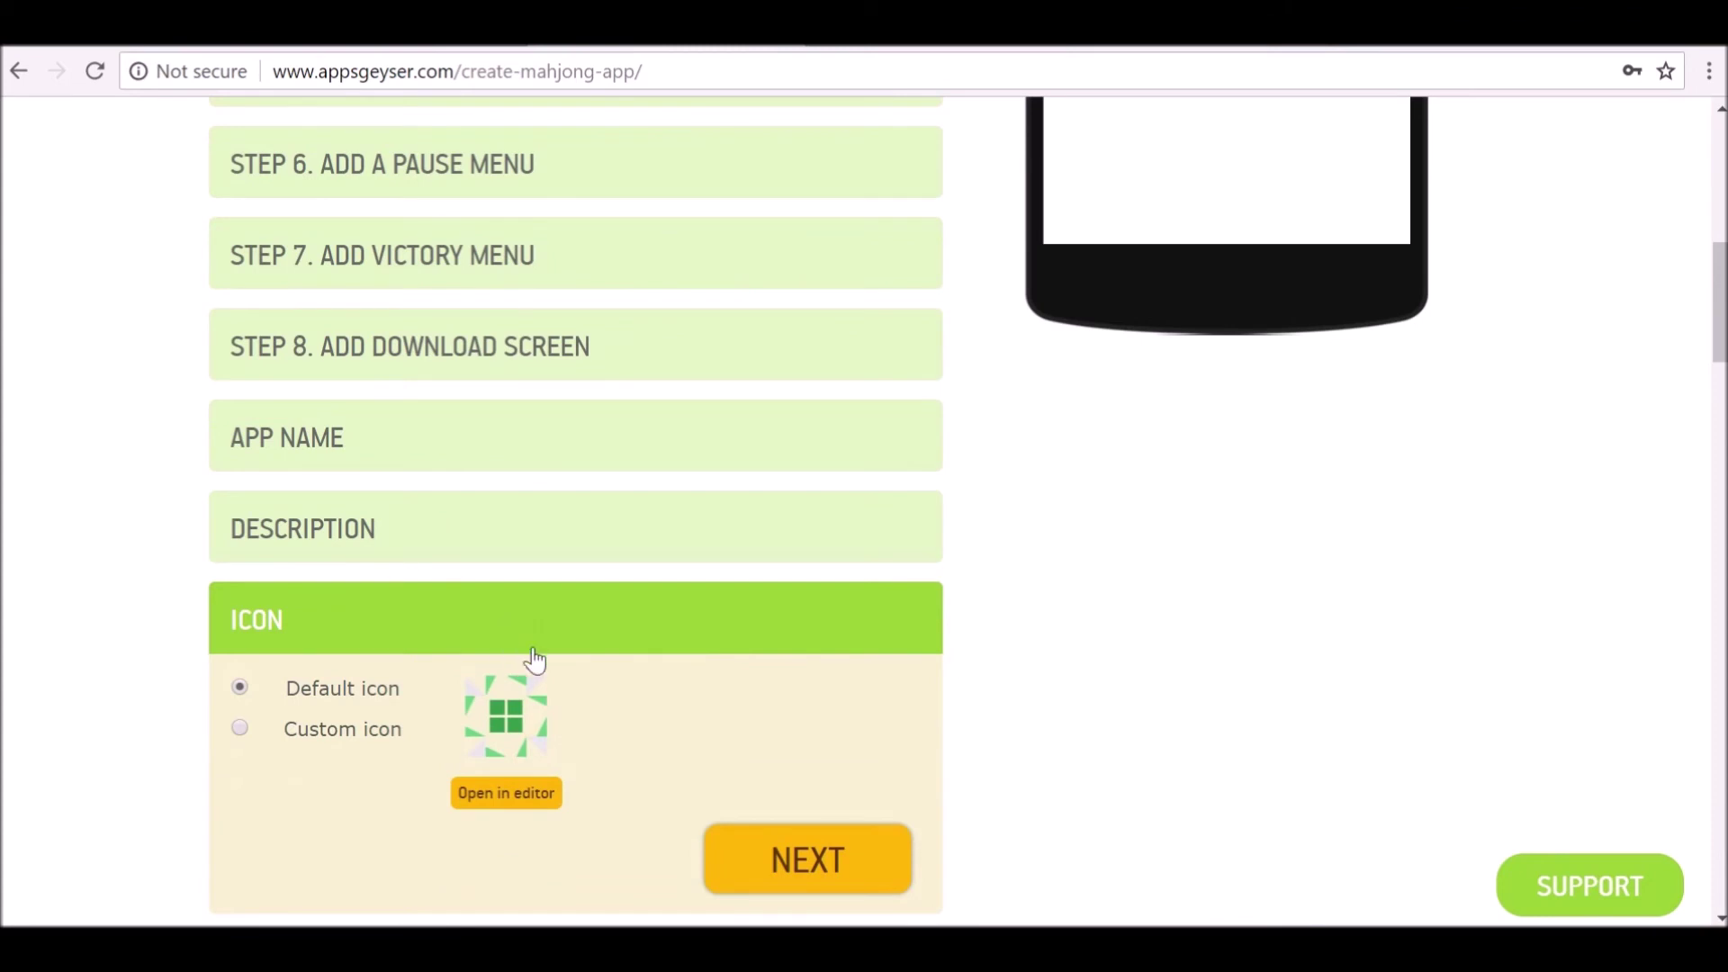
Switch to a custom app icon, upload the rune 'icon' image from the Mahjong folder, crop it, and continue.
scroll(423, 648, "down", 2)
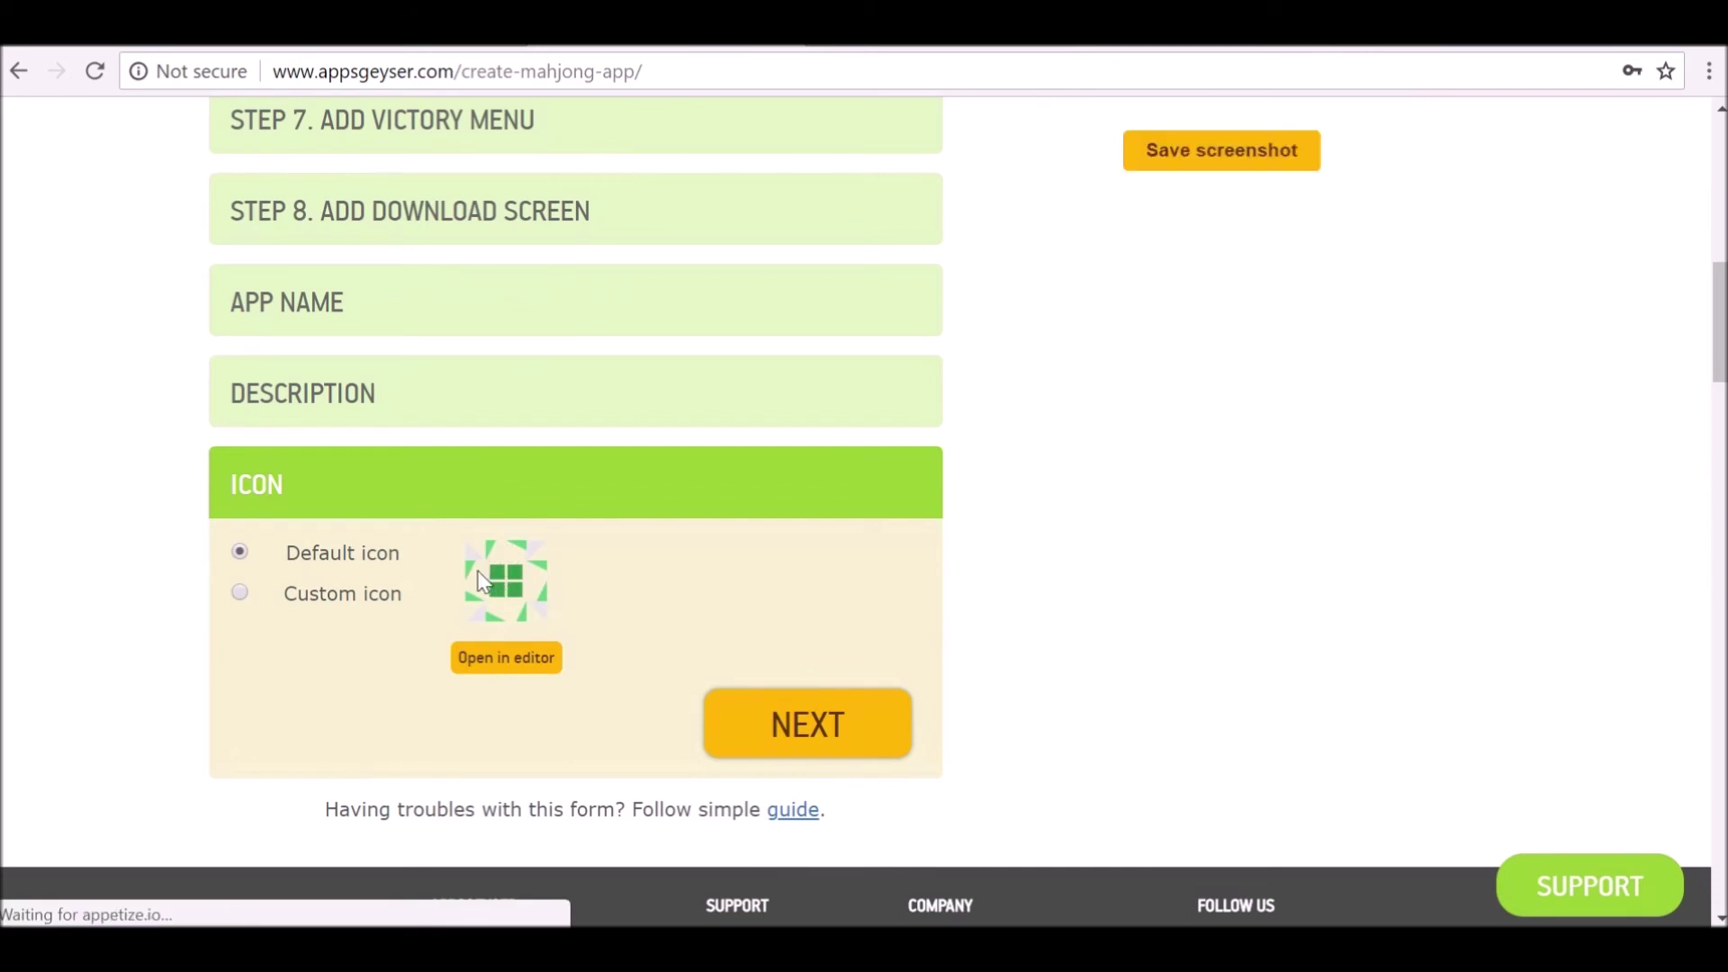
left_click(240, 592)
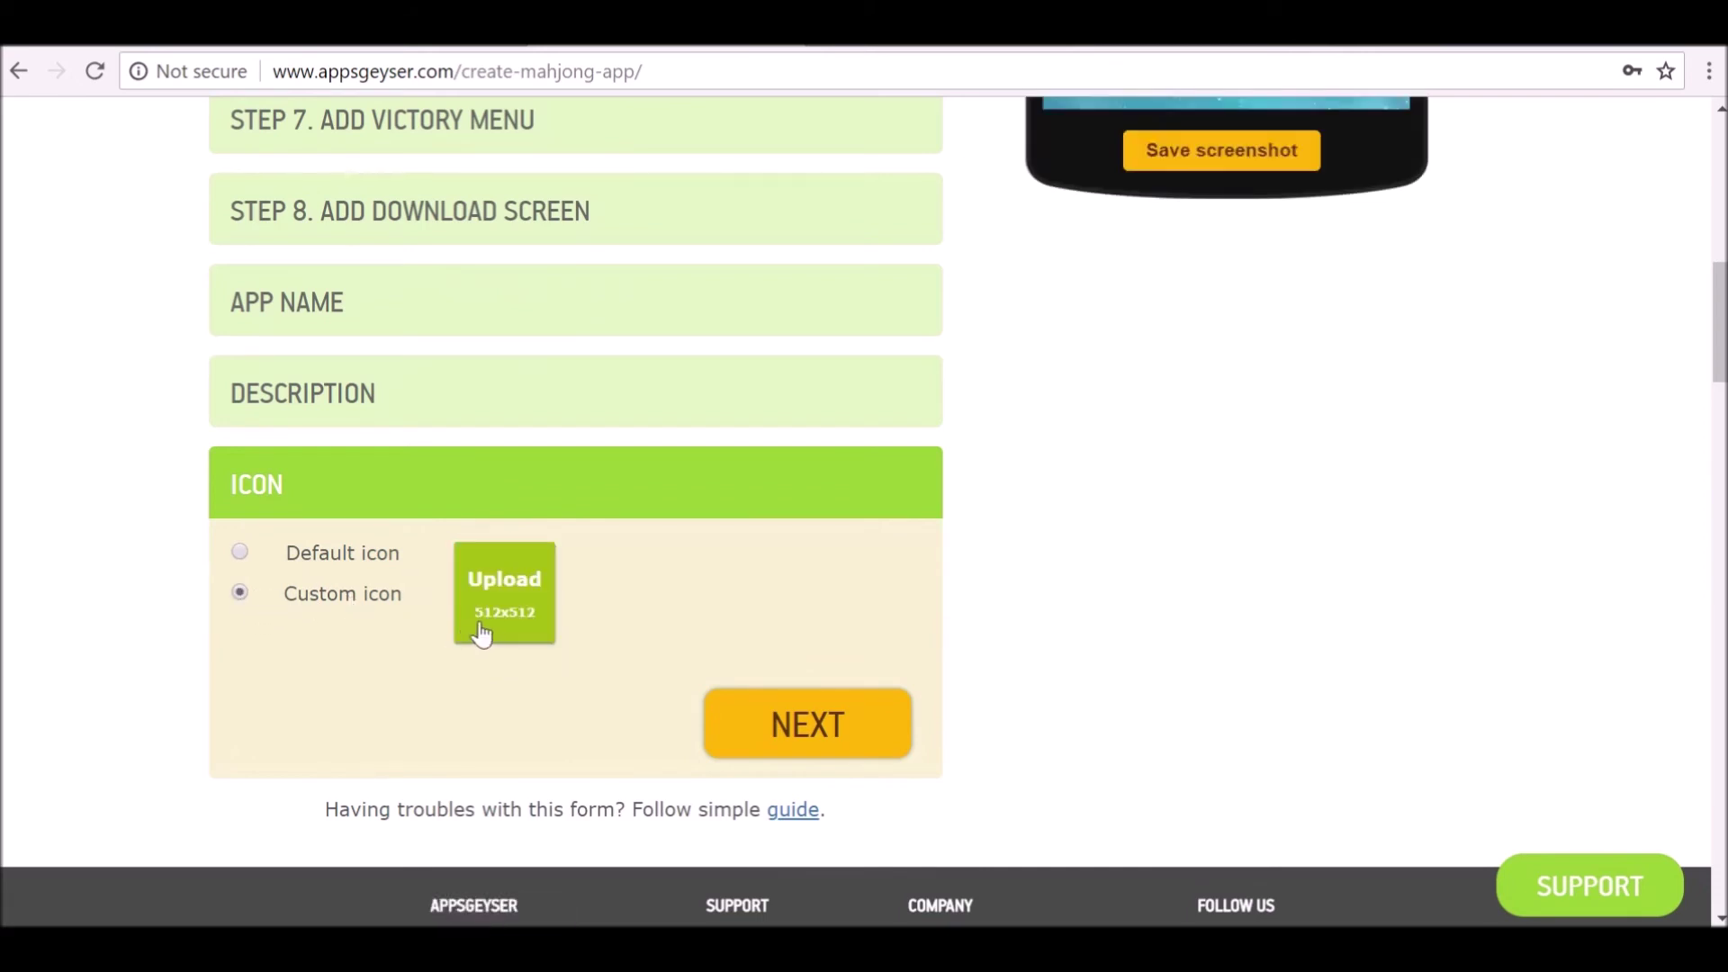
left_click(544, 601)
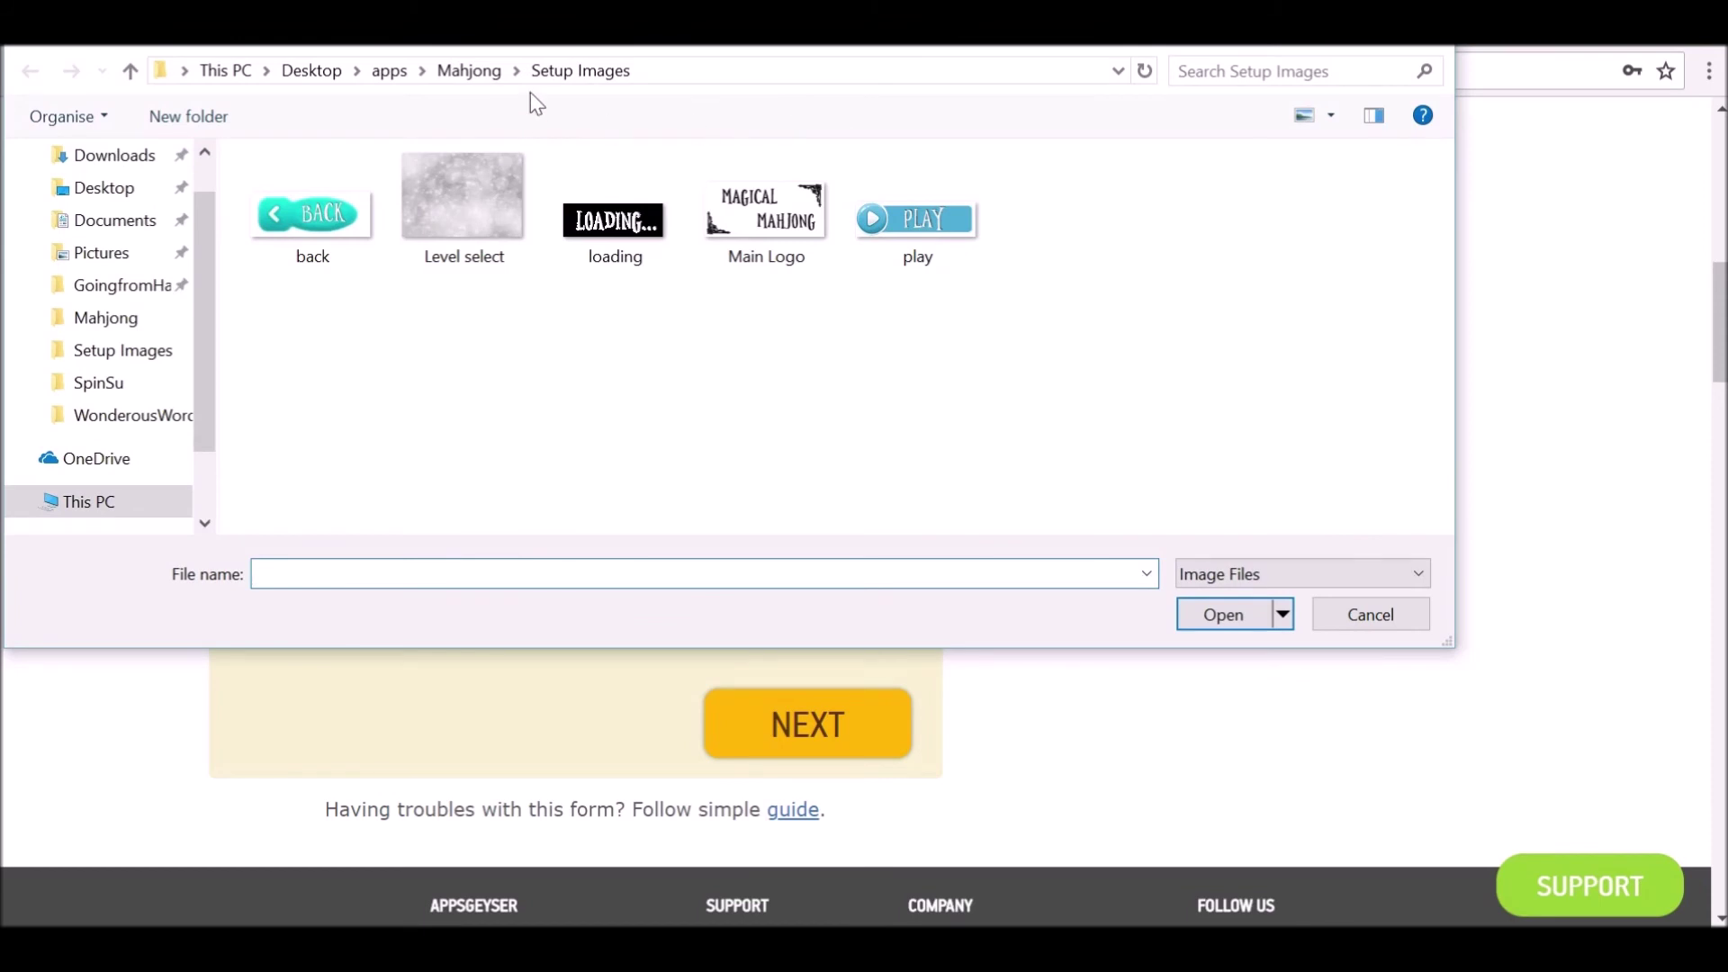
left_click(468, 70)
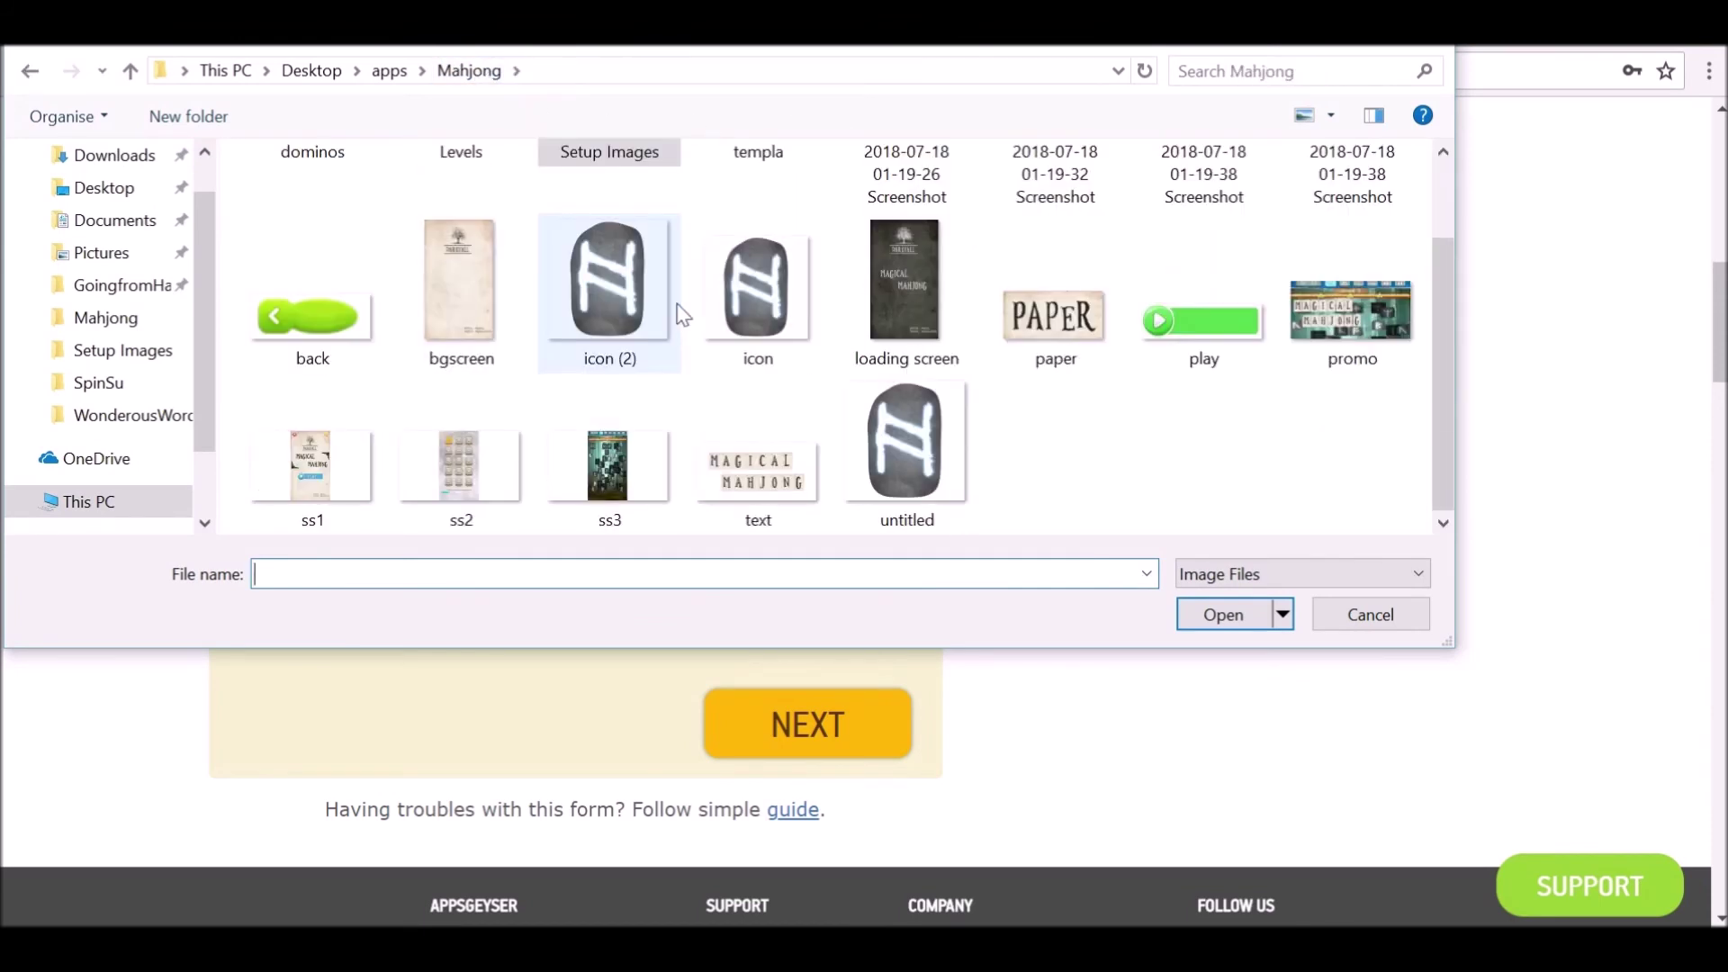
scroll(681, 312, "up", 2)
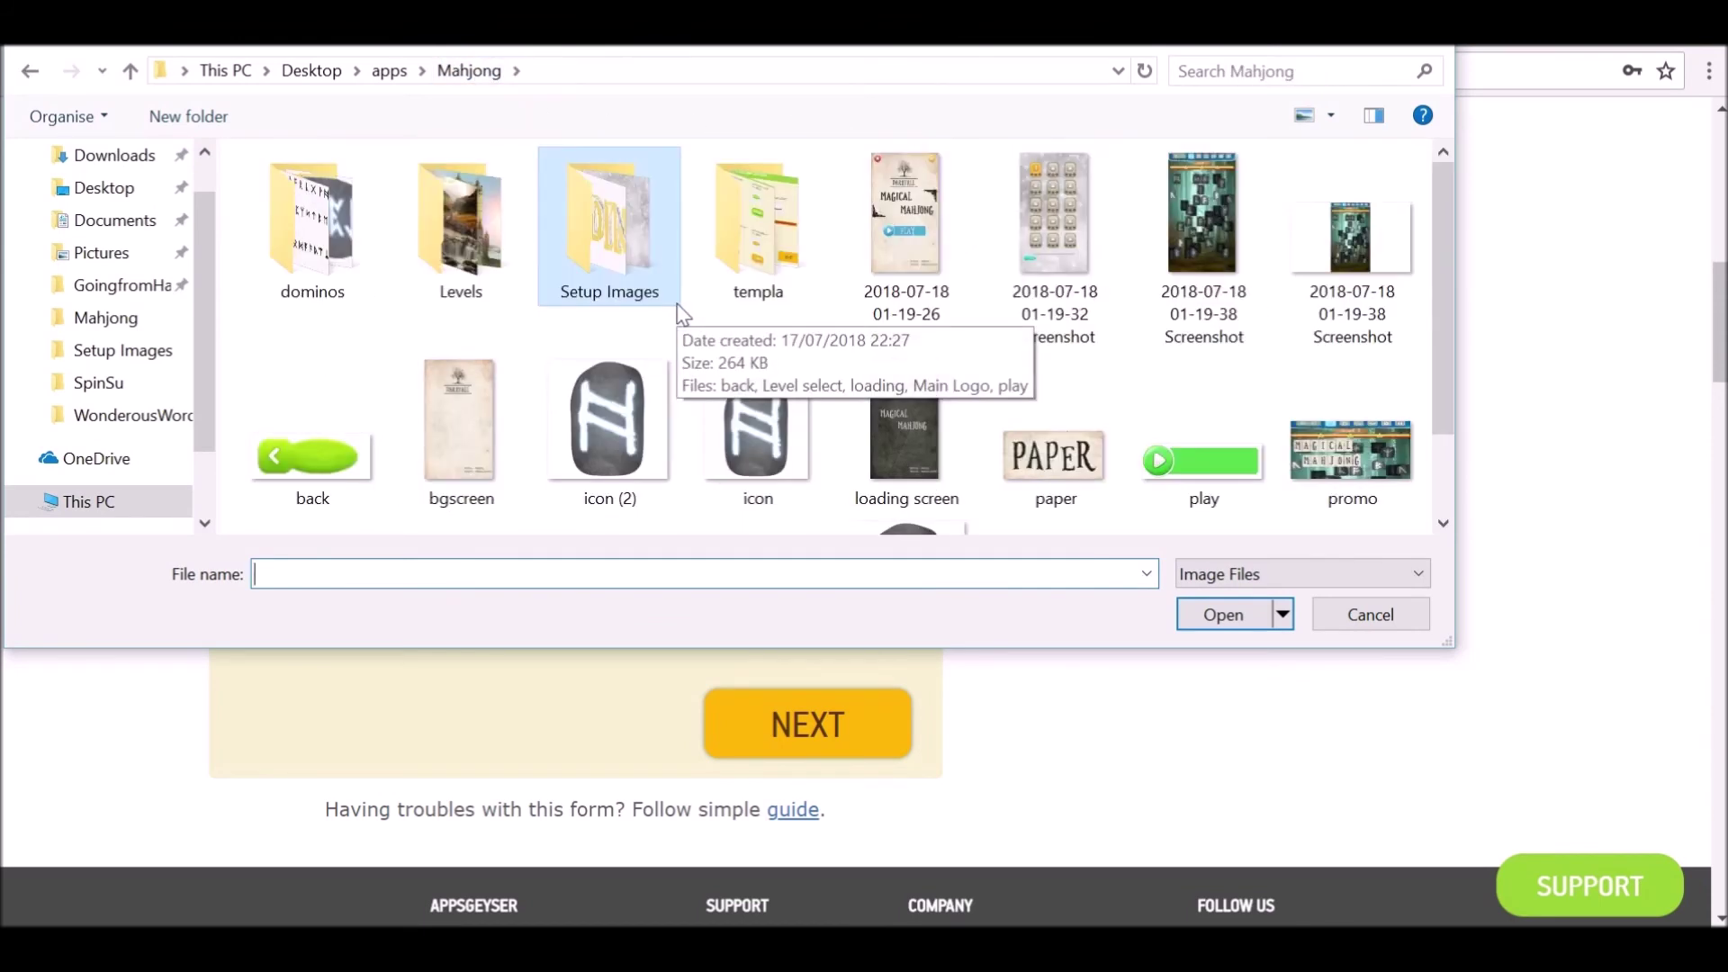
double_click(623, 274)
left_click(468, 70)
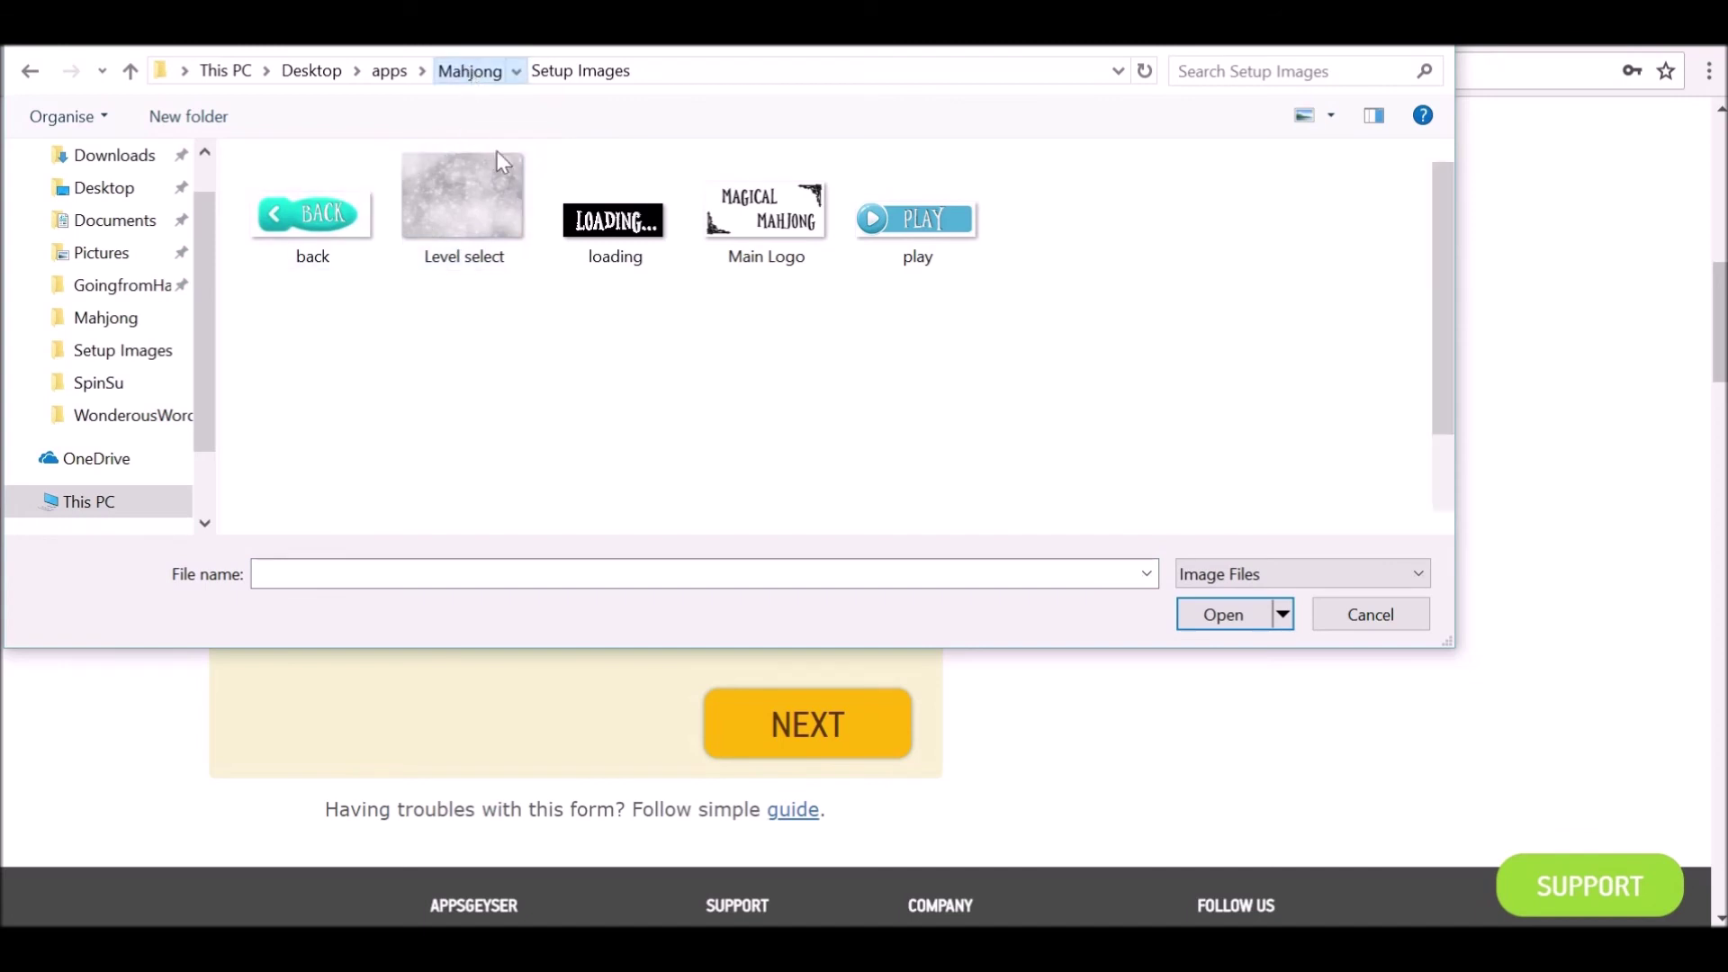
scroll(522, 243, "down", 2)
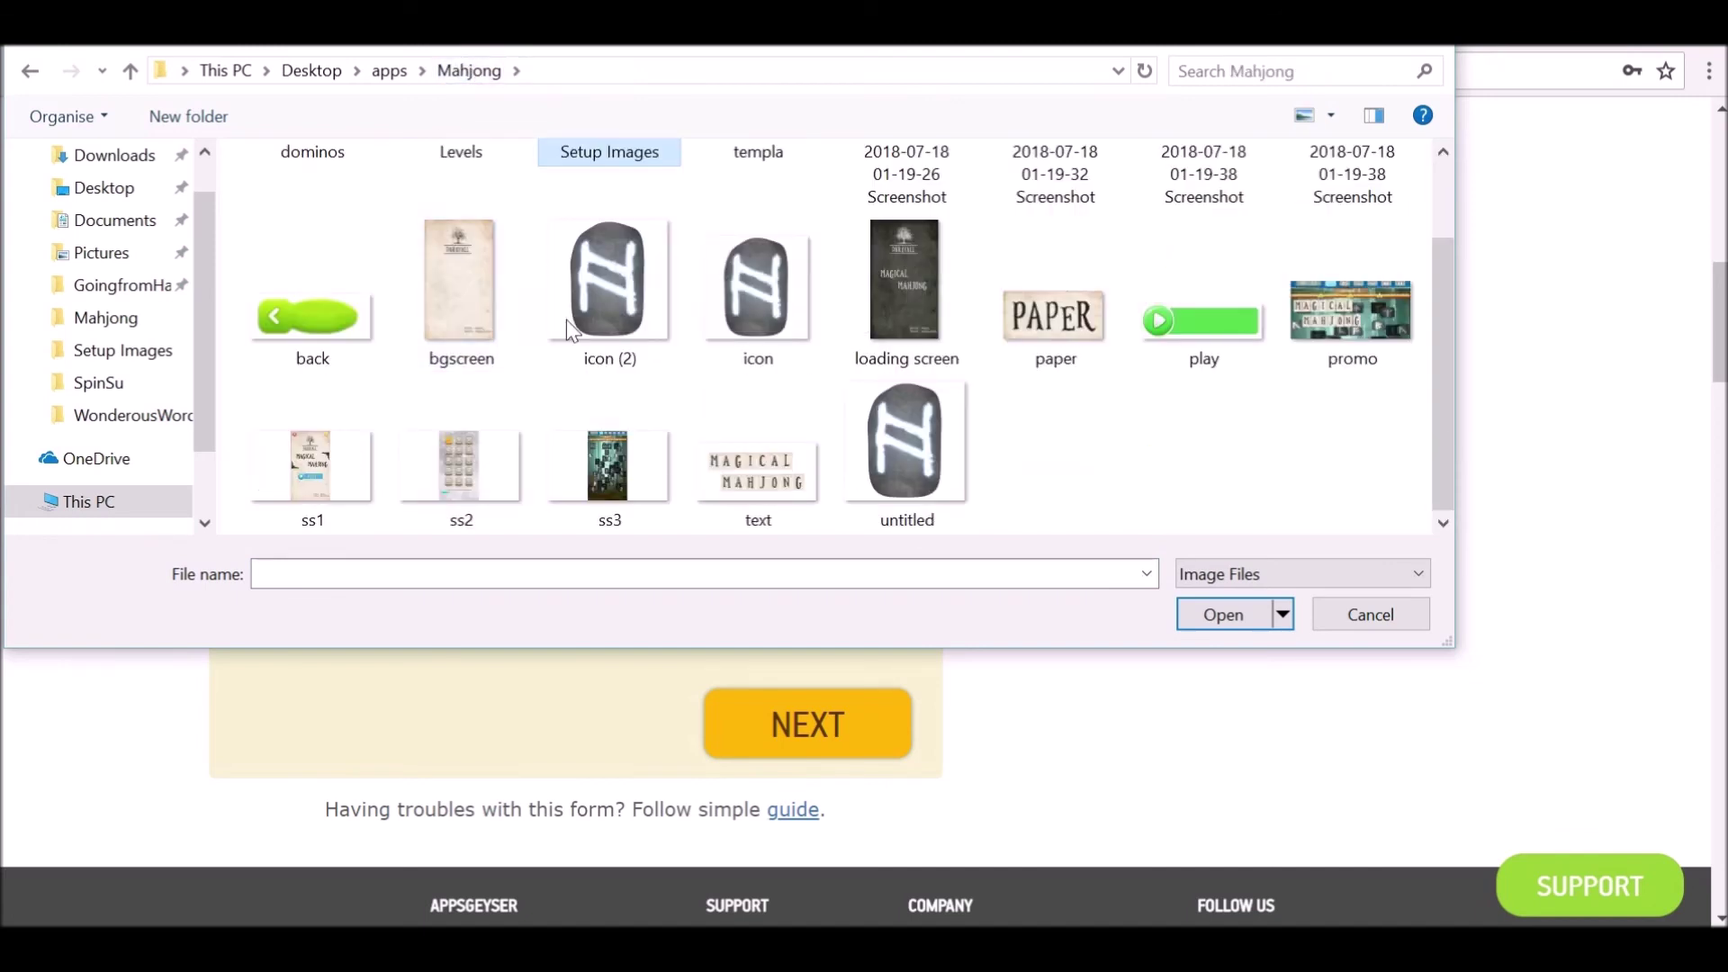
double_click(704, 296)
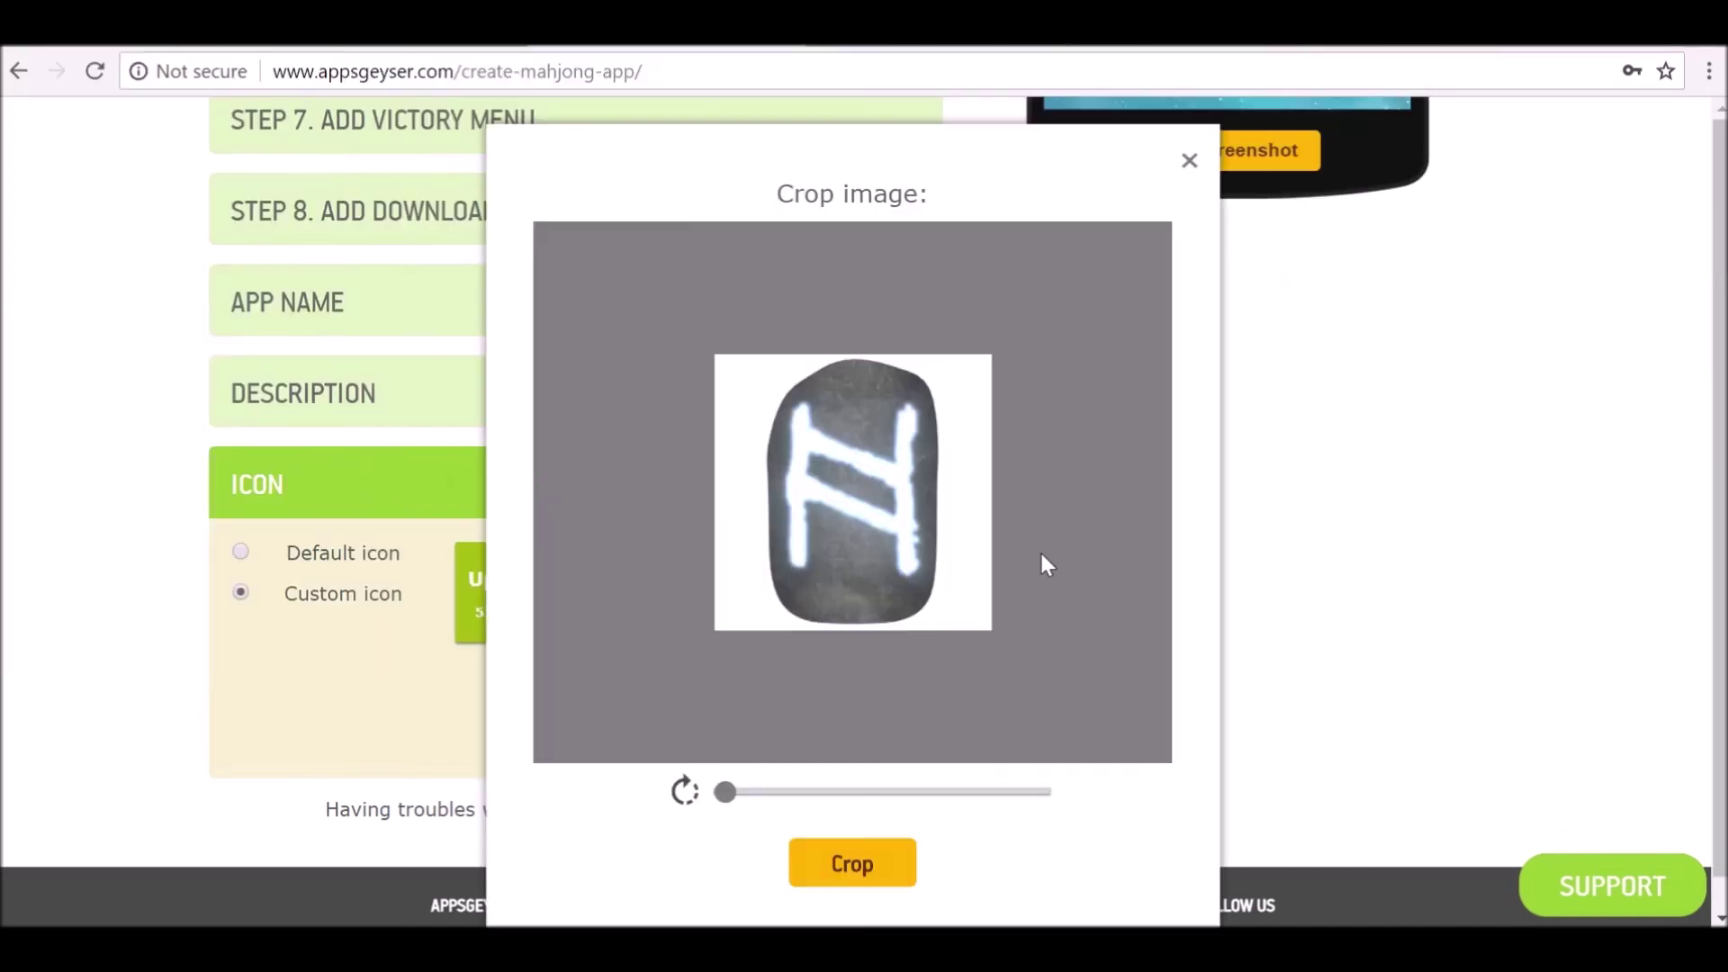
left_click(879, 866)
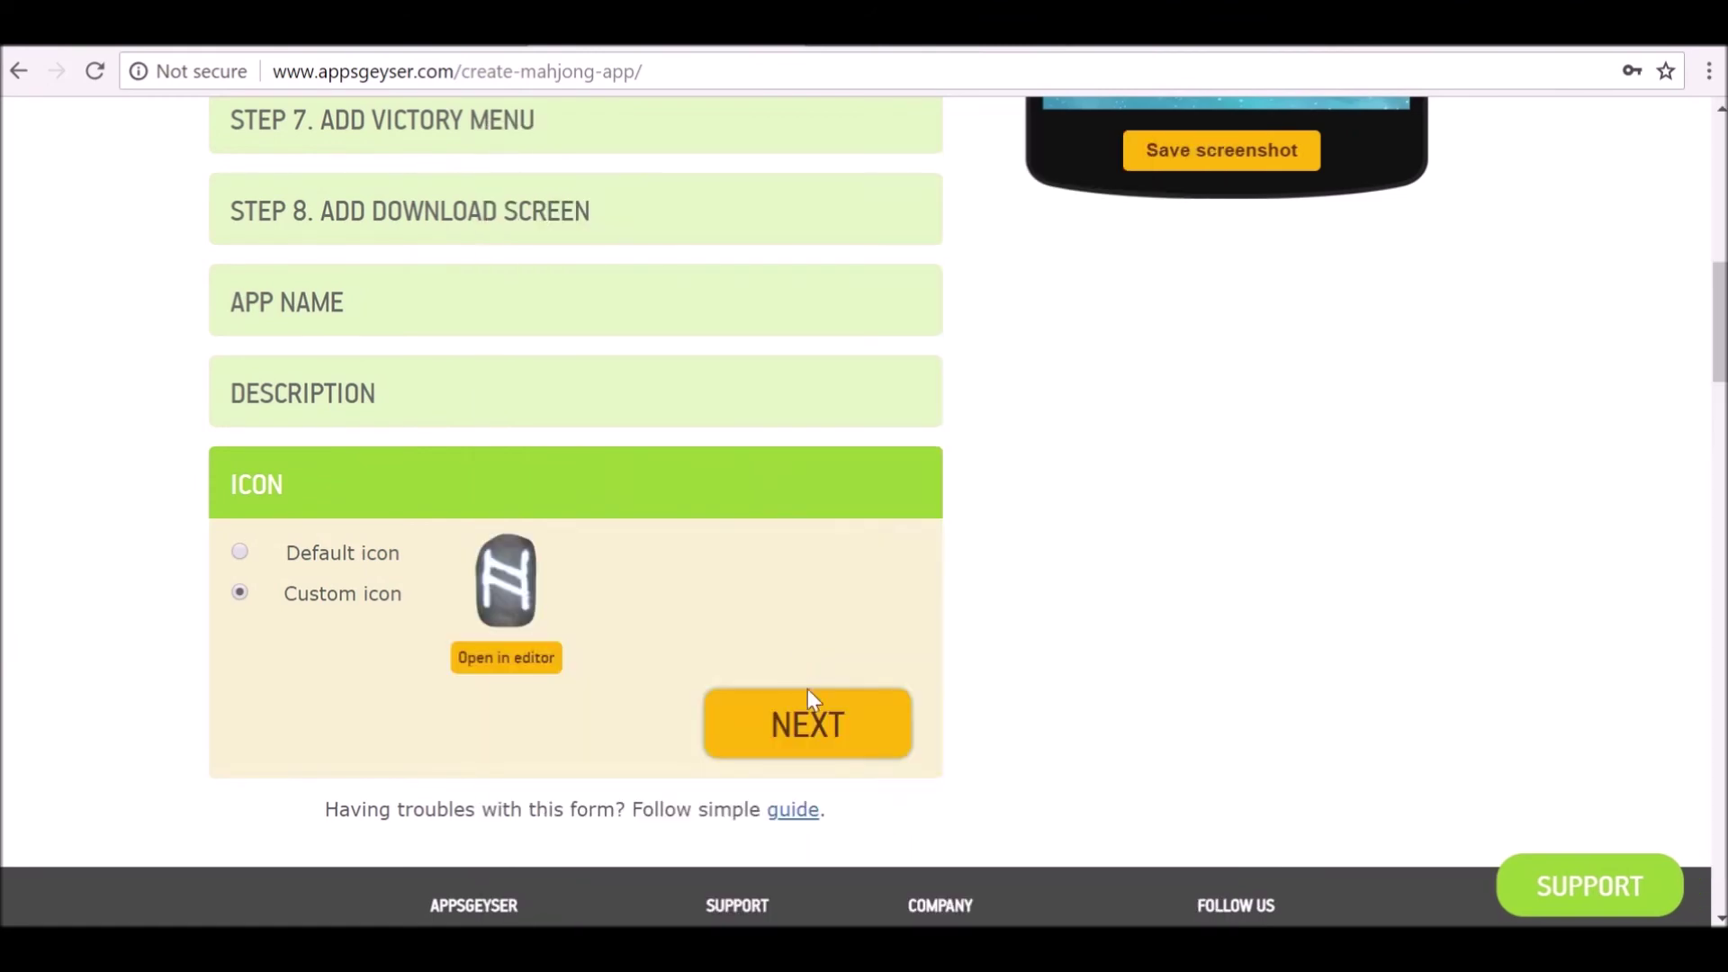
left_click(812, 729)
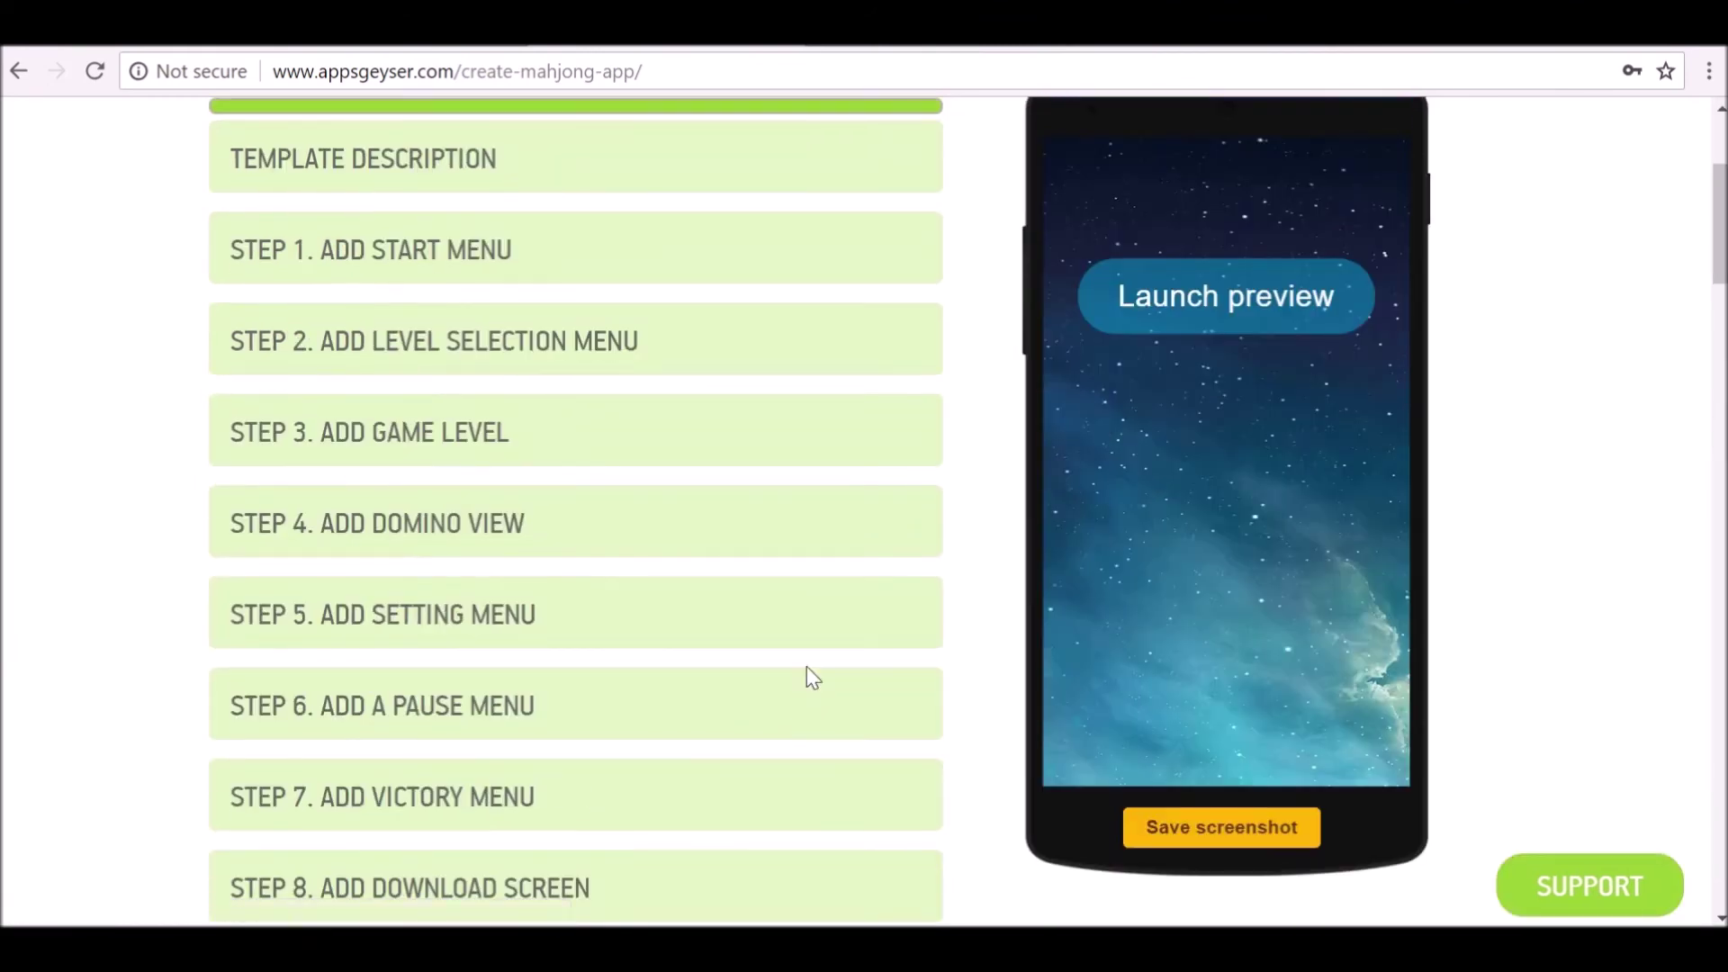
Create the app from the completed form and open its Edit page from the popup.
scroll(806, 675, "down", 9)
left_click(644, 509)
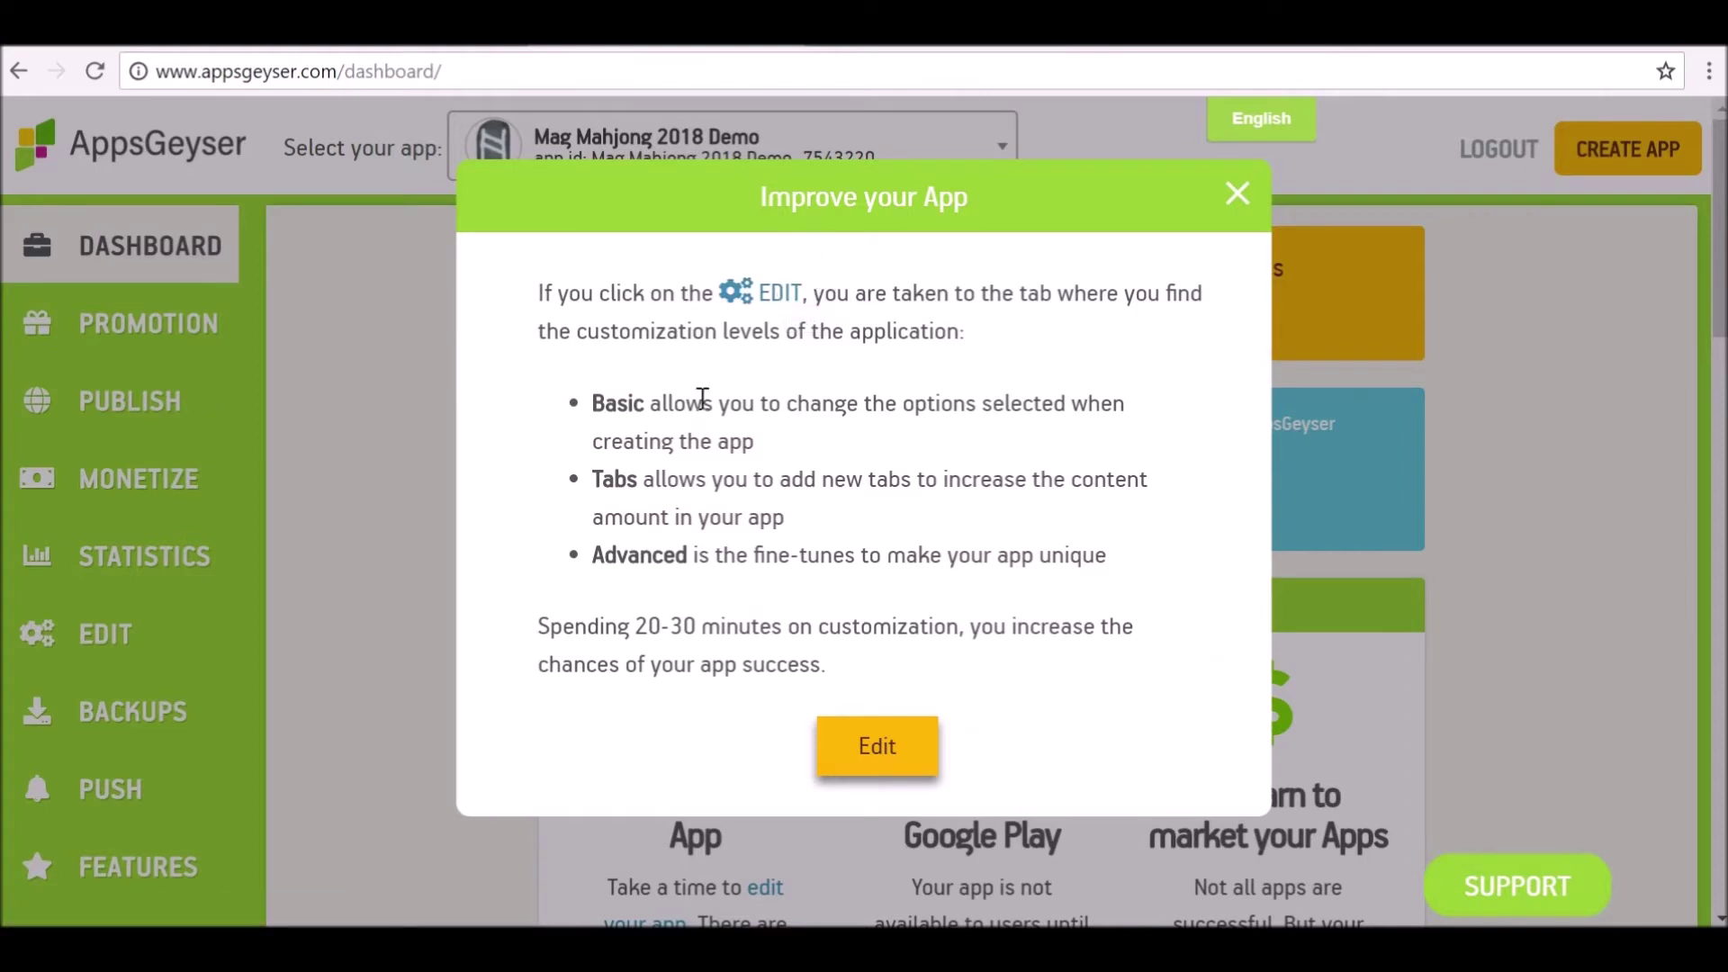
left_click(876, 754)
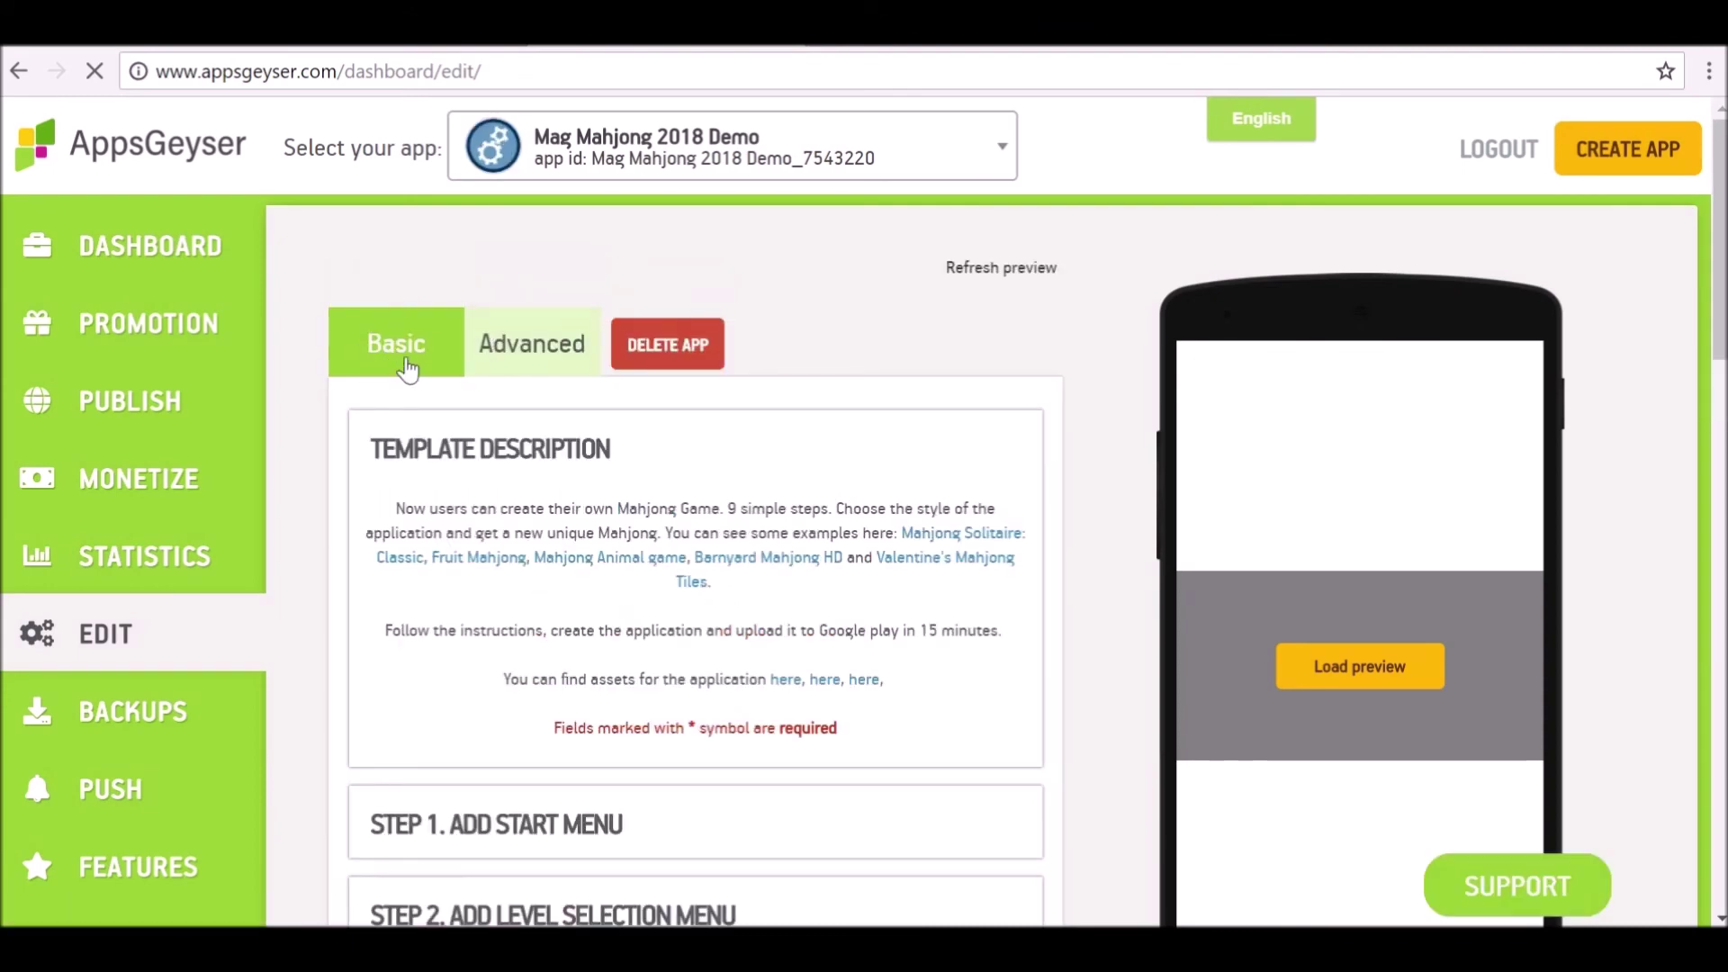
Load the game preview, dismiss the full-screen notice, and save a screenshot of the loading screen.
scroll(494, 456, "down", 5)
scroll(540, 756, "down", 10)
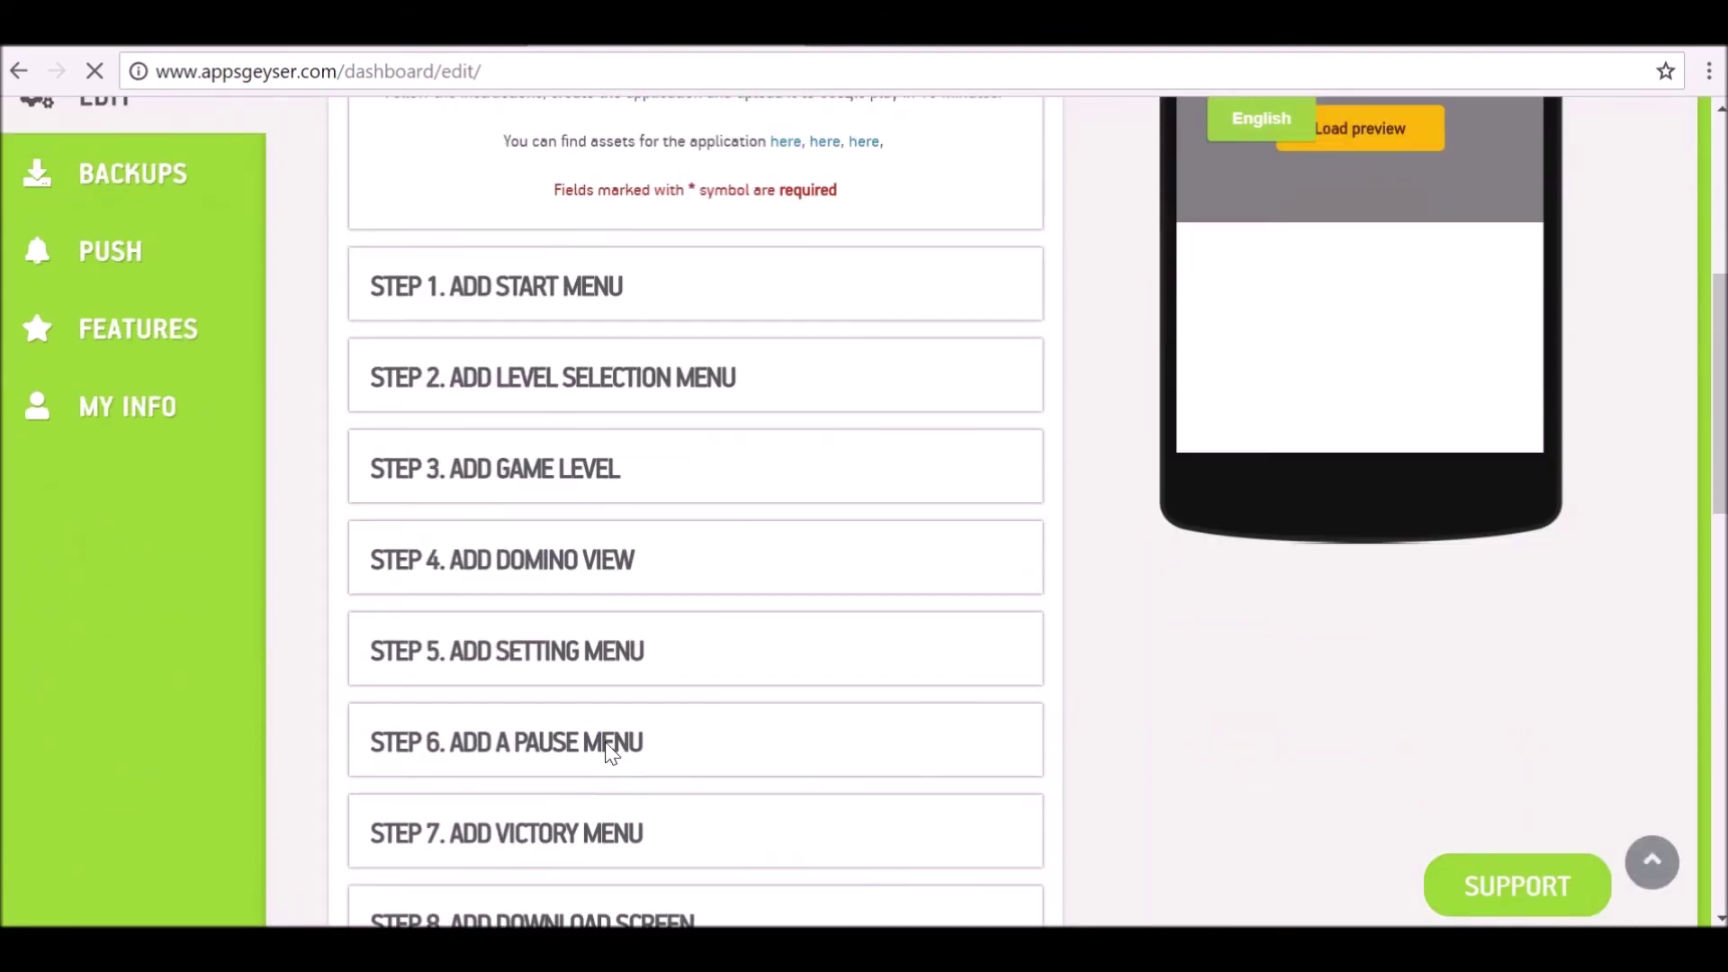
scroll(552, 741, "up", 12)
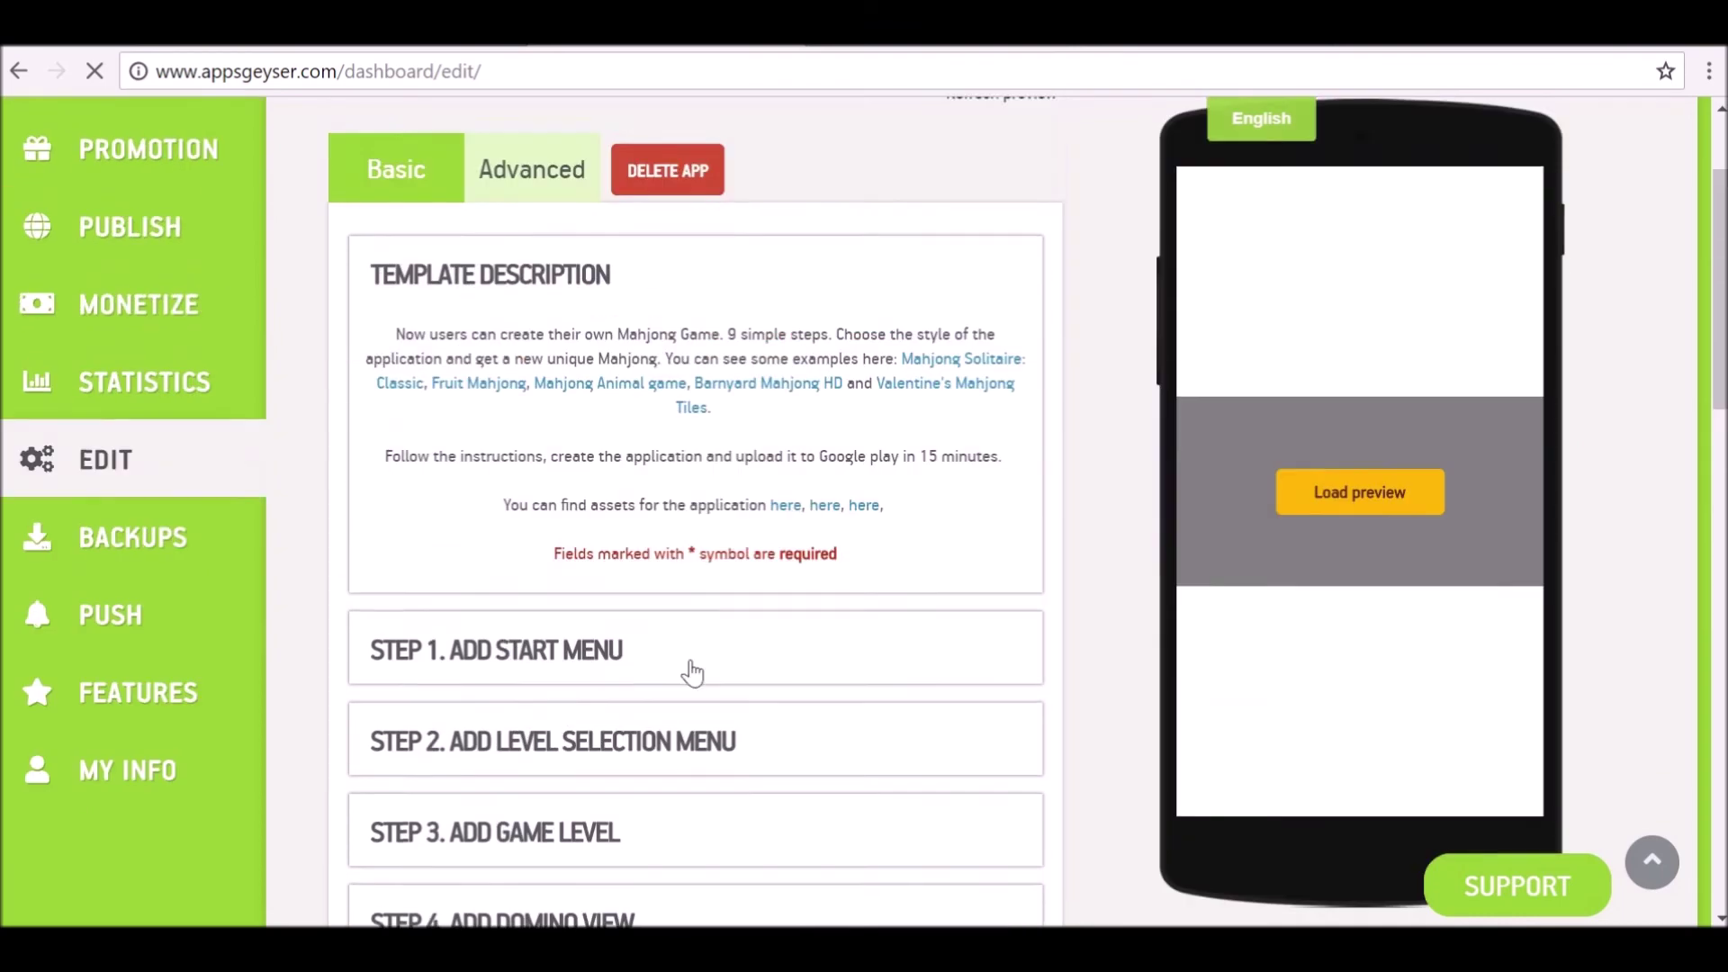
left_click(1357, 529)
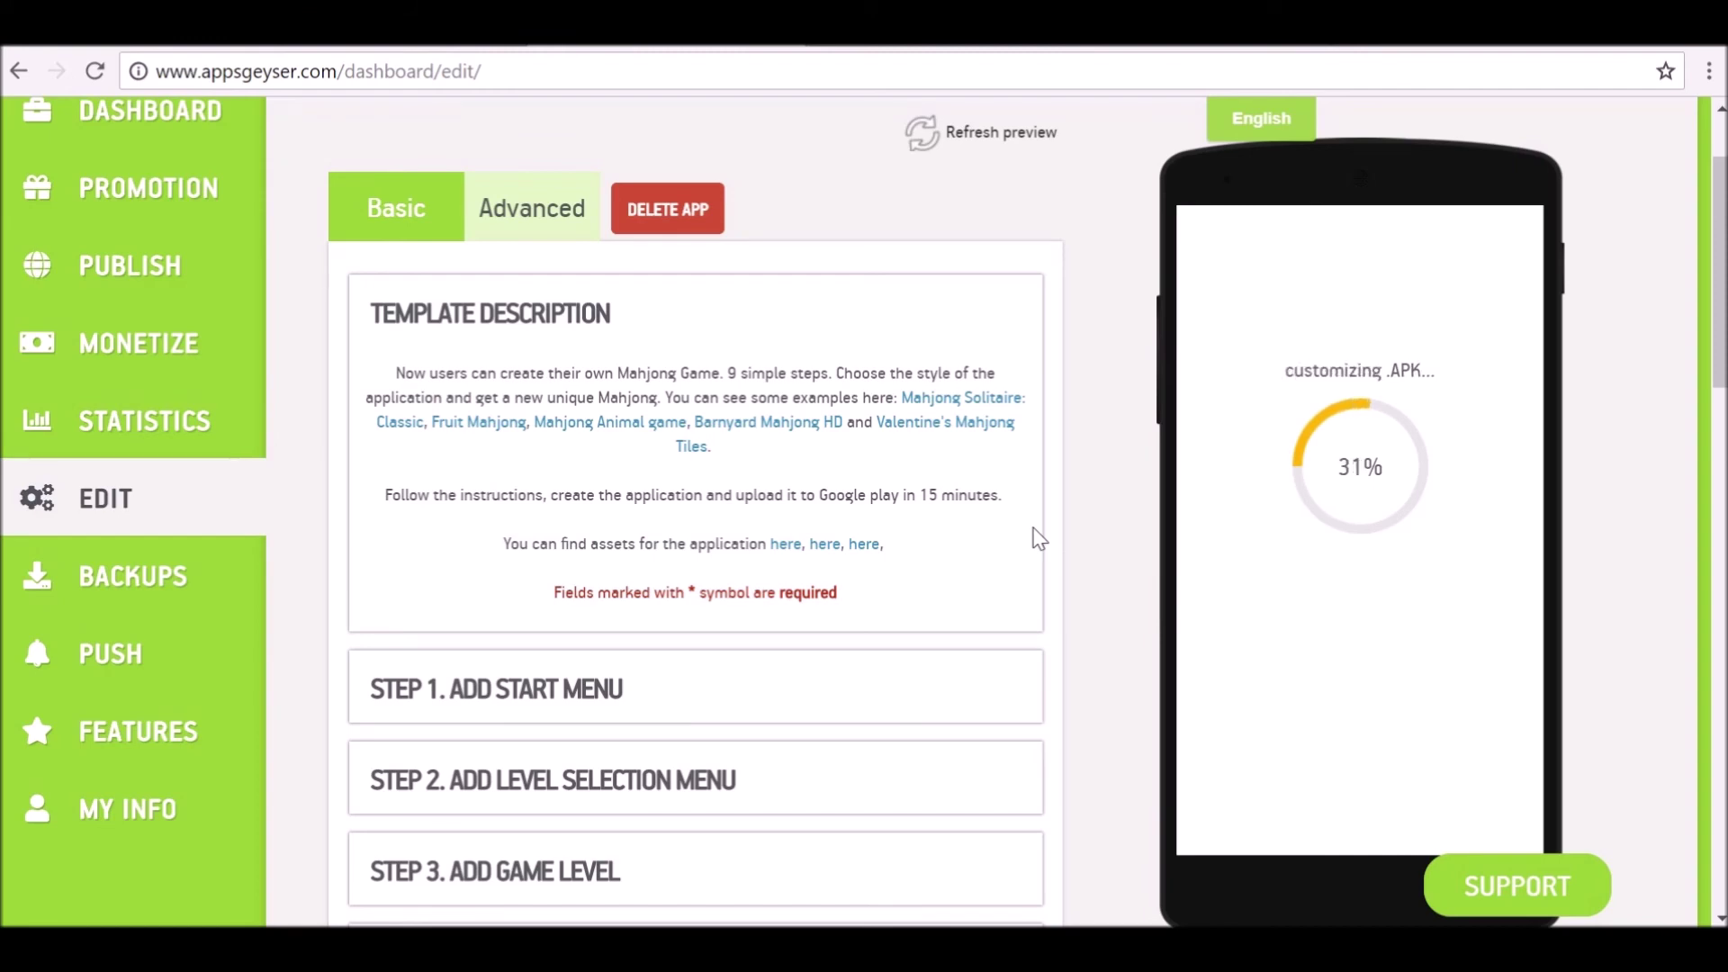
scroll(1039, 538, "down", 1)
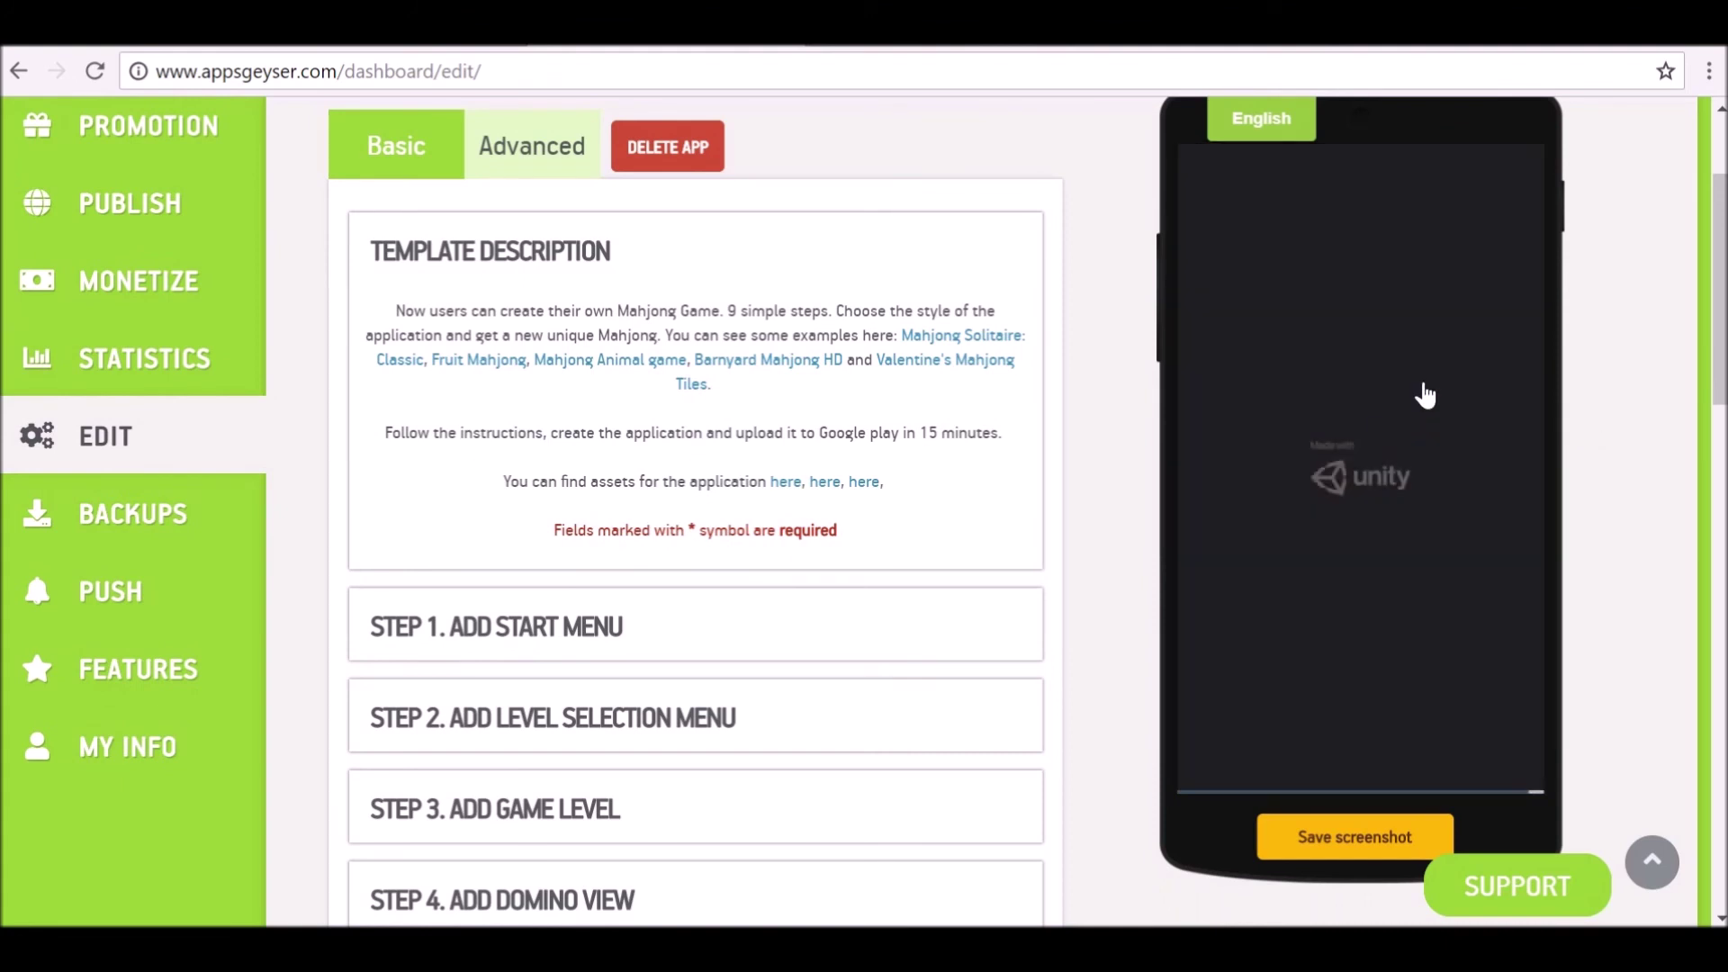
left_click(1453, 362)
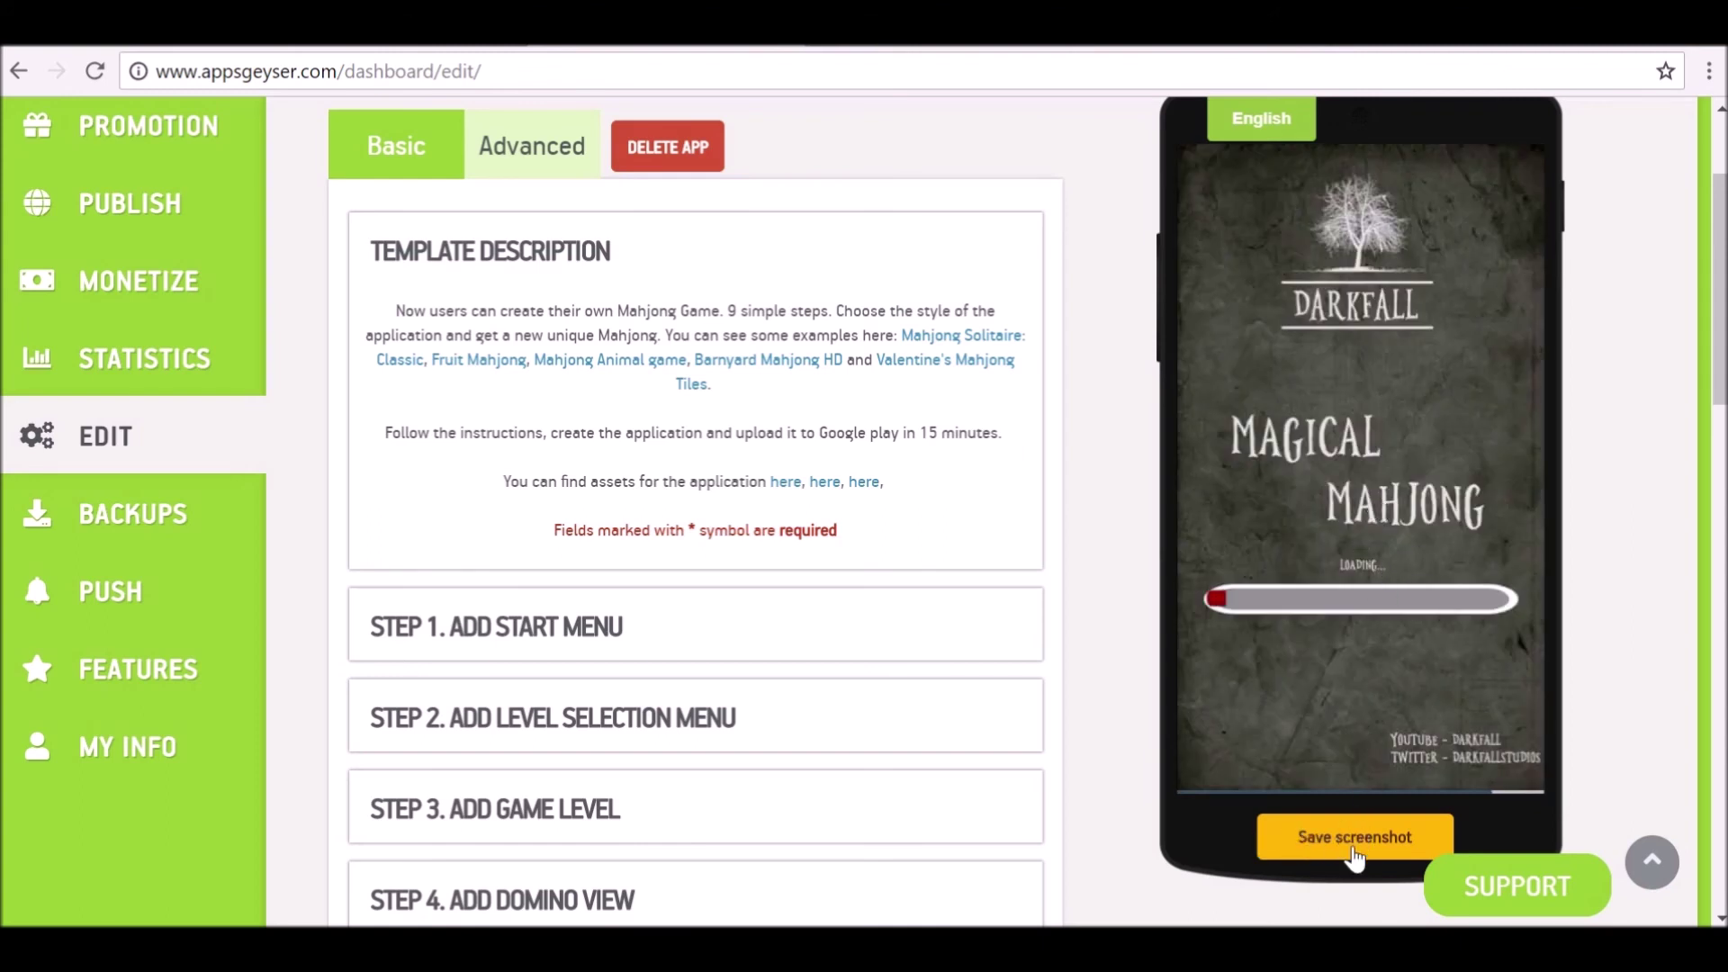
left_click(1345, 839)
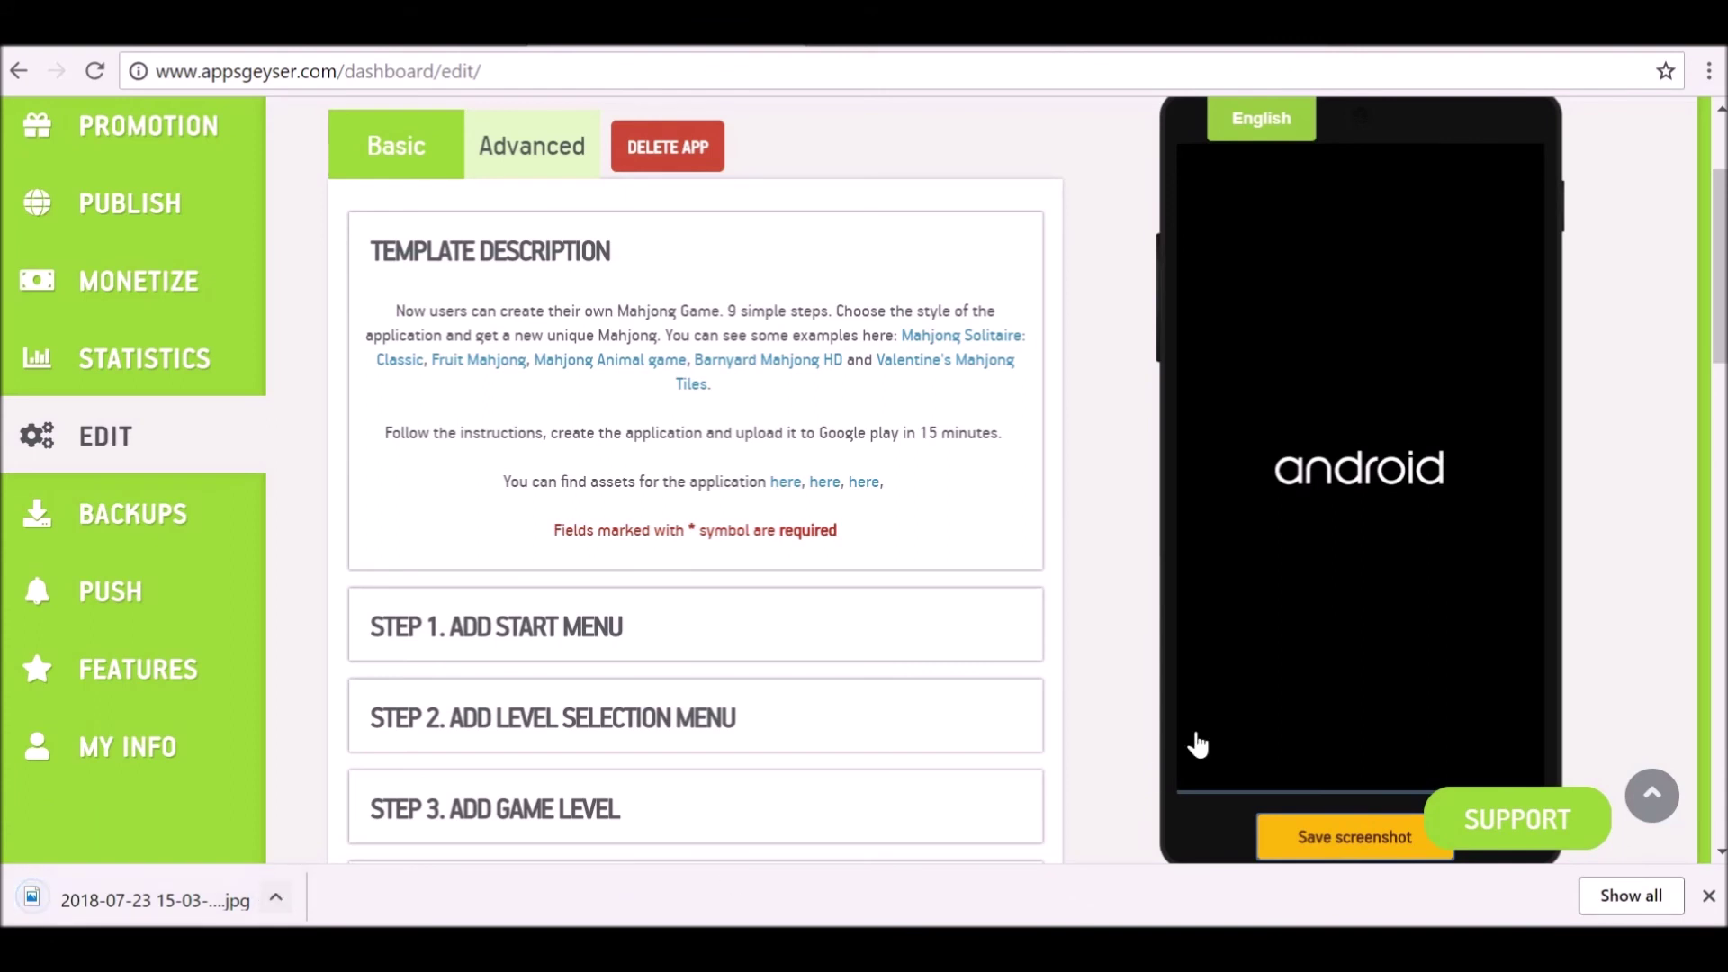
Refresh the preview and close the downloads bar.
scroll(900, 402, "up", 1)
scroll(900, 402, "up", 2)
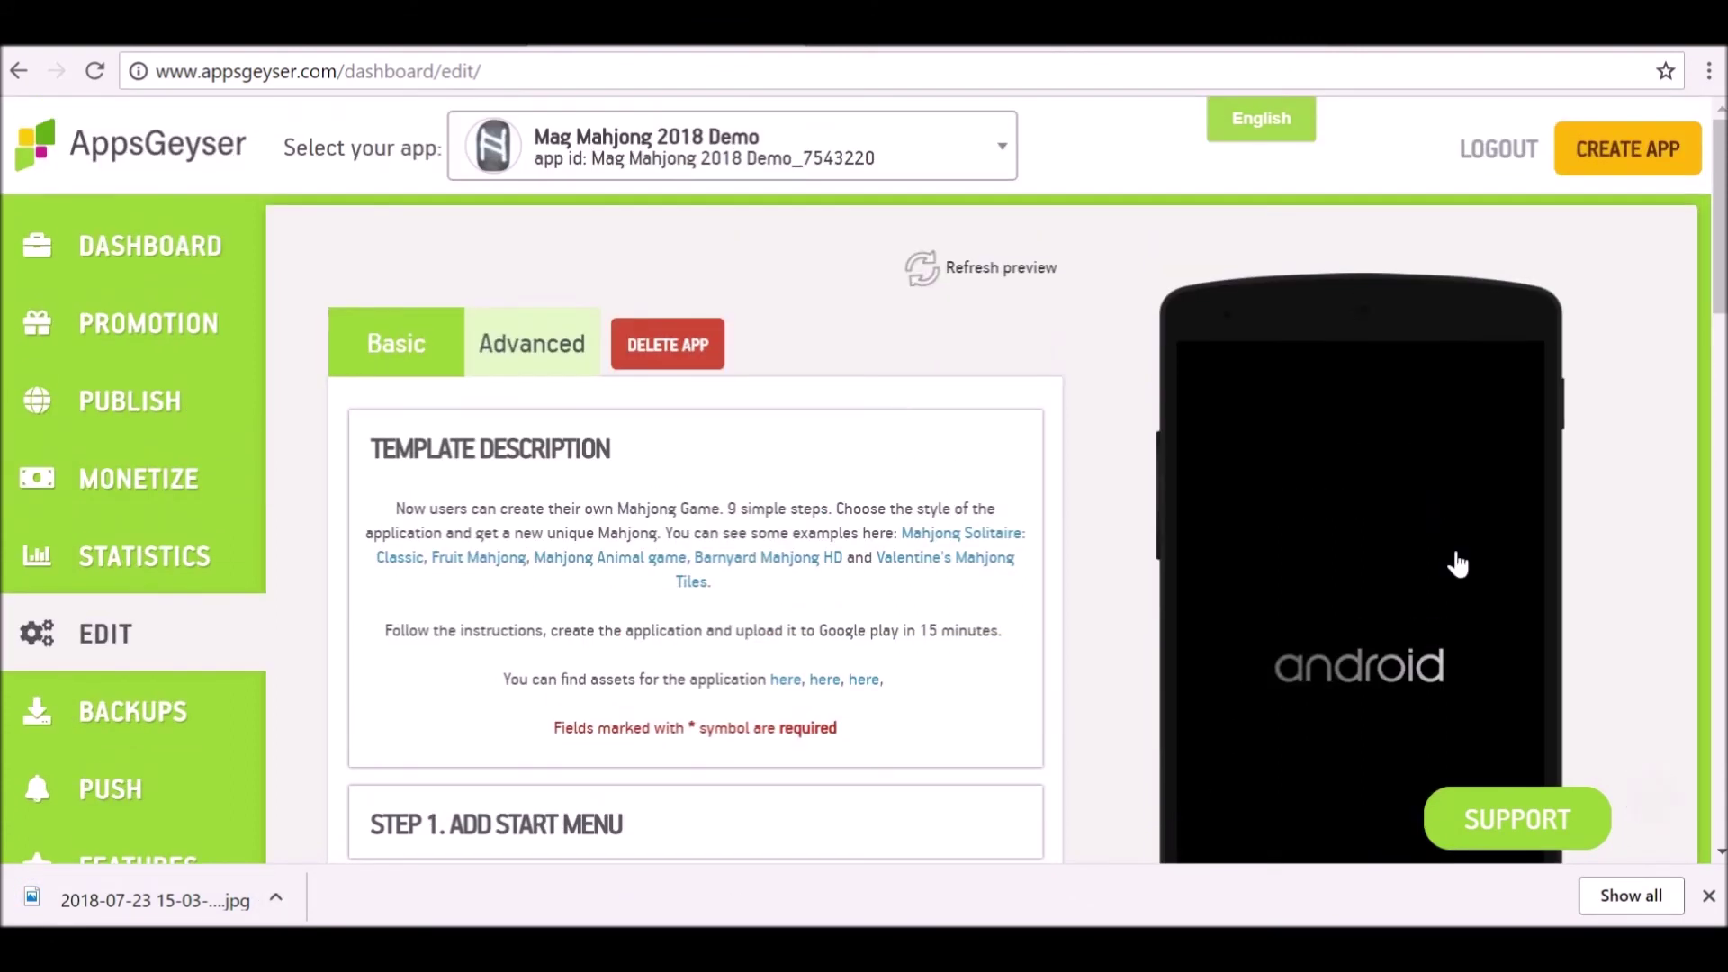
left_click(936, 277)
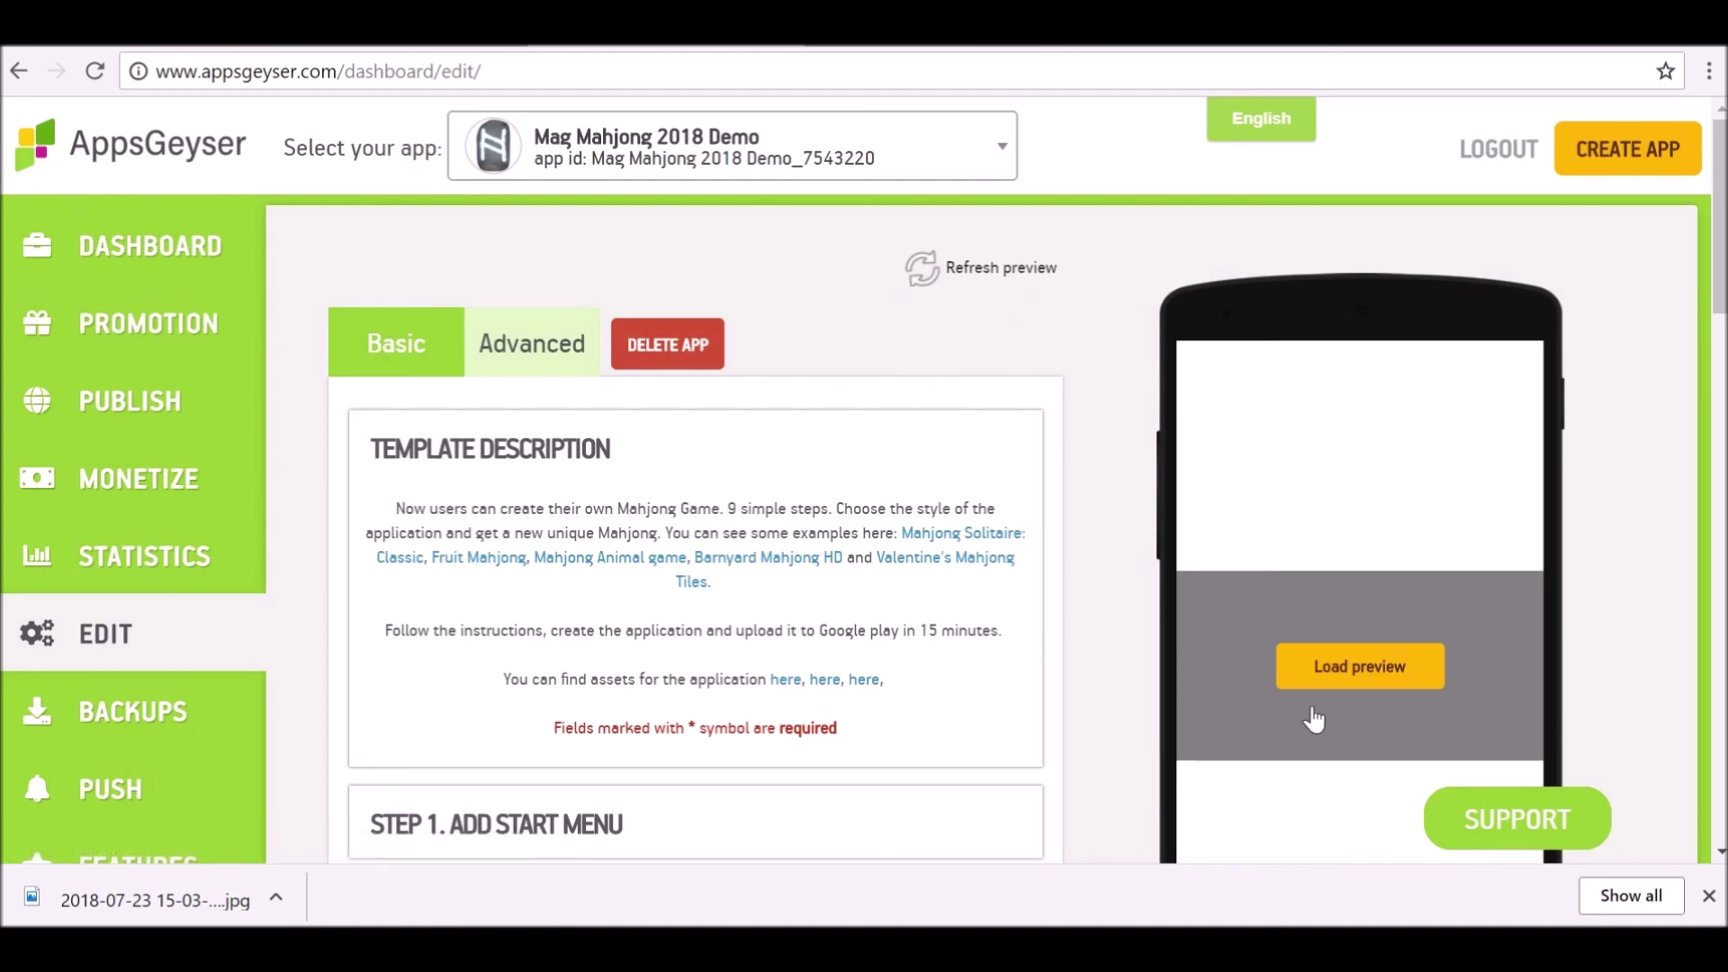
scroll(1174, 482, "down", 5)
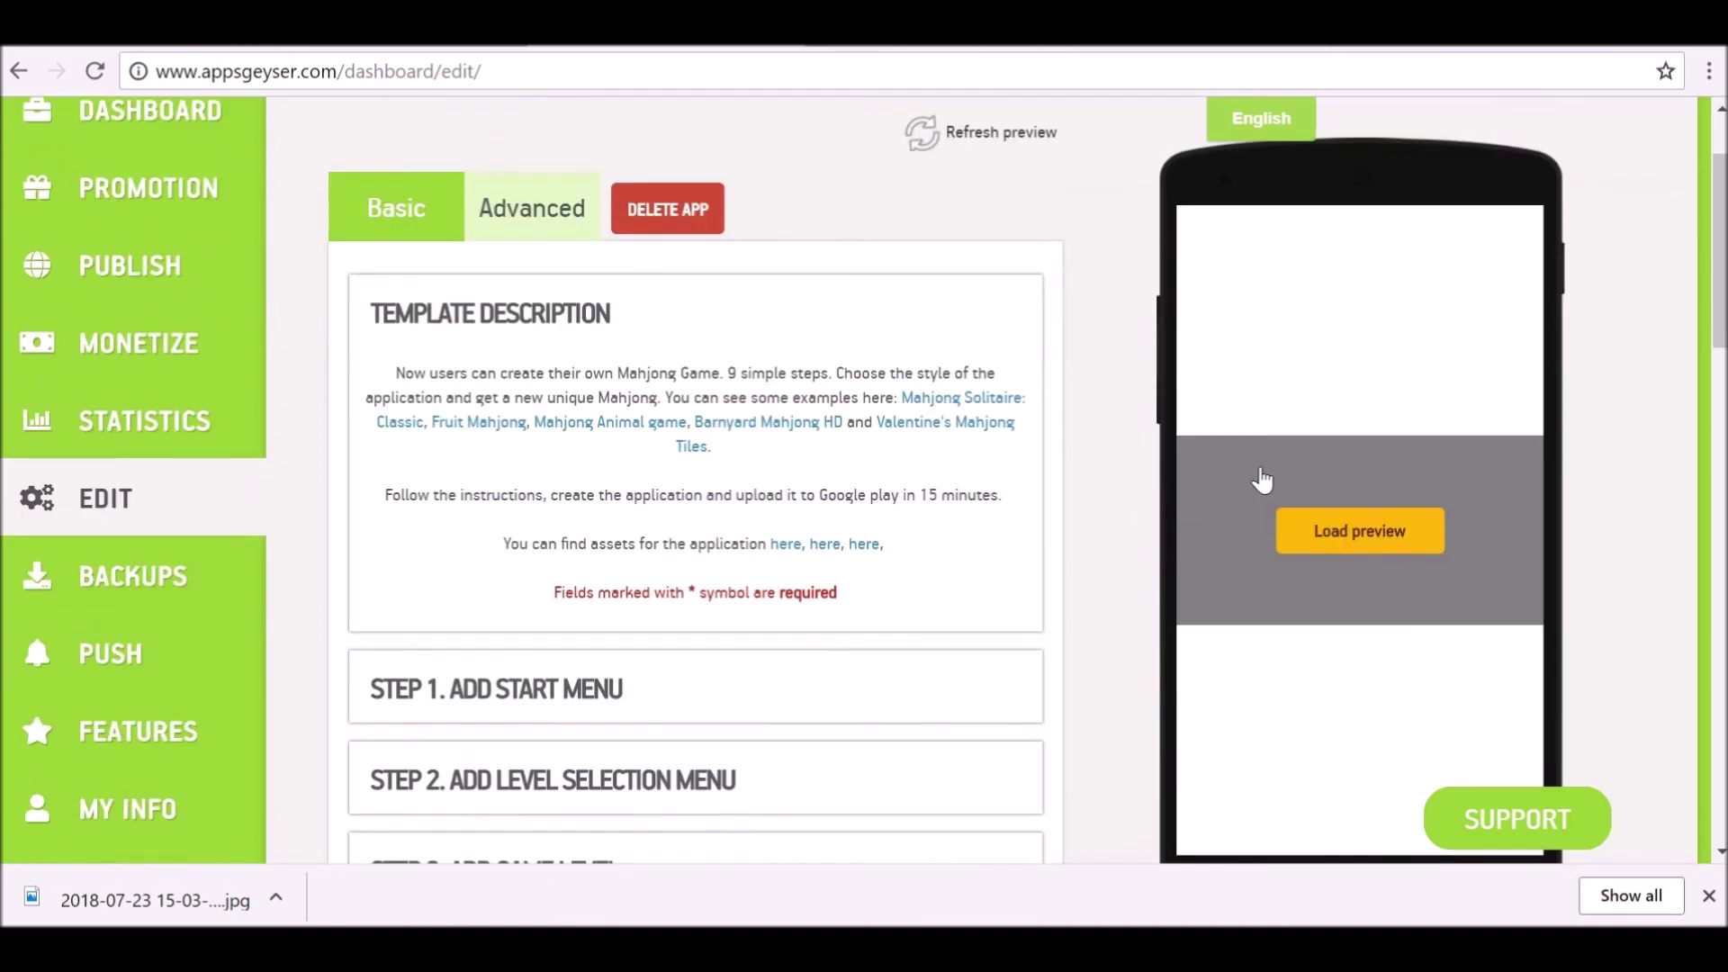
scroll(582, 370, "down", 3)
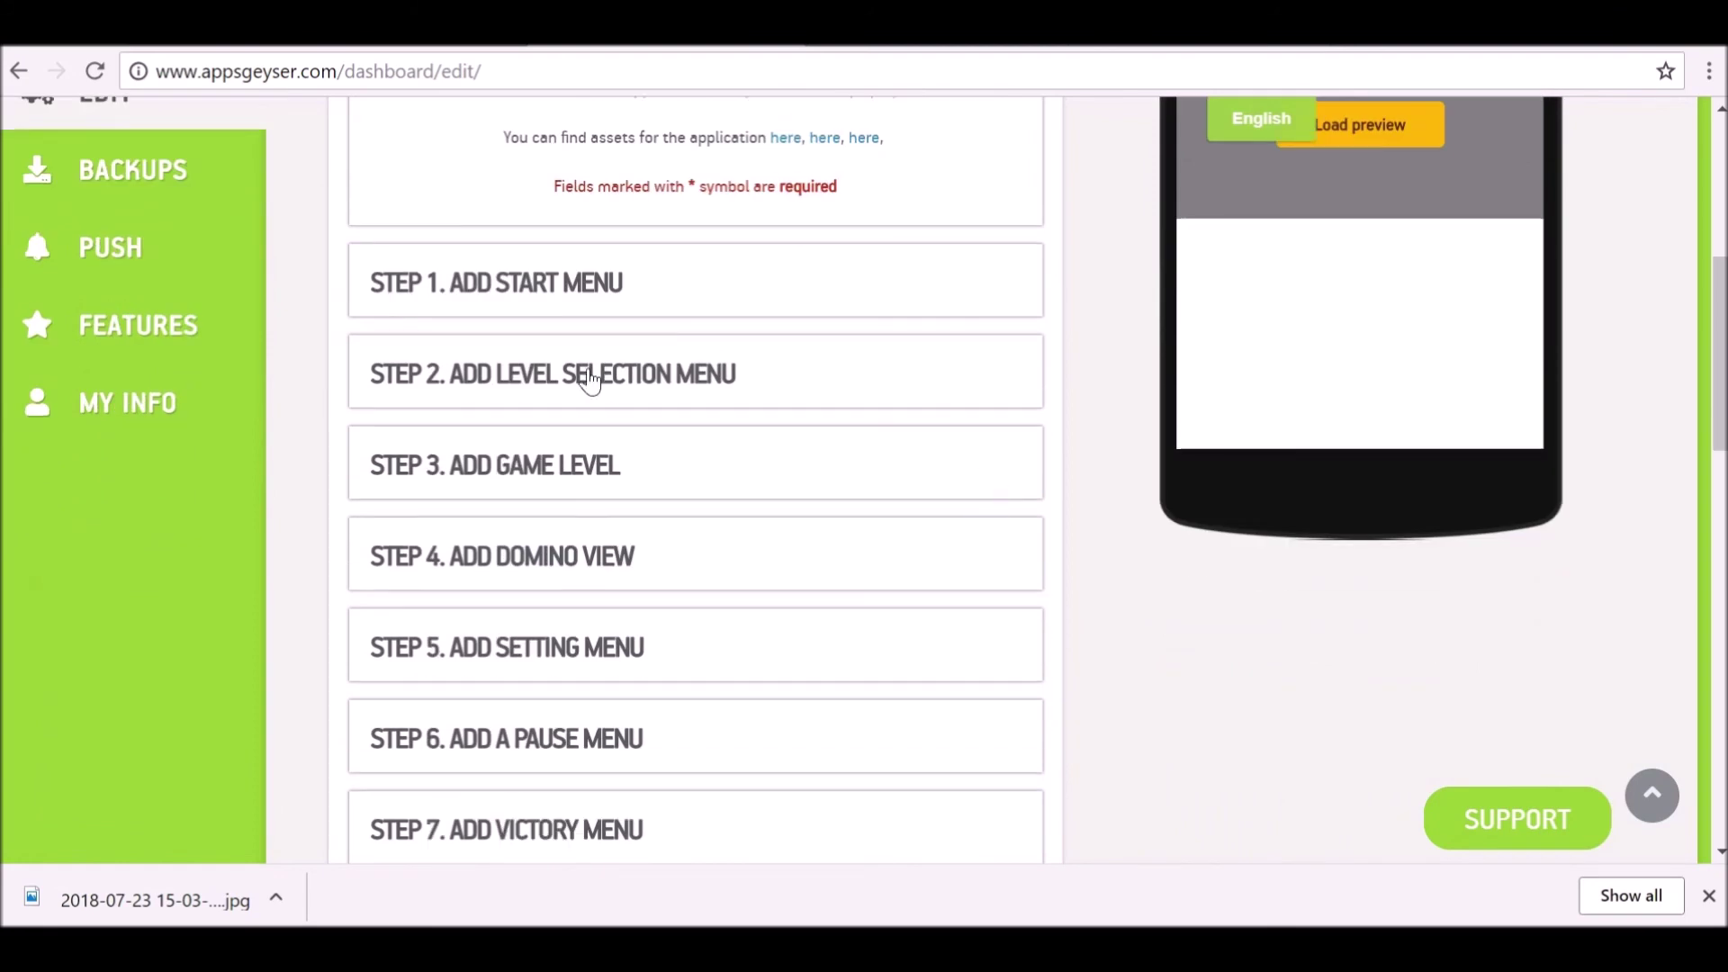
scroll(603, 405, "down", 10)
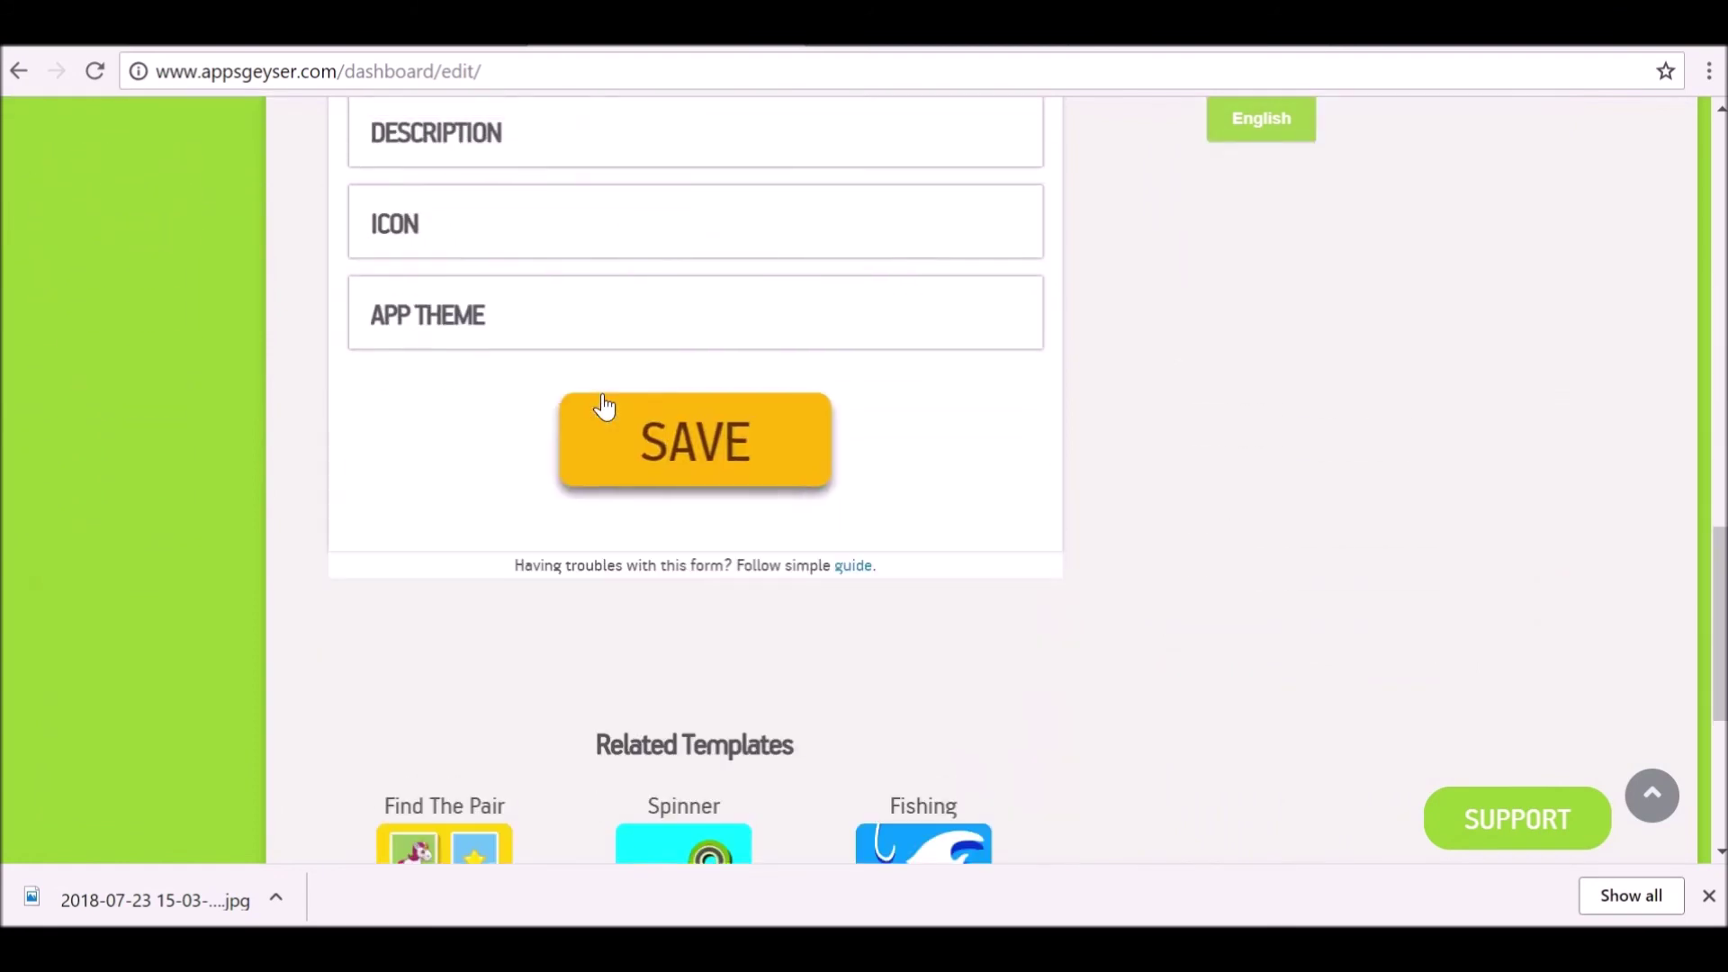
scroll(603, 405, "up", 13)
scroll(602, 404, "up", 5)
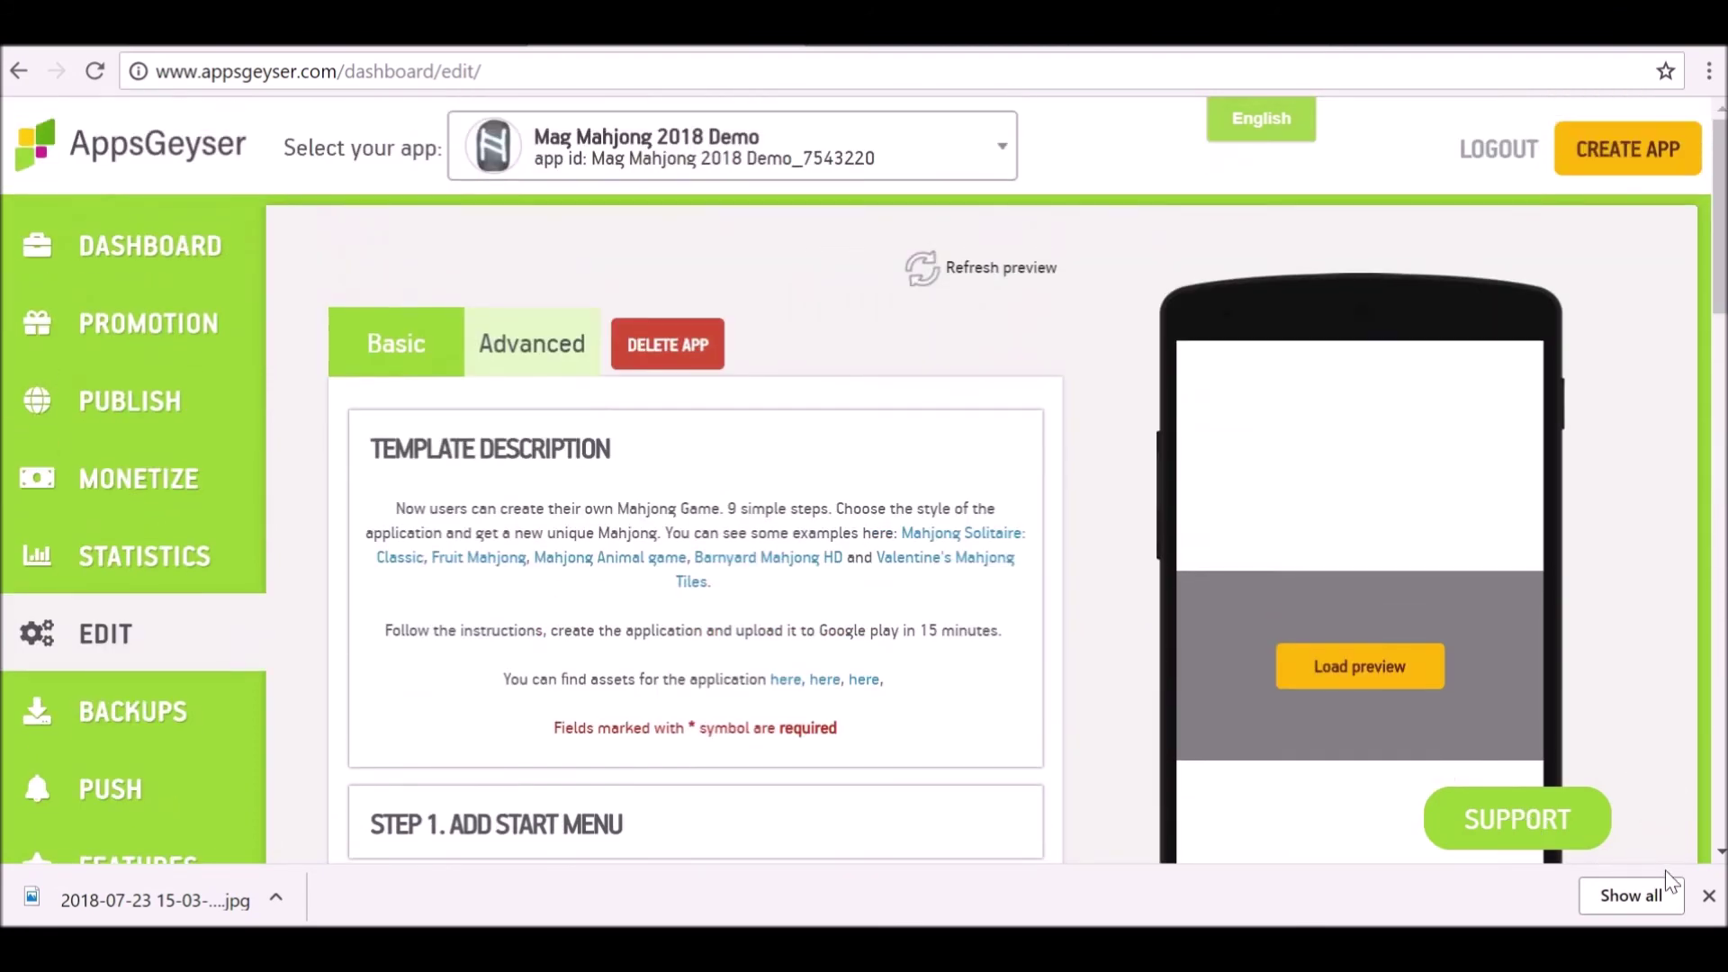
left_click(1708, 895)
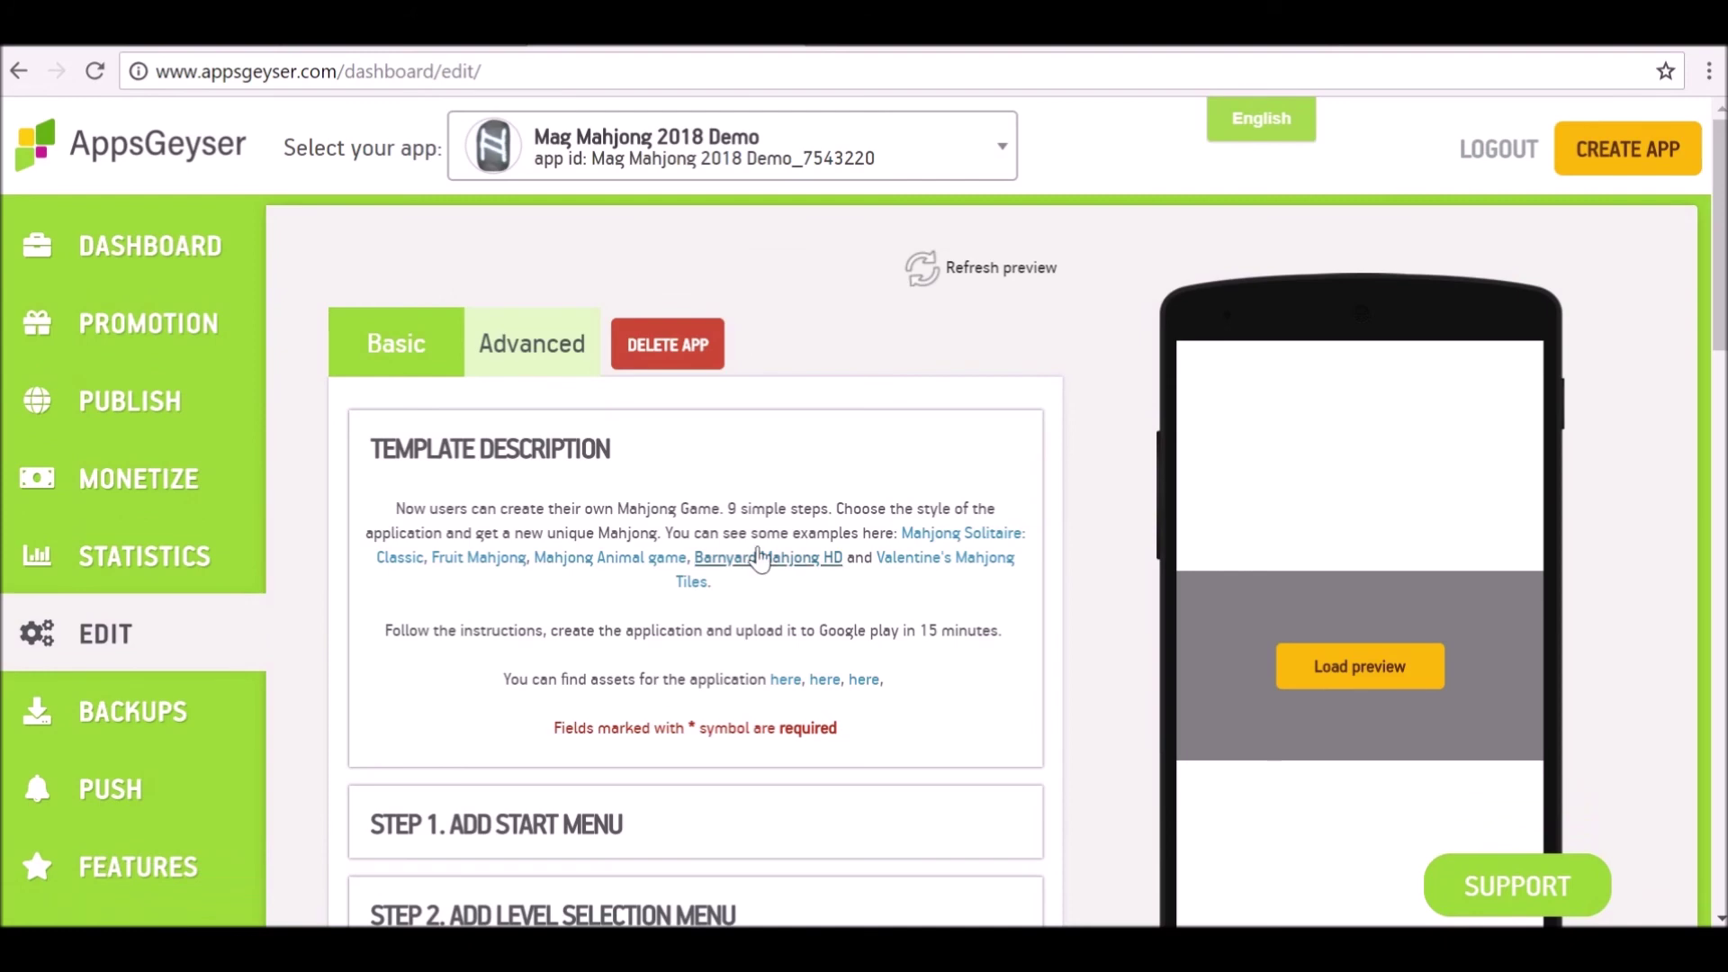
left_click(518, 345)
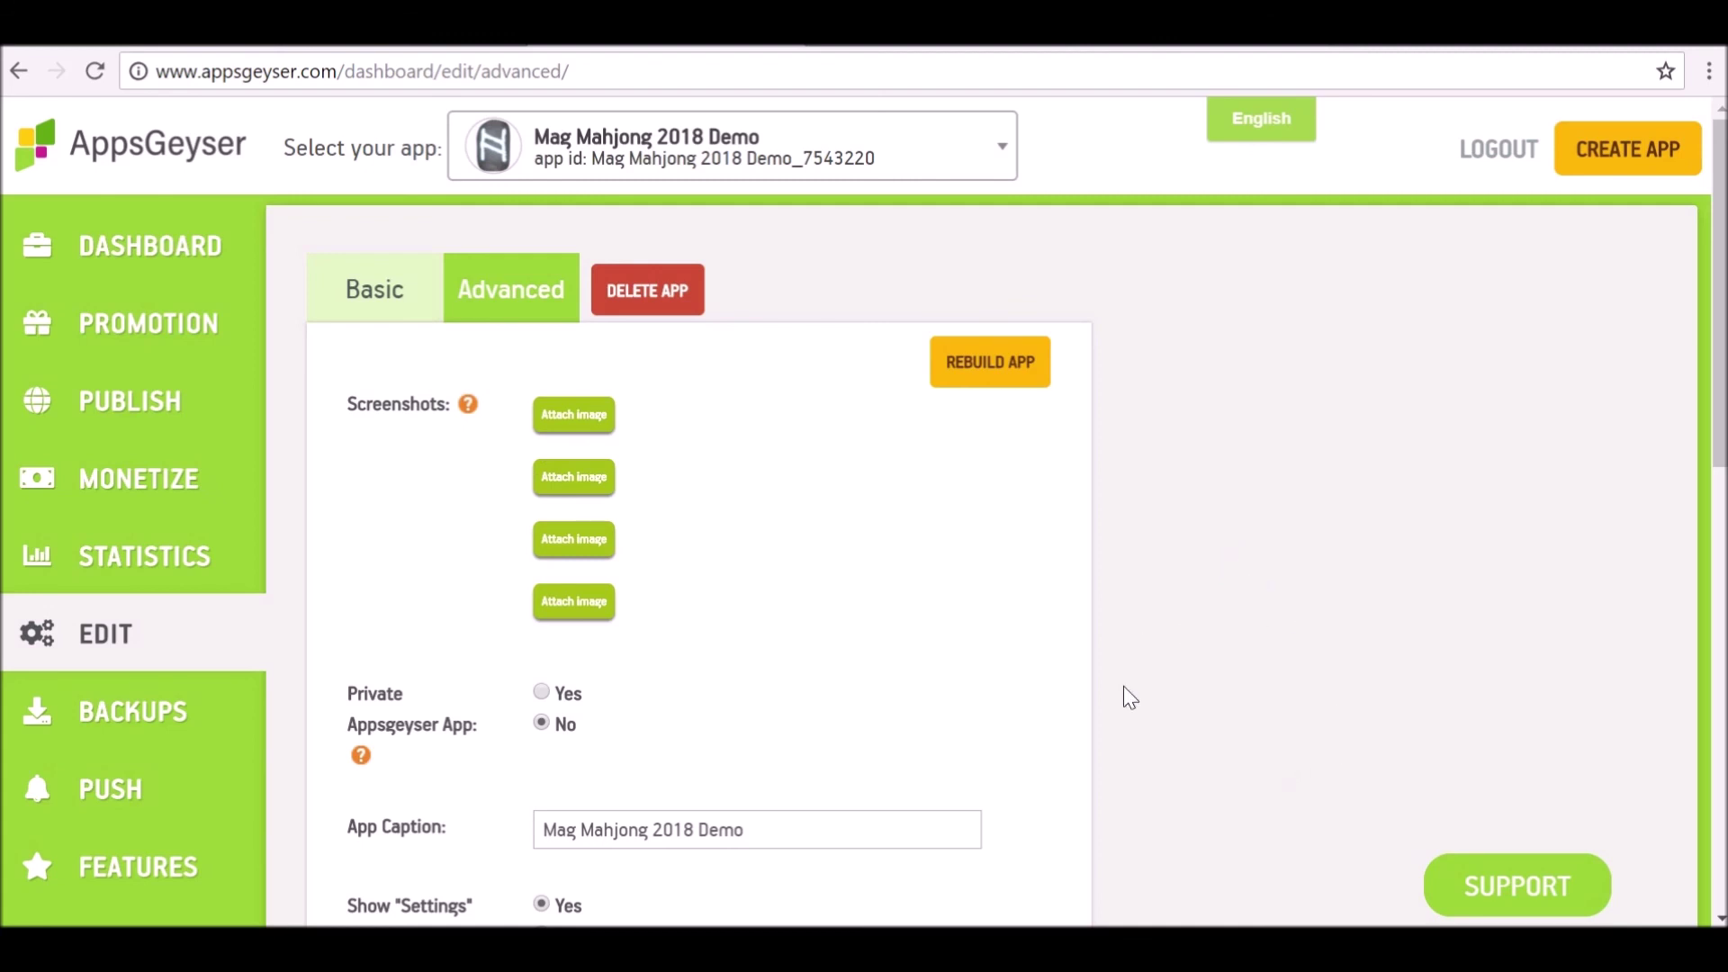
left_click(576, 419)
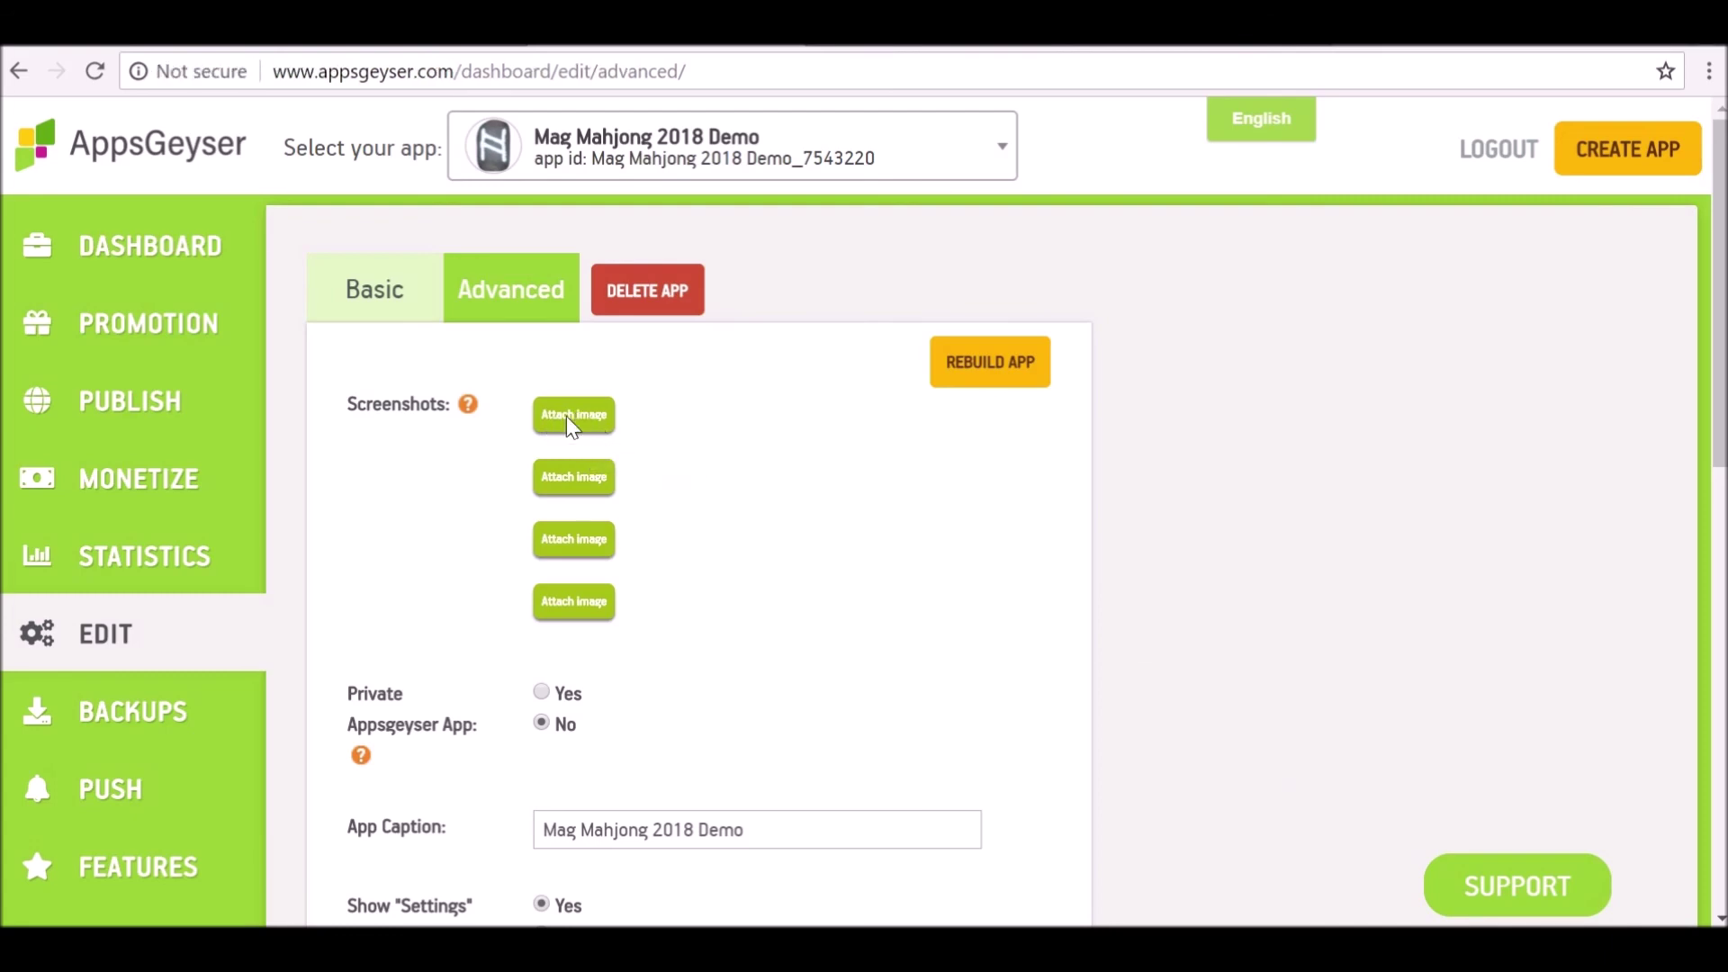
left_click(1057, 254)
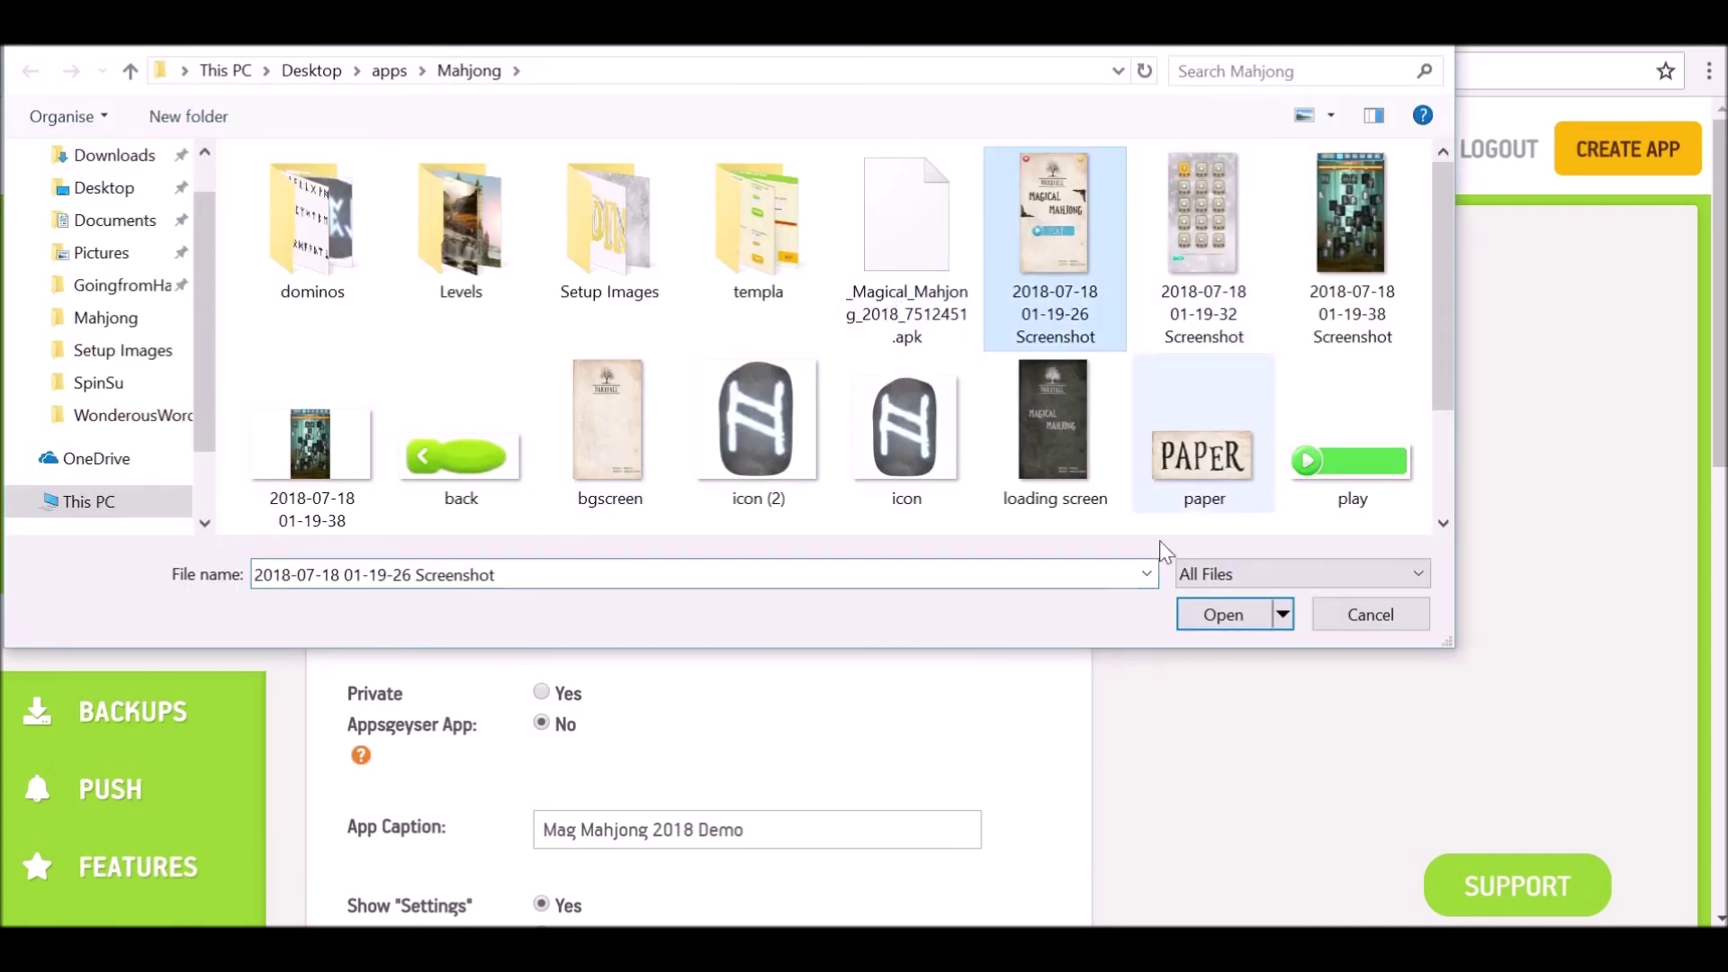
left_click(1197, 615)
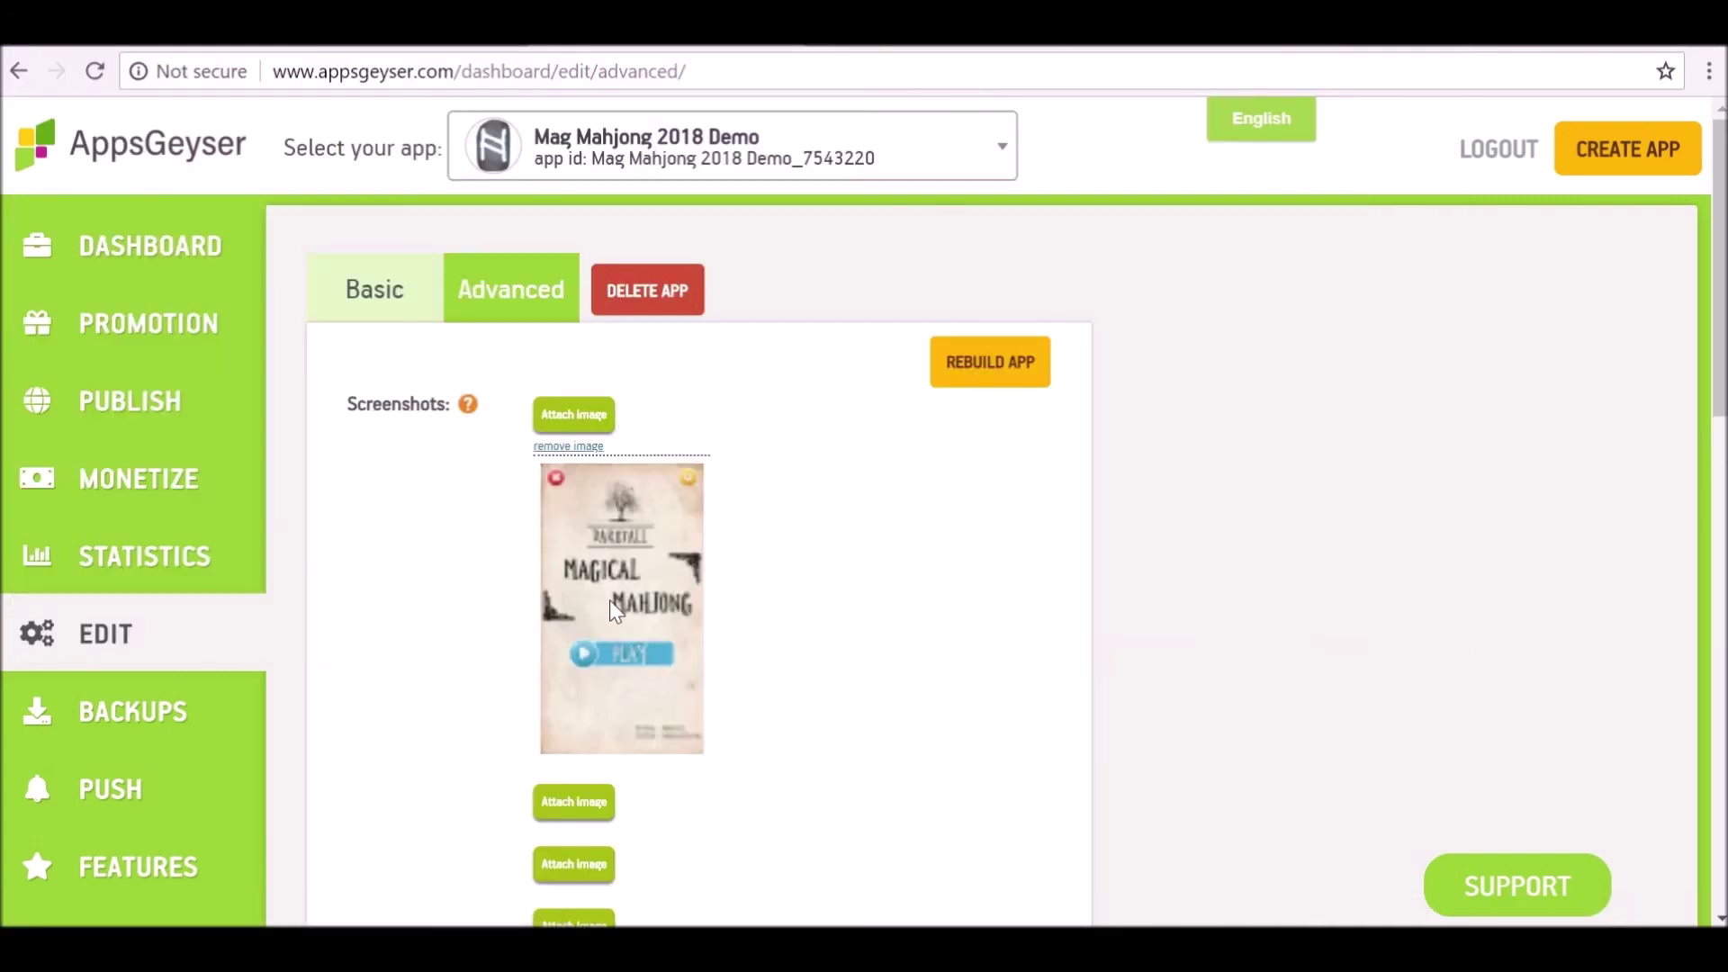
Attach the 01-19-32 and 01-19-38 screenshots and submit the advanced settings.
scroll(576, 540, "down", 3)
left_click(573, 531)
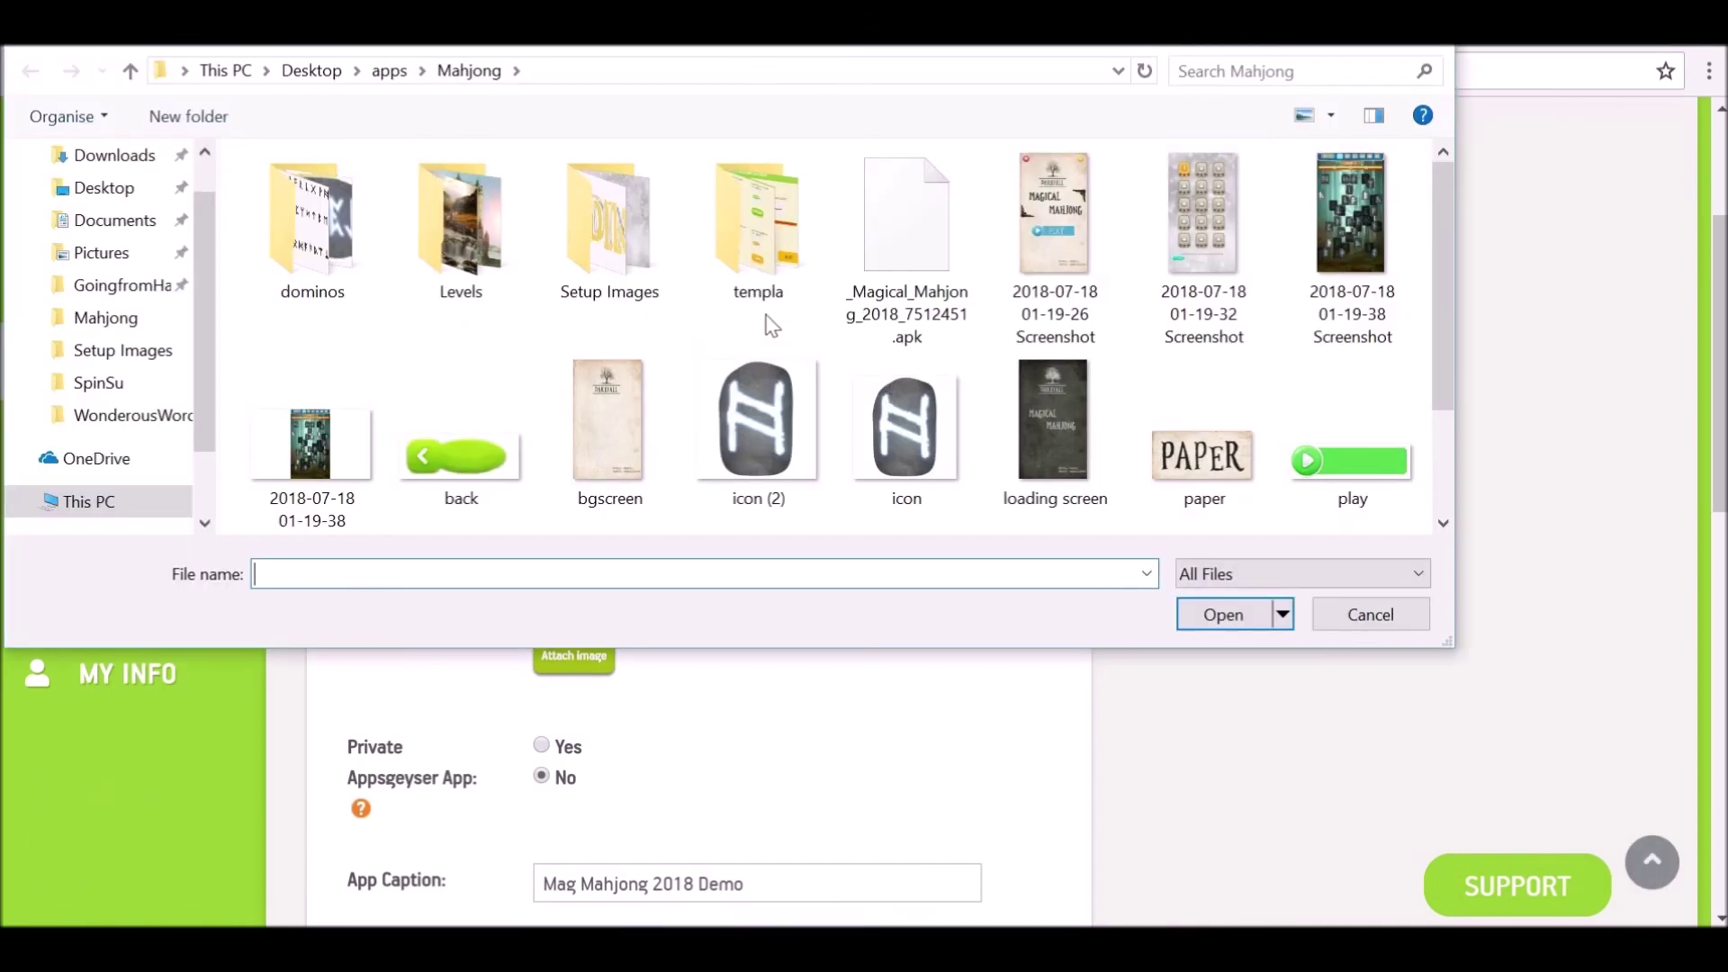
left_click(1181, 230)
left_click(1245, 616)
scroll(630, 450, "down", 4)
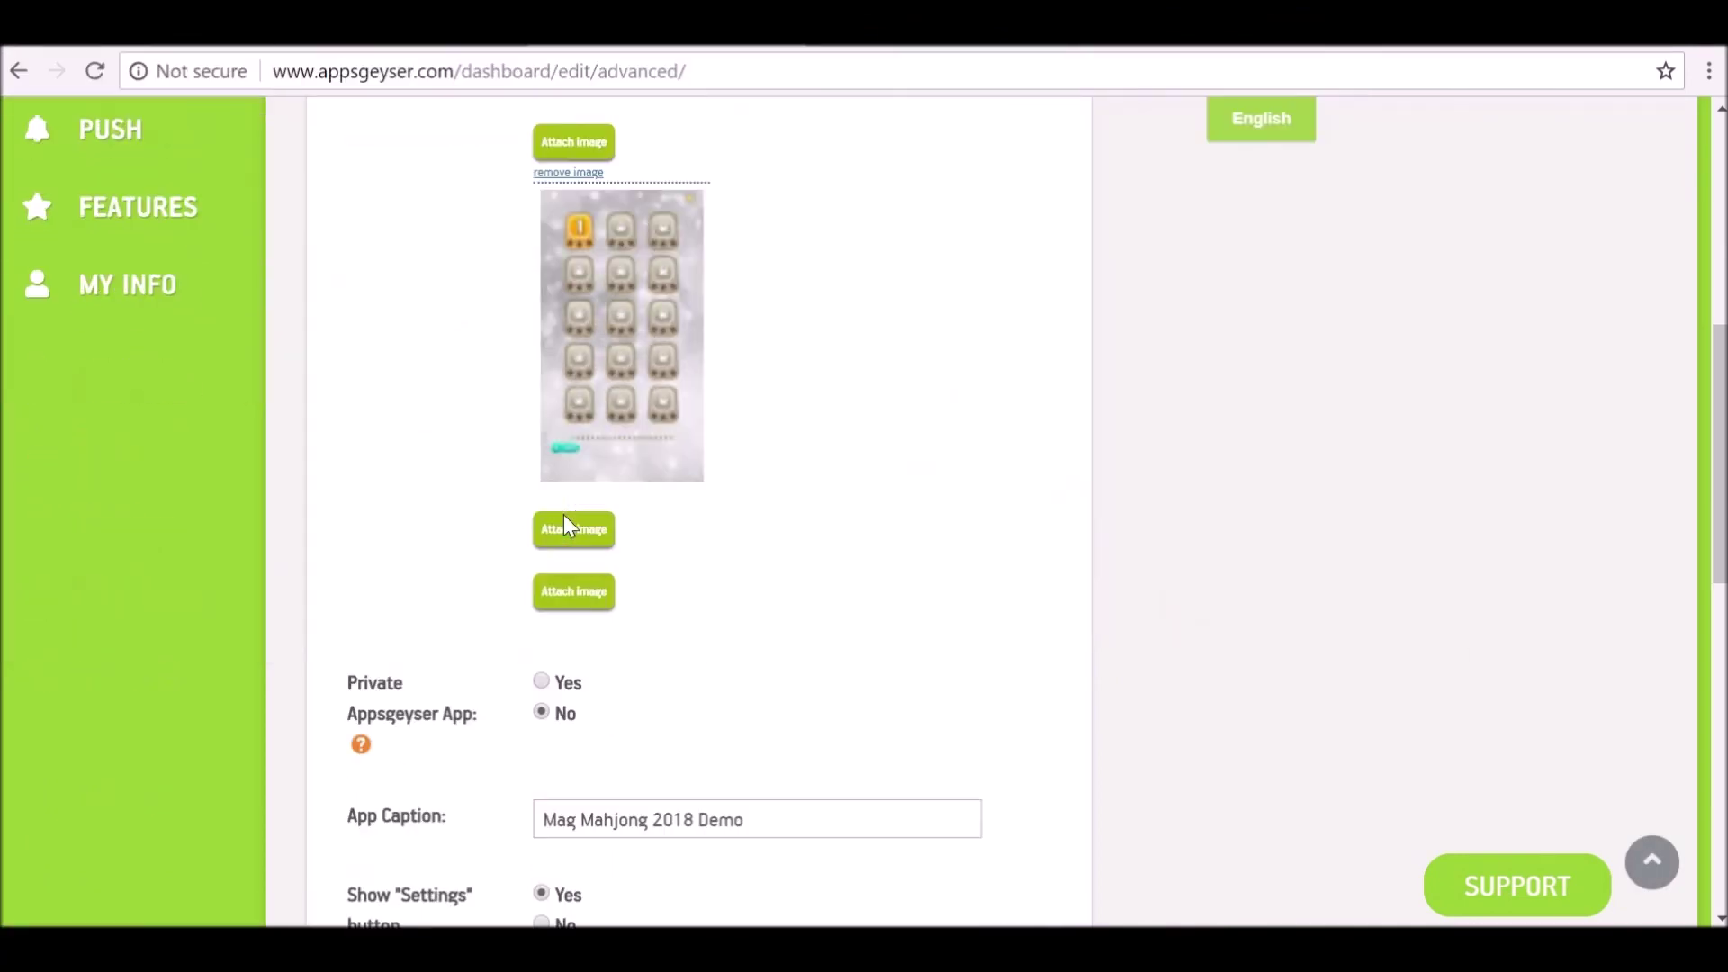
left_click(573, 513)
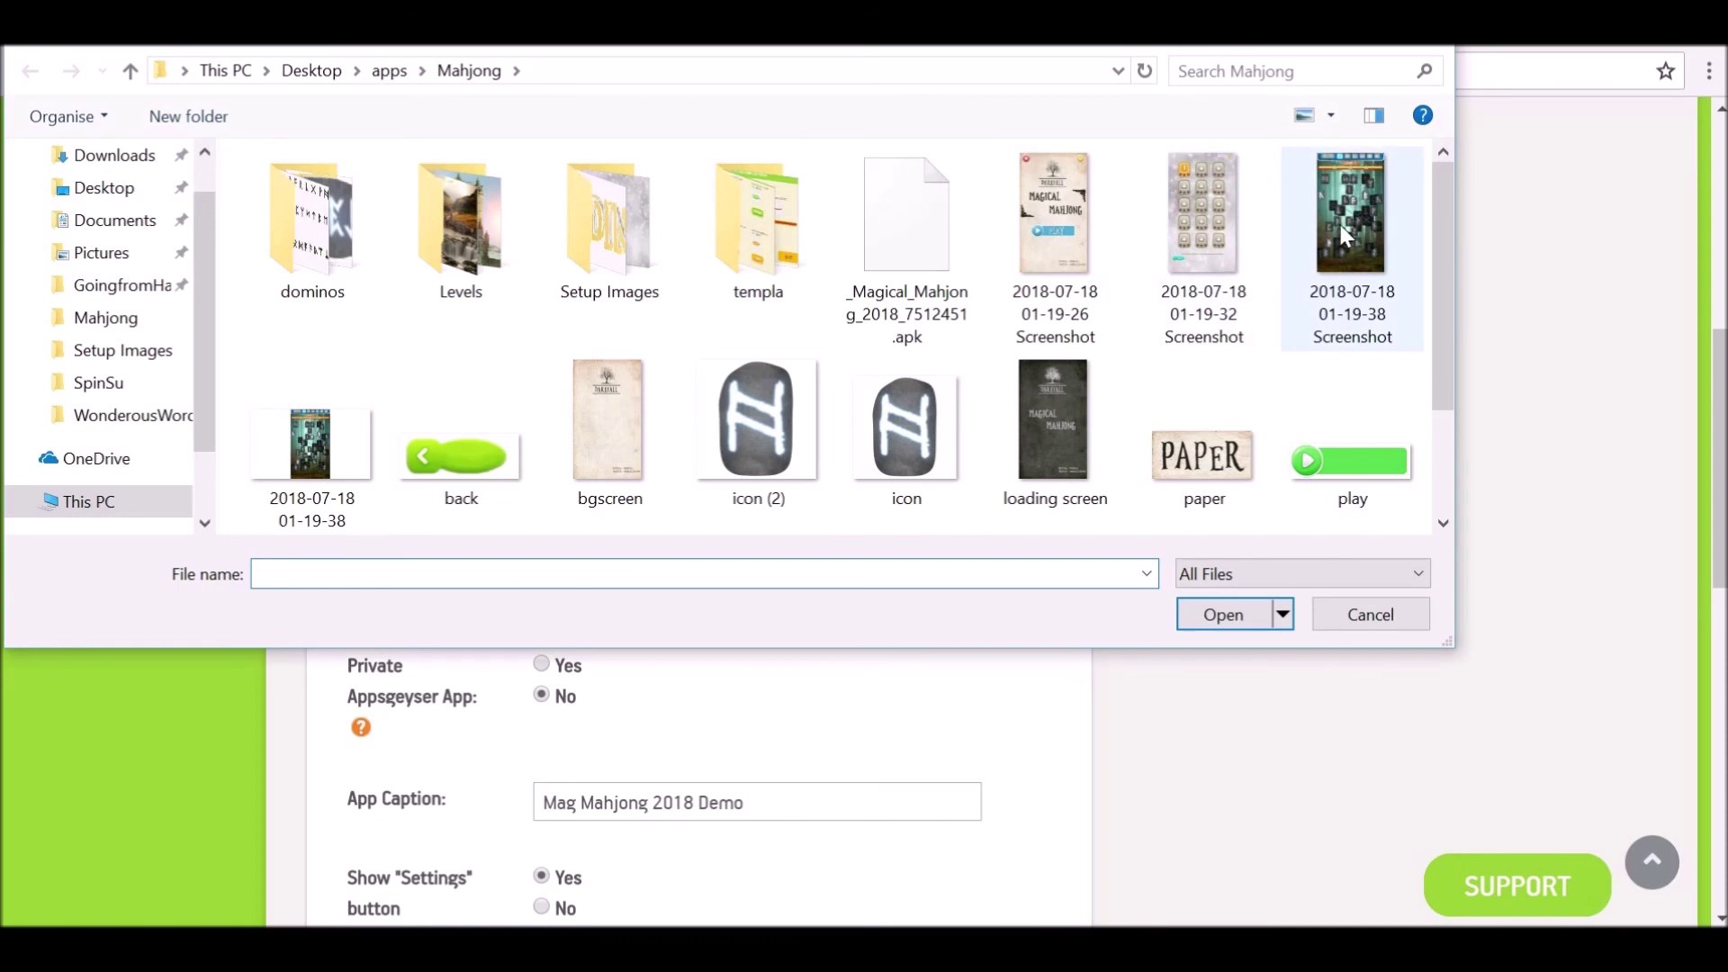
left_click(1350, 225)
left_click(1226, 616)
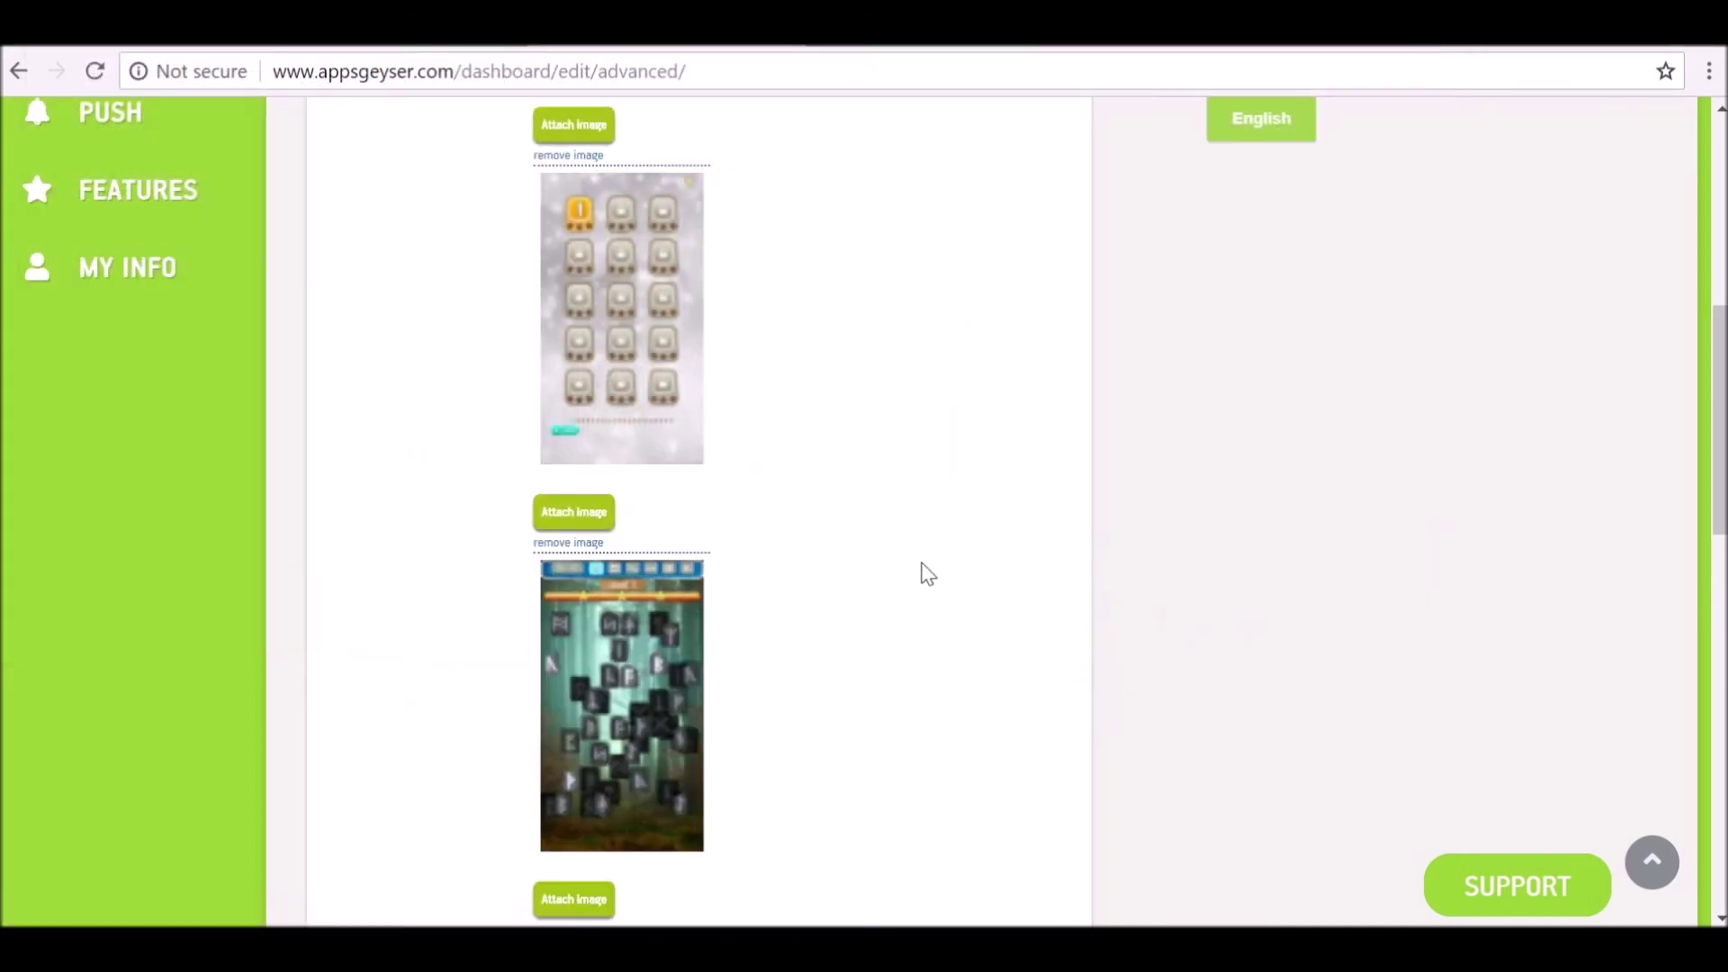
scroll(519, 326, "down", 7)
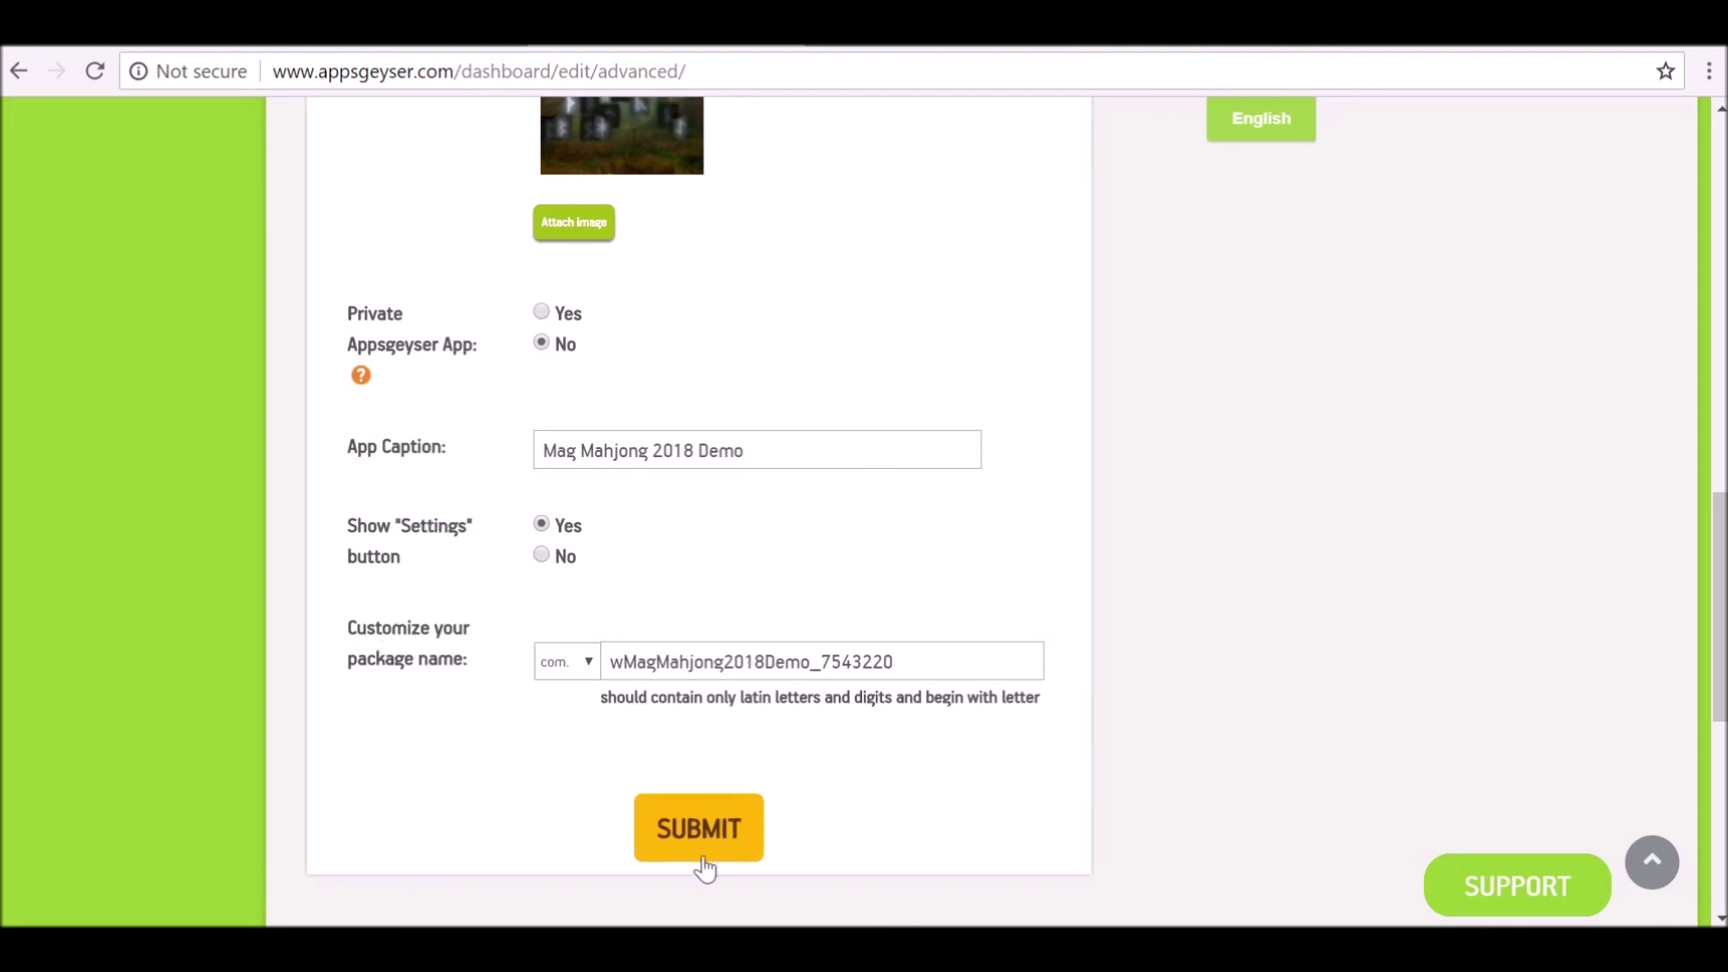
left_click(720, 833)
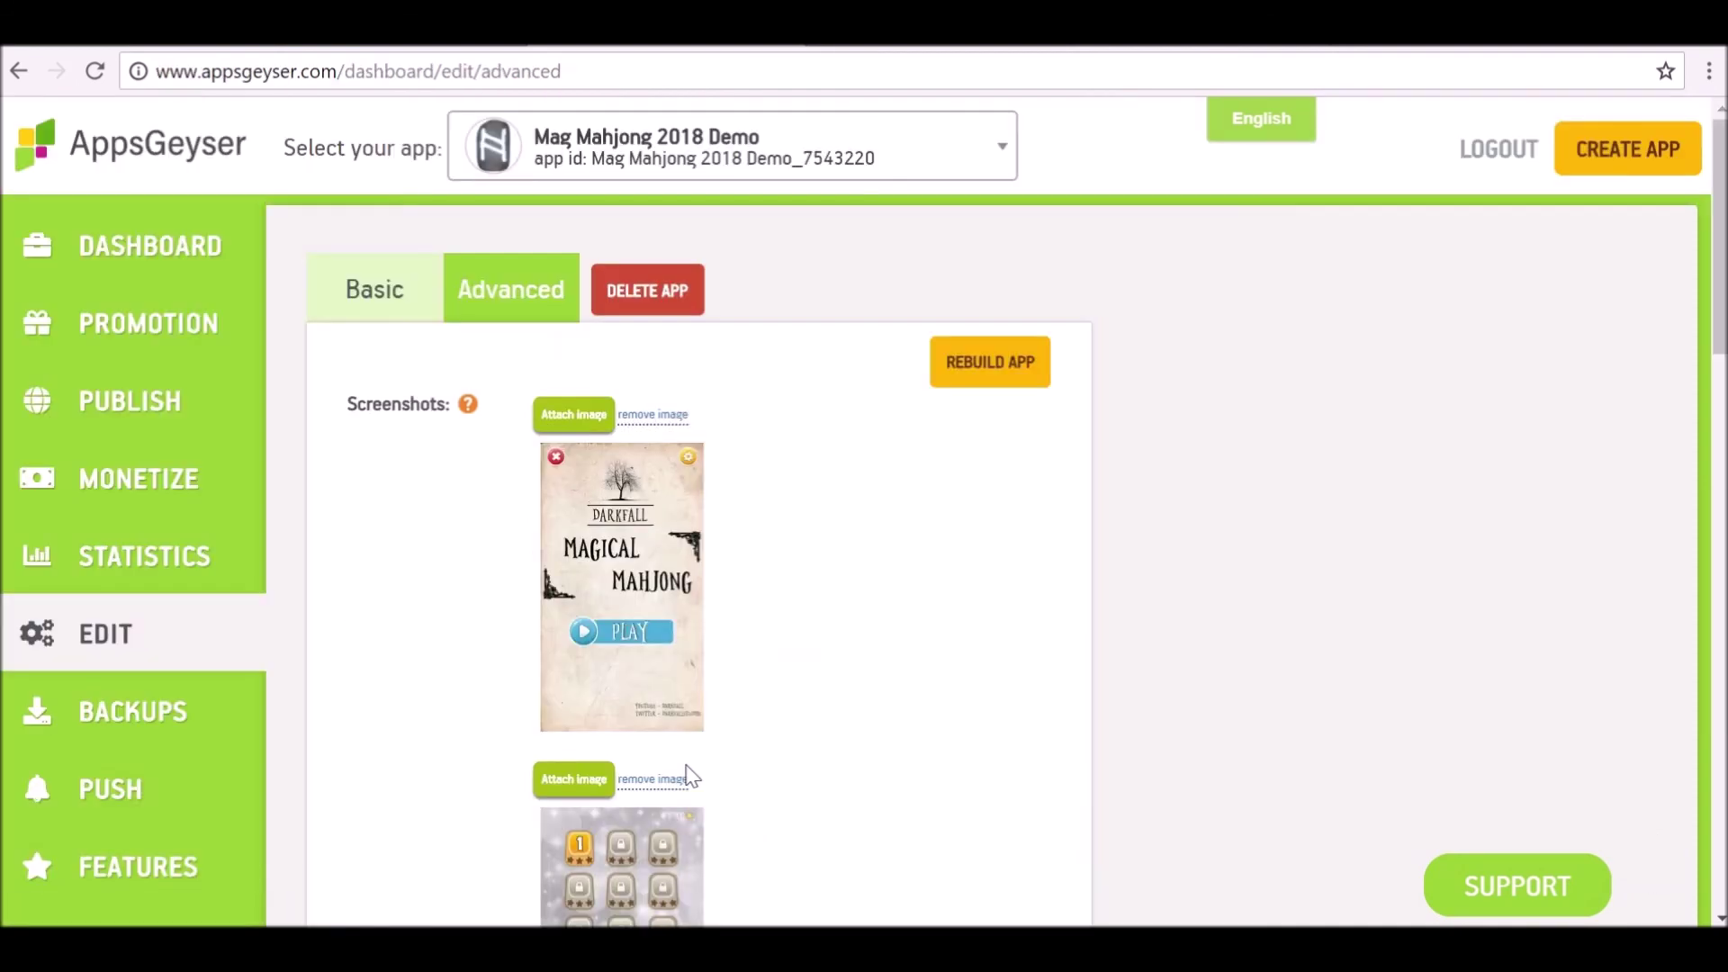